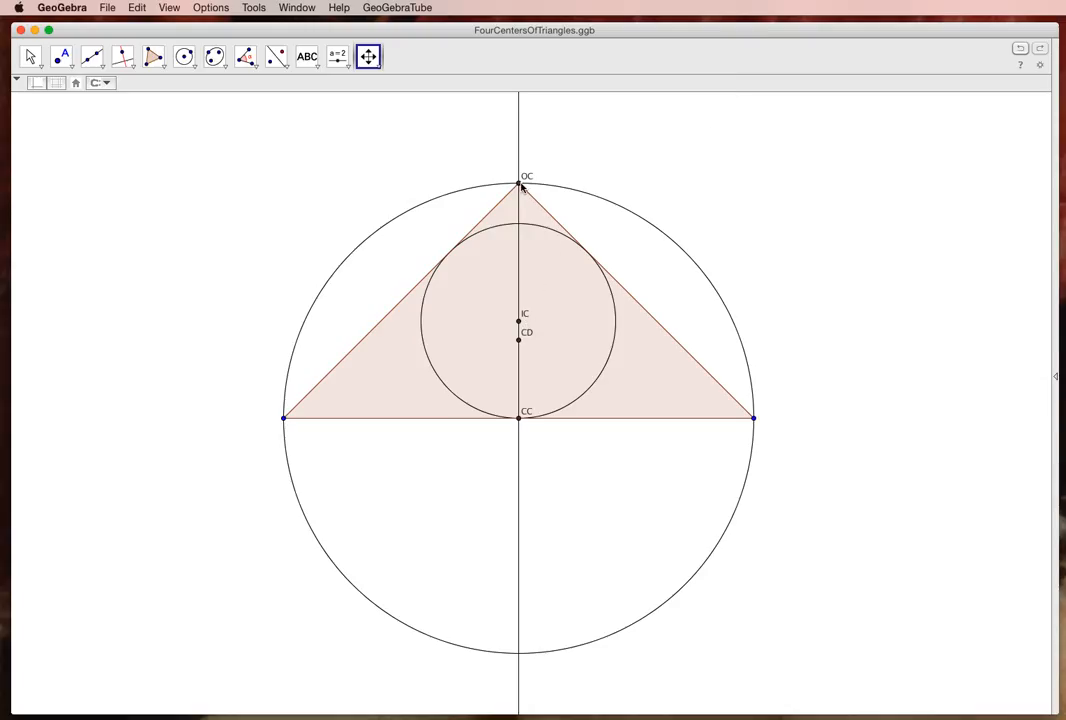
Step: Examine the triangle's labelled centers OC, IC, CD and CC together with its inscribed and circumscribed circles
{"action": "scroll", "coordinate": [511, 411], "scroll_direction": "down", "scroll_amount": 3}
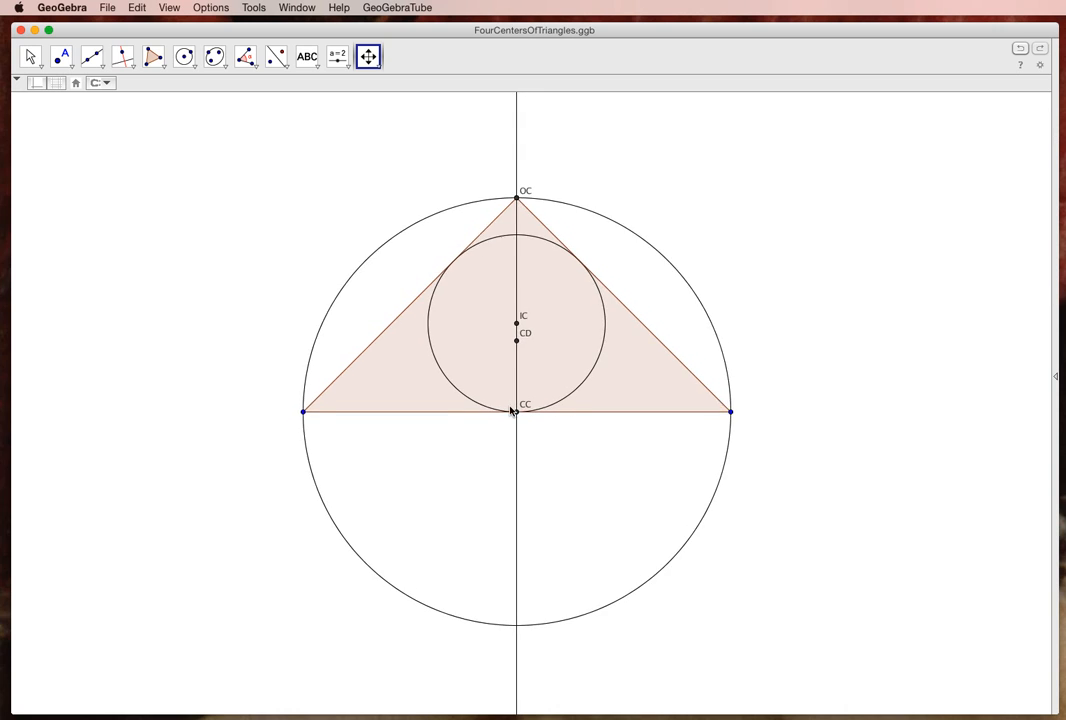
{"action": "scroll", "coordinate": [511, 411], "scroll_direction": "down", "scroll_amount": 2}
{"action": "scroll", "coordinate": [512, 412], "scroll_direction": "up", "scroll_amount": 6}
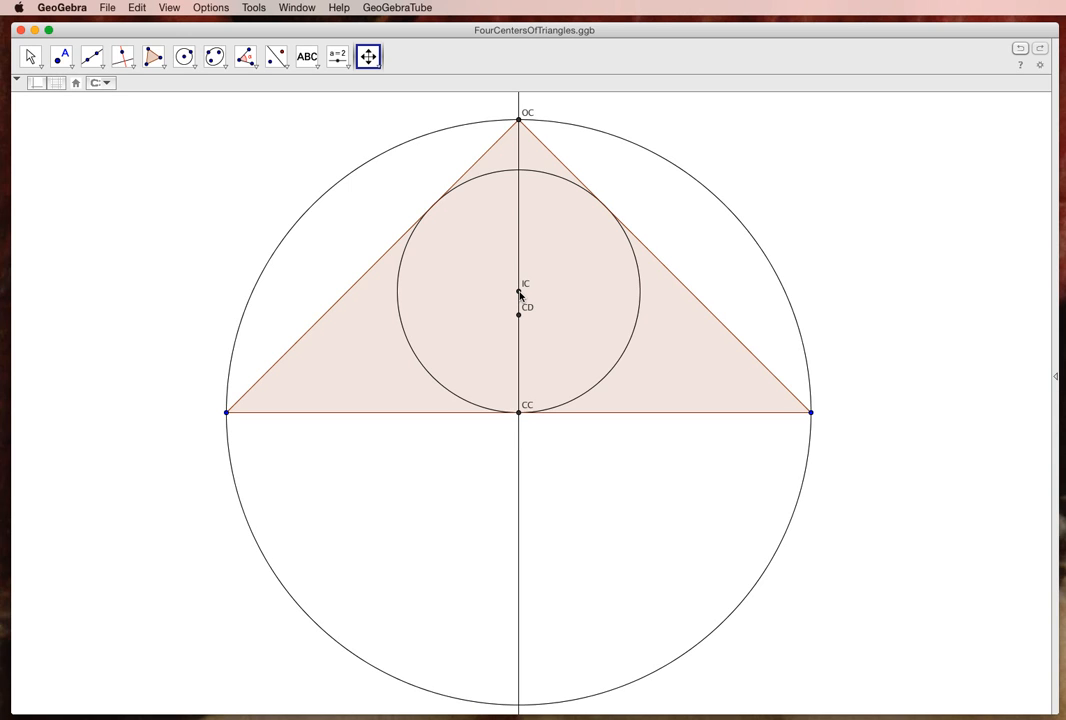
{"action": "scroll", "coordinate": [519, 293], "scroll_direction": "up", "scroll_amount": 5}
{"action": "scroll", "coordinate": [519, 293], "scroll_direction": "down", "scroll_amount": 3}
{"action": "scroll", "coordinate": [519, 293], "scroll_direction": "down", "scroll_amount": 1}
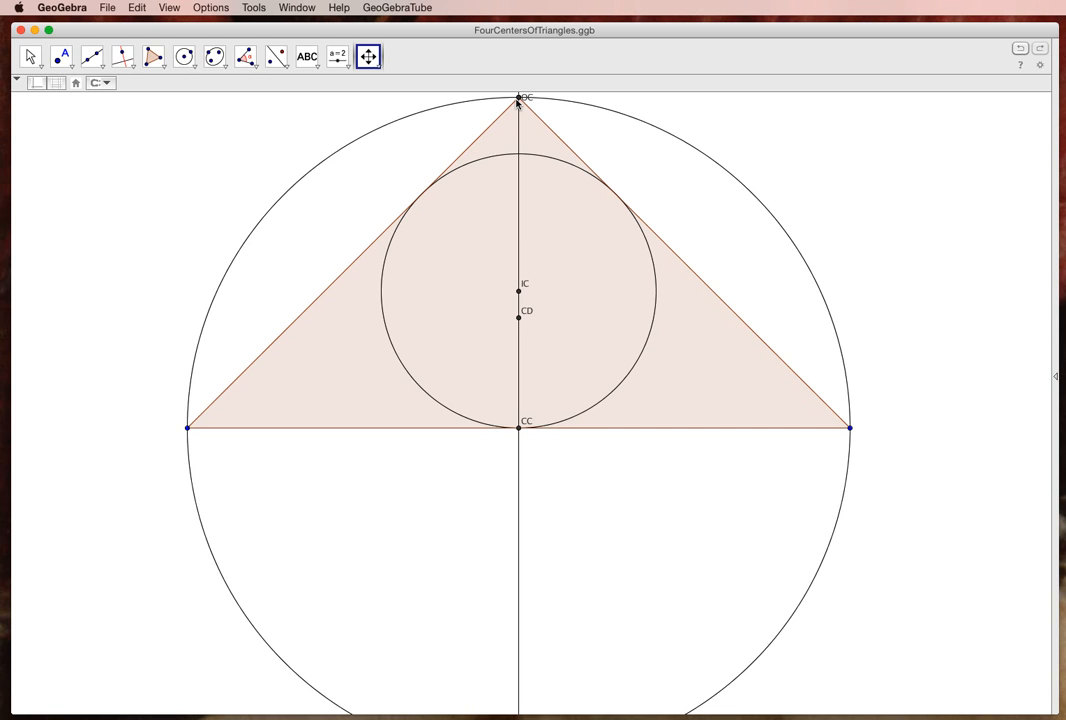
{"action": "scroll", "coordinate": [566, 159], "scroll_direction": "up", "scroll_amount": 2}
{"action": "scroll", "coordinate": [563, 158], "scroll_direction": "down", "scroll_amount": 3}
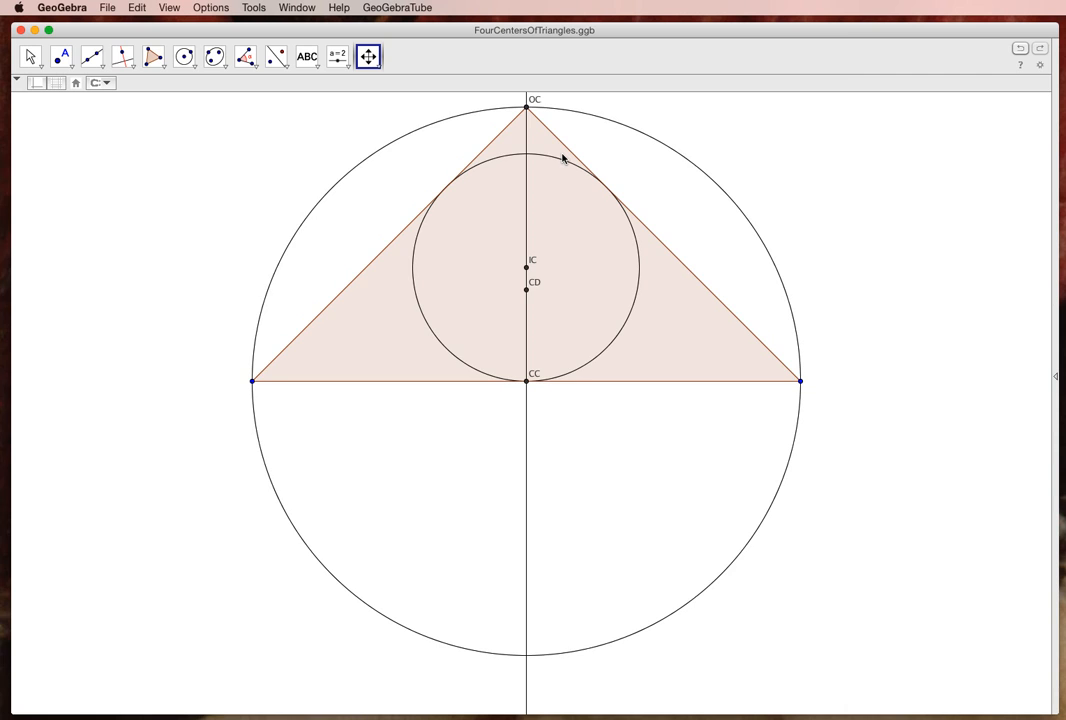
{"action": "scroll", "coordinate": [562, 158], "scroll_direction": "up", "scroll_amount": 8}
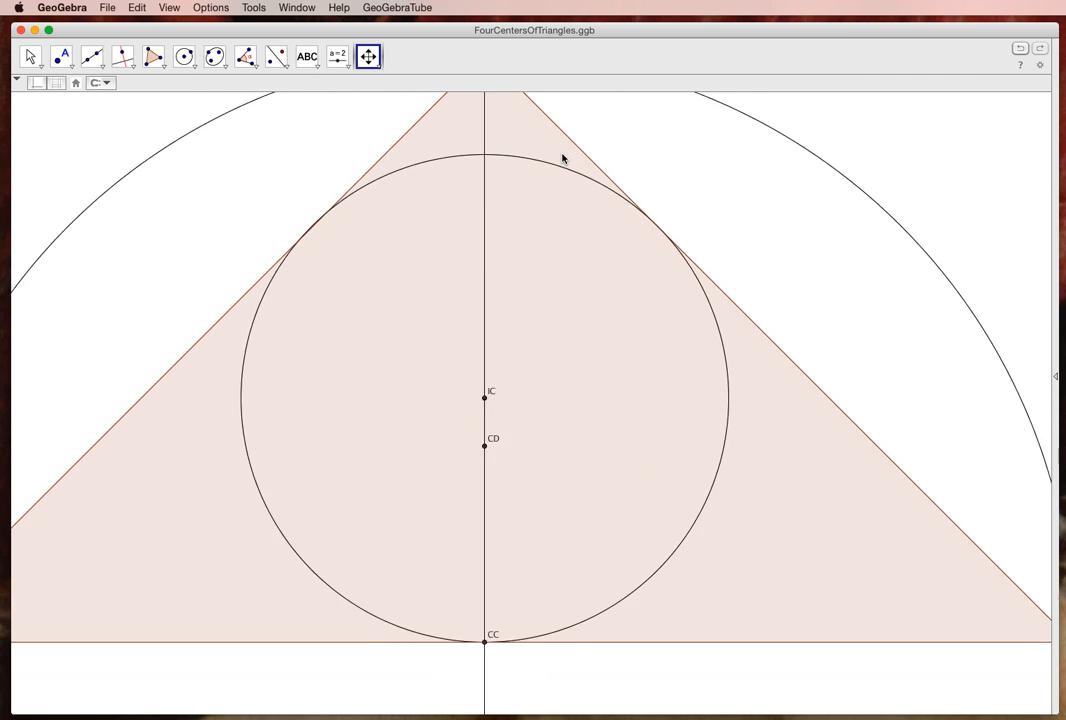
{"action": "scroll", "coordinate": [562, 158], "scroll_direction": "down", "scroll_amount": 5}
{"action": "scroll", "coordinate": [562, 158], "scroll_direction": "down", "scroll_amount": 2}
{"action": "scroll", "coordinate": [562, 158], "scroll_direction": "up", "scroll_amount": 1}
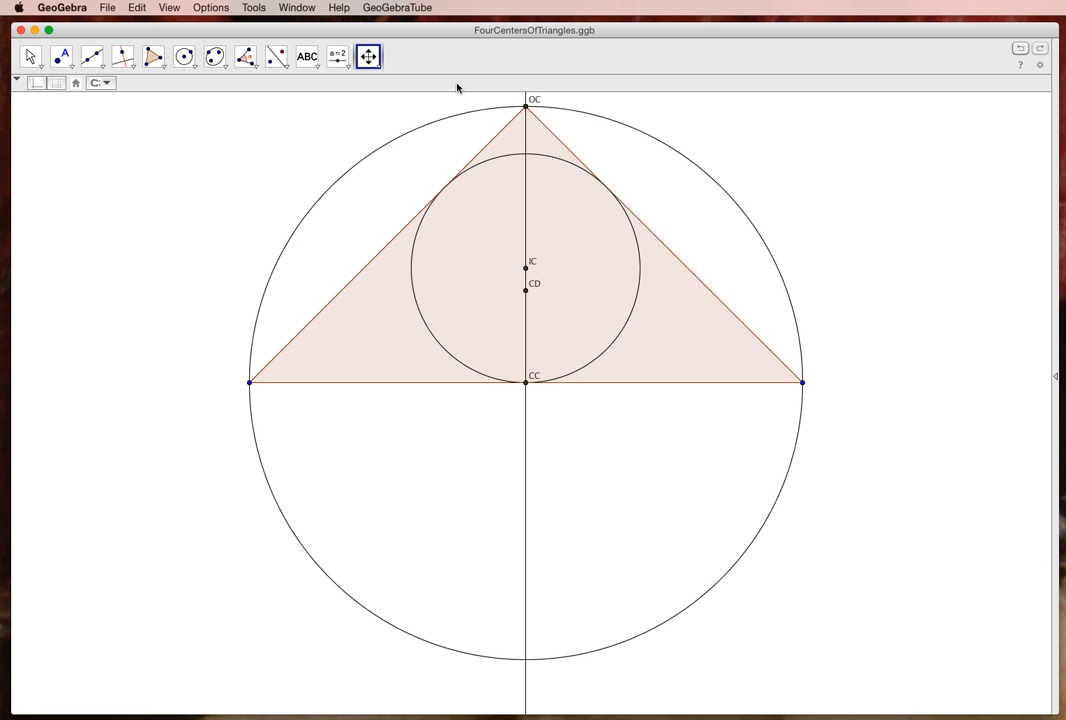
Step: View the program's version and licence information
{"action": "left_click", "coordinate": [55, 7]}
{"action": "left_click", "coordinate": [64, 26]}
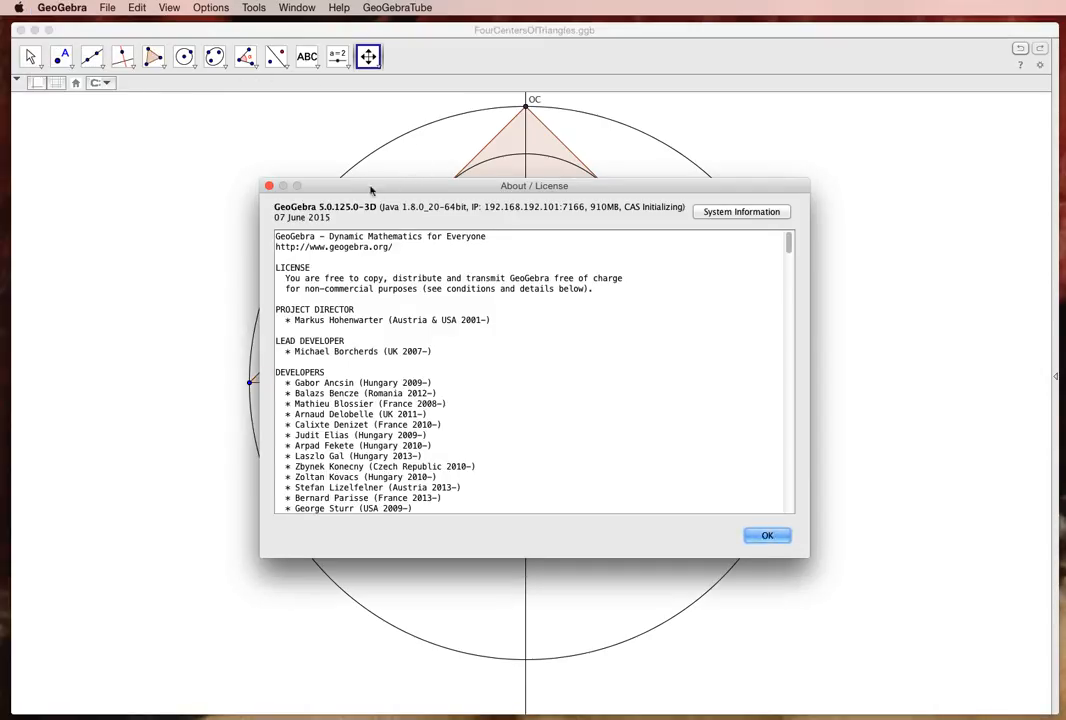
{"action": "left_click", "coordinate": [268, 186]}
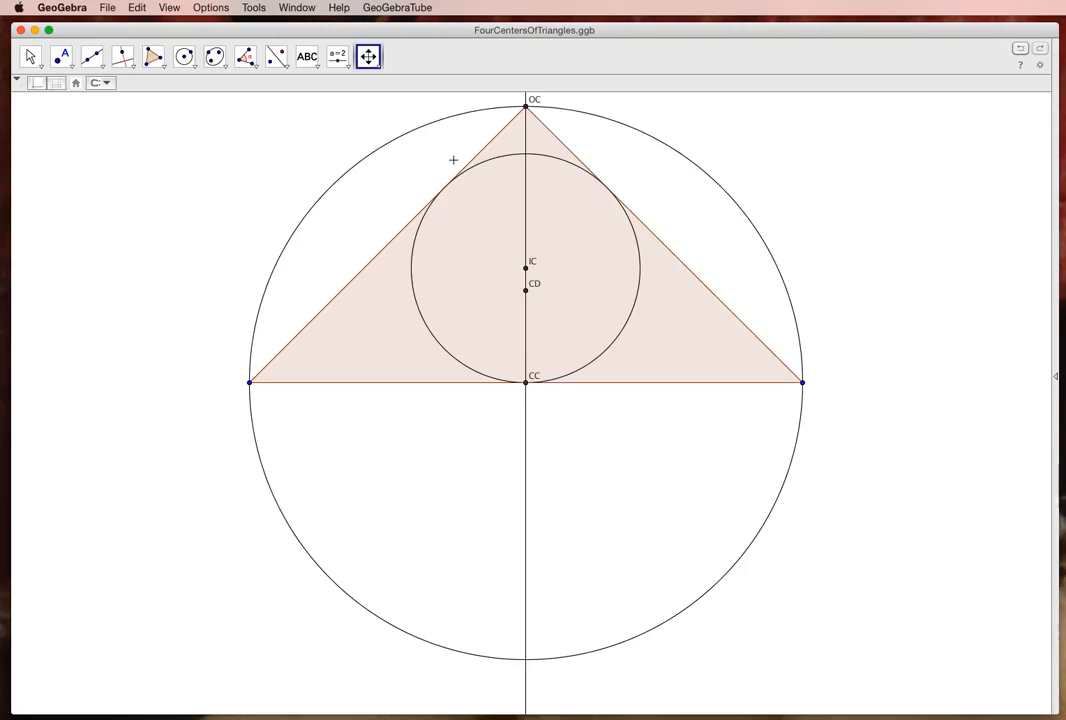
Step: Show the Algebra view alongside the triangle drawing
{"action": "scroll", "coordinate": [542, 177], "scroll_direction": "down", "scroll_amount": 2}
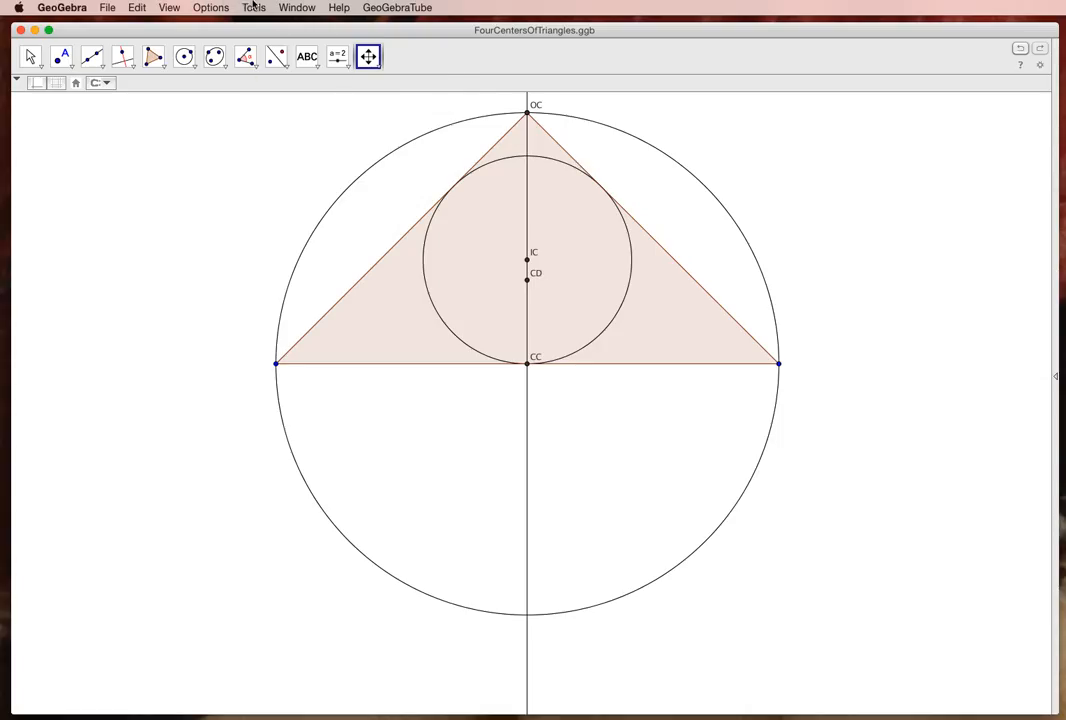
{"action": "left_click", "coordinate": [169, 7]}
{"action": "left_click", "coordinate": [175, 25]}
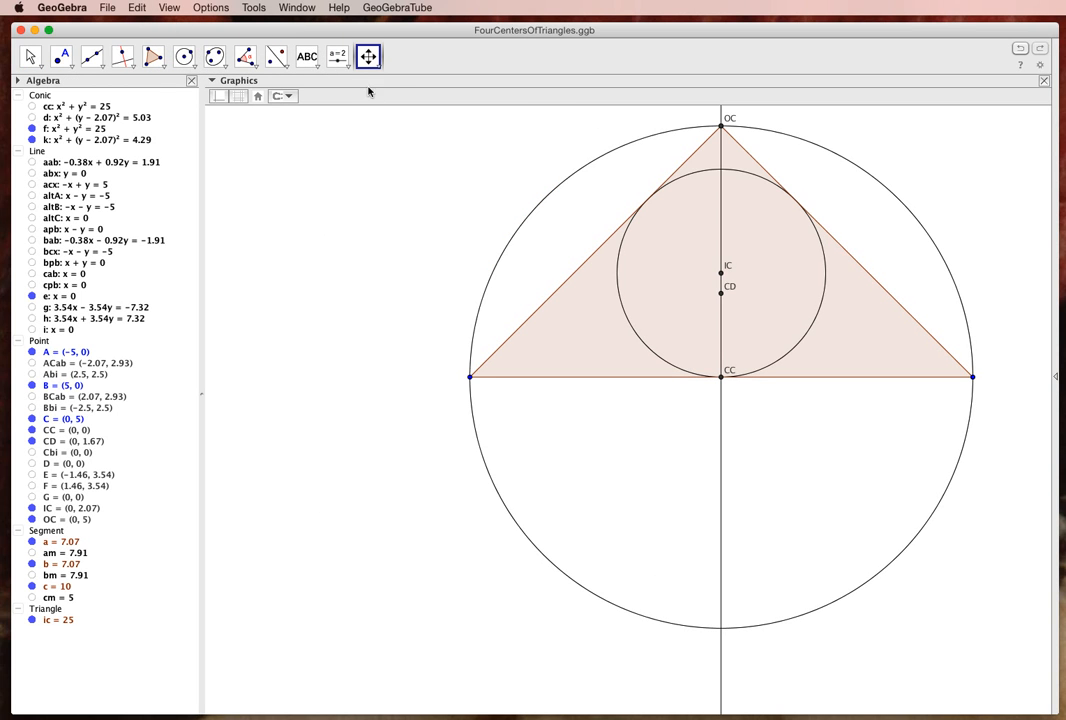
{"action": "left_click_drag", "start_coordinate": [395, 186], "coordinate": [212, 205]}
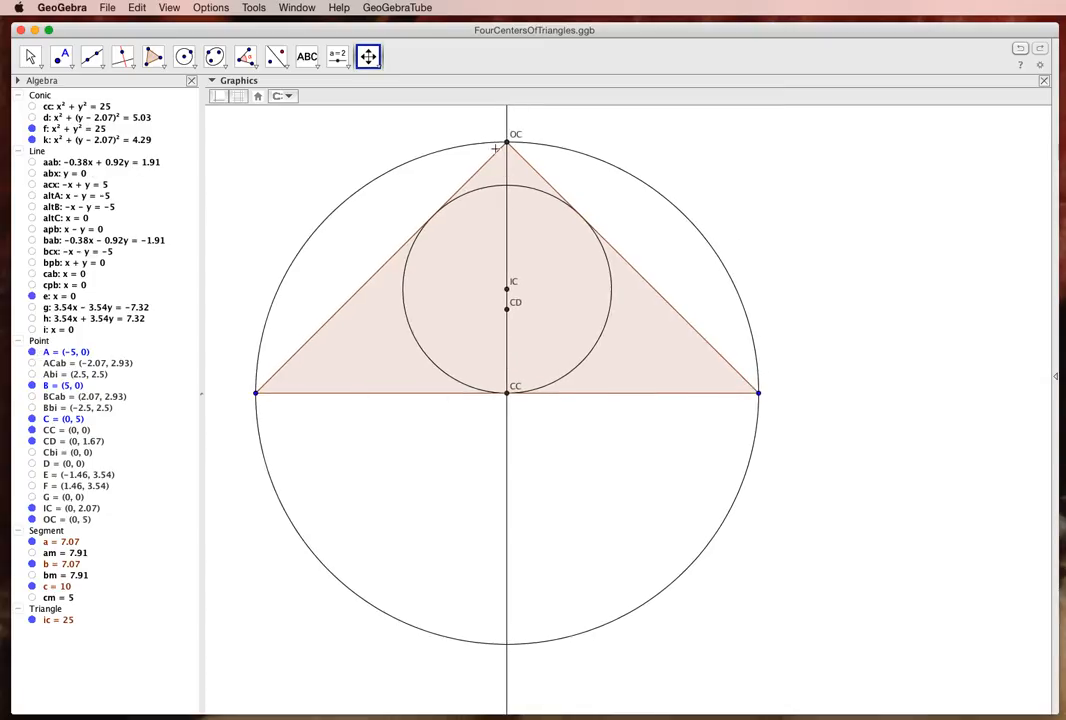
Step: Move triangle vertices B to about (4.74, -2.85), A to about (-4.51, -1.64) and C to about (-2.98, -0.09)
{"action": "left_click", "coordinate": [30, 56]}
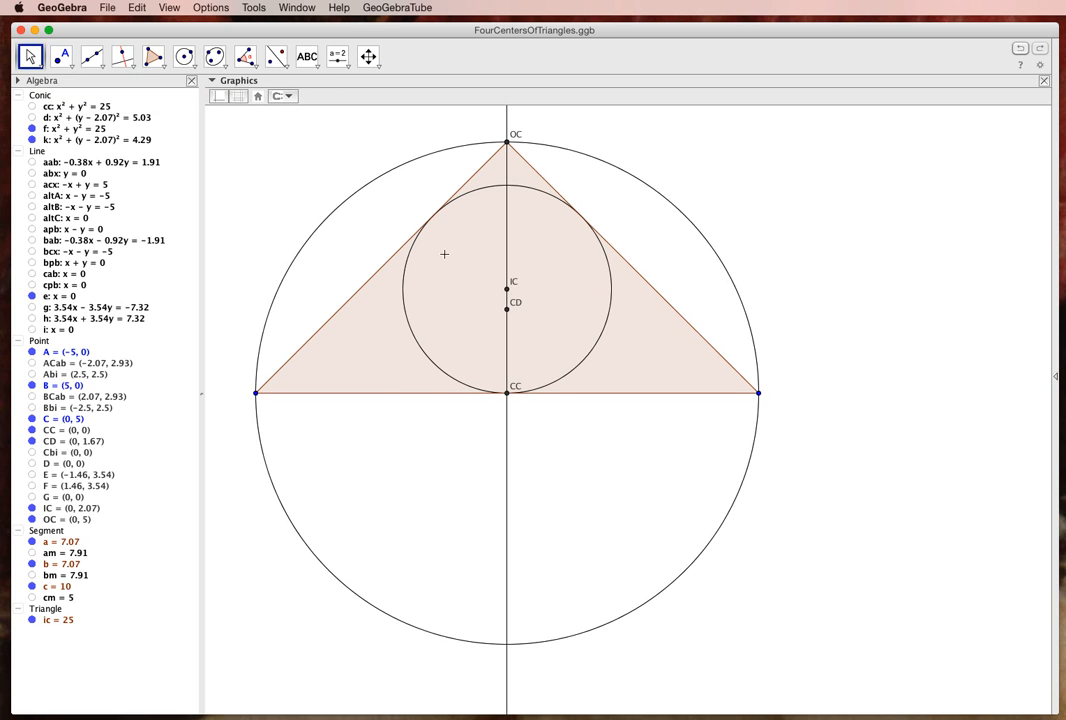
{"action": "left_click_drag", "start_coordinate": [760, 395], "coordinate": [741, 535]}
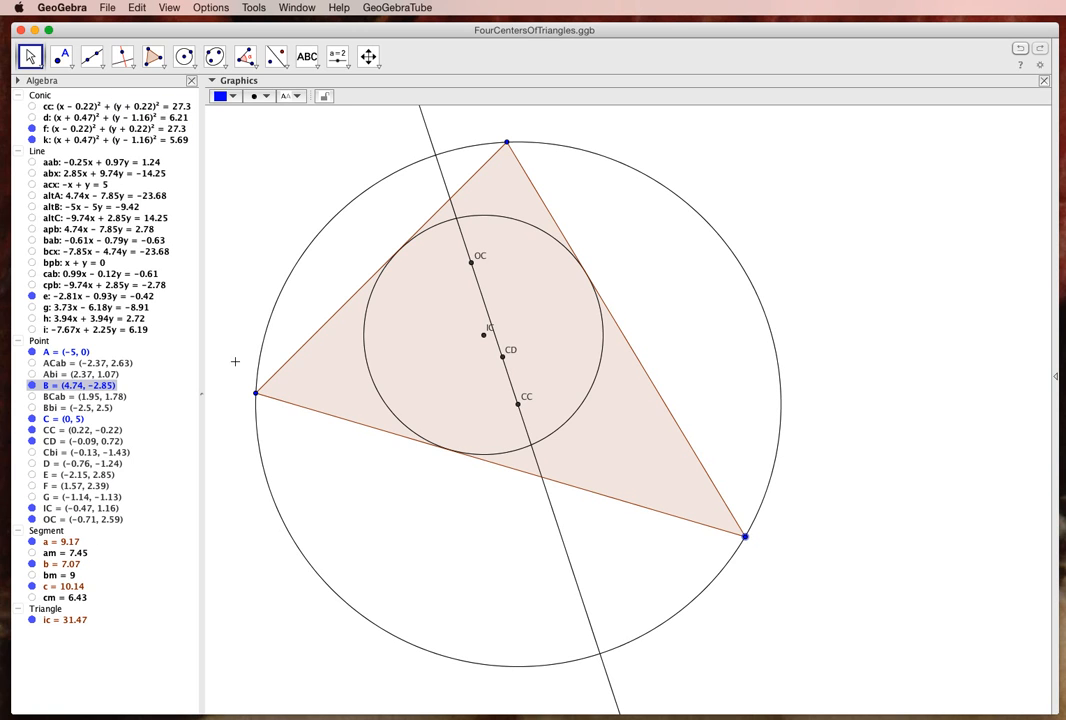
{"action": "left_click_drag", "start_coordinate": [256, 394], "coordinate": [281, 476]}
{"action": "left_click_drag", "start_coordinate": [506, 142], "coordinate": [358, 399]}
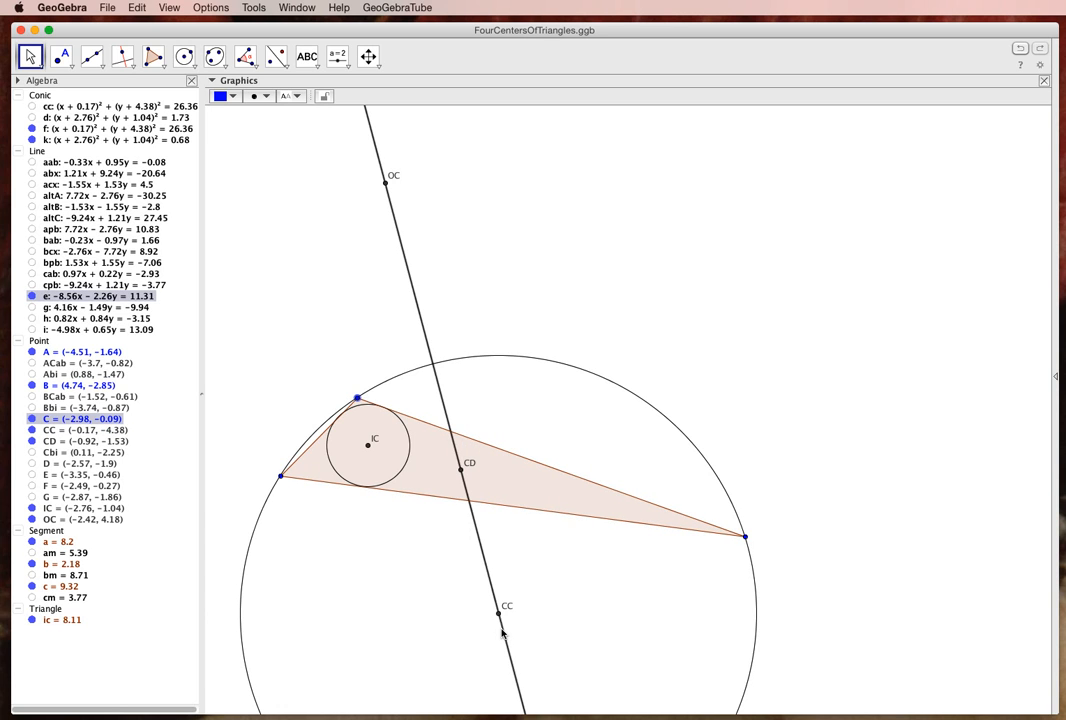
Step: Reshape the triangle by moving vertex B to about (4.71, -2.91) and vertex C to about (-1.2, 4.51)
{"action": "left_click_drag", "start_coordinate": [366, 407], "coordinate": [535, 250]}
{"action": "left_click", "coordinate": [282, 478]}
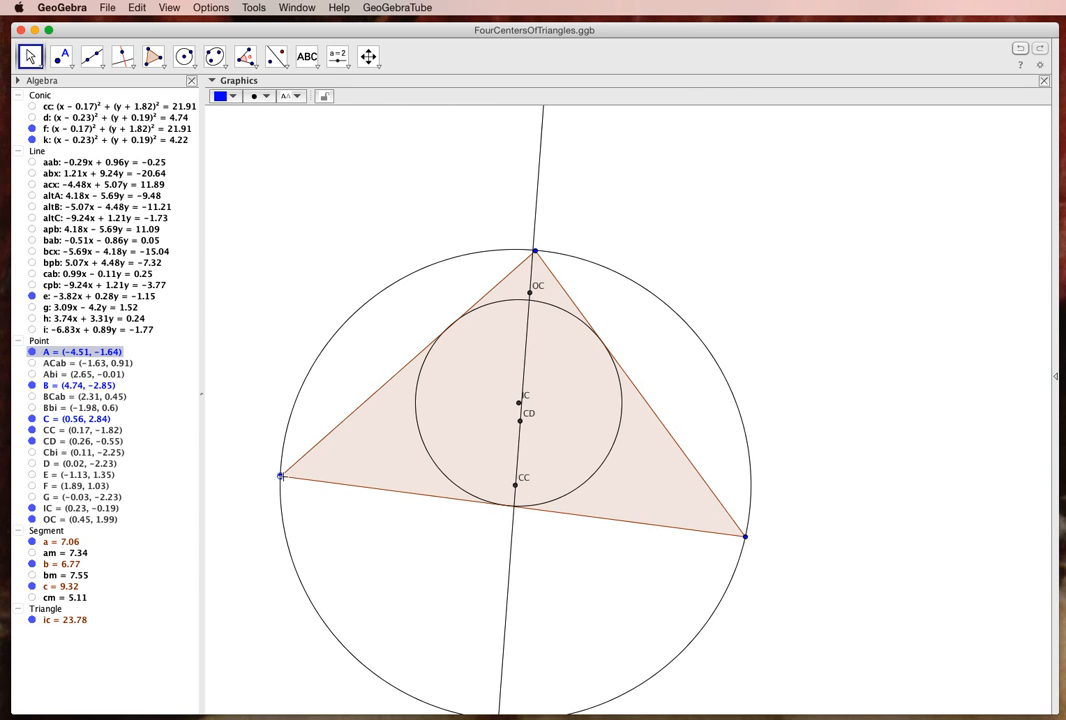
{"action": "left_click_drag", "start_coordinate": [745, 541], "coordinate": [743, 543]}
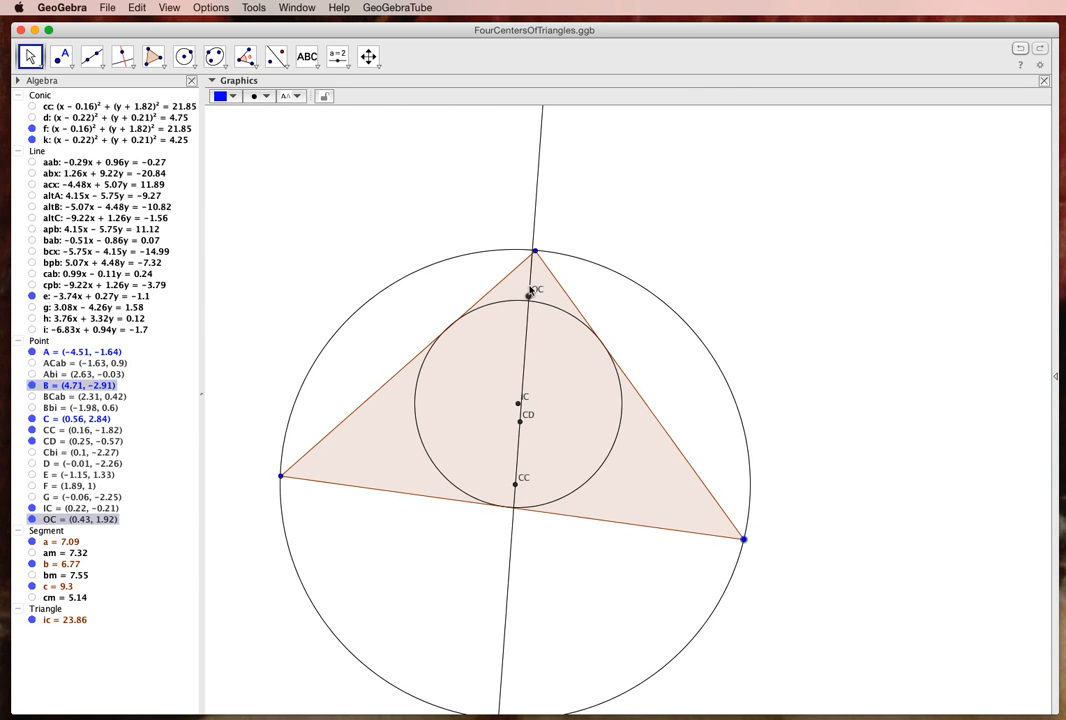
{"action": "left_click_drag", "start_coordinate": [535, 256], "coordinate": [447, 167]}
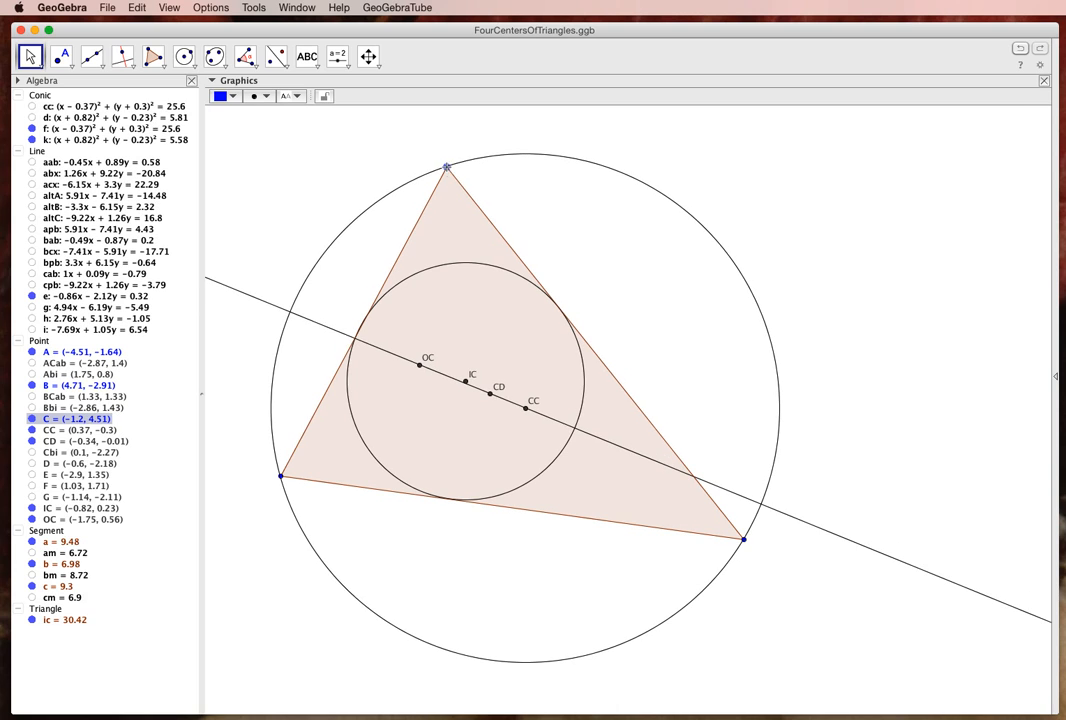
Step: Show the Construction Protocol and review how the triangle, its centers and circles were built
{"action": "left_click", "coordinate": [213, 7]}
{"action": "mouse_move", "coordinate": [169, 8]}
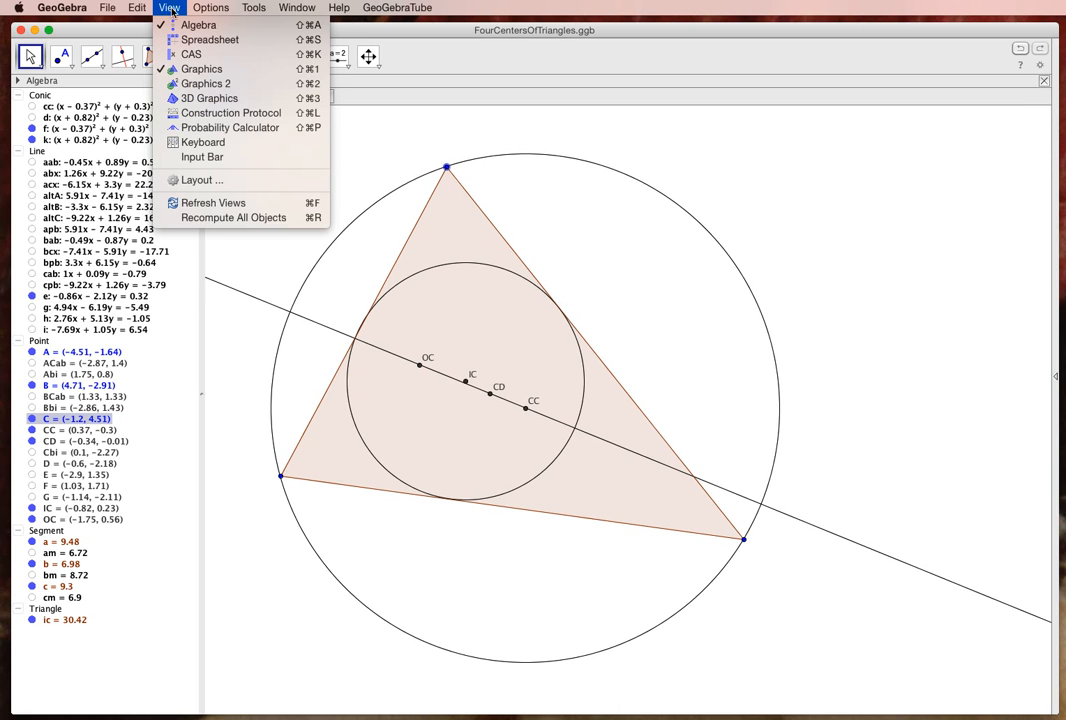
{"action": "key", "text": "super+shift+l"}
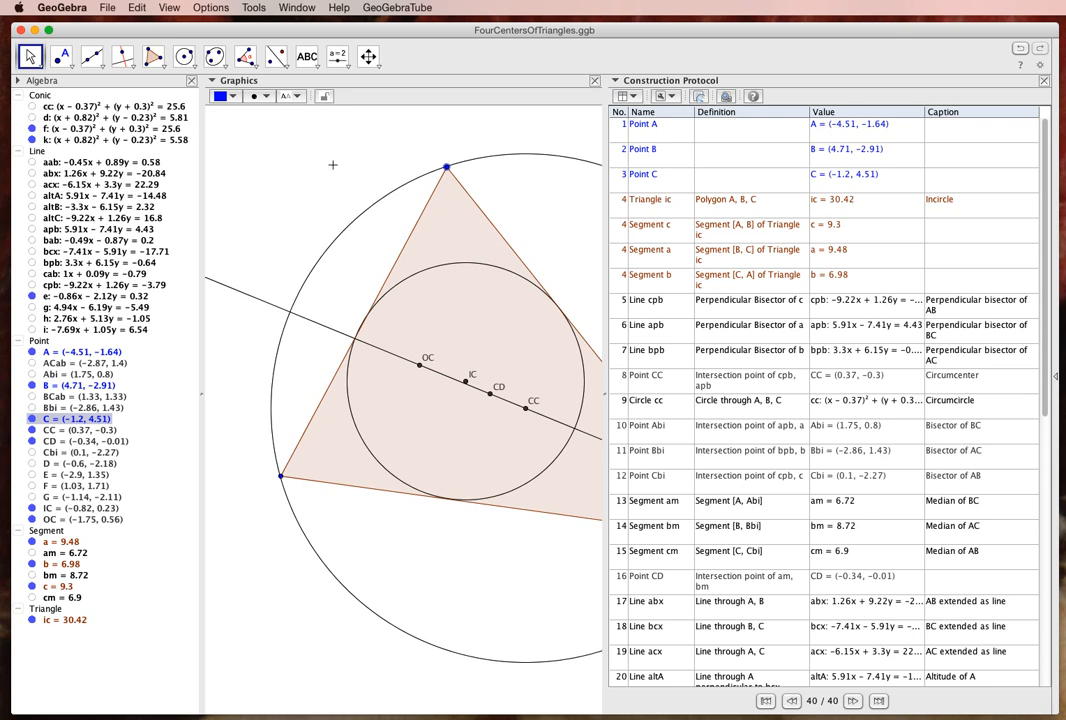
{"action": "scroll", "coordinate": [836, 240], "scroll_direction": "down", "scroll_amount": 3}
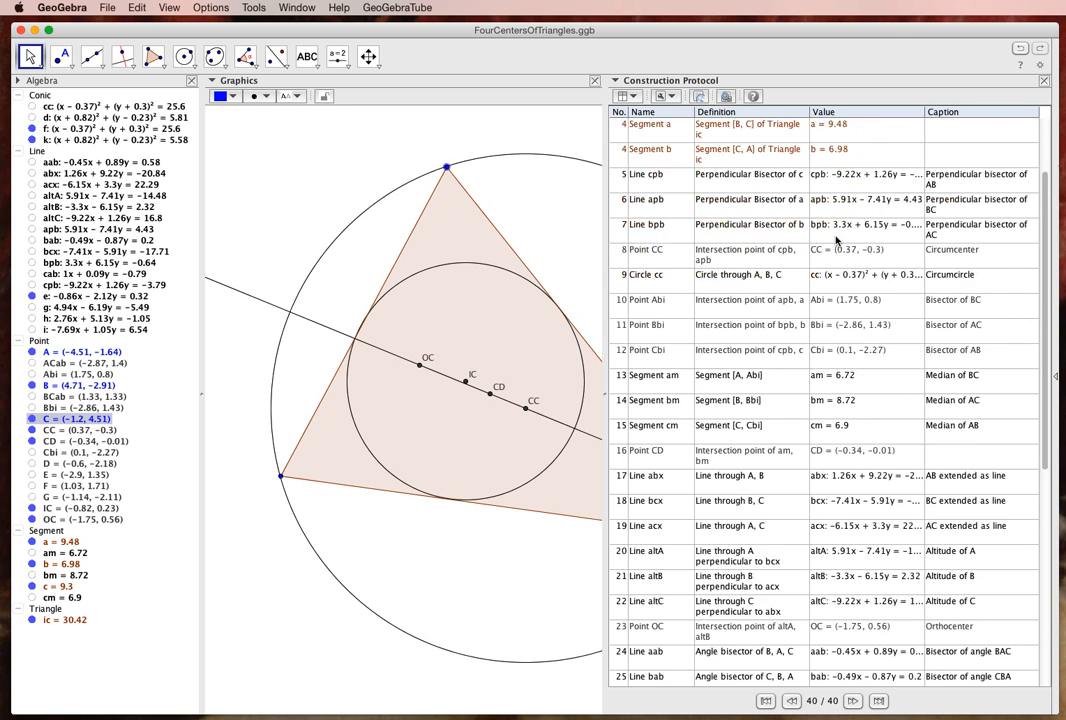
{"action": "scroll", "coordinate": [800, 210], "scroll_direction": "up", "scroll_amount": 3}
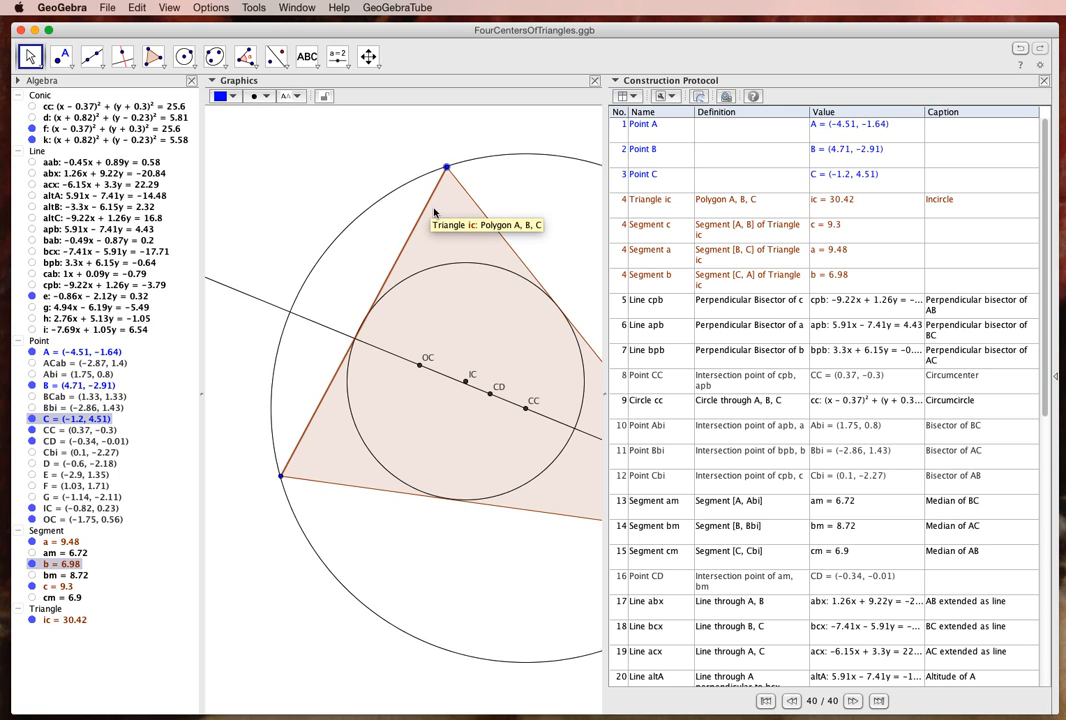
{"action": "scroll", "coordinate": [640, 290], "scroll_direction": "down", "scroll_amount": 3}
{"action": "scroll", "coordinate": [729, 318], "scroll_direction": "up", "scroll_amount": 3}
{"action": "scroll", "coordinate": [490, 170], "scroll_direction": "up", "scroll_amount": 3}
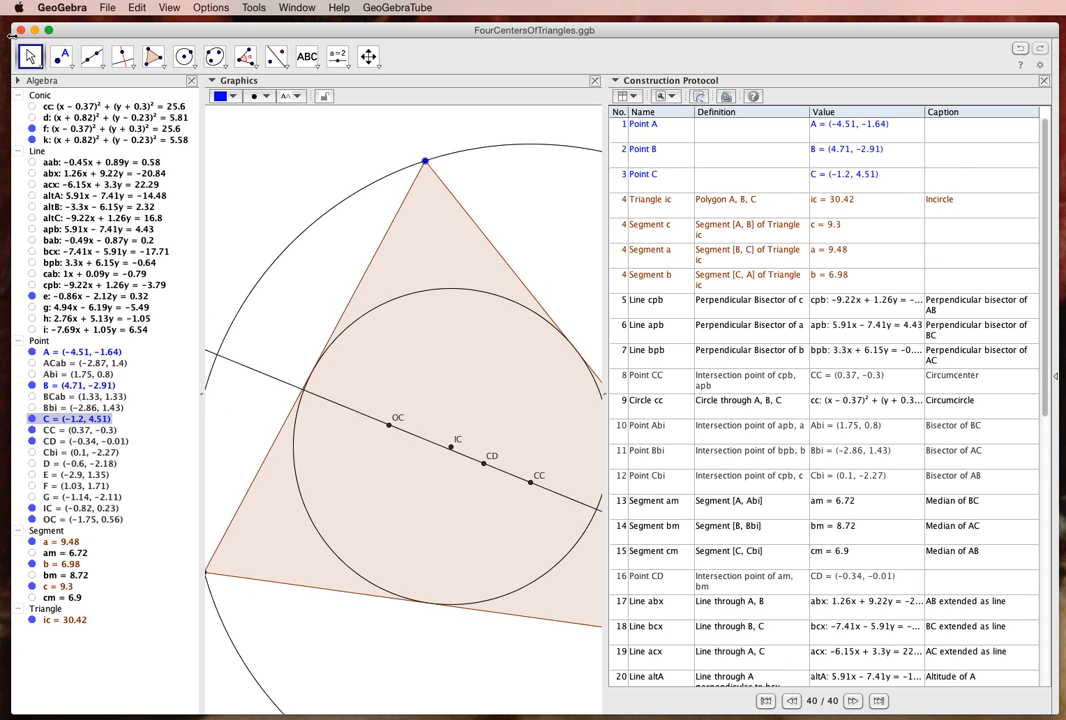
Step: Open a new window with the Algebra perspective and close FourCentersOfTriangles.ggb without saving its changes
{"action": "left_click", "coordinate": [107, 8]}
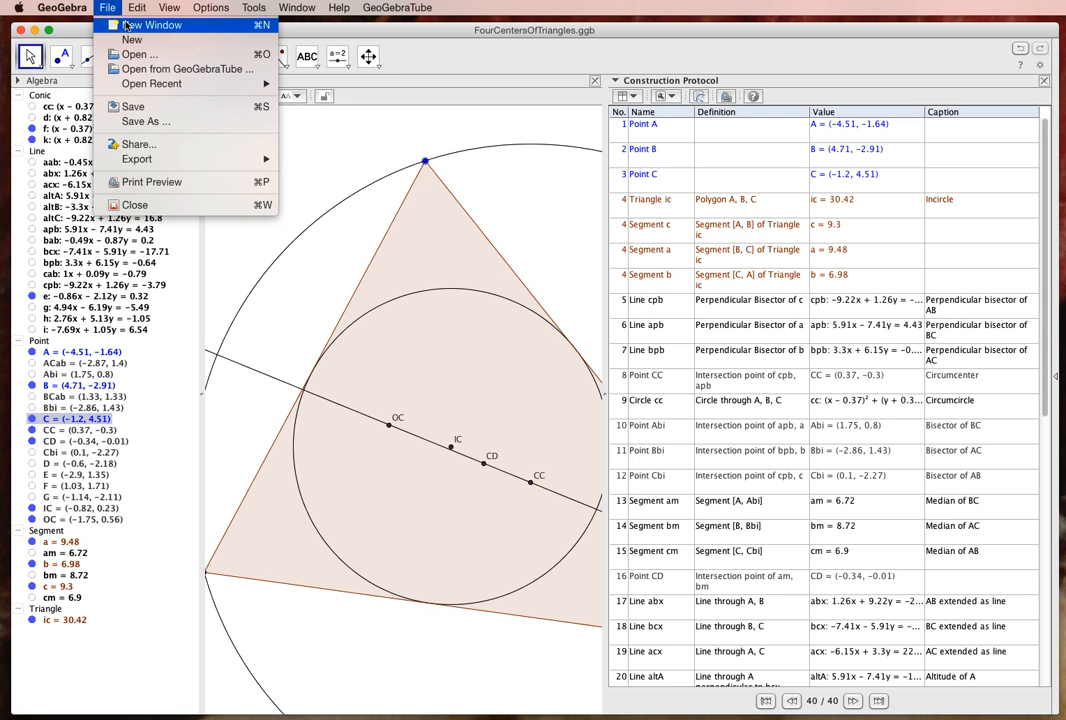
{"action": "left_click", "coordinate": [112, 24]}
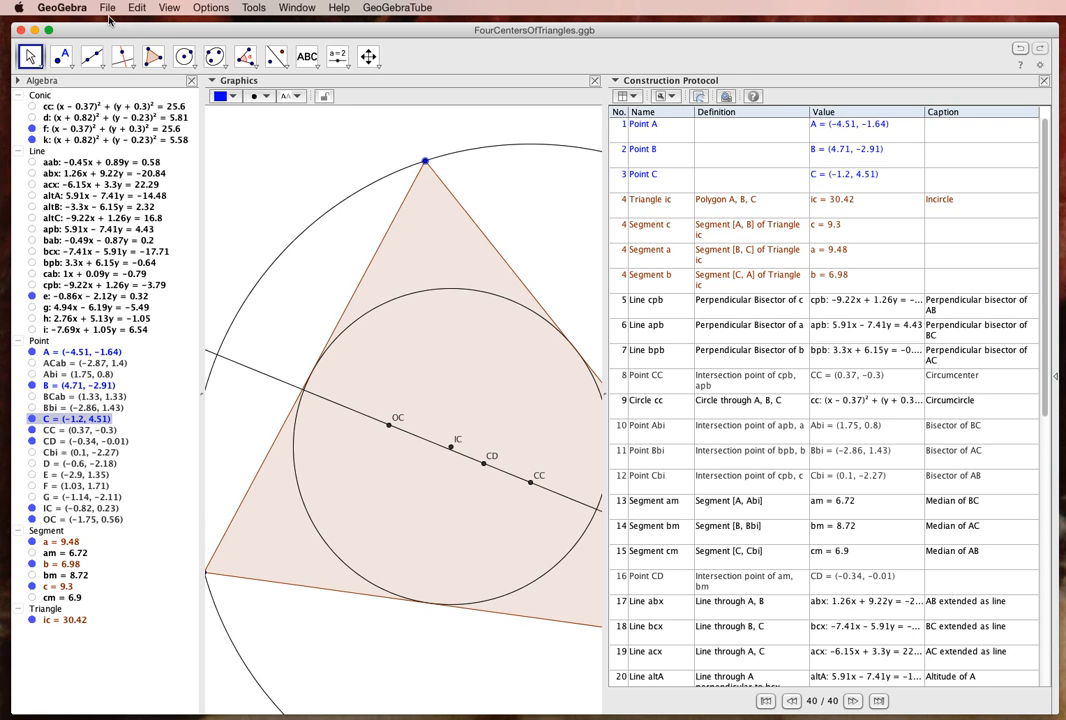
{"action": "mouse_move", "coordinate": [104, 34]}
{"action": "left_mouse_down"}
{"action": "mouse_move", "coordinate": [325, 95]}
{"action": "mouse_move", "coordinate": [640, 118]}
{"action": "mouse_move", "coordinate": [93, 23]}
{"action": "mouse_move", "coordinate": [65, 32]}
{"action": "mouse_move", "coordinate": [112, 44]}
{"action": "left_mouse_up"}
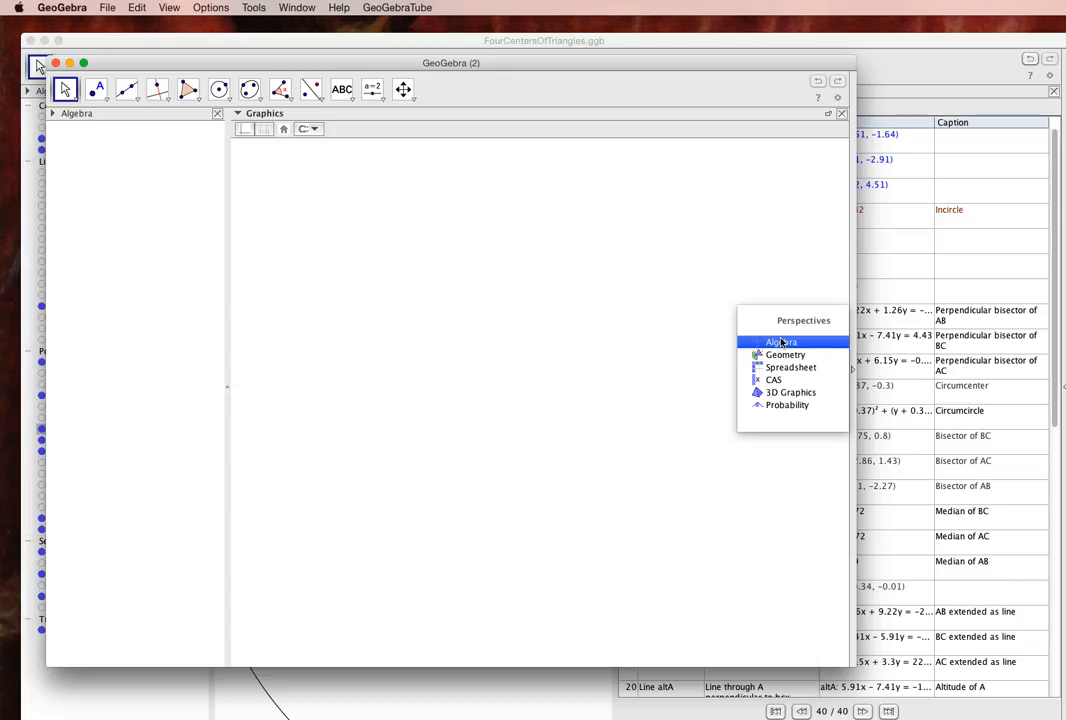
{"action": "left_click", "coordinate": [782, 342]}
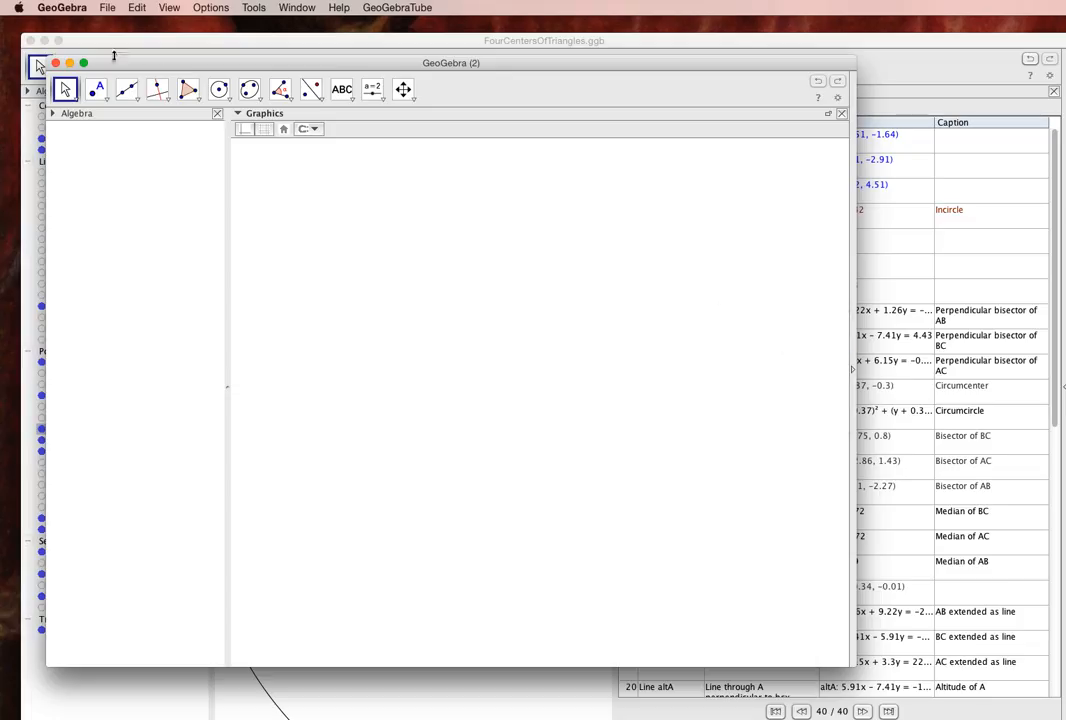
{"action": "left_click", "coordinate": [30, 41]}
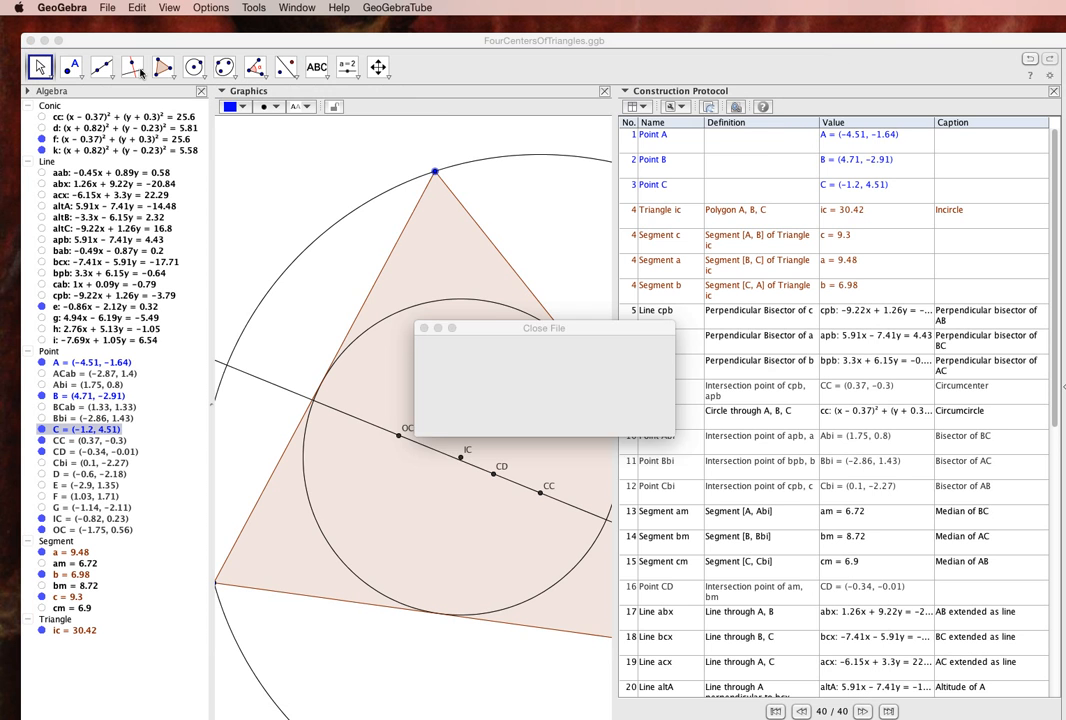
{"action": "left_click", "coordinate": [558, 418]}
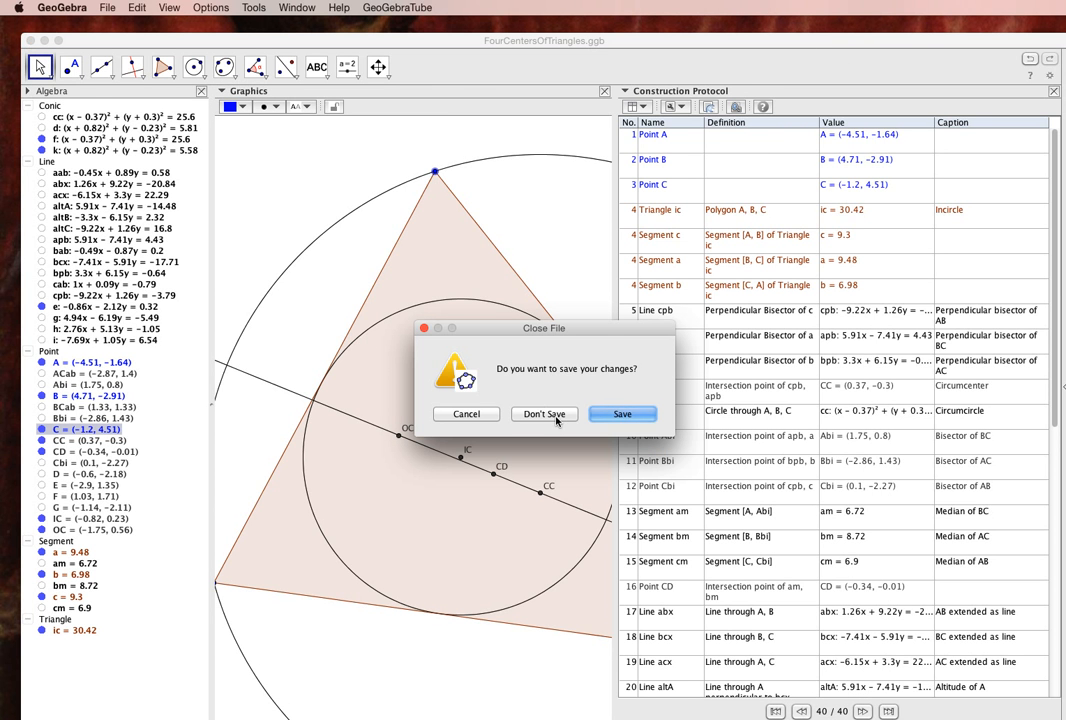
Step: Enlarge the blank window to nearly fill the screen and bring the origin near the middle of the drawing area
{"action": "left_click_drag", "start_coordinate": [492, 69], "coordinate": [466, 36]}
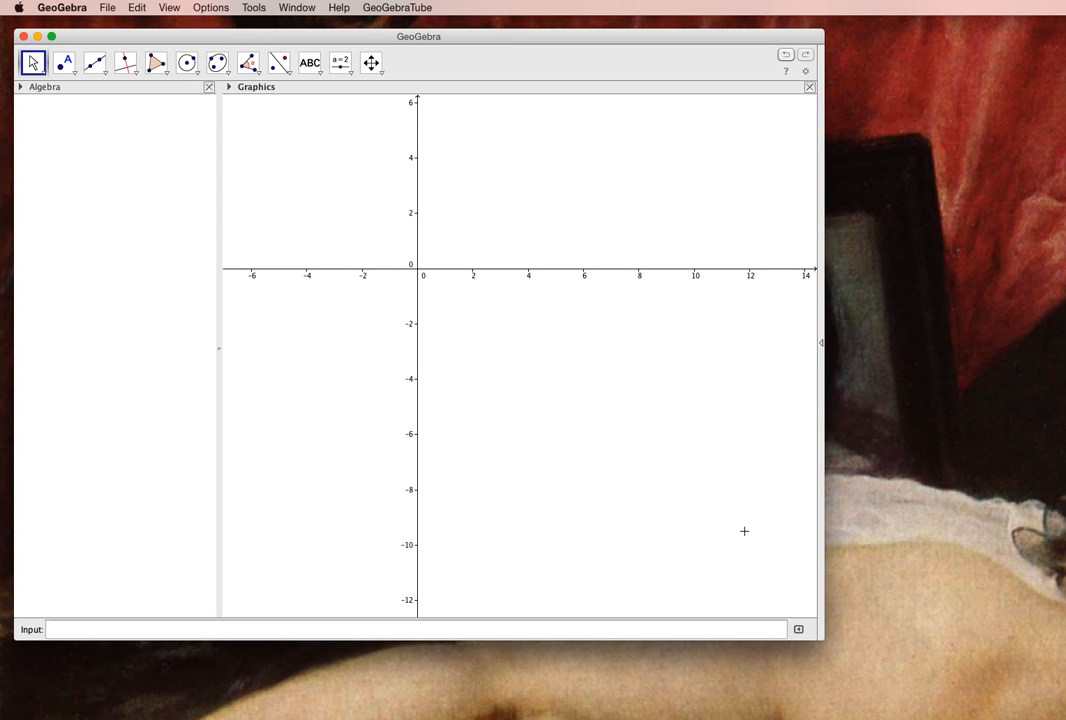
{"action": "left_click_drag", "start_coordinate": [820, 638], "coordinate": [1055, 709]}
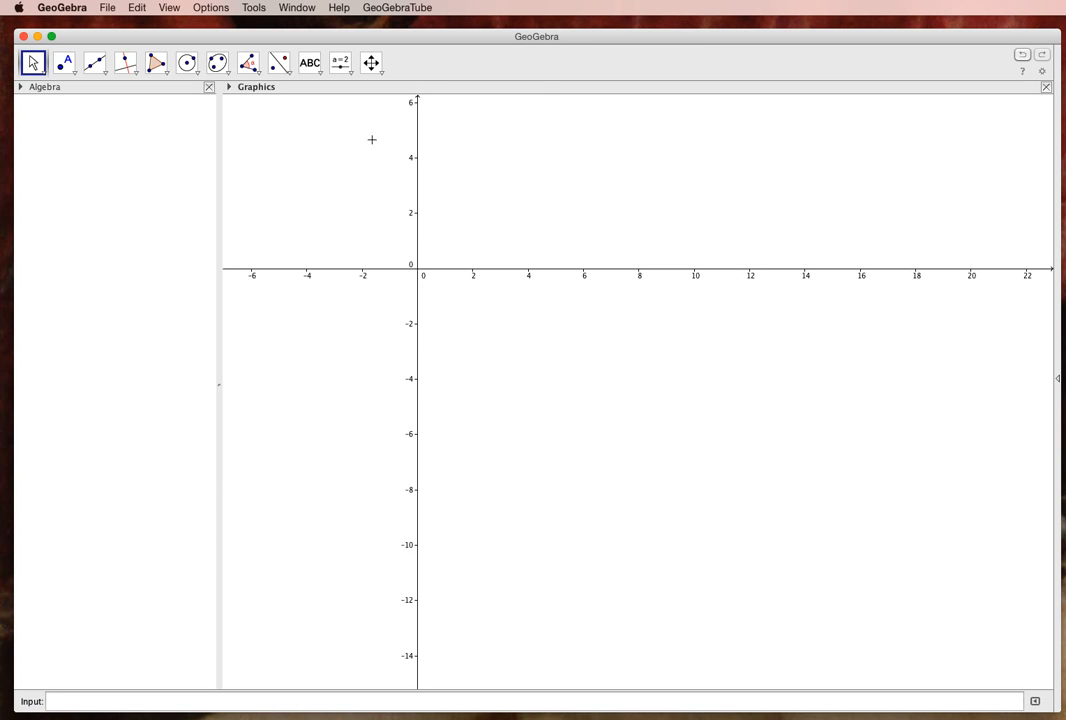
{"action": "left_click", "coordinate": [371, 63]}
{"action": "left_click_drag", "start_coordinate": [461, 316], "coordinate": [637, 495]}
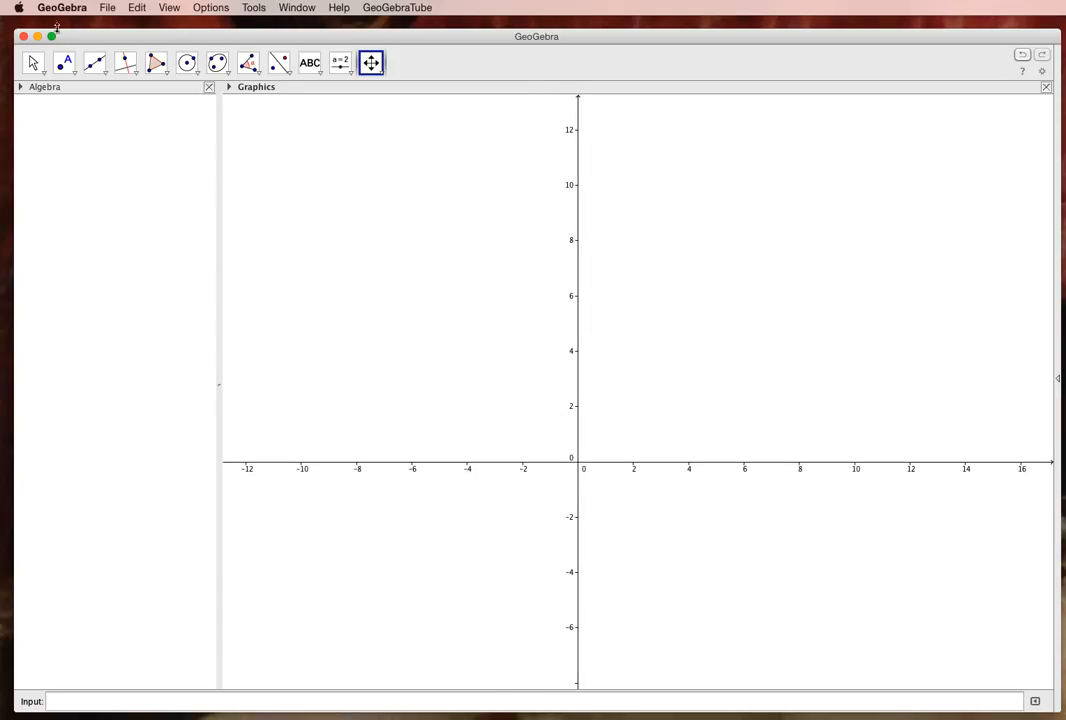
Step: Place a free point with the Point tool at about (-4.98, 0.48), just above the x-axis
{"action": "left_click", "coordinate": [63, 64]}
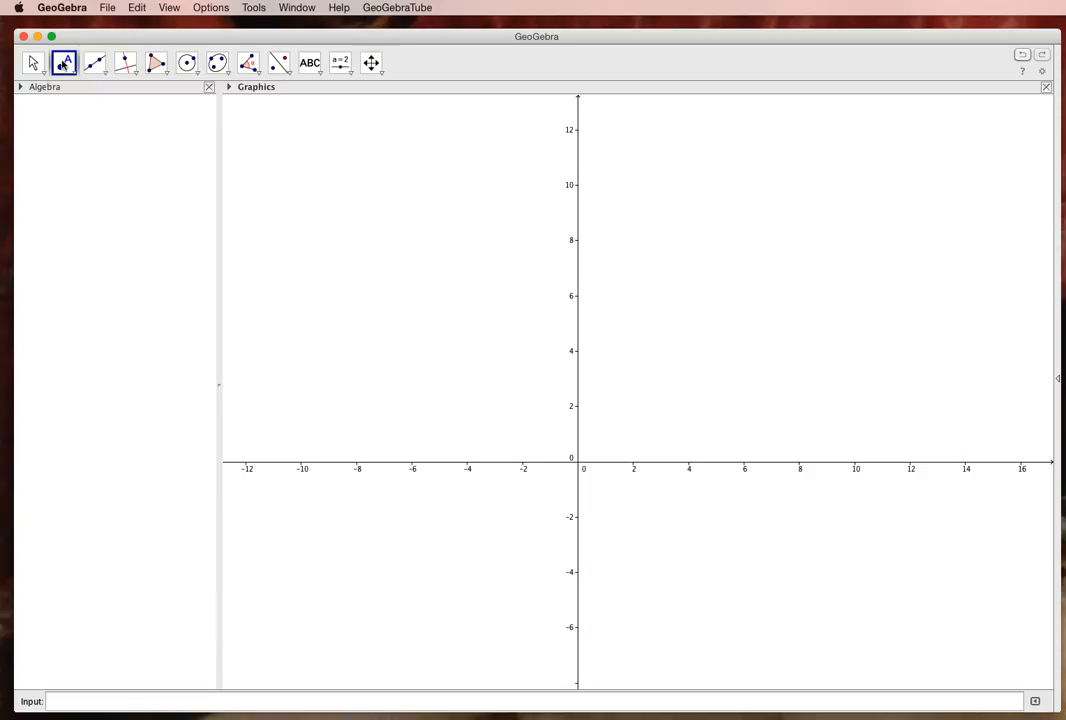
{"action": "left_click", "coordinate": [62, 64]}
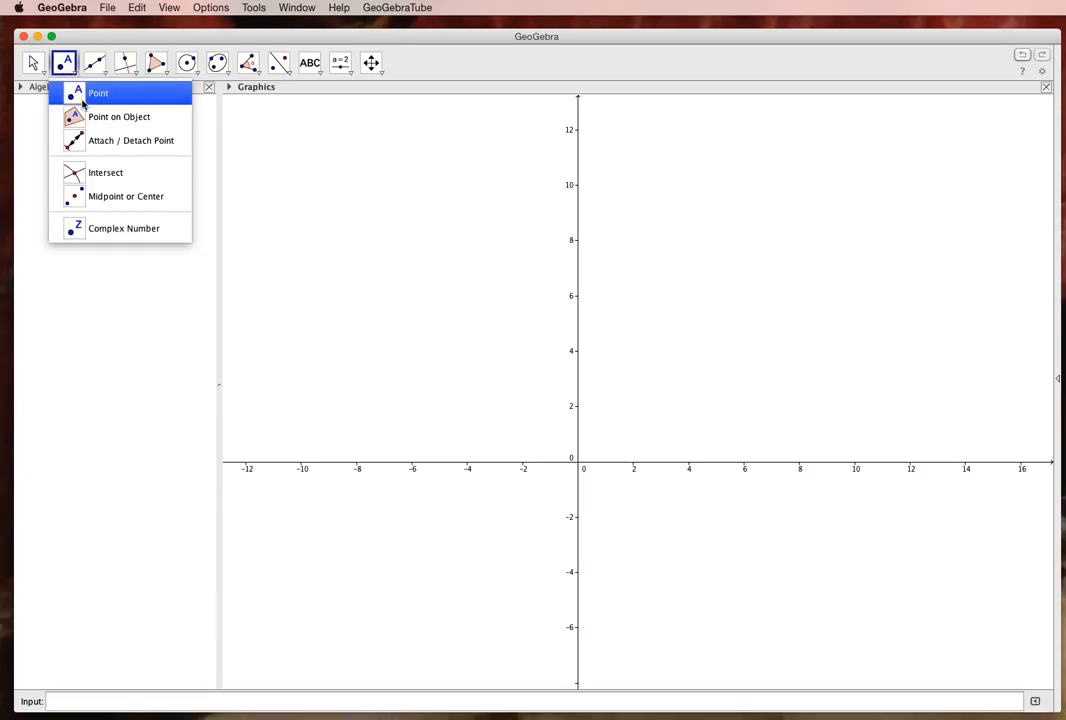
{"action": "left_click", "coordinate": [66, 93]}
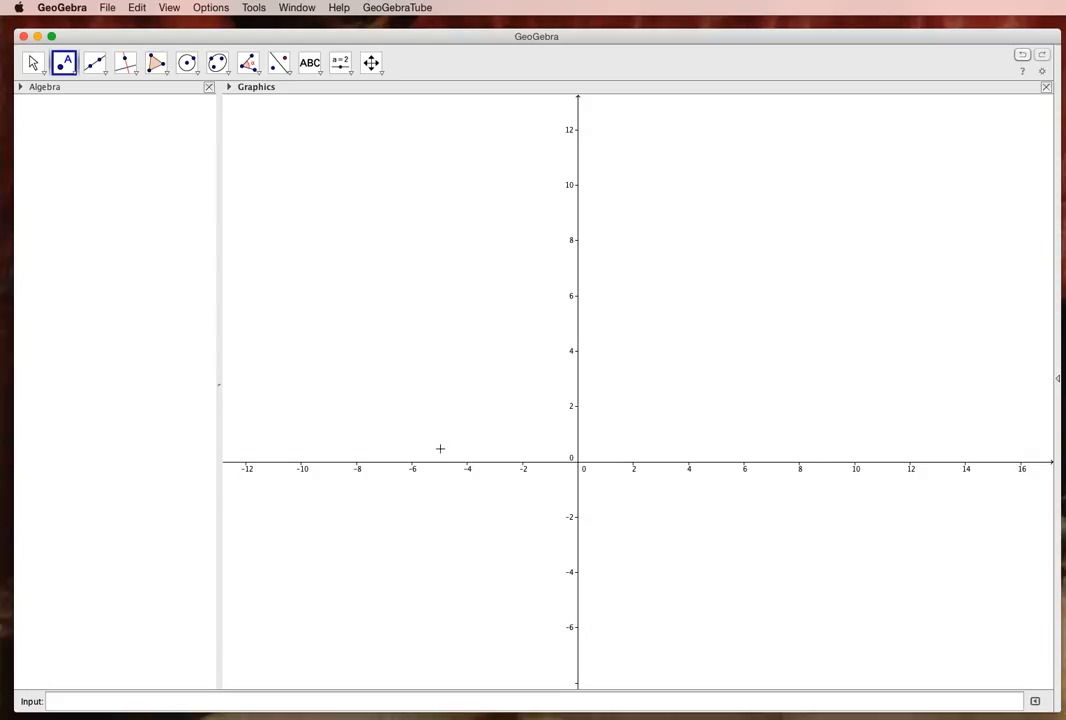
{"action": "left_click", "coordinate": [440, 449]}
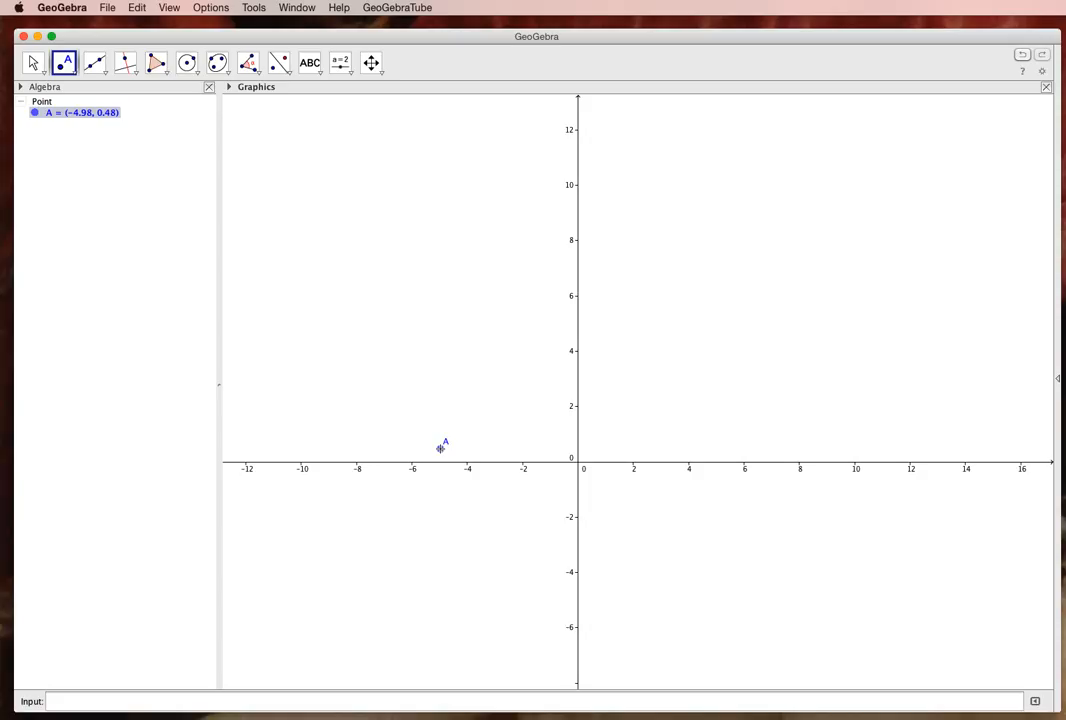
Step: Place two more free points at about (5.05, 0.5) and (0.57, 8.95) as the remaining vertices of a triangle
{"action": "left_click", "coordinate": [717, 447]}
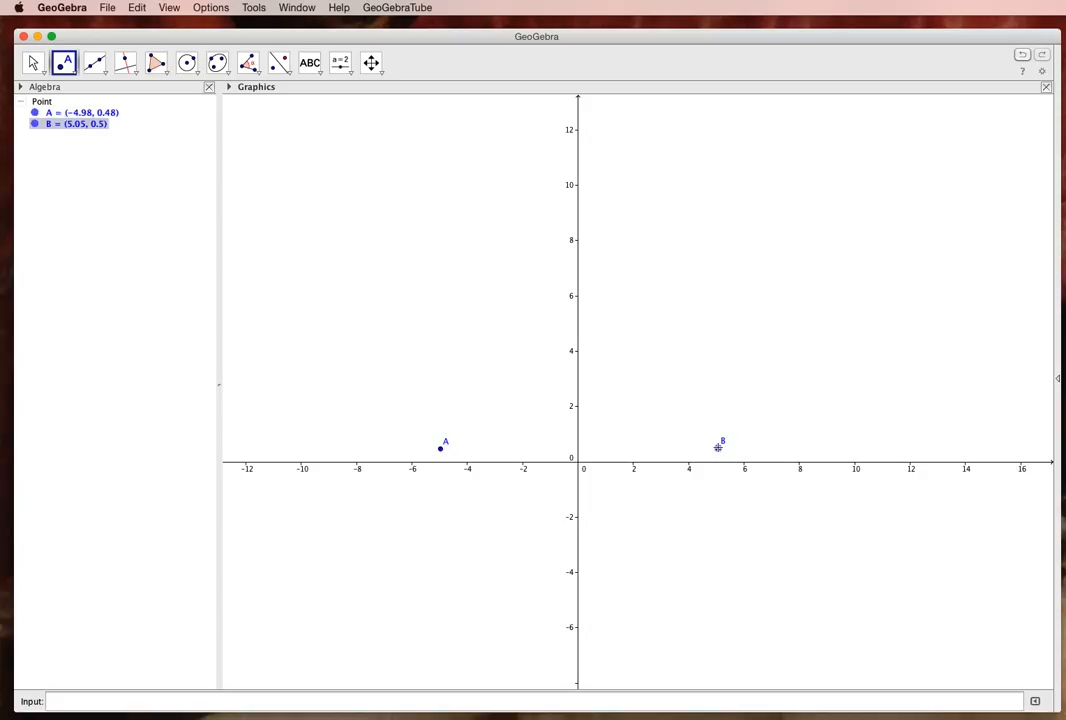
{"action": "left_click", "coordinate": [593, 214]}
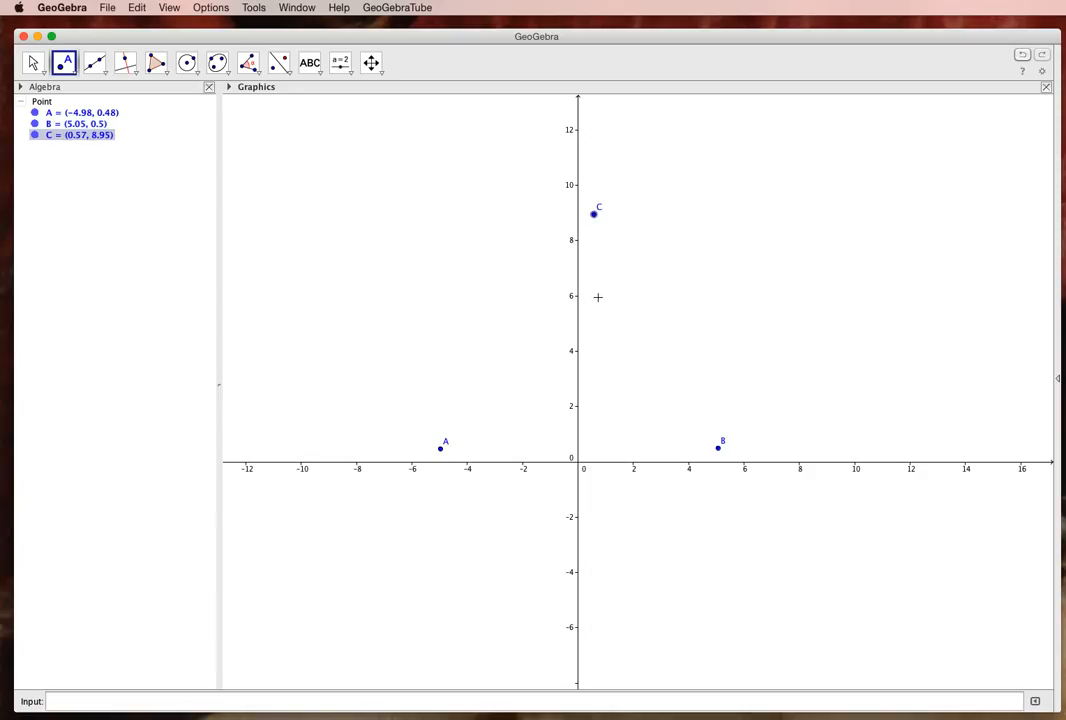
{"action": "scroll", "coordinate": [597, 297], "scroll_direction": "down", "scroll_amount": 1}
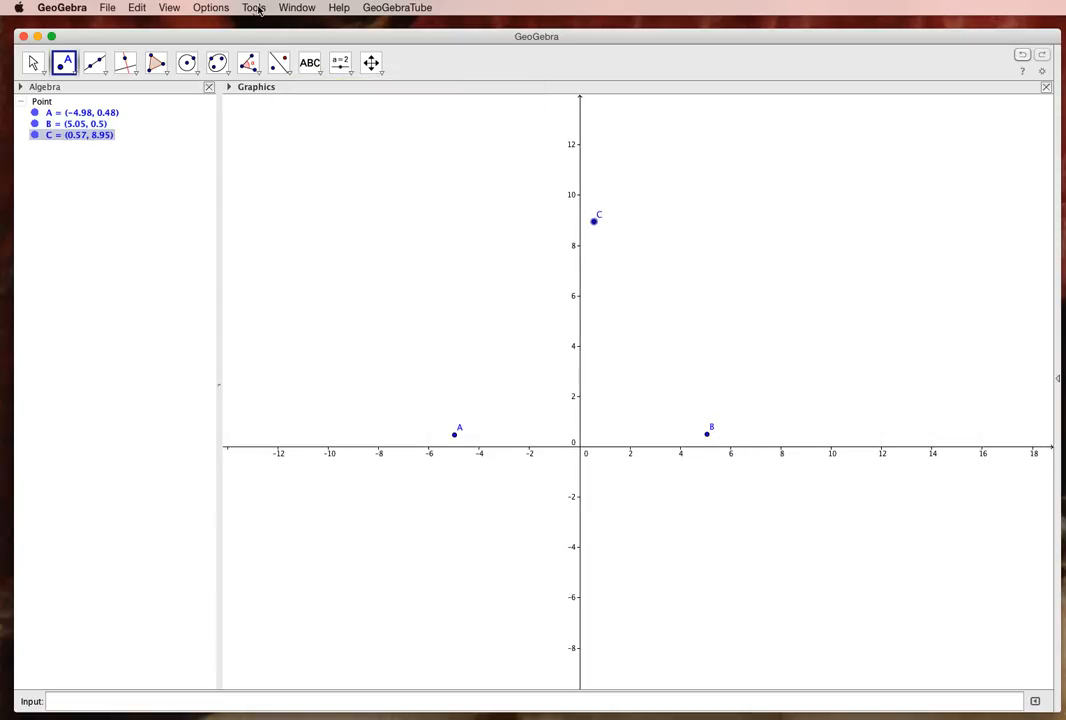
Step: Hide the coordinate axes through the Graphics preferences and close the Preferences window
{"action": "left_click", "coordinate": [215, 7]}
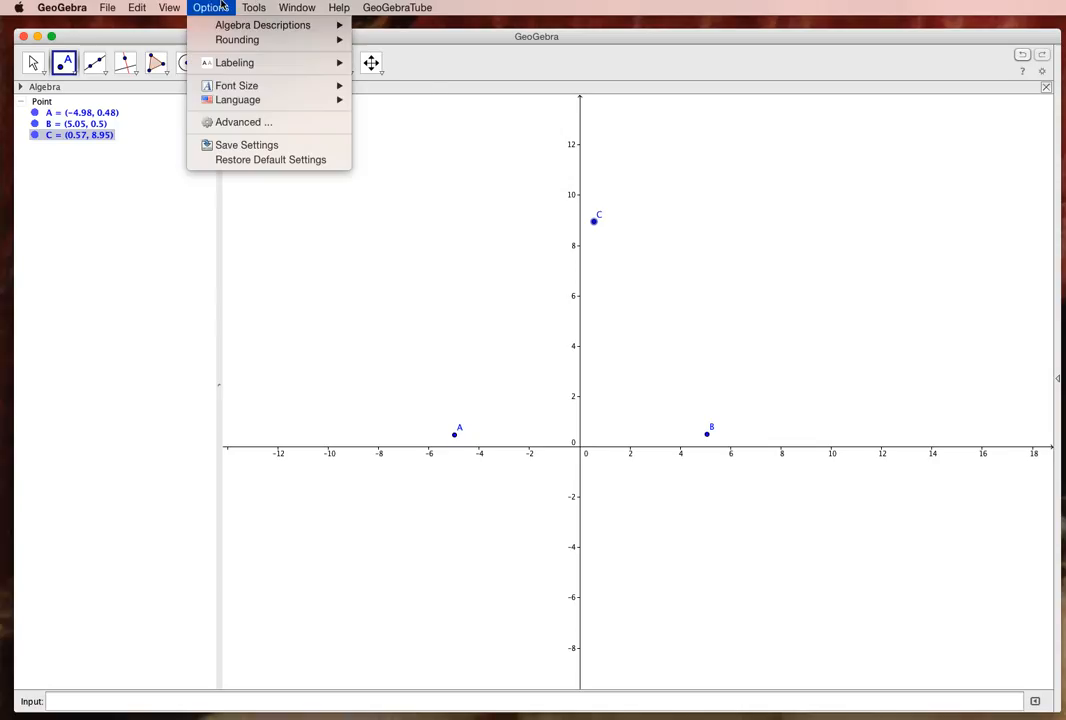
{"action": "left_click", "coordinate": [212, 121]}
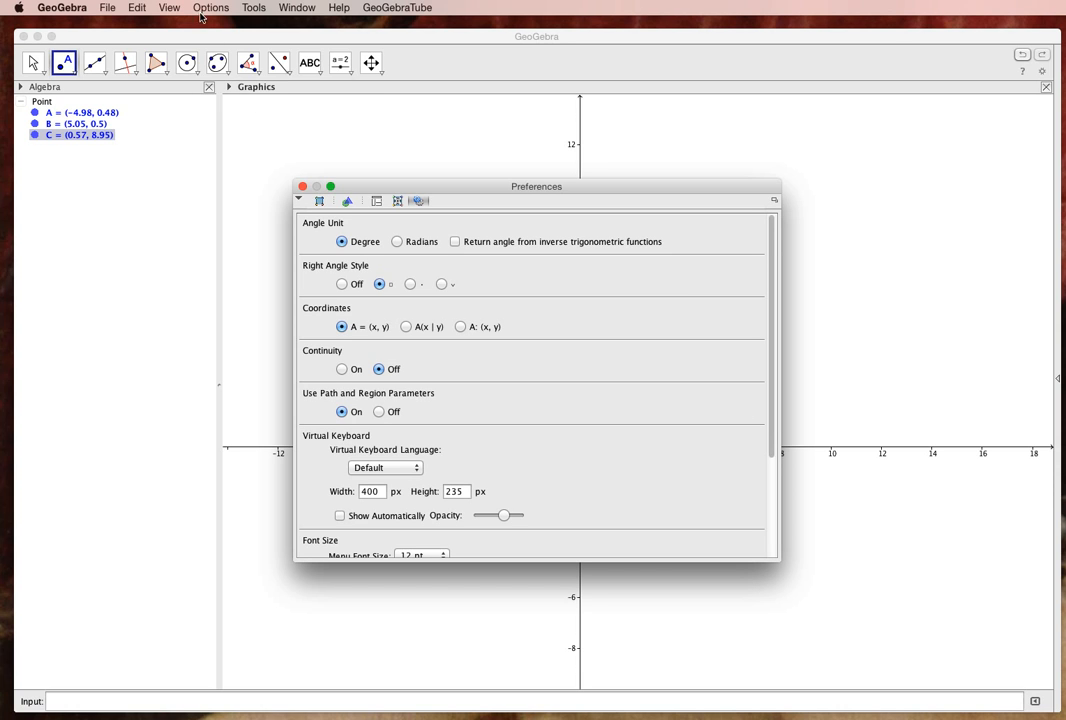
{"action": "left_click", "coordinate": [205, 10]}
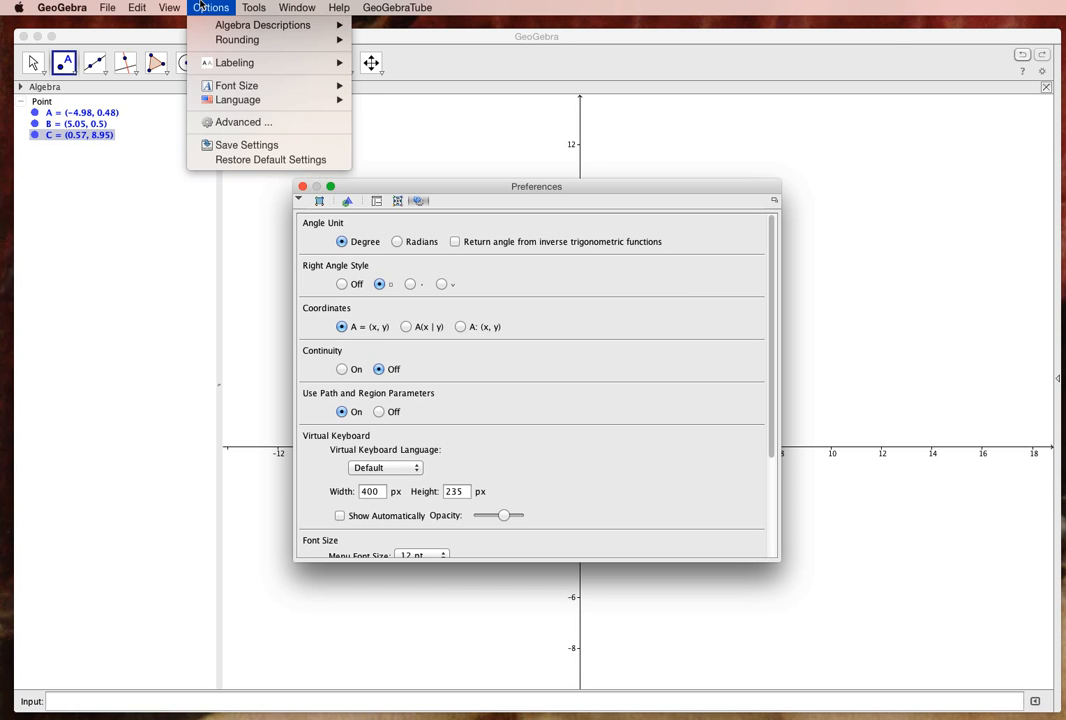
{"action": "left_click", "coordinate": [210, 122]}
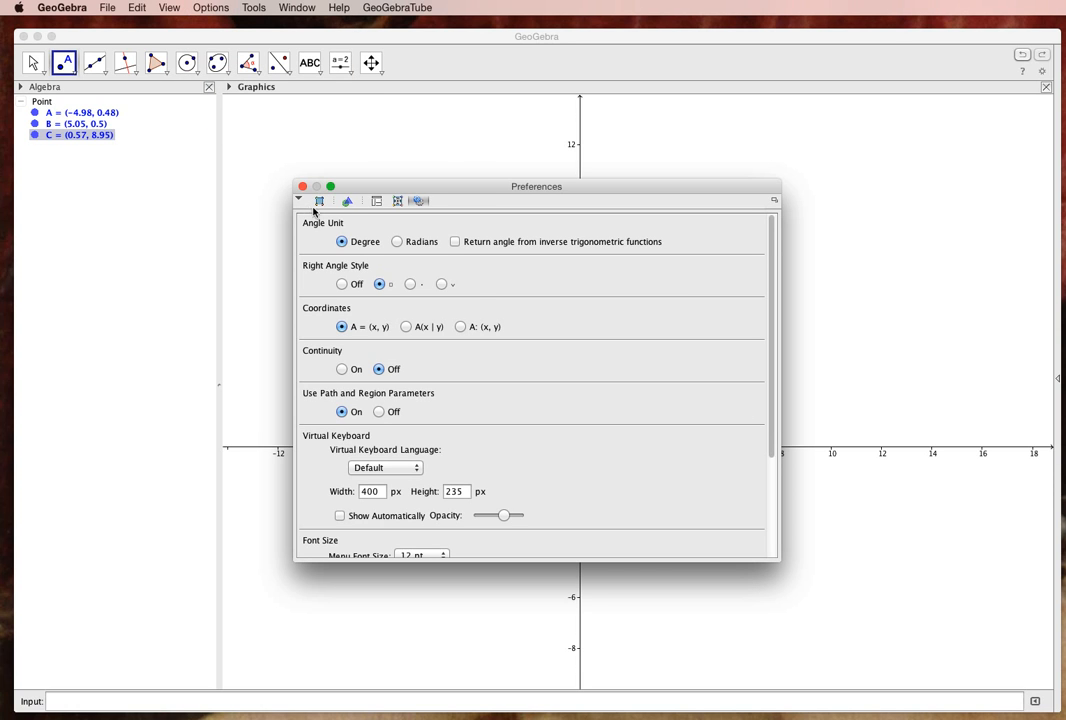
{"action": "left_click", "coordinate": [347, 202]}
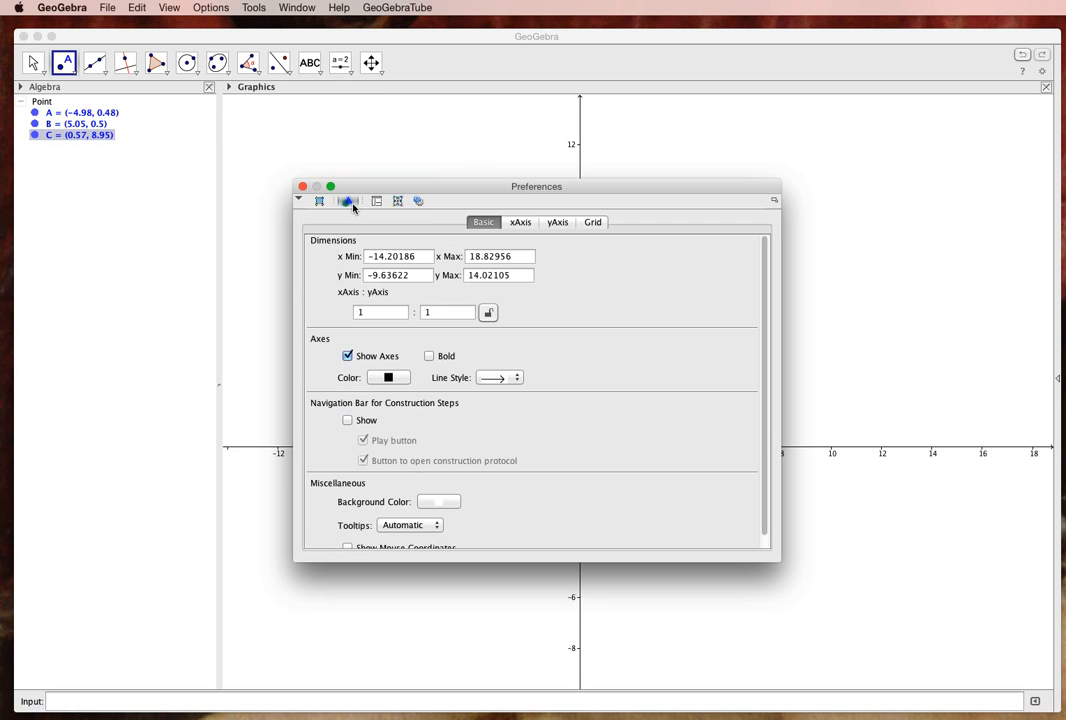
{"action": "left_click", "coordinate": [347, 356]}
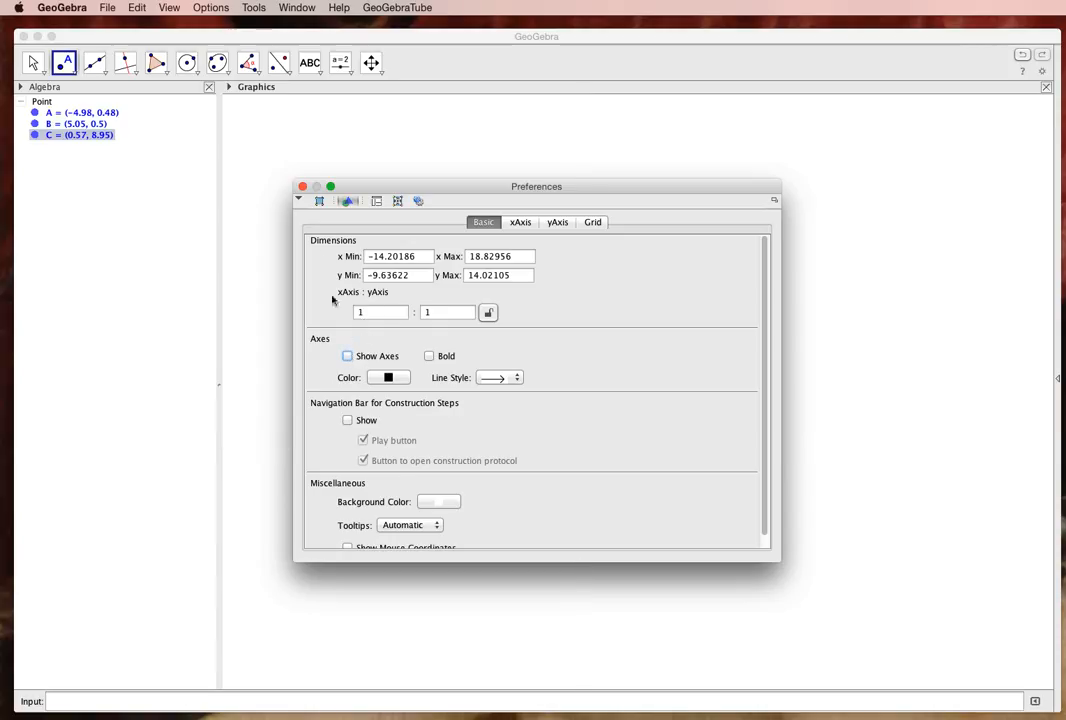
{"action": "left_click", "coordinate": [302, 187]}
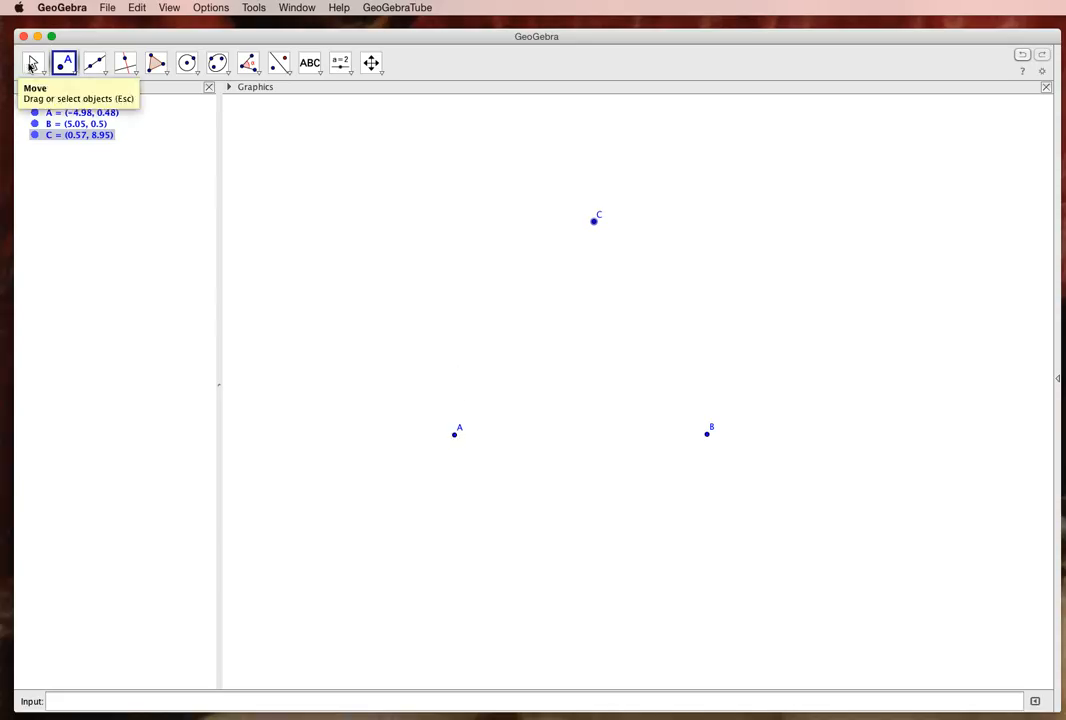
Step: Spread the points apart with the Move tool, bringing A to about (-6.8, 0.65), B to (5.57, 0.51) and C to (-0.67, 10.94)
{"action": "left_click", "coordinate": [33, 62]}
{"action": "left_click_drag", "start_coordinate": [454, 433], "coordinate": [409, 431]}
{"action": "mouse_move", "coordinate": [710, 440]}
{"action": "left_mouse_down"}
{"action": "mouse_move", "coordinate": [757, 443]}
{"action": "mouse_move", "coordinate": [745, 428]}
{"action": "mouse_move", "coordinate": [723, 440]}
{"action": "mouse_move", "coordinate": [727, 429]}
{"action": "left_mouse_up"}
{"action": "left_click_drag", "start_coordinate": [594, 221], "coordinate": [554, 180]}
{"action": "left_click_drag", "start_coordinate": [727, 429], "coordinate": [722, 438]}
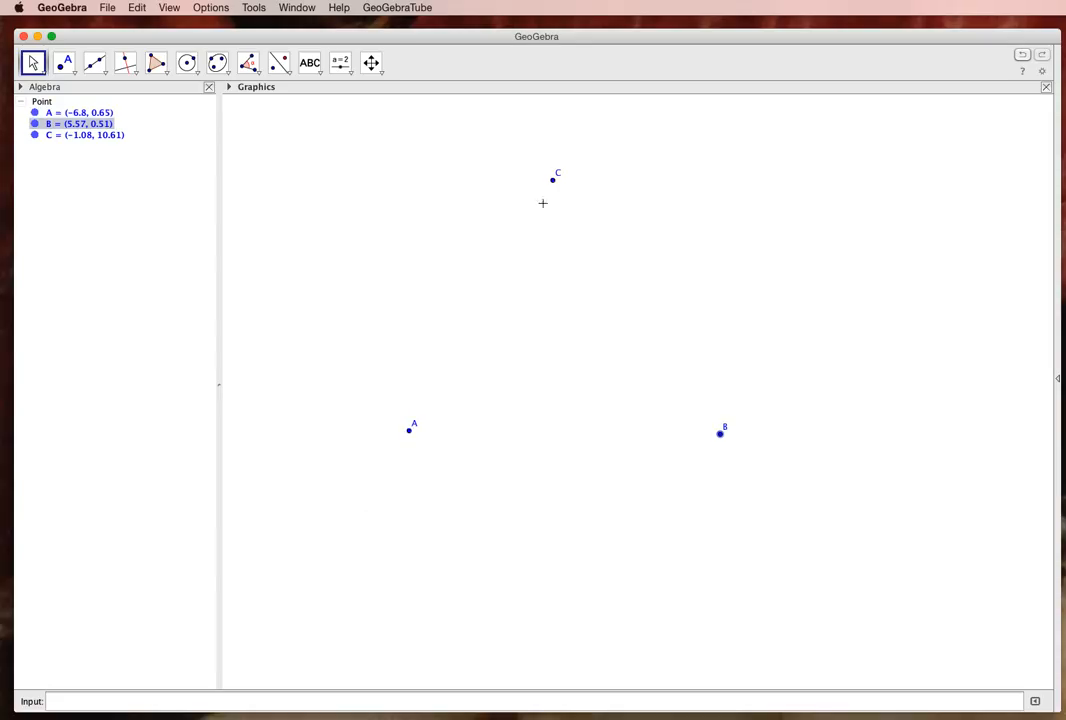
{"action": "key", "text": "super+a"}
{"action": "left_click_drag", "start_coordinate": [553, 184], "coordinate": [563, 175]}
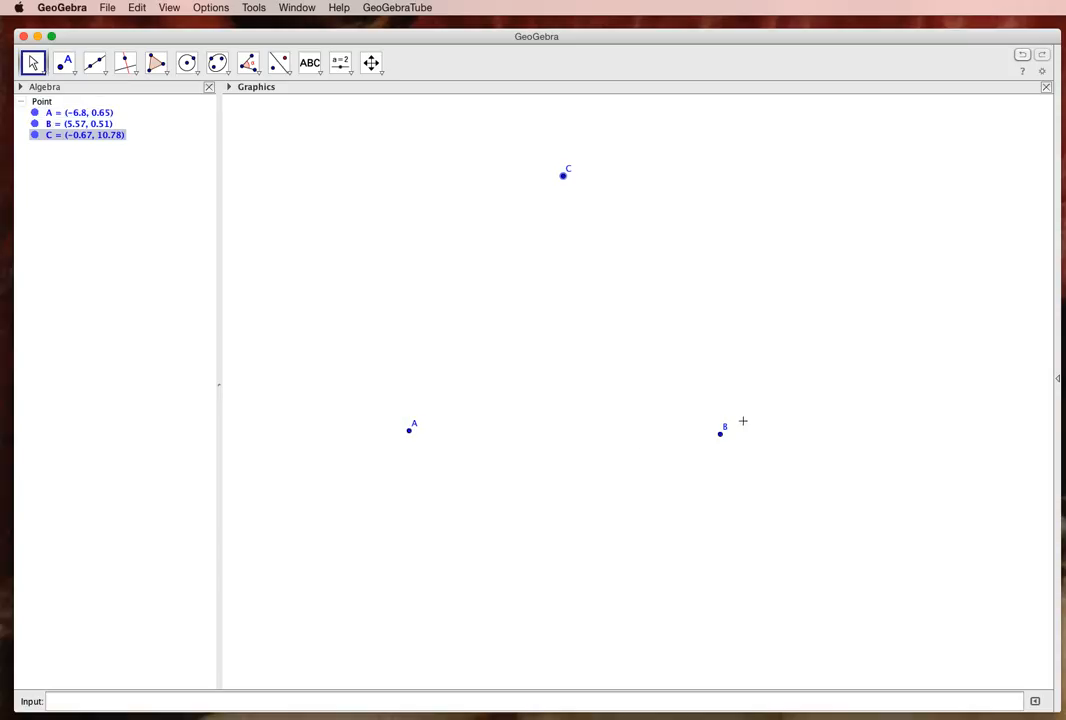
{"action": "left_click_drag", "start_coordinate": [564, 178], "coordinate": [563, 171]}
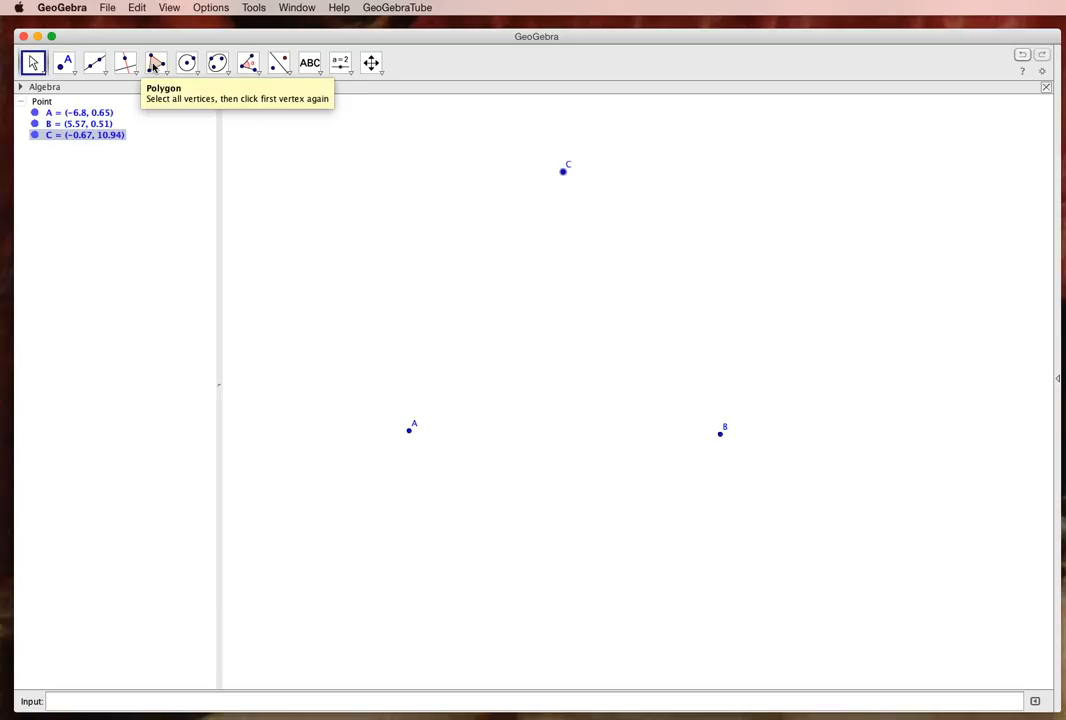
Step: Create triangle ABC with the Polygon tool through points A, B and C, closing it at A
{"action": "left_click", "coordinate": [155, 64]}
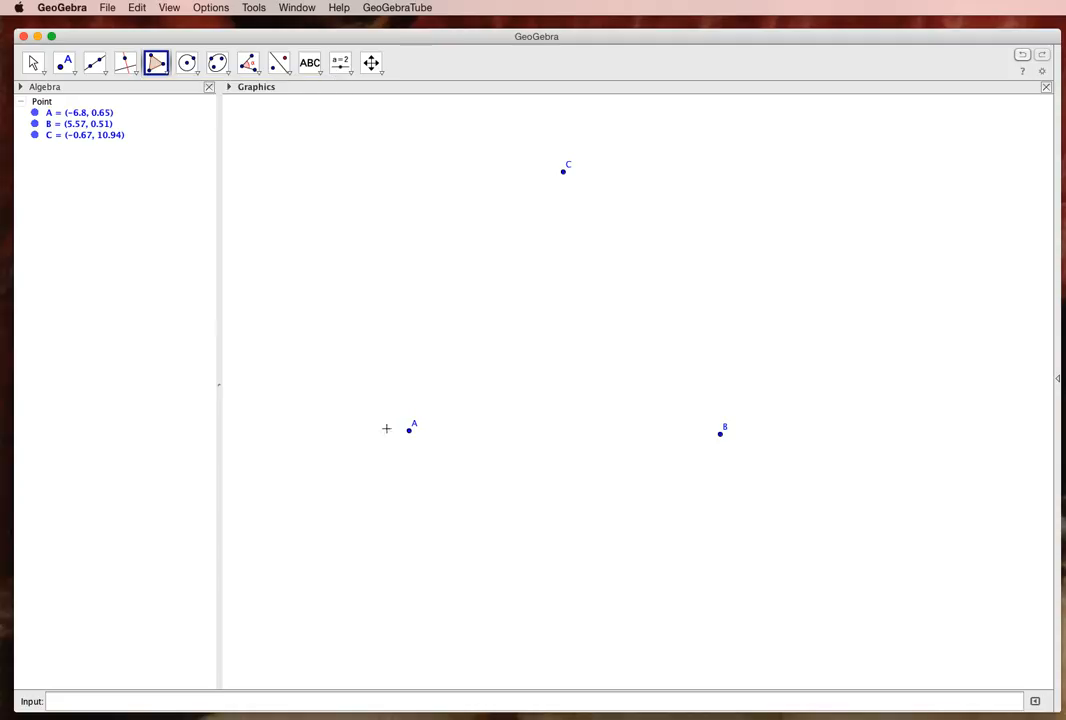
{"action": "left_click", "coordinate": [408, 432]}
{"action": "left_click", "coordinate": [410, 432]}
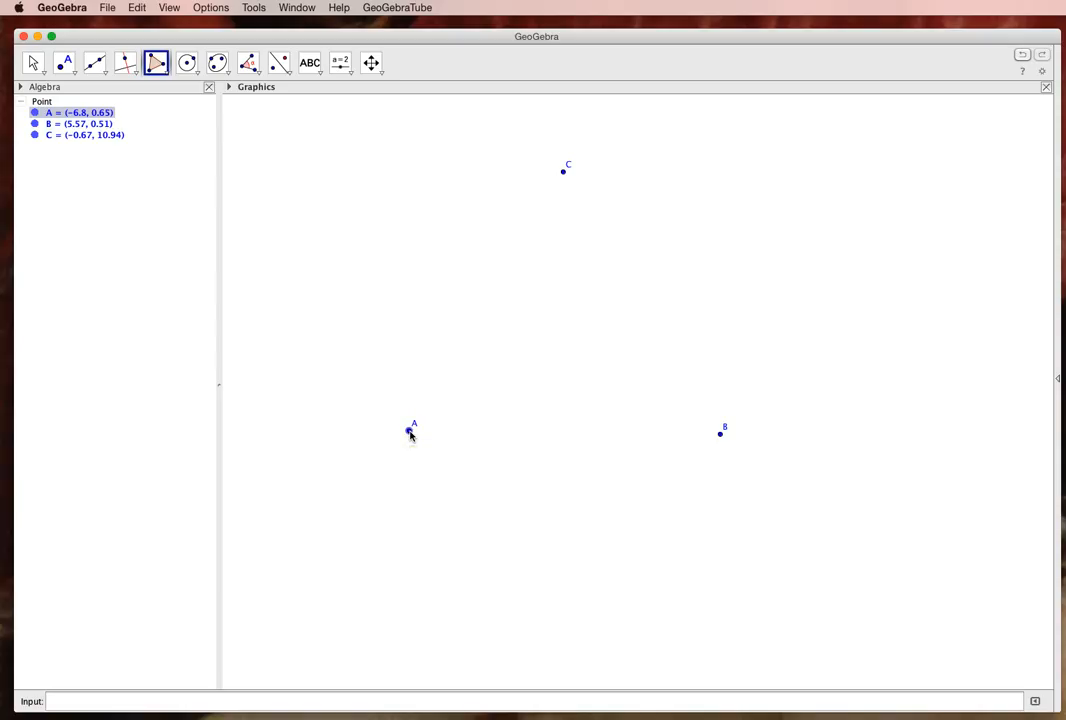
{"action": "left_click", "coordinate": [720, 433]}
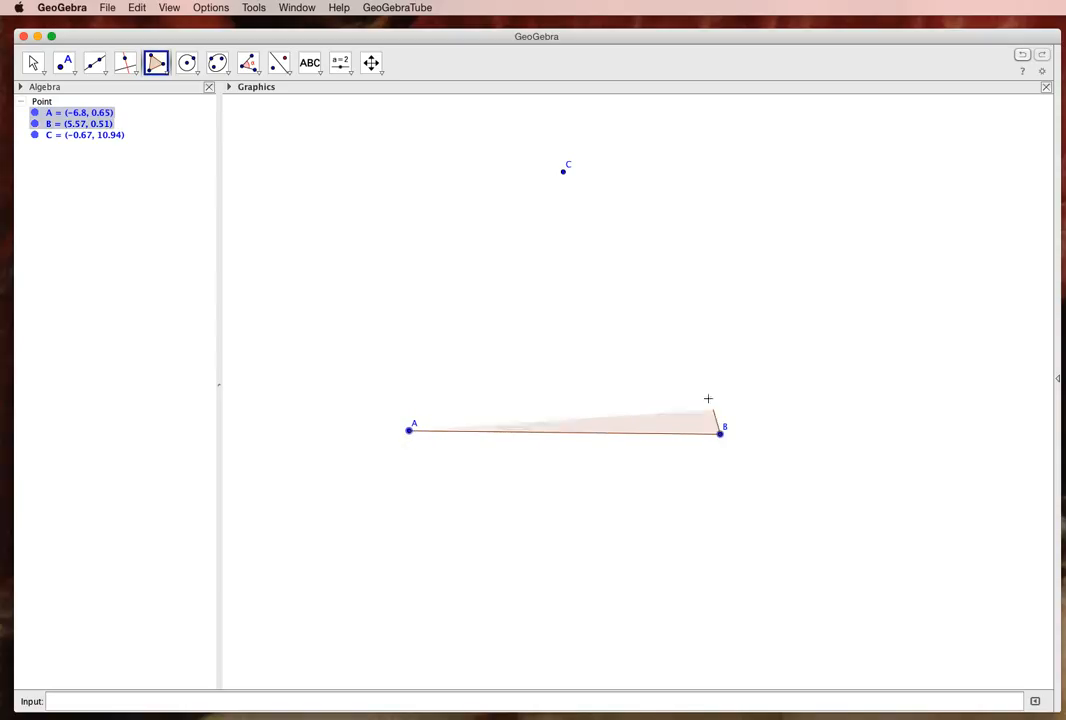
{"action": "left_click", "coordinate": [564, 172]}
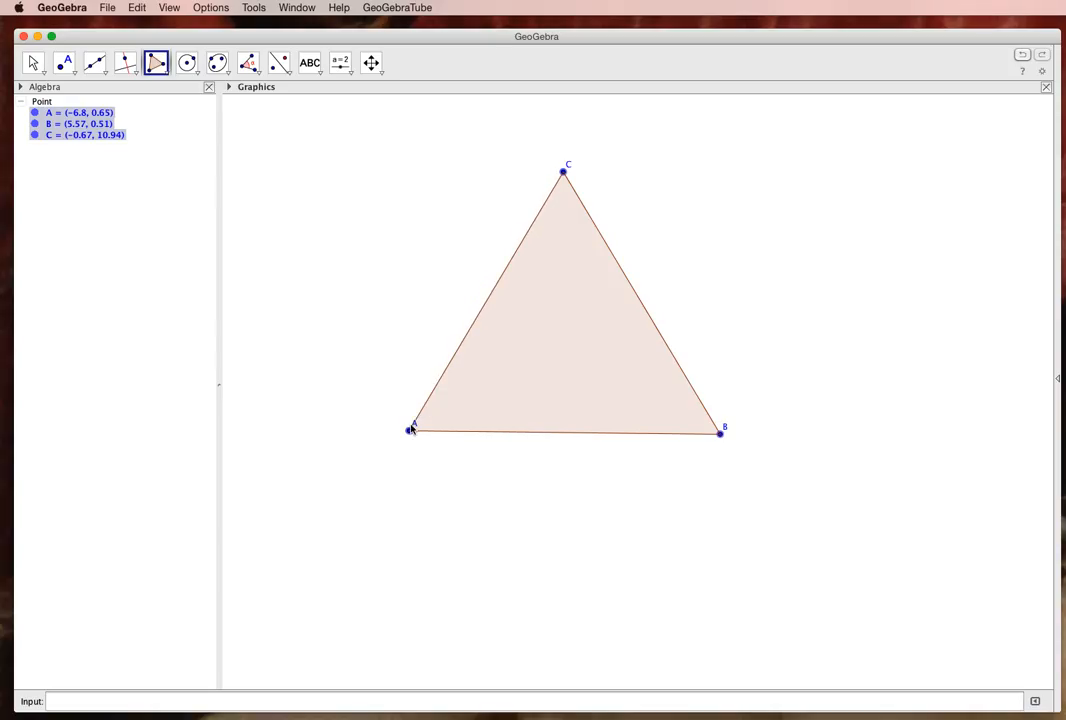
{"action": "left_click", "coordinate": [409, 429]}
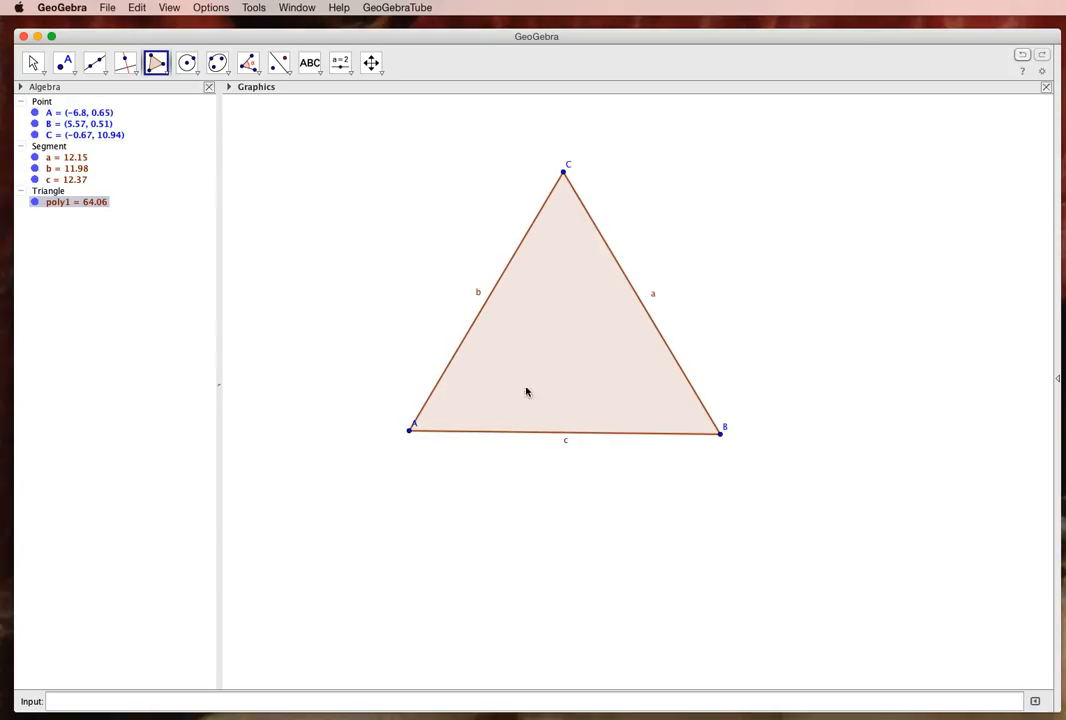
Step: Hide the labels of the triangle's three side segments
{"action": "right_click", "coordinate": [69, 203]}
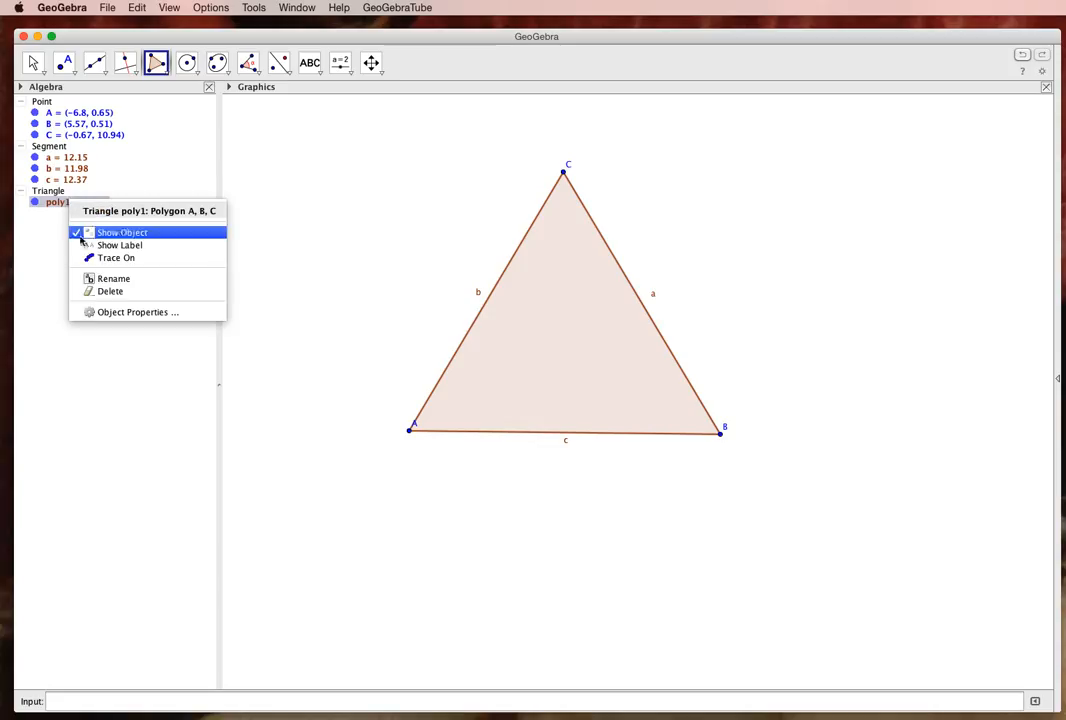
{"action": "left_click", "coordinate": [53, 147]}
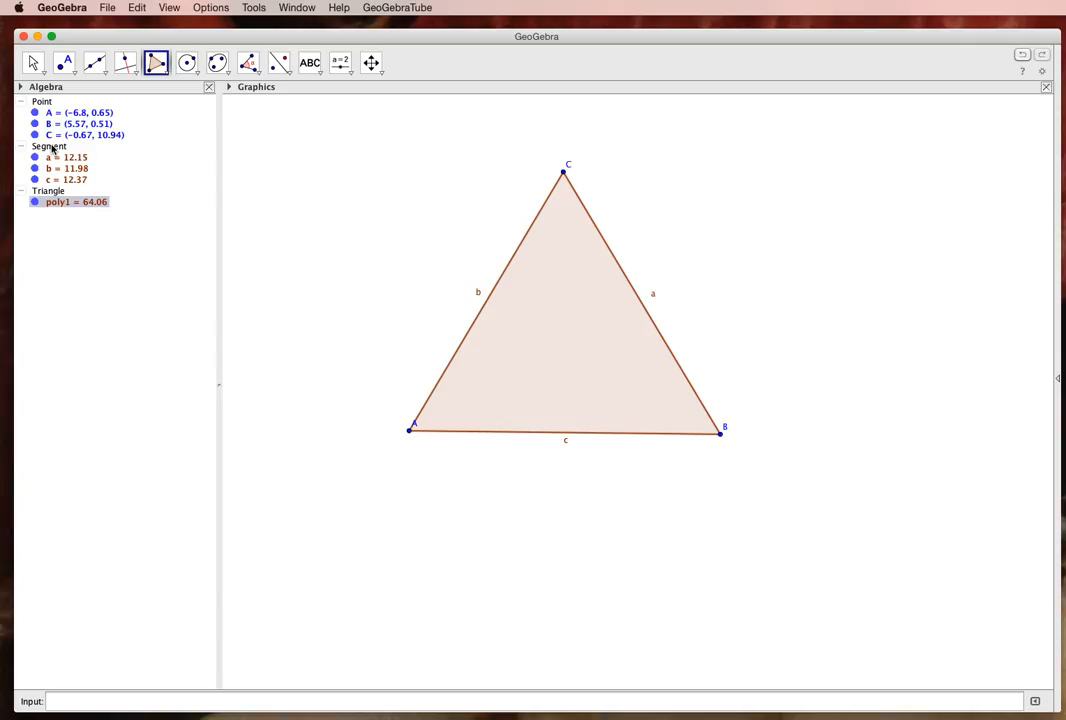
{"action": "right_click", "coordinate": [53, 147]}
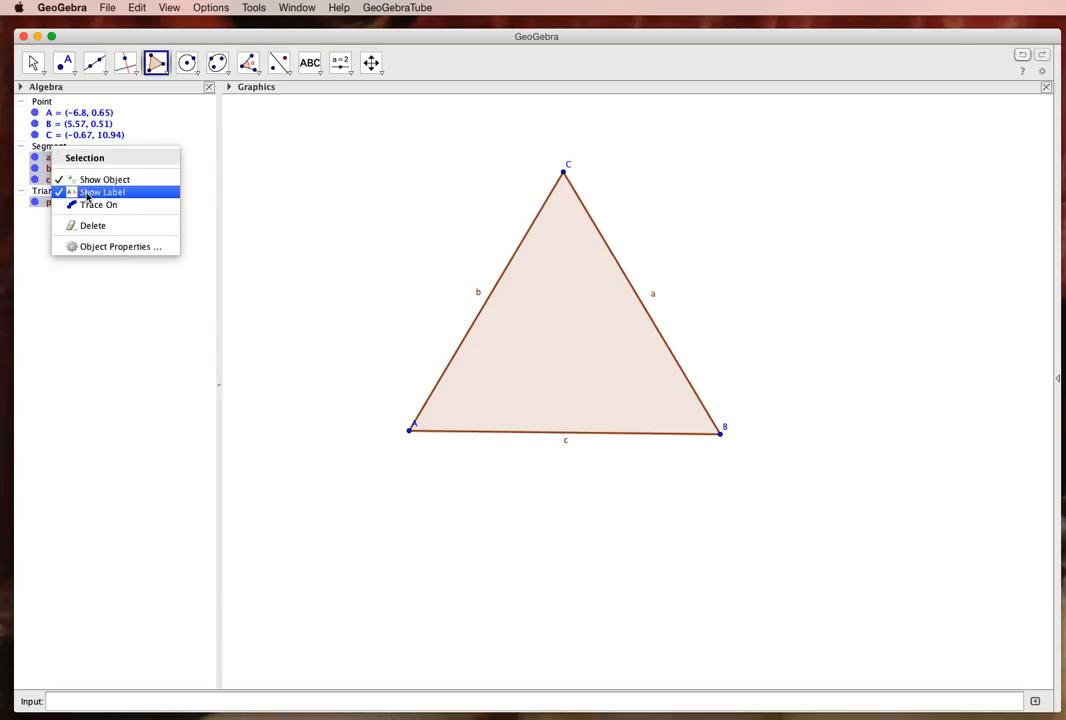
{"action": "left_click", "coordinate": [31, 147]}
{"action": "left_click", "coordinate": [52, 149]}
{"action": "right_click", "coordinate": [54, 149]}
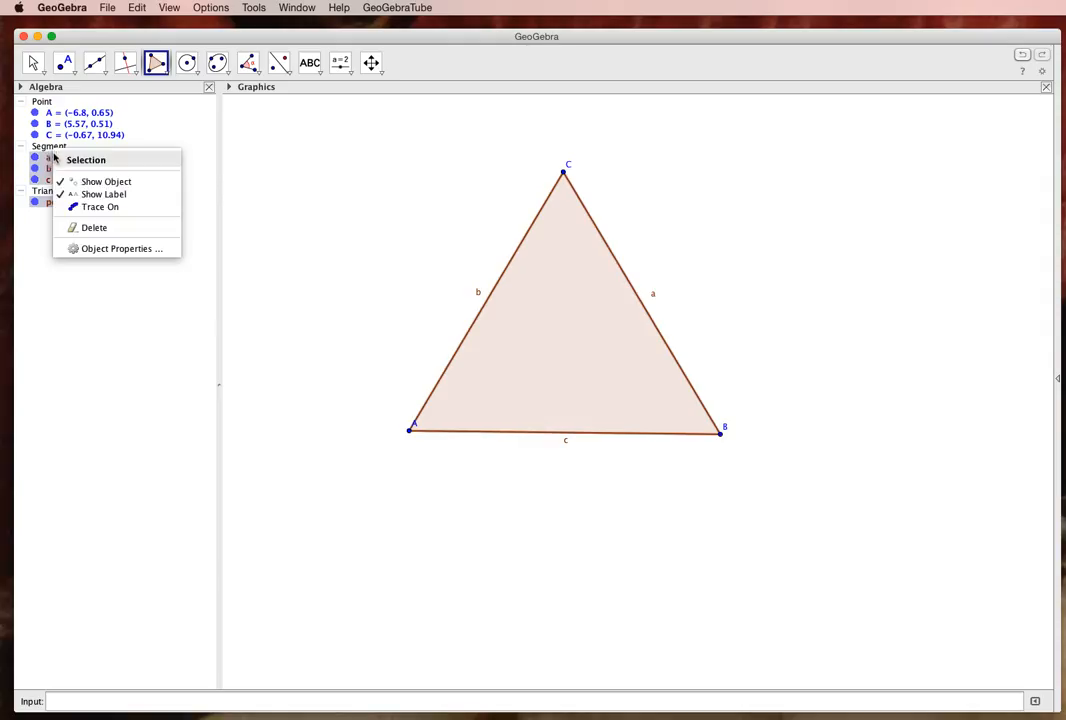
{"action": "left_click", "coordinate": [95, 195]}
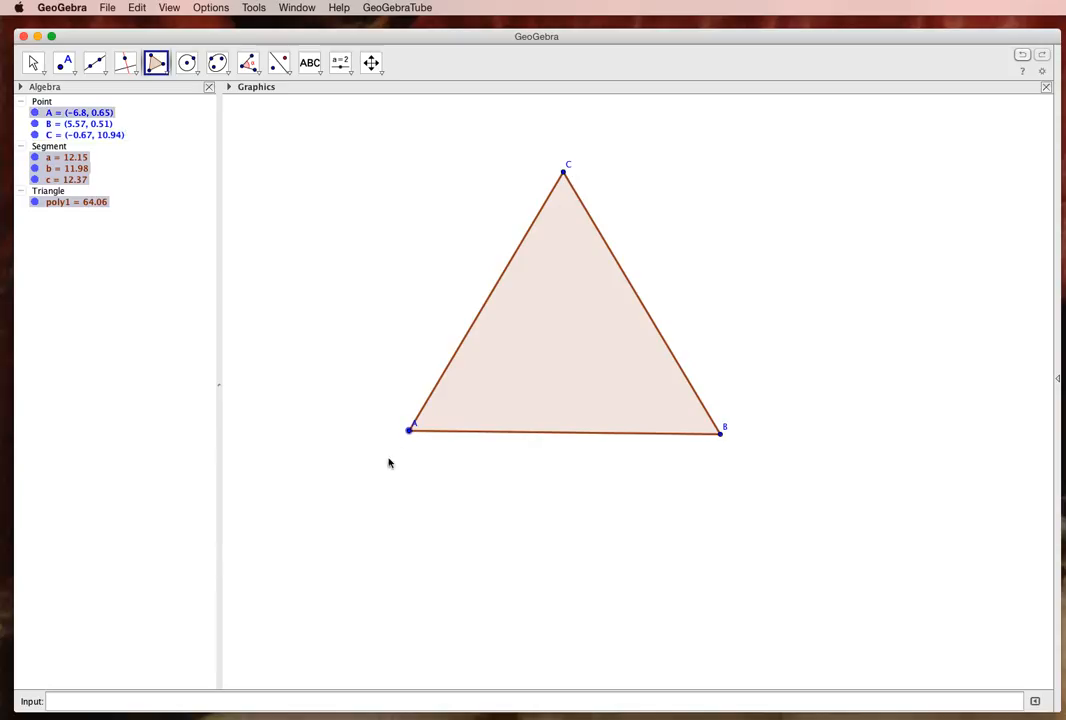
{"action": "left_click", "coordinate": [722, 434]}
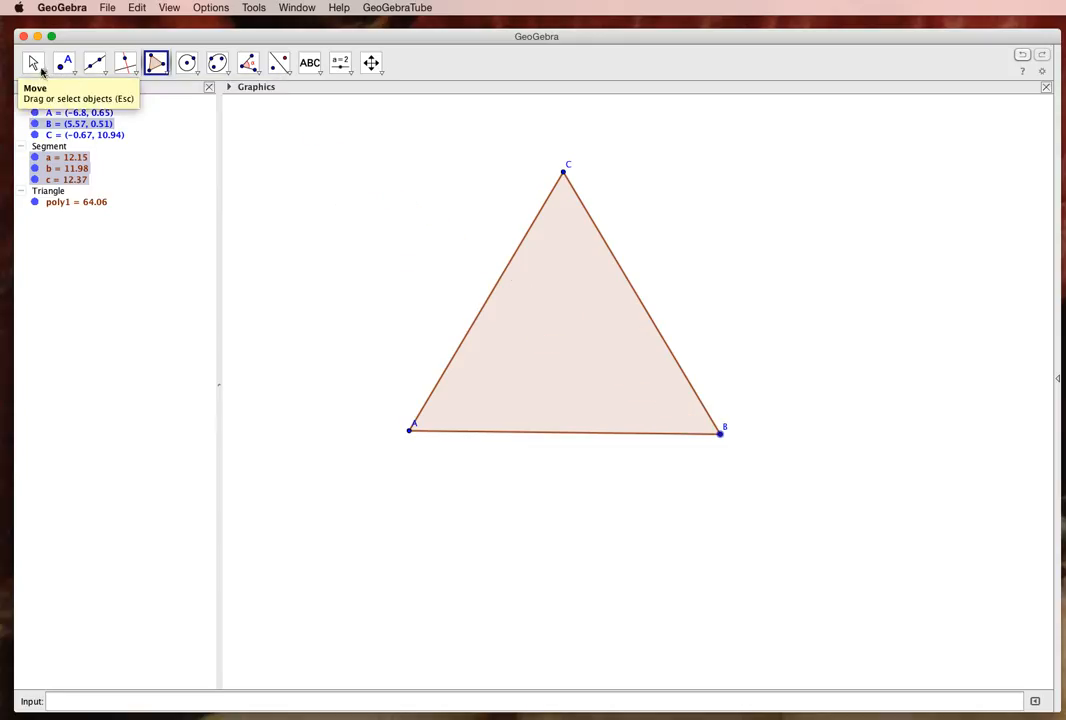
Step: Enlarge the triangle by moving A to about (-7.24, 0.21), B to (5.96, 0.1) and C to (-0.75, 11.16)
{"action": "left_click", "coordinate": [33, 63]}
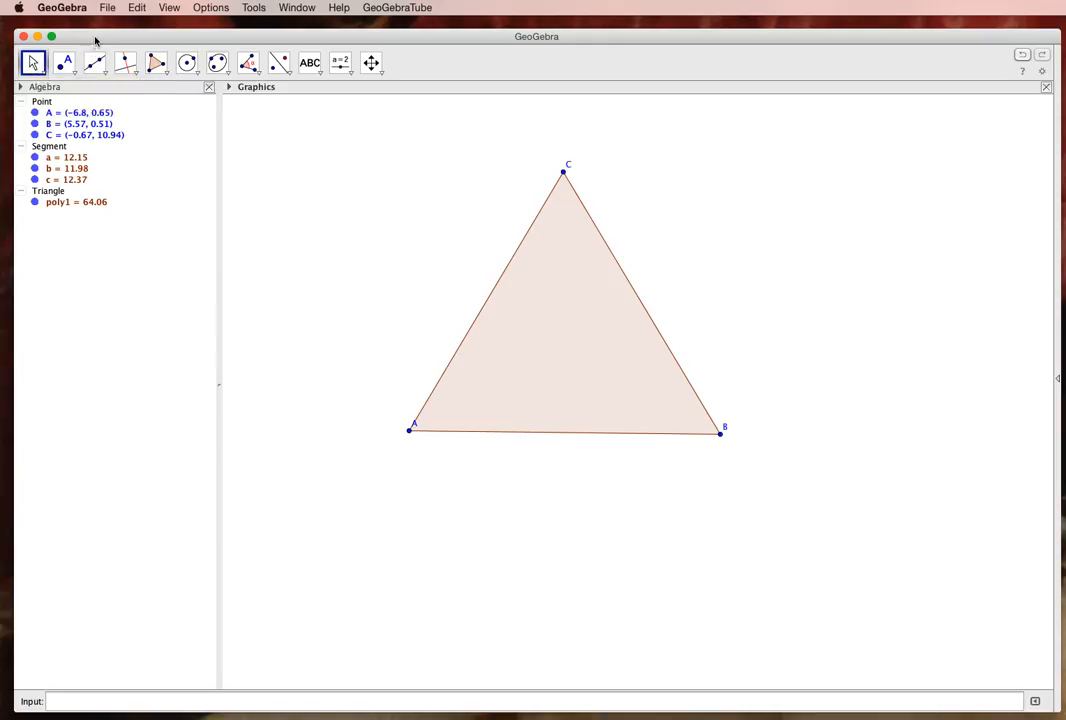
{"action": "left_click_drag", "start_coordinate": [82, 36], "coordinate": [79, 30]}
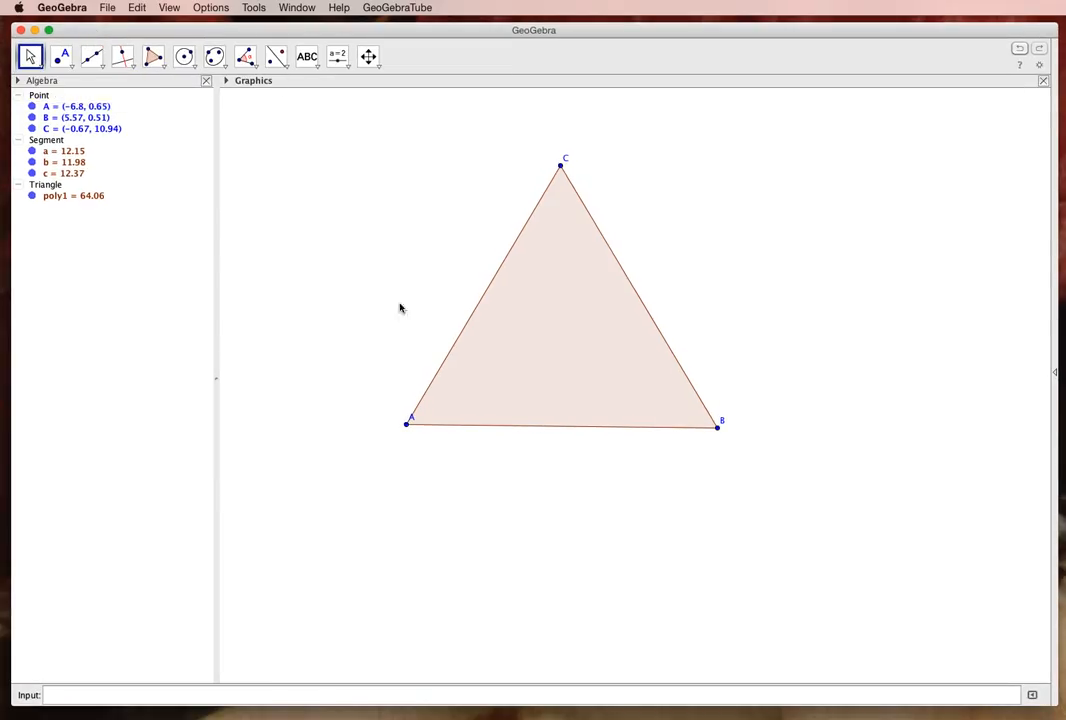
{"action": "left_click", "coordinate": [404, 425]}
{"action": "mouse_move", "coordinate": [404, 430]}
{"action": "left_mouse_down"}
{"action": "mouse_move", "coordinate": [404, 459]}
{"action": "mouse_move", "coordinate": [396, 440]}
{"action": "left_mouse_up"}
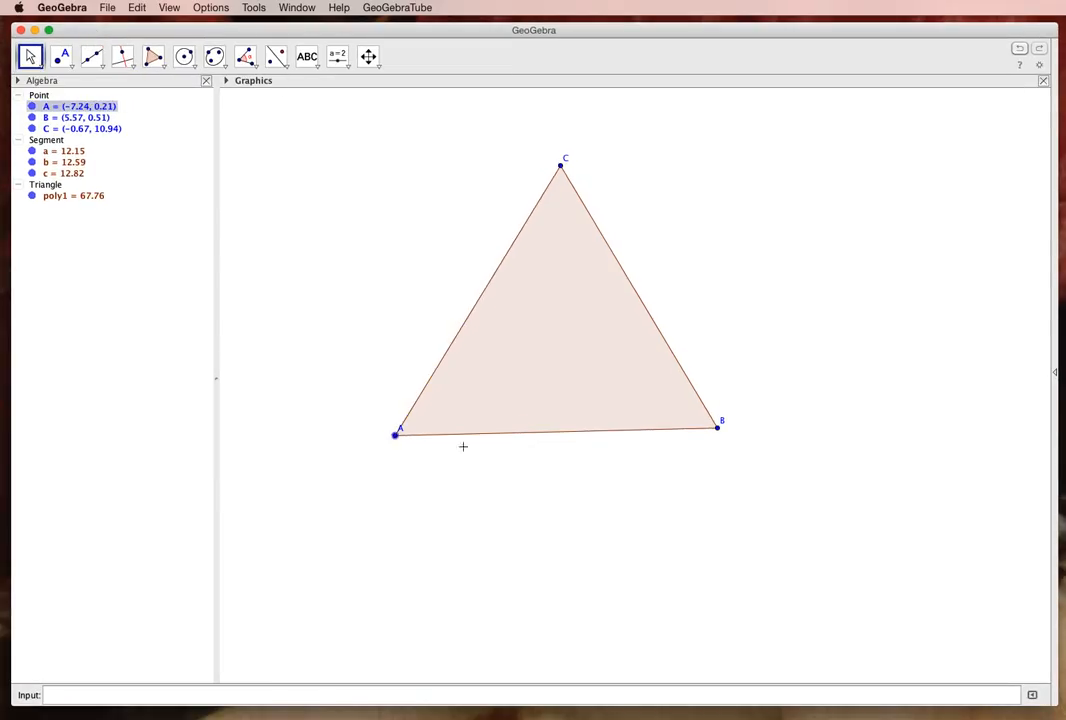
{"action": "left_click", "coordinate": [717, 430], "text": "super"}
{"action": "left_click_drag", "start_coordinate": [717, 430], "coordinate": [728, 442]}
{"action": "mouse_move", "coordinate": [561, 165]}
{"action": "left_mouse_down"}
{"action": "mouse_move", "coordinate": [569, 152]}
{"action": "mouse_move", "coordinate": [558, 160]}
{"action": "left_mouse_up"}
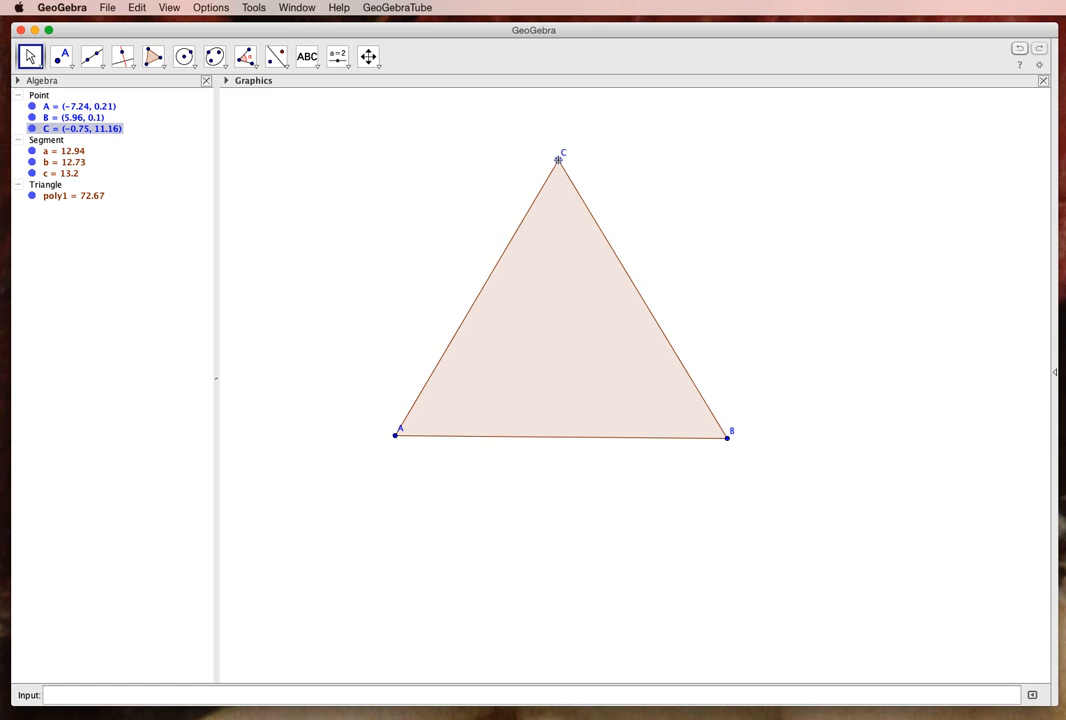
{"action": "left_click", "coordinate": [528, 215]}
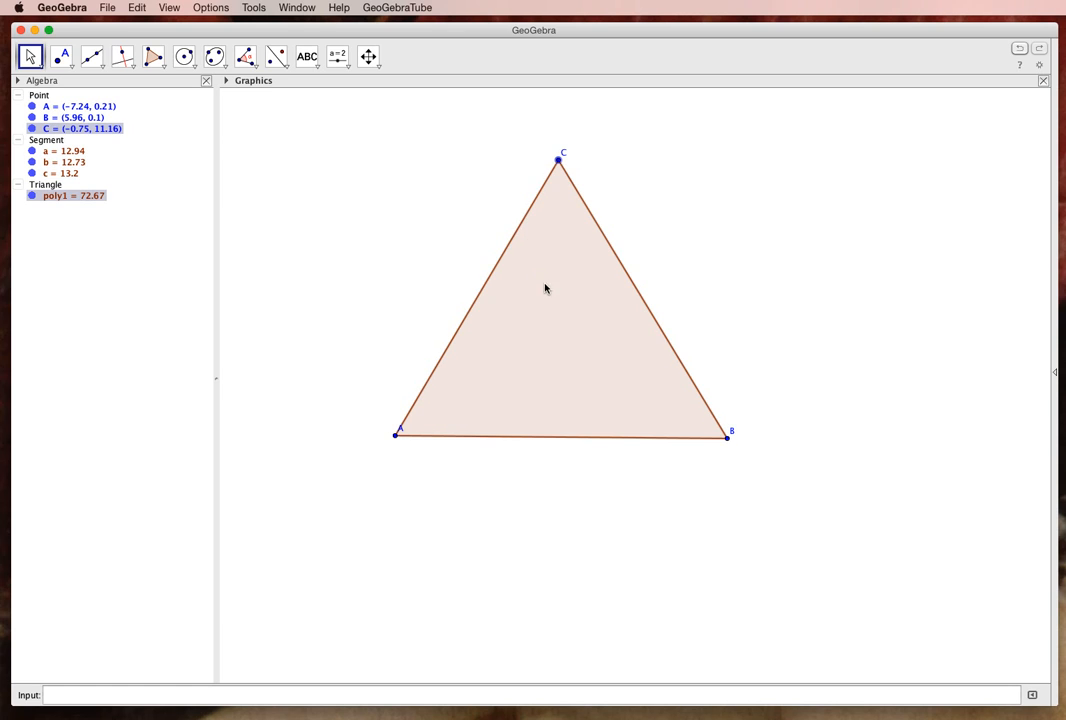
{"action": "left_click", "coordinate": [712, 444]}
{"action": "left_click", "coordinate": [727, 440]}
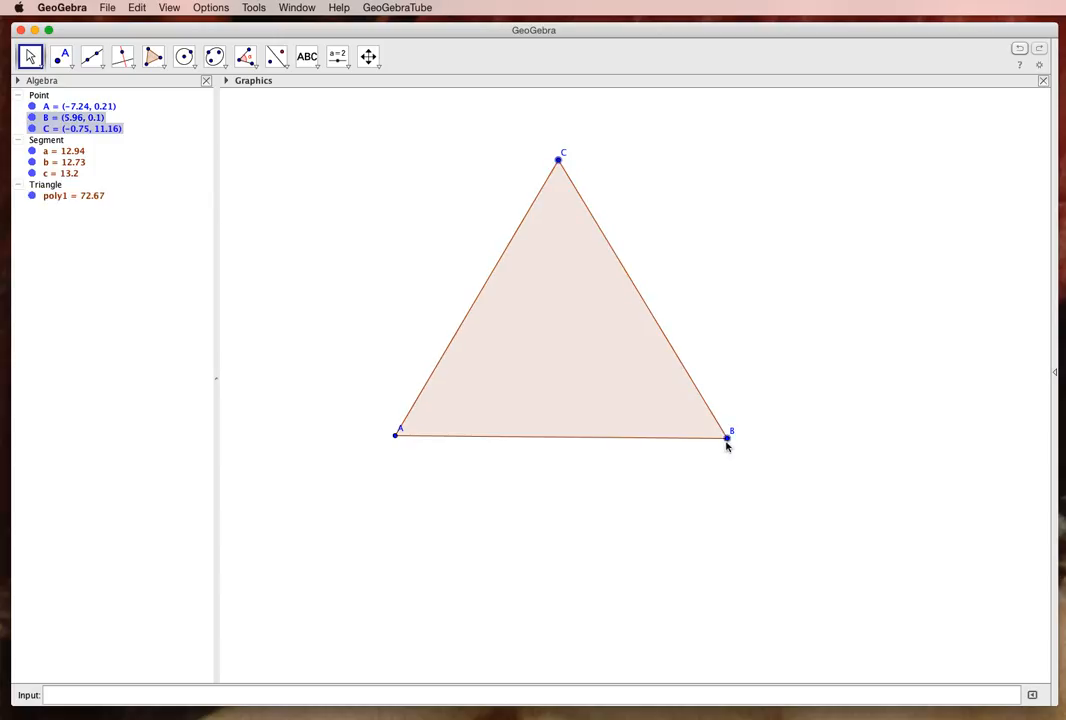
{"action": "left_click", "coordinate": [685, 431]}
{"action": "left_click", "coordinate": [463, 323]}
{"action": "left_click", "coordinate": [469, 317]}
{"action": "left_click", "coordinate": [727, 438]}
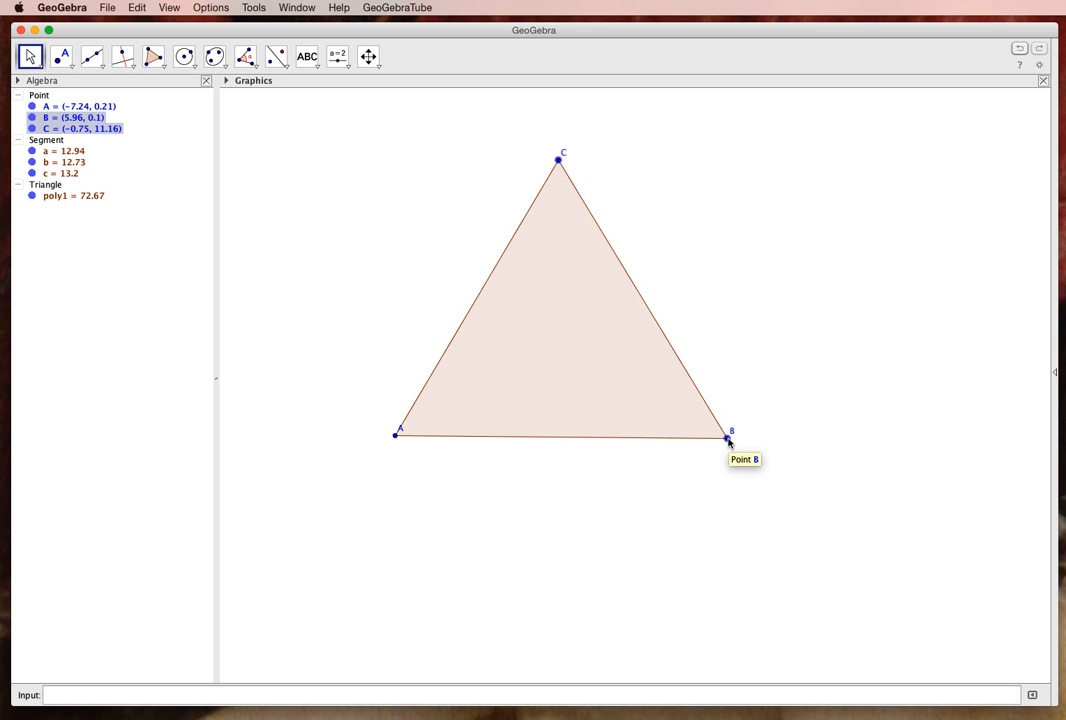
{"action": "left_click", "coordinate": [597, 347]}
{"action": "left_click", "coordinate": [476, 298]}
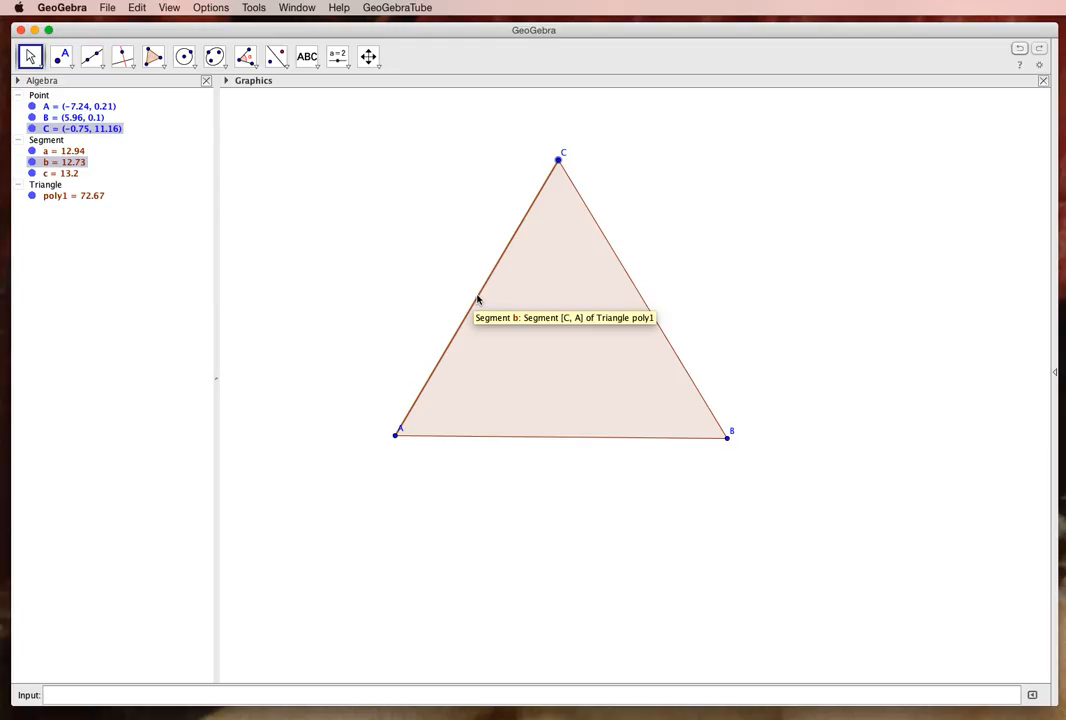
{"action": "left_click", "coordinate": [555, 162]}
{"action": "left_click", "coordinate": [397, 435], "text": "super"}
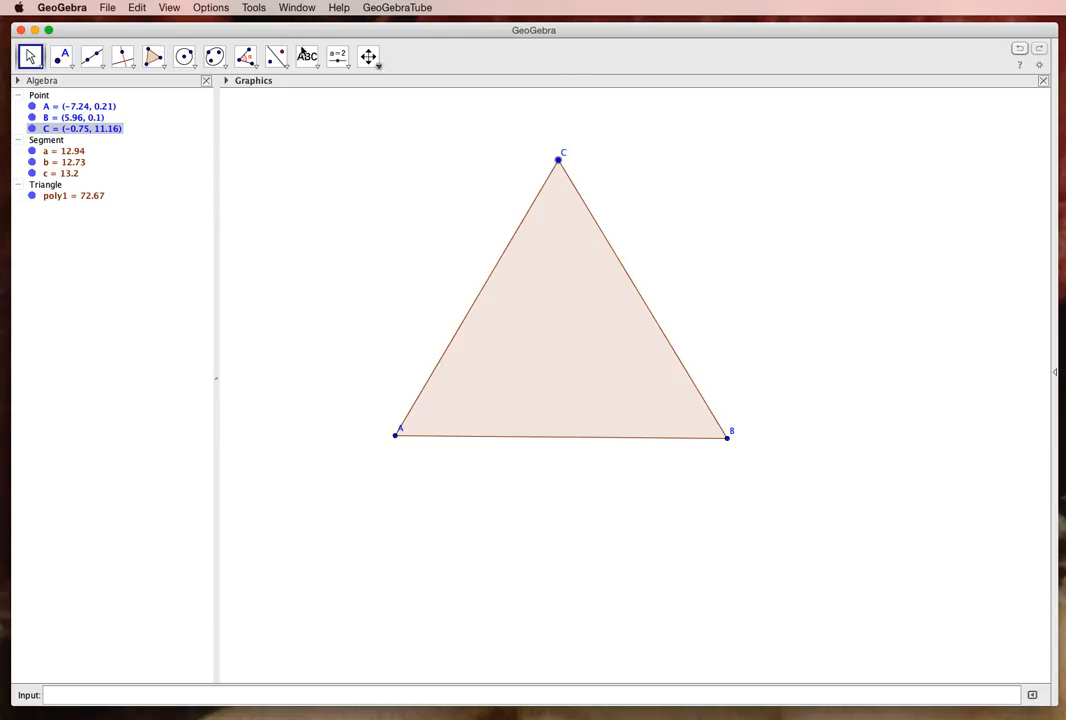
Step: Construct the perpendicular bisectors of sides AB, BC and AC with the Perpendicular Bisector tool
{"action": "left_click", "coordinate": [121, 58]}
{"action": "left_click", "coordinate": [131, 68]}
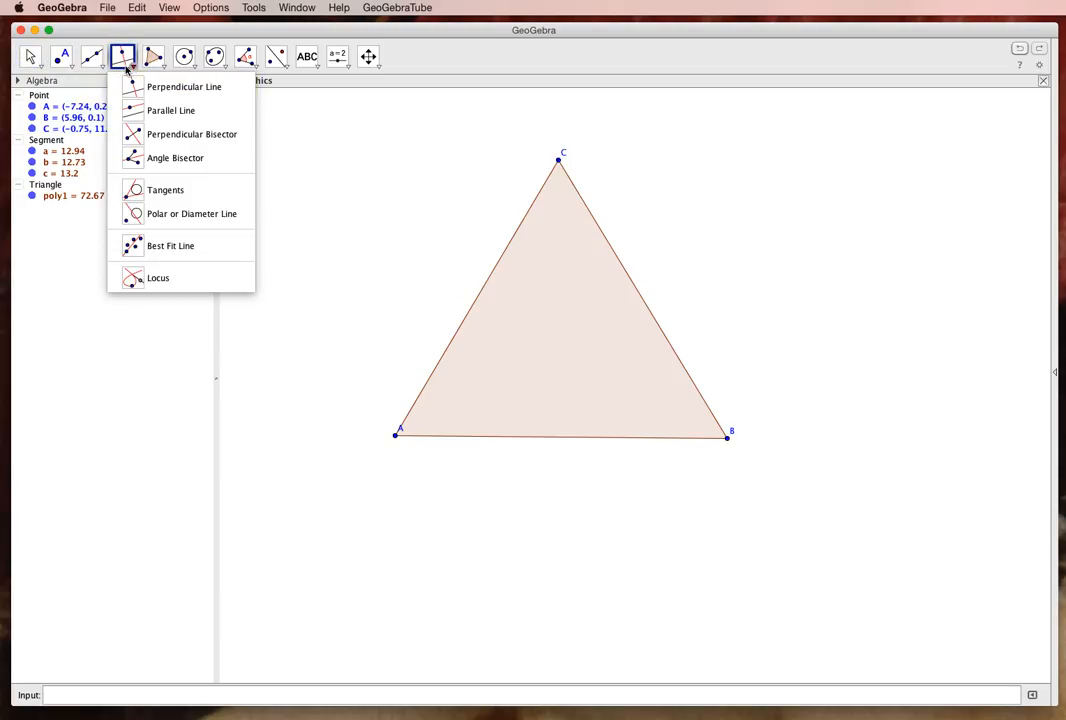
{"action": "left_click", "coordinate": [132, 144]}
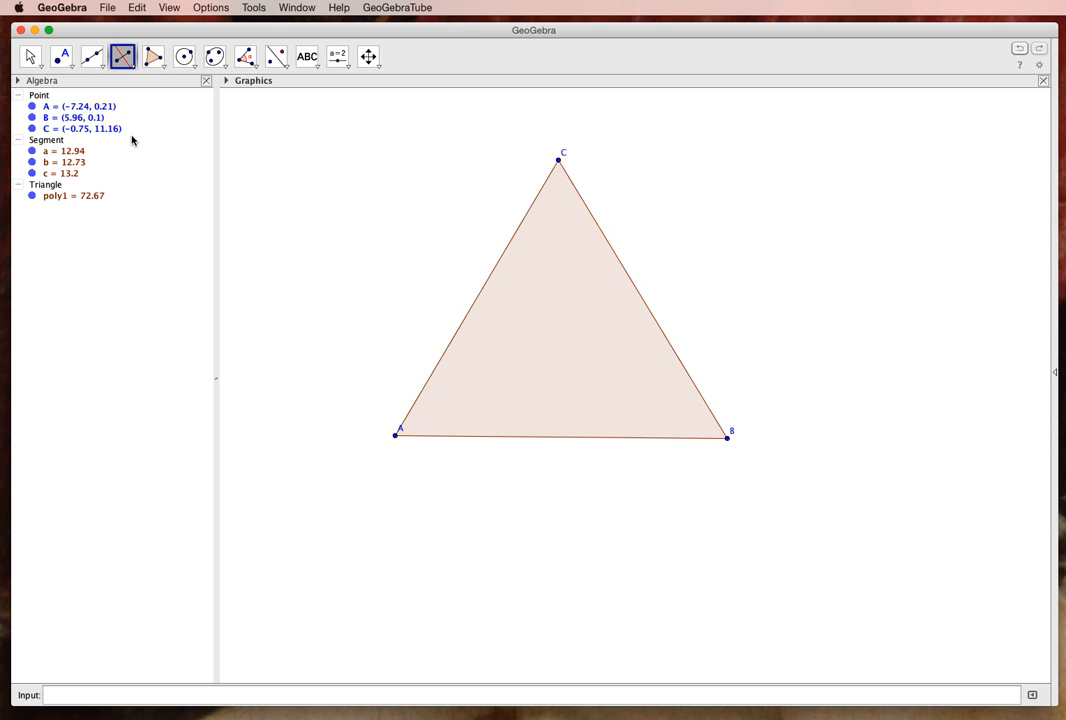
{"action": "left_click", "coordinate": [395, 436]}
{"action": "left_click", "coordinate": [562, 437]}
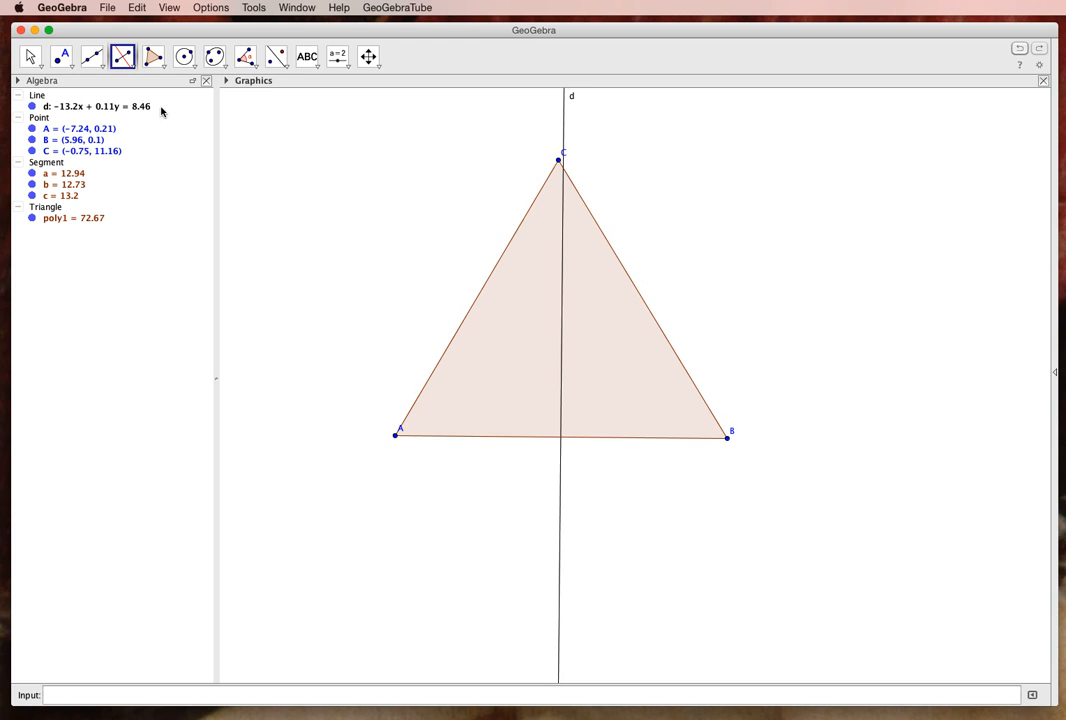
{"action": "left_click", "coordinate": [727, 439]}
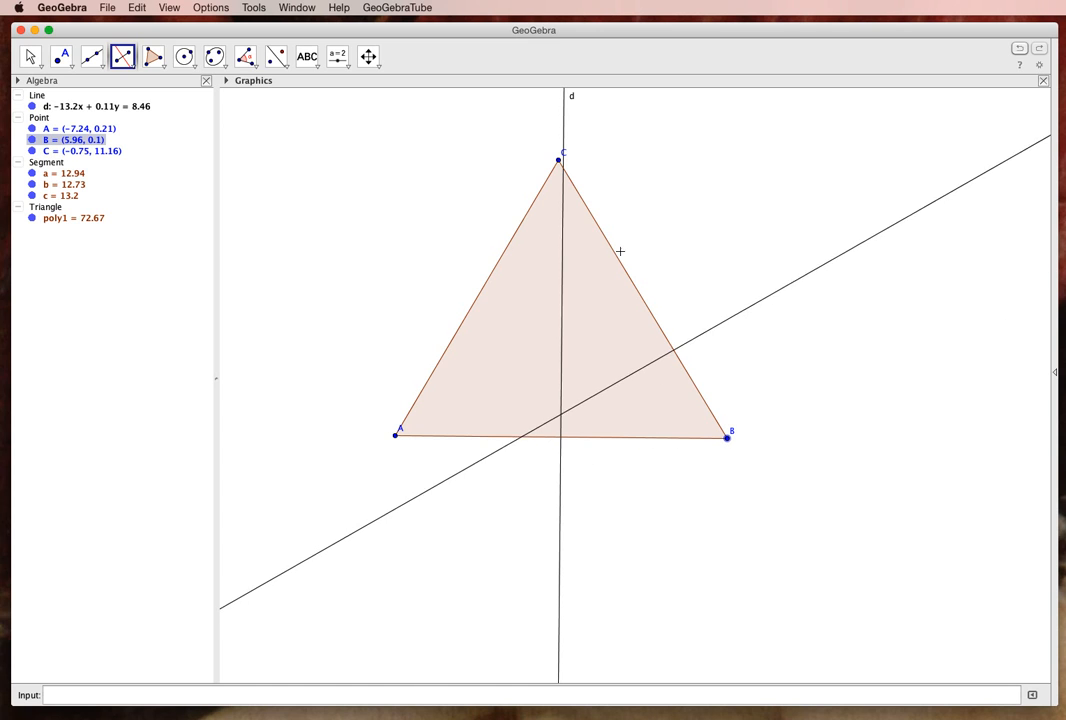
{"action": "left_click", "coordinate": [559, 160]}
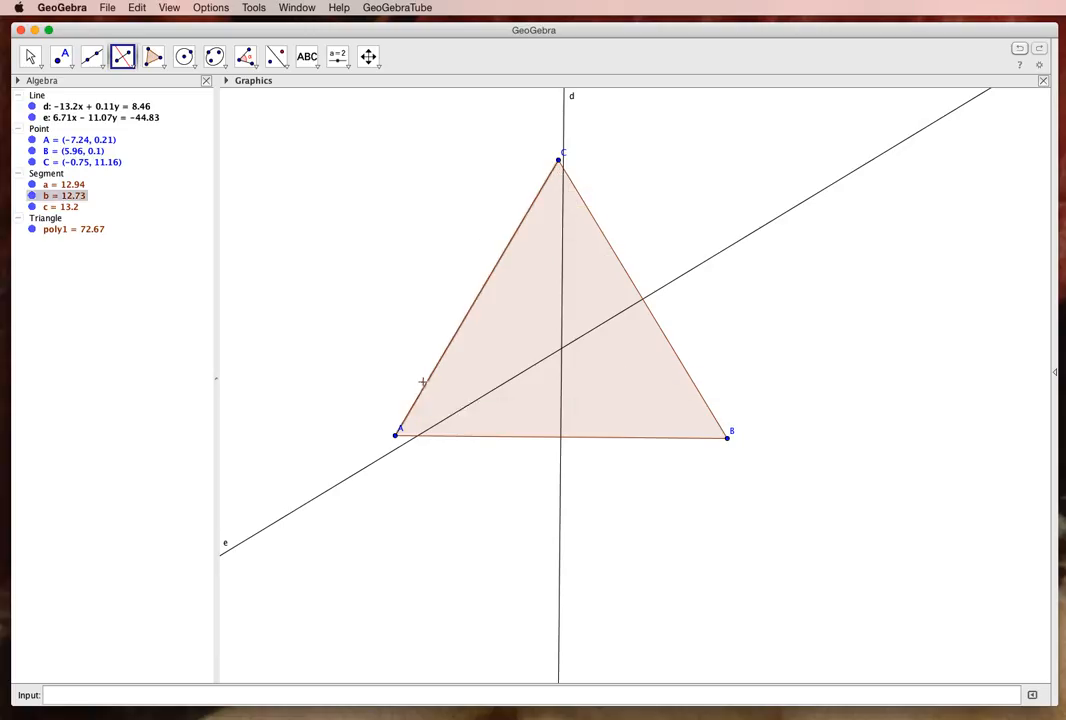
{"action": "left_click", "coordinate": [469, 310]}
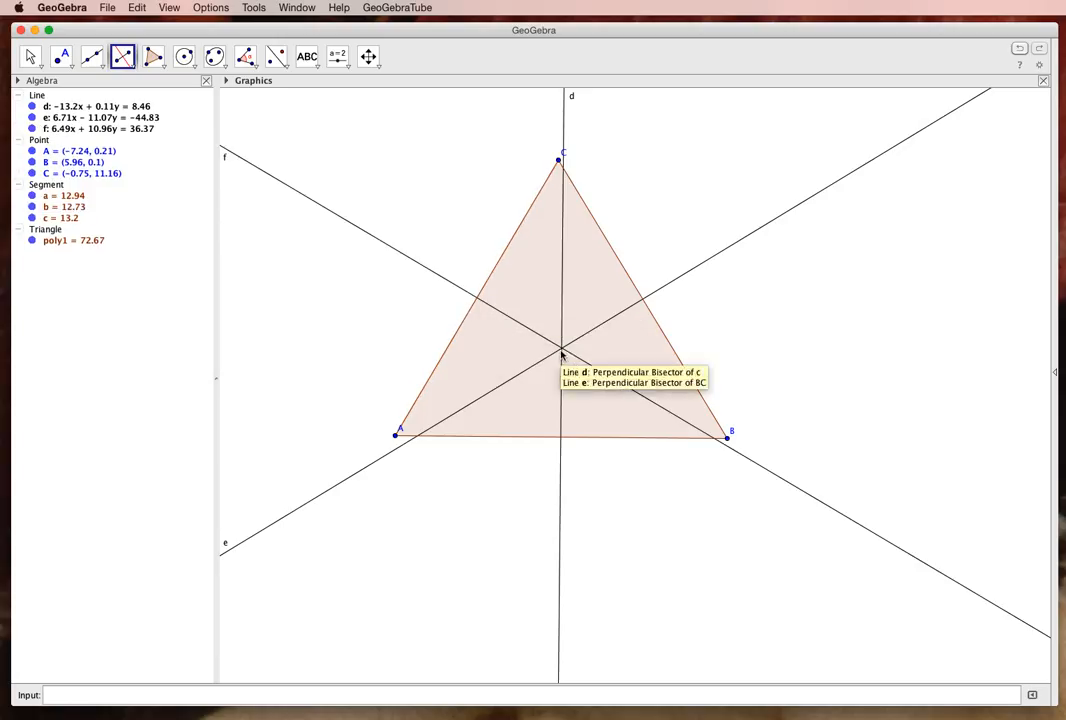
Step: Mark the common crossing point of the three perpendicular bisectors with the Intersect tool
{"action": "left_click", "coordinate": [62, 60]}
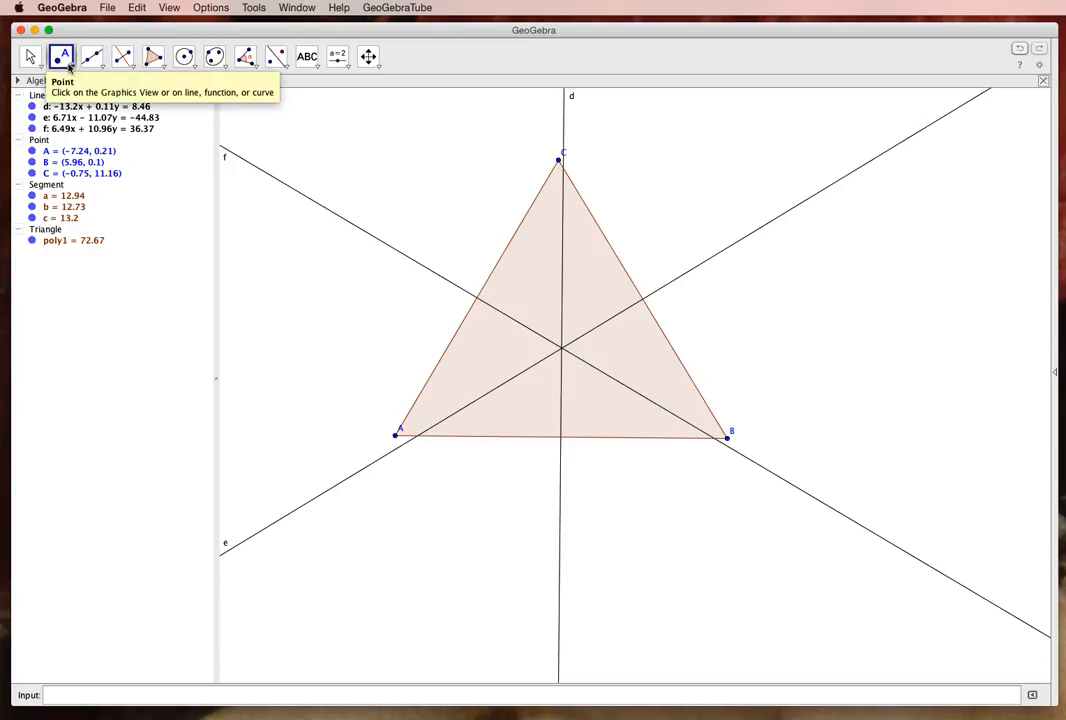
{"action": "left_click", "coordinate": [66, 62]}
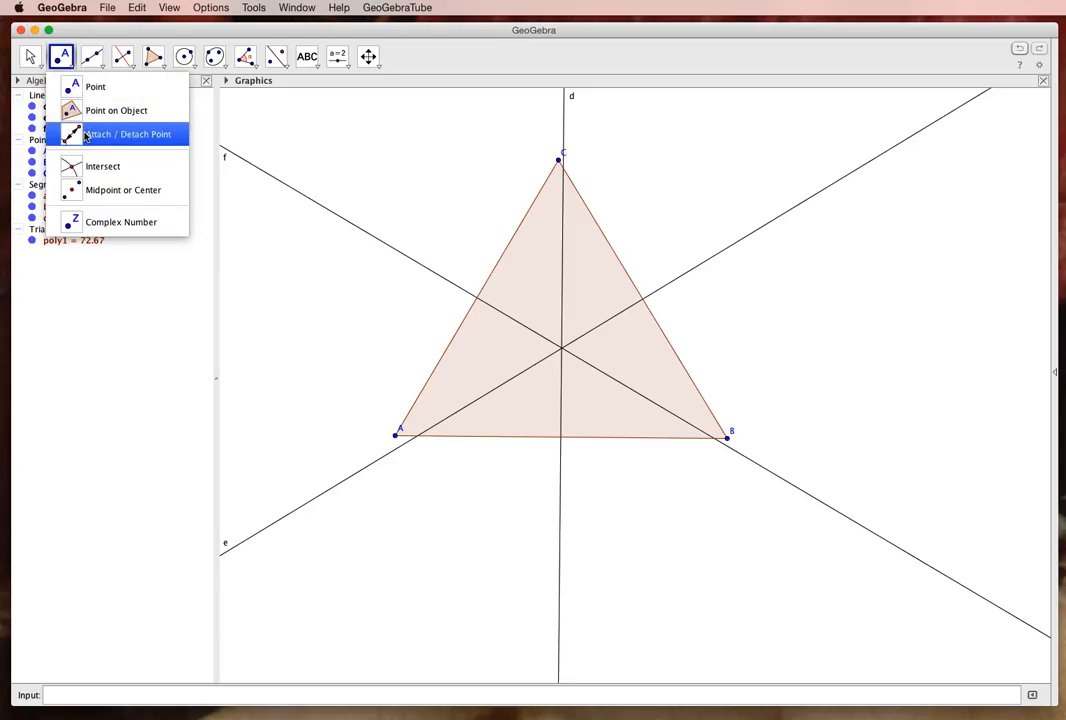
{"action": "left_click", "coordinate": [100, 166]}
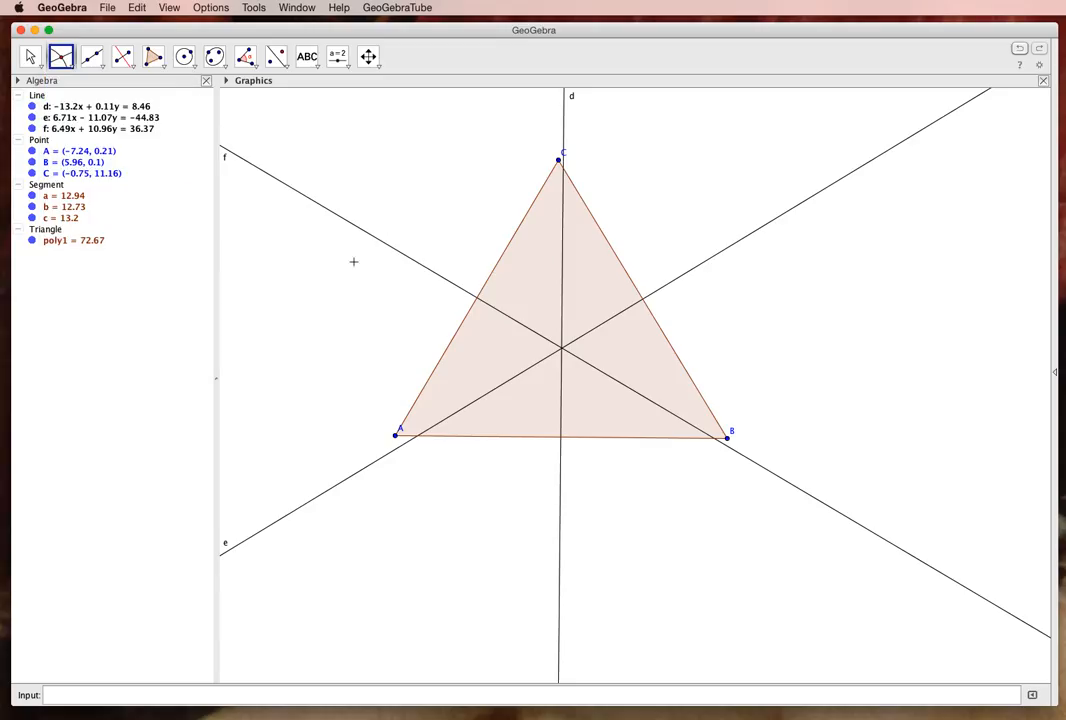
{"action": "left_click", "coordinate": [563, 348]}
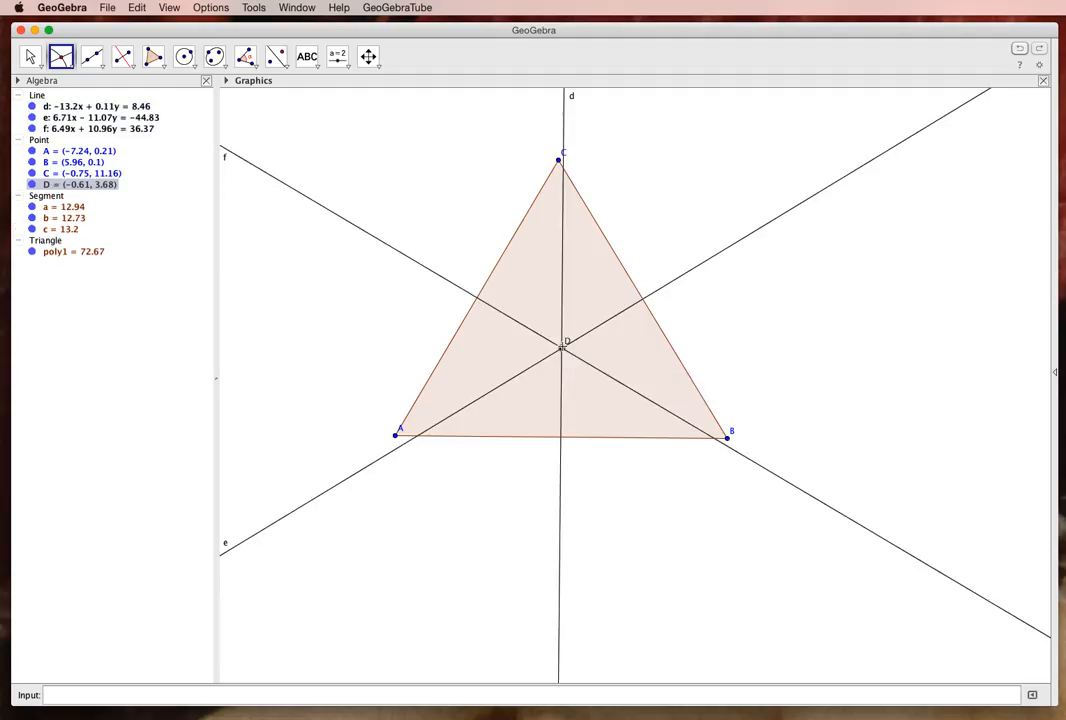
{"action": "double_click", "coordinate": [66, 185]}
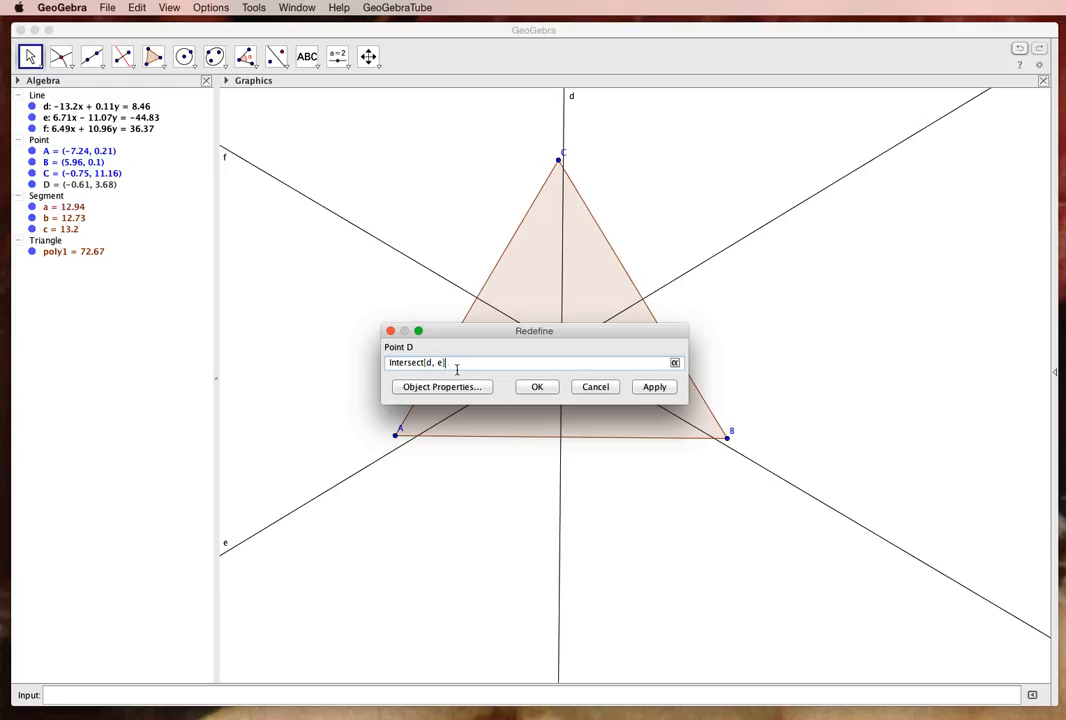
{"action": "left_click_drag", "start_coordinate": [452, 336], "coordinate": [505, 481]}
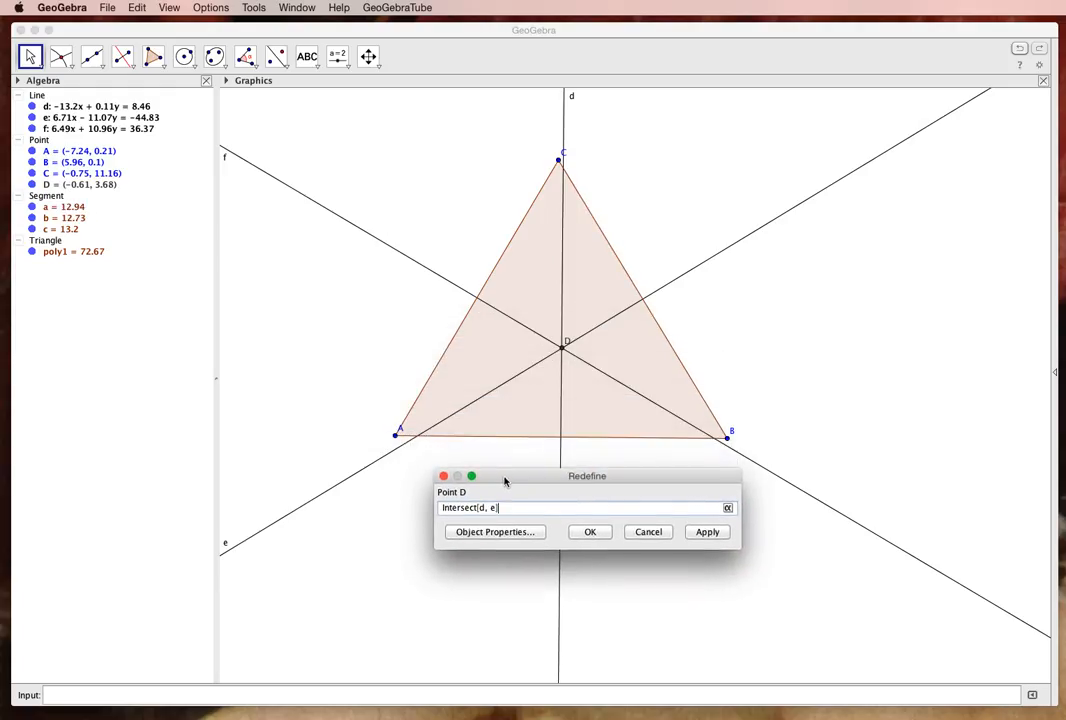
{"action": "left_click", "coordinate": [443, 476]}
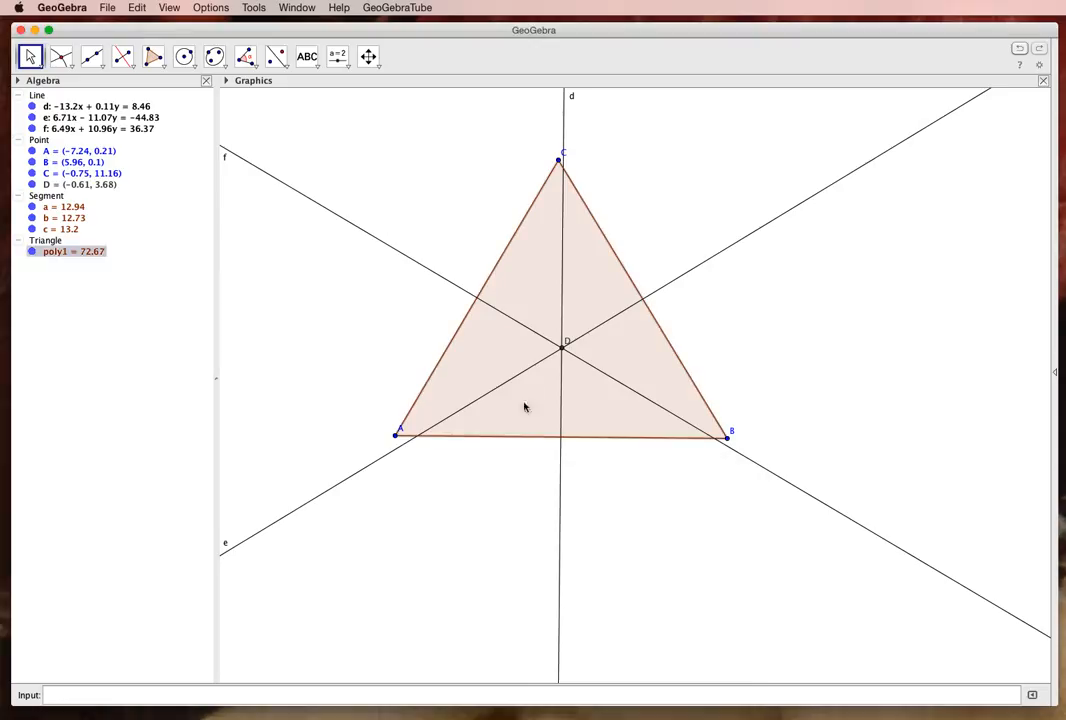
Step: Rename the bisectors' intersection point D as CC in its object properties
{"action": "right_click", "coordinate": [562, 350]}
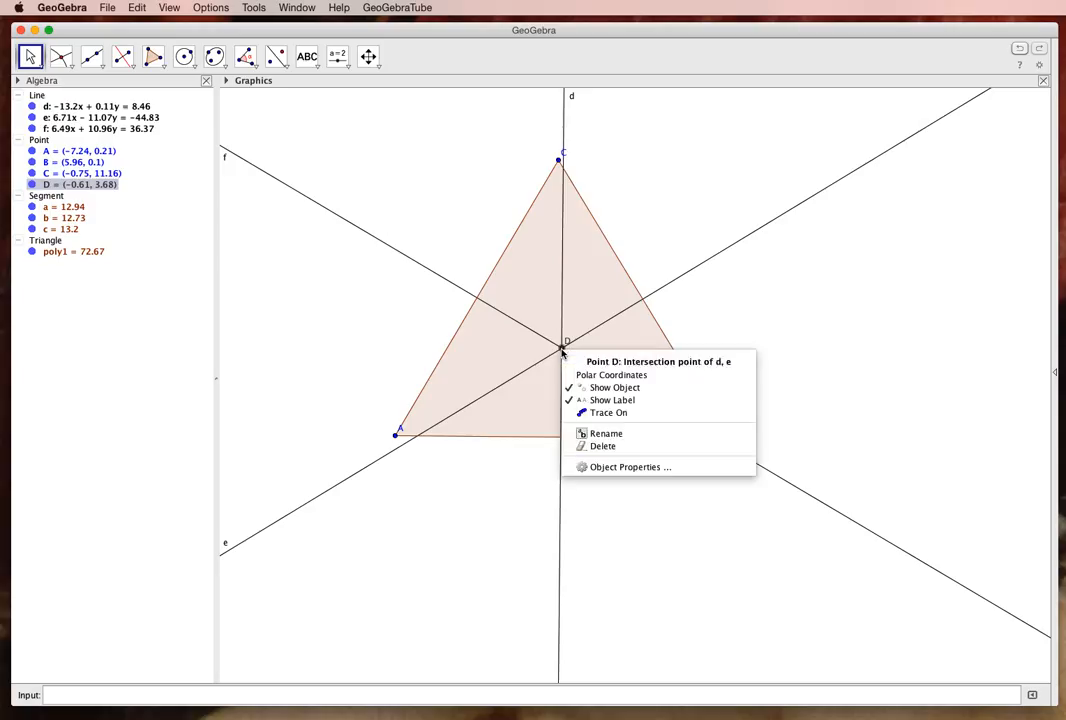
{"action": "left_click", "coordinate": [581, 467]}
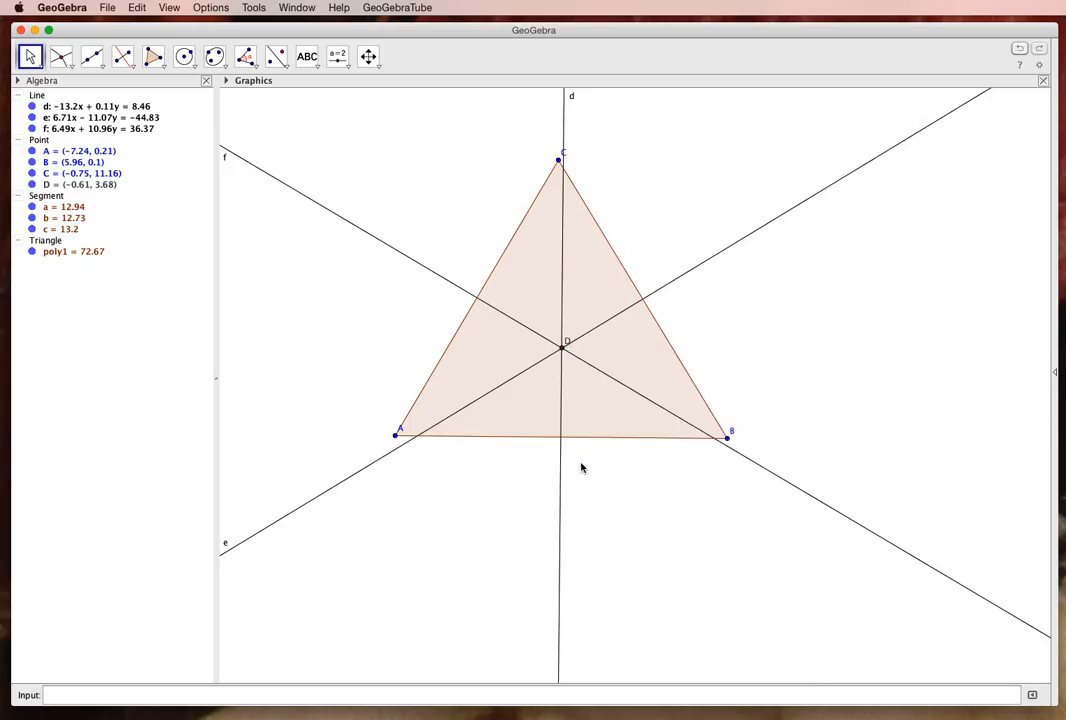
{"action": "double_click", "coordinate": [488, 252]}
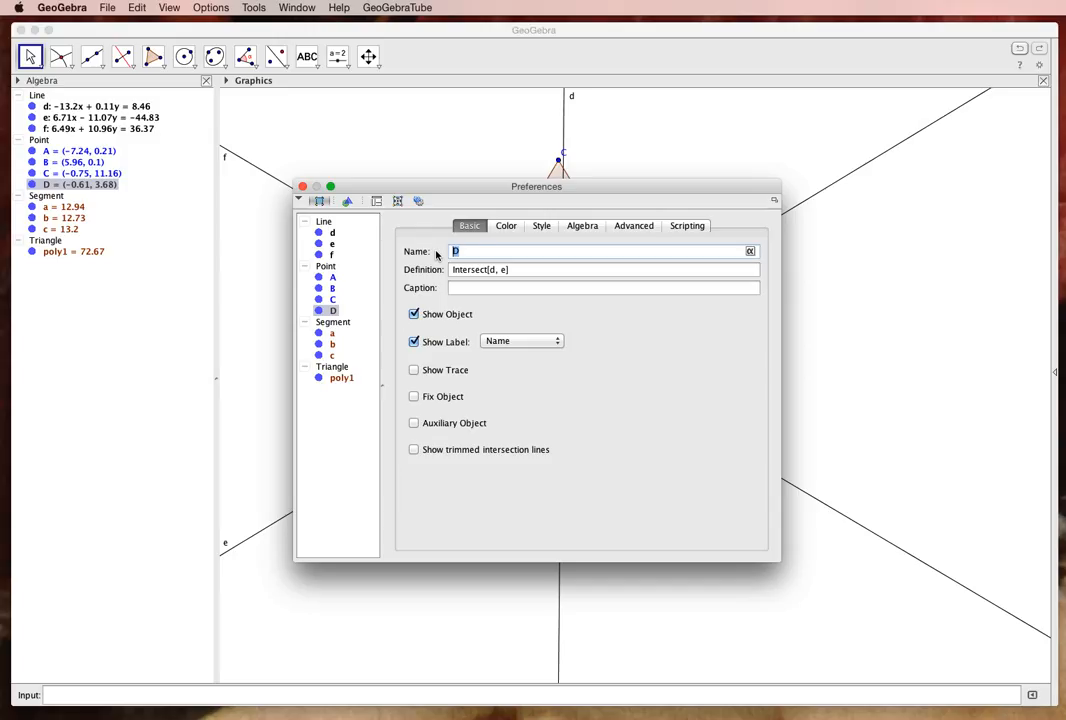
{"action": "type", "text": "CC"}
{"action": "left_click", "coordinate": [302, 187]}
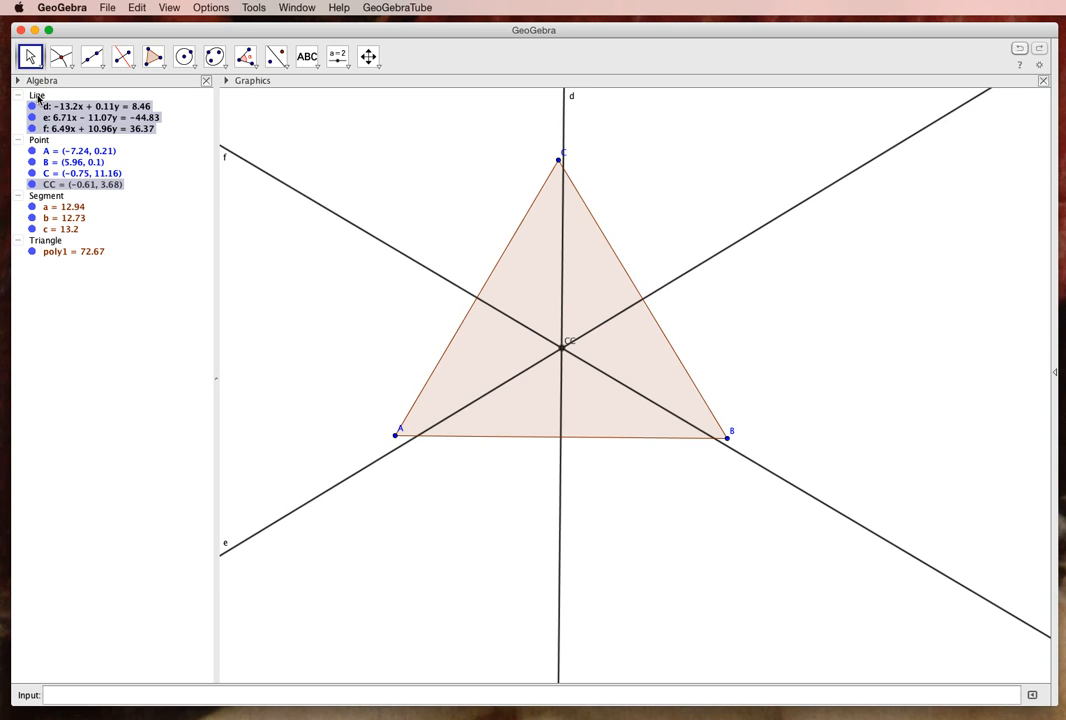
Step: Hide the three perpendicular bisector lines d, e and f together
{"action": "right_click", "coordinate": [39, 98]}
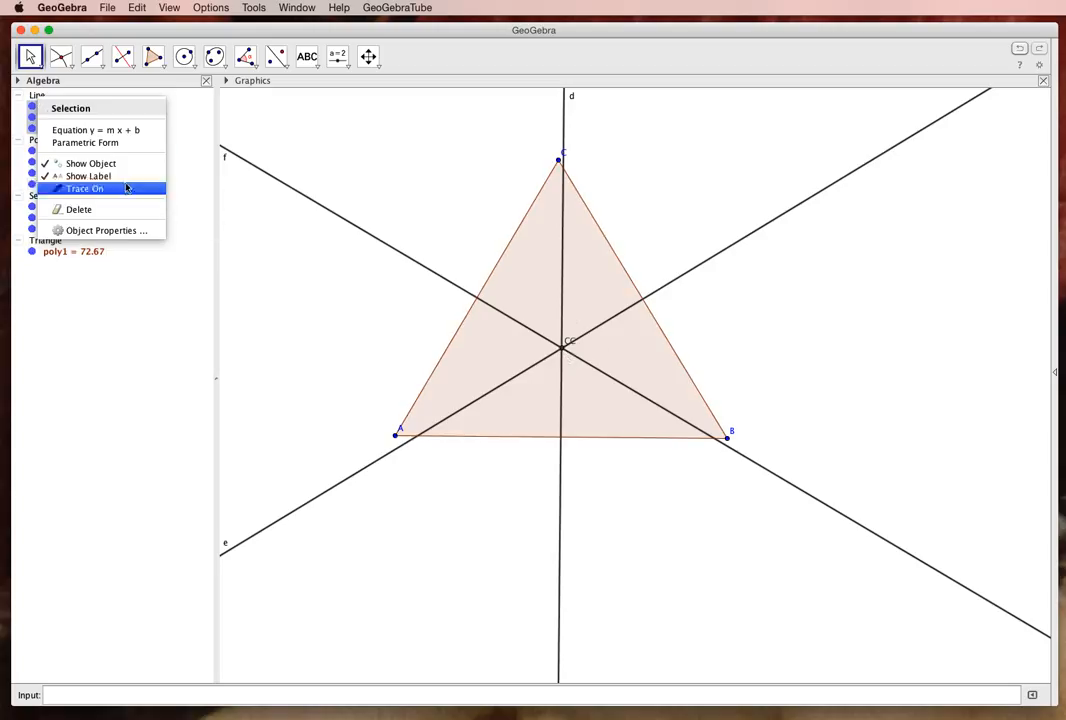
{"action": "left_click", "coordinate": [97, 167]}
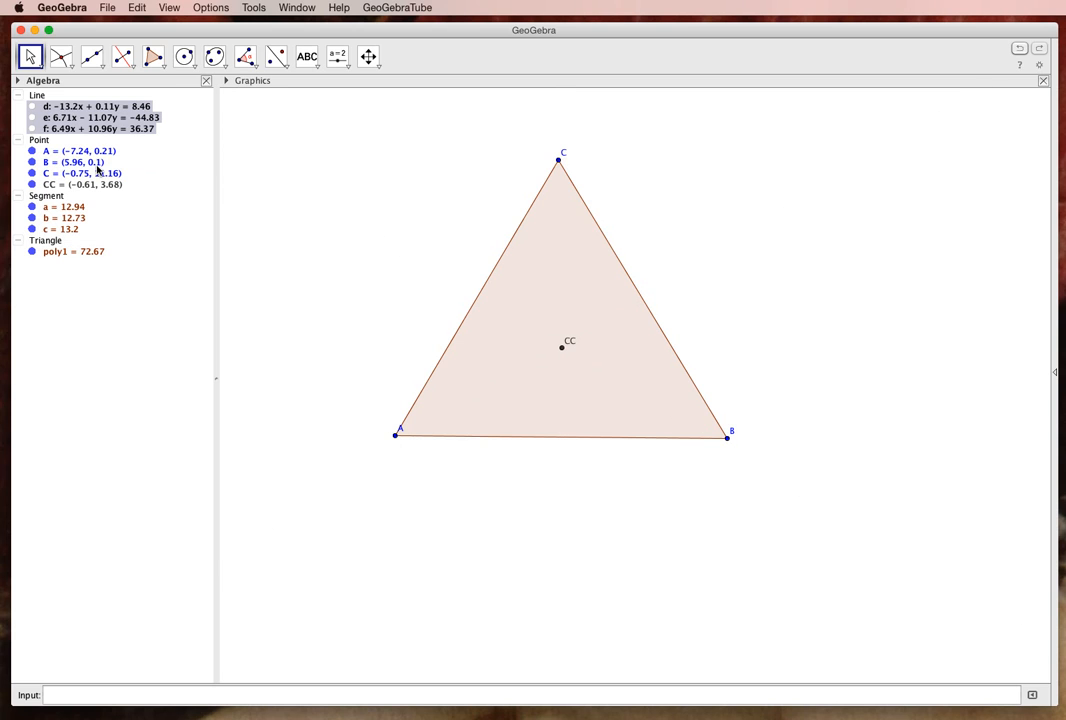
{"action": "right_click", "coordinate": [36, 100]}
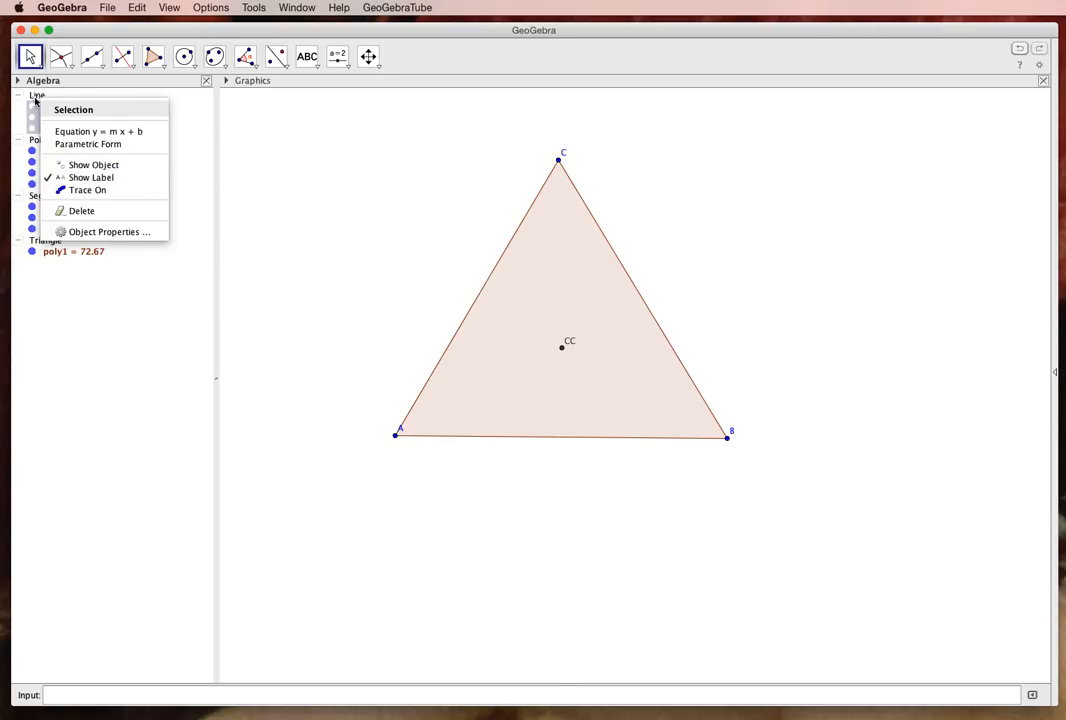
{"action": "left_click", "coordinate": [32, 106]}
{"action": "left_click", "coordinate": [33, 108]}
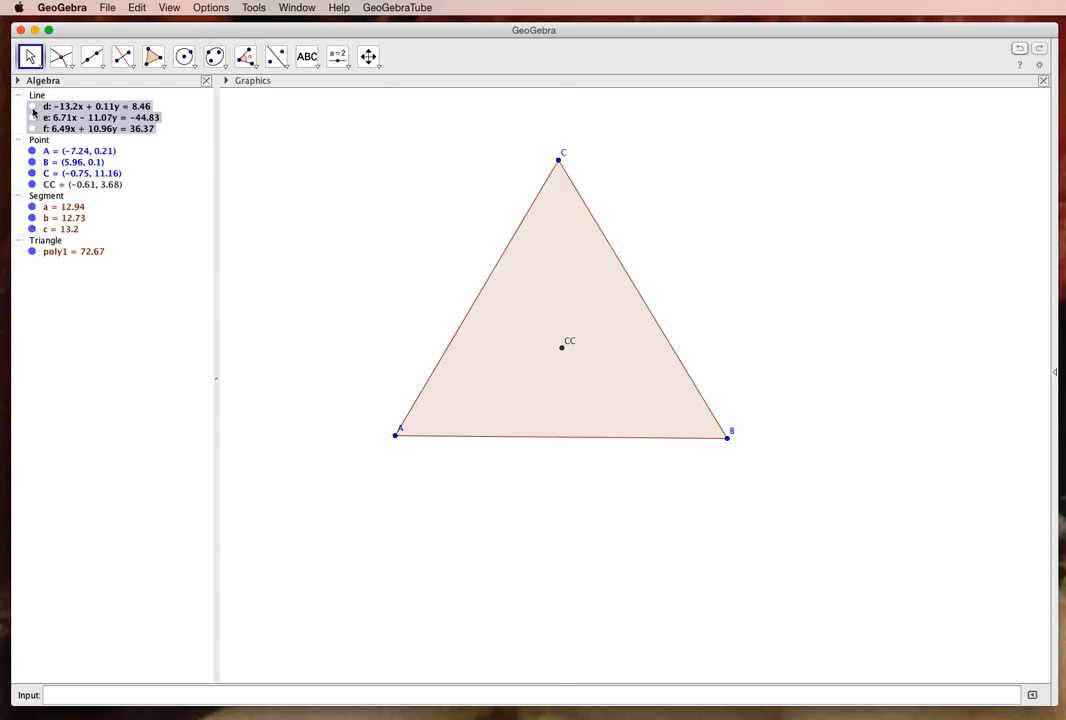
{"action": "left_click", "coordinate": [32, 117]}
{"action": "left_click", "coordinate": [32, 117]}
{"action": "left_click", "coordinate": [32, 128]}
{"action": "left_click", "coordinate": [32, 128]}
{"action": "left_click", "coordinate": [484, 323]}
{"action": "left_click", "coordinate": [562, 347]}
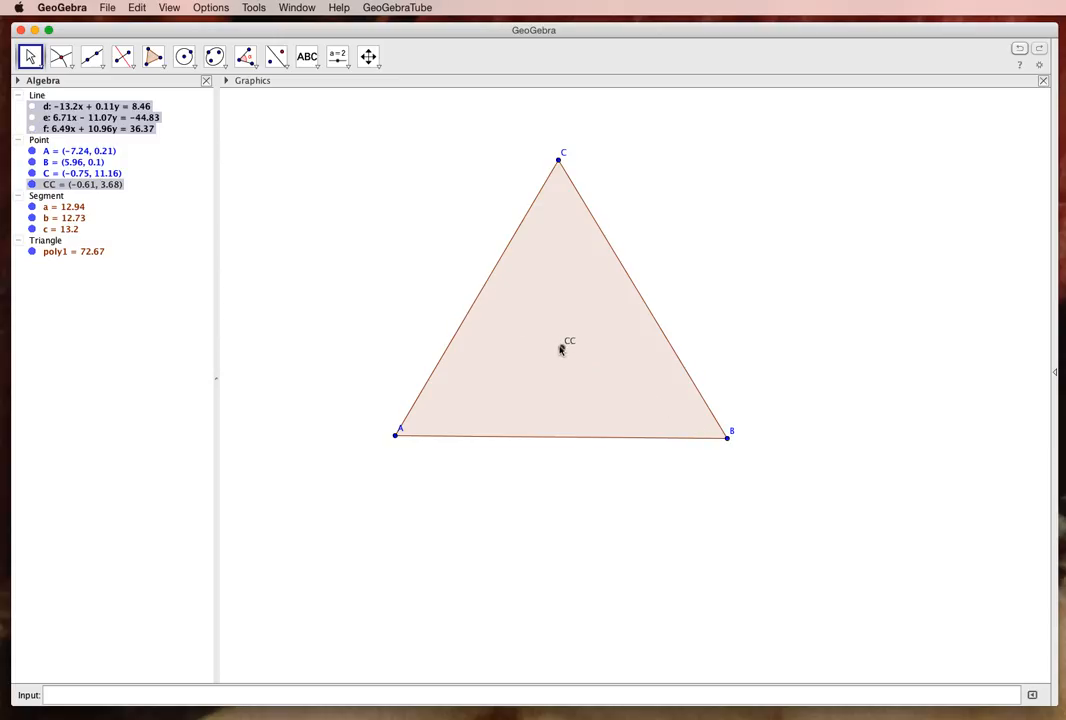
{"action": "left_click", "coordinate": [561, 228]}
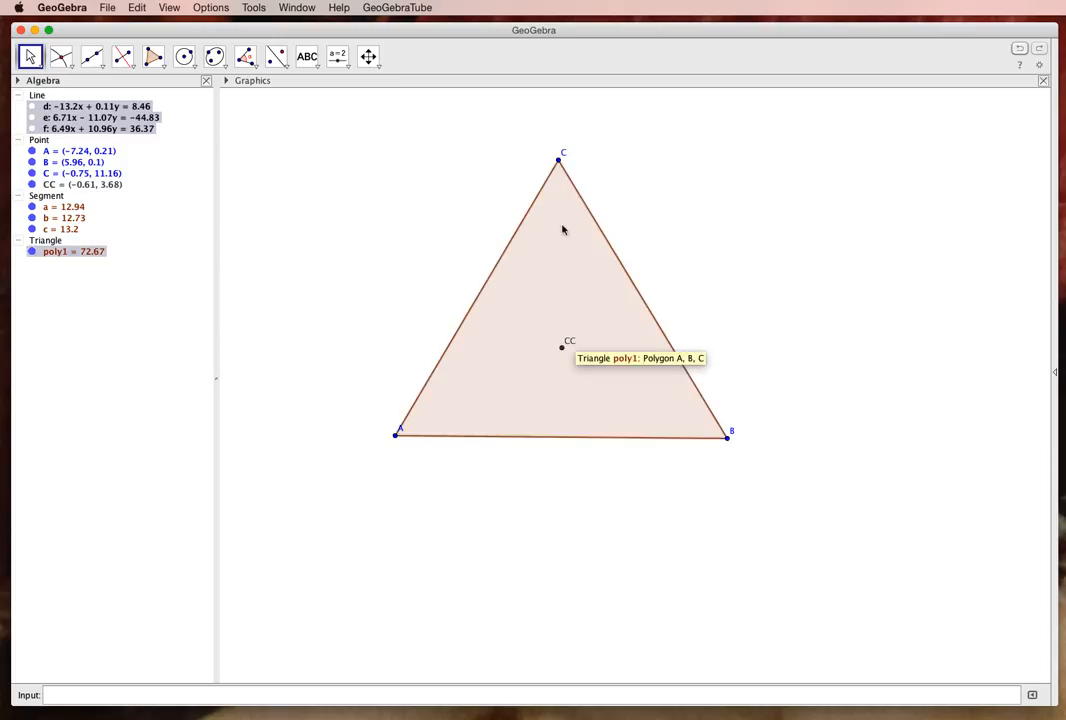
{"action": "left_click", "coordinate": [561, 159]}
{"action": "left_click", "coordinate": [392, 236]}
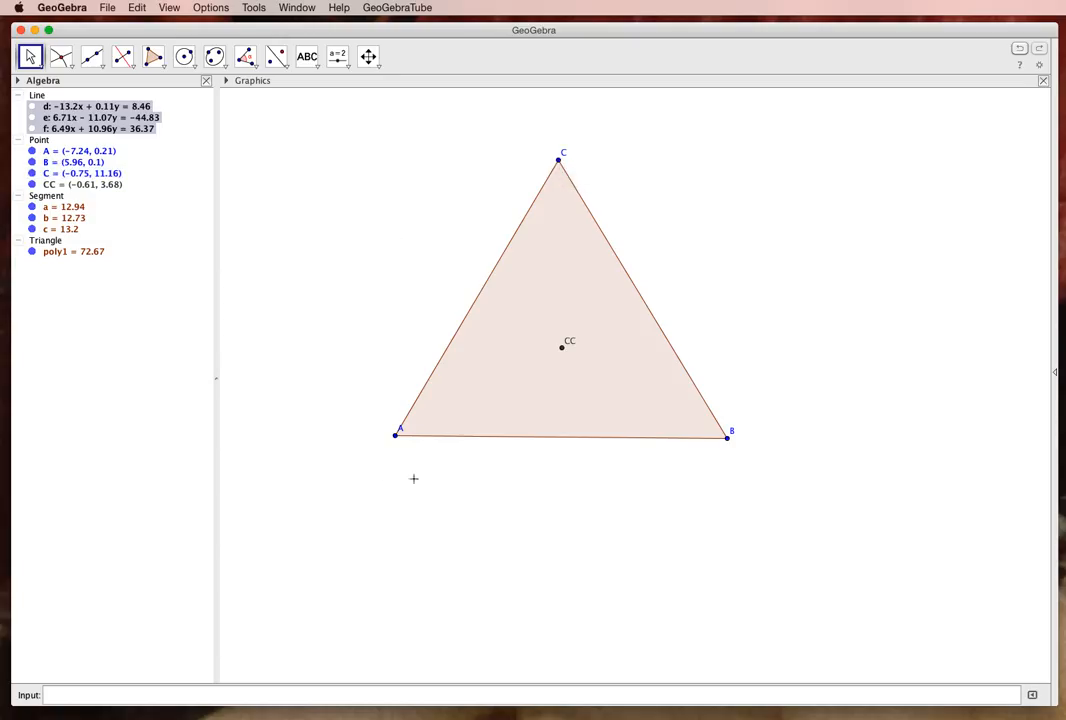
{"action": "left_click", "coordinate": [607, 400]}
{"action": "left_click", "coordinate": [562, 348]}
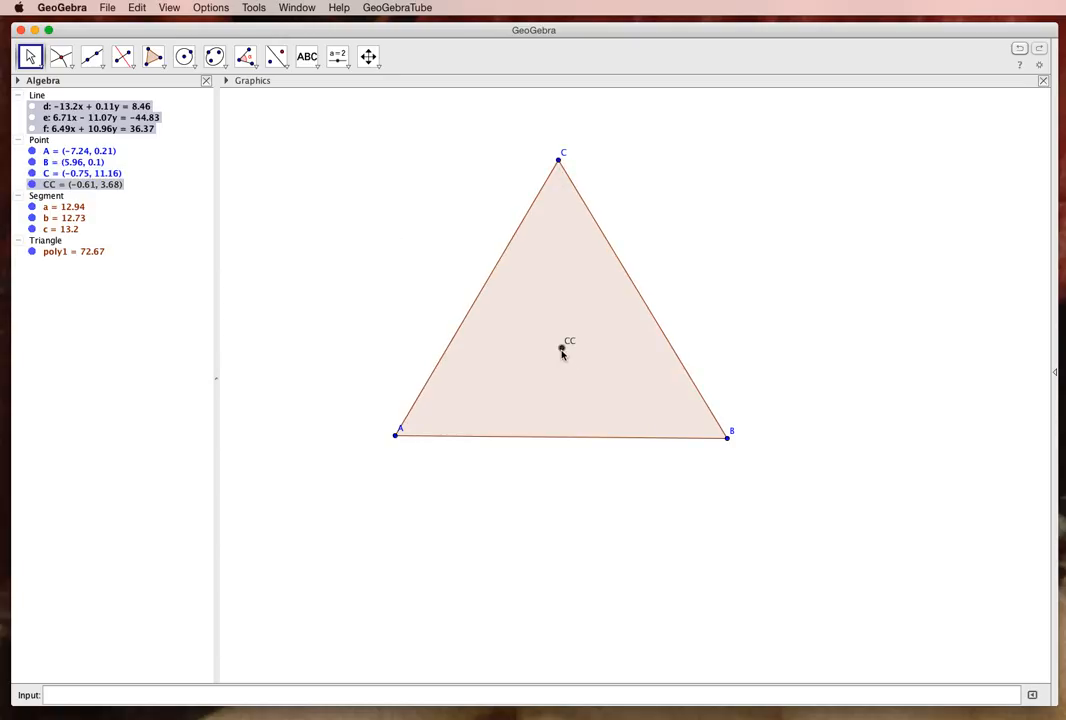
{"action": "left_click", "coordinate": [475, 392]}
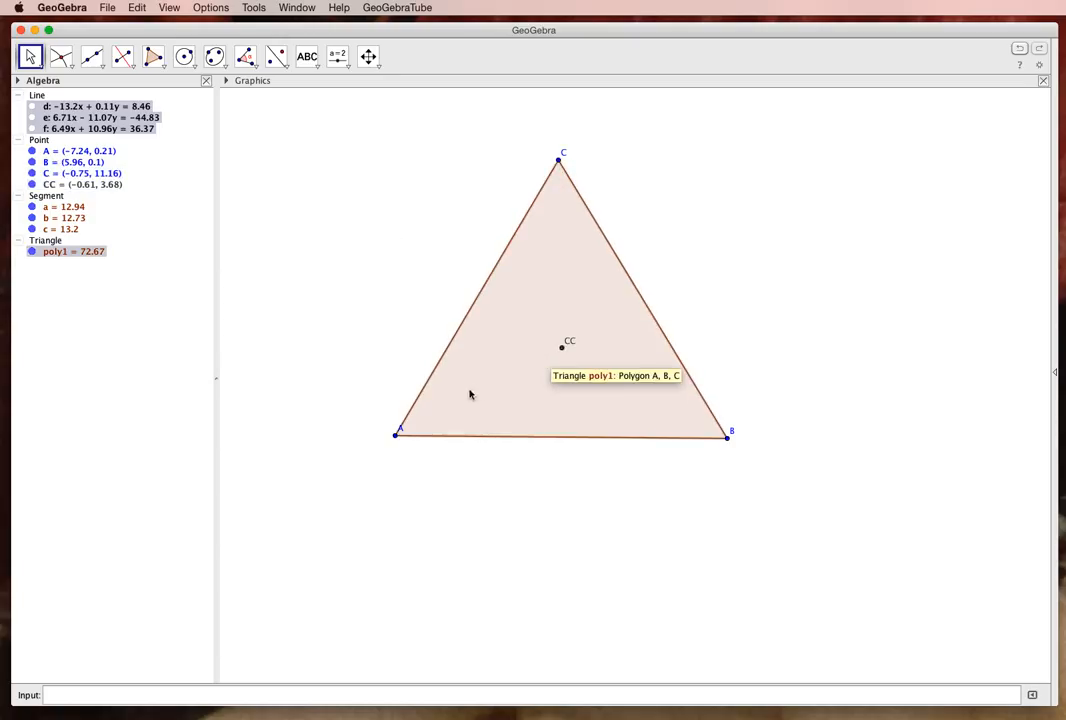
{"action": "left_click", "coordinate": [395, 436]}
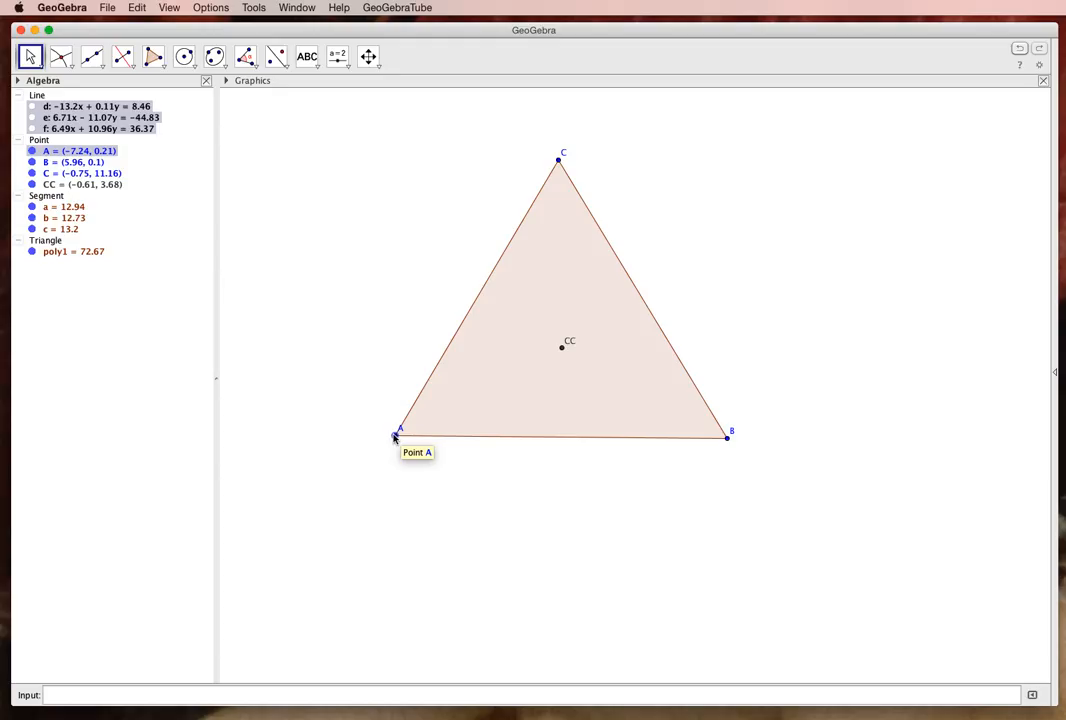
{"action": "left_click", "coordinate": [683, 447]}
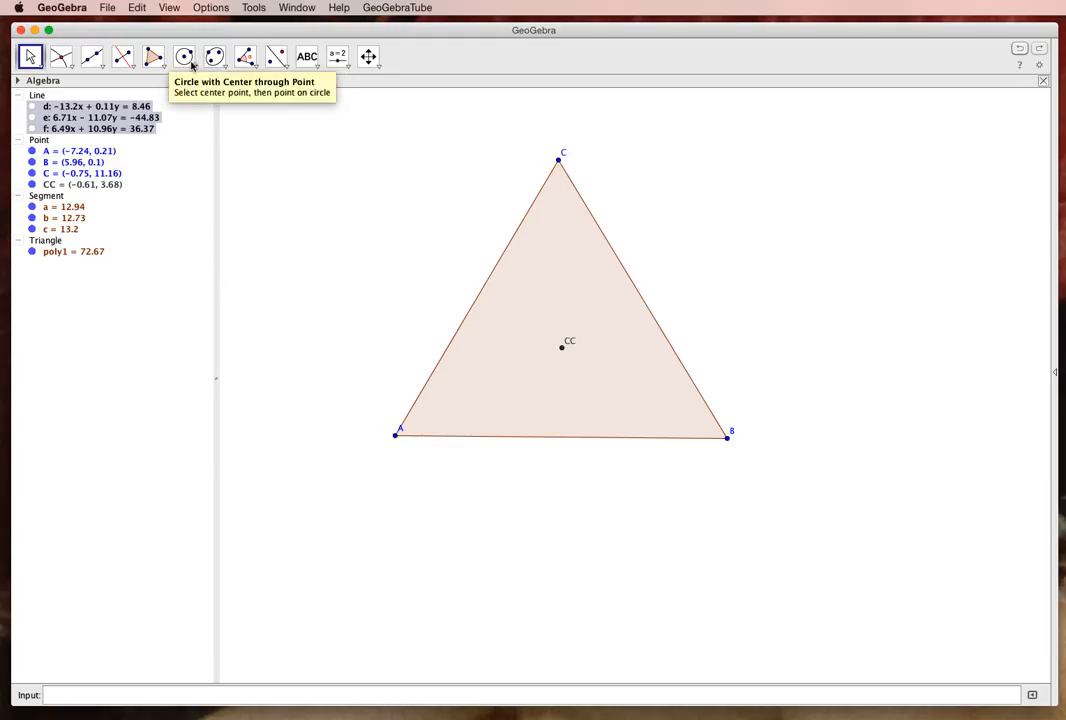
Step: Draw the circumscribed circle through vertices A, B and C with the Circle through 3 Points tool and hide its label
{"action": "left_click", "coordinate": [192, 65]}
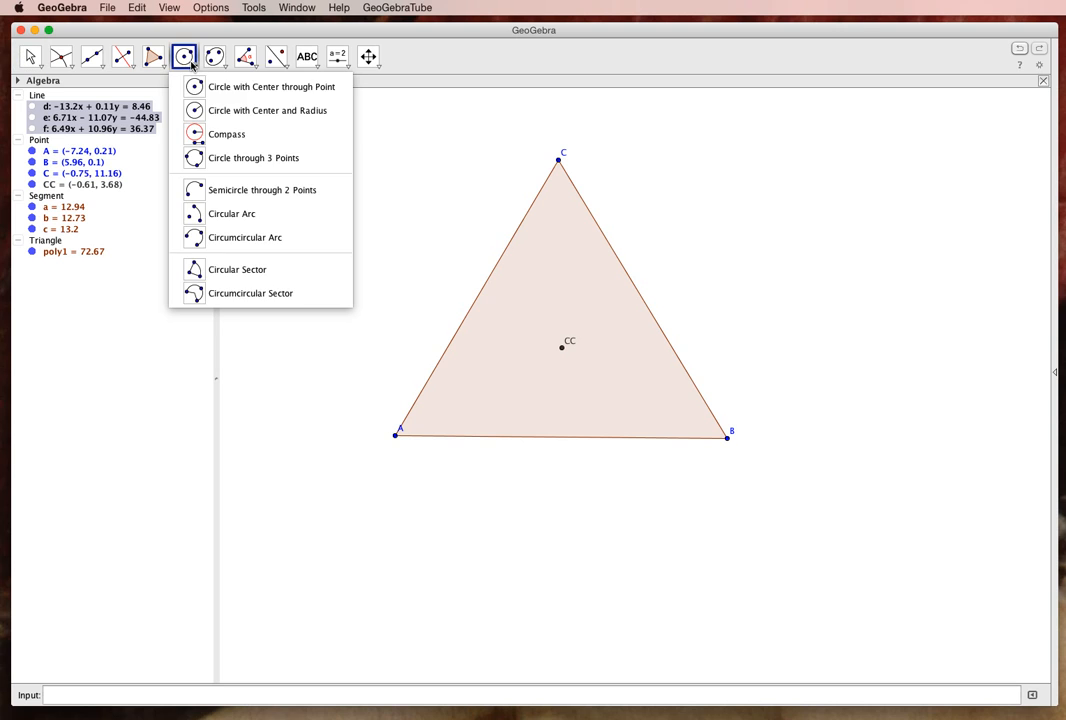
{"action": "left_click", "coordinate": [197, 158]}
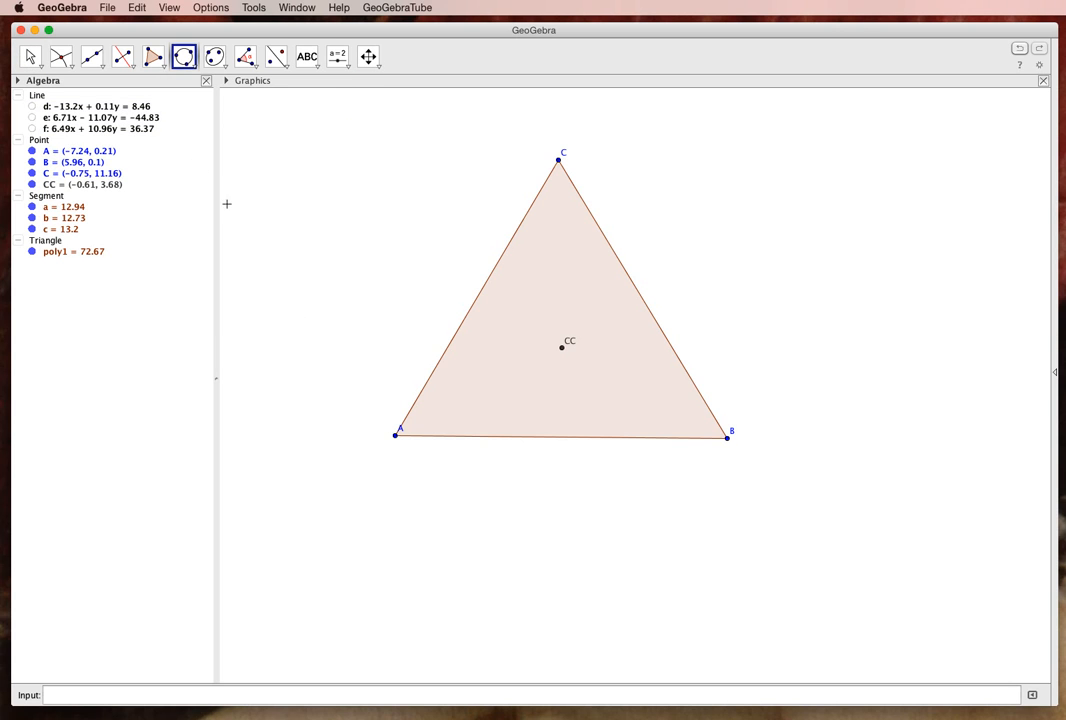
{"action": "left_click", "coordinate": [396, 436]}
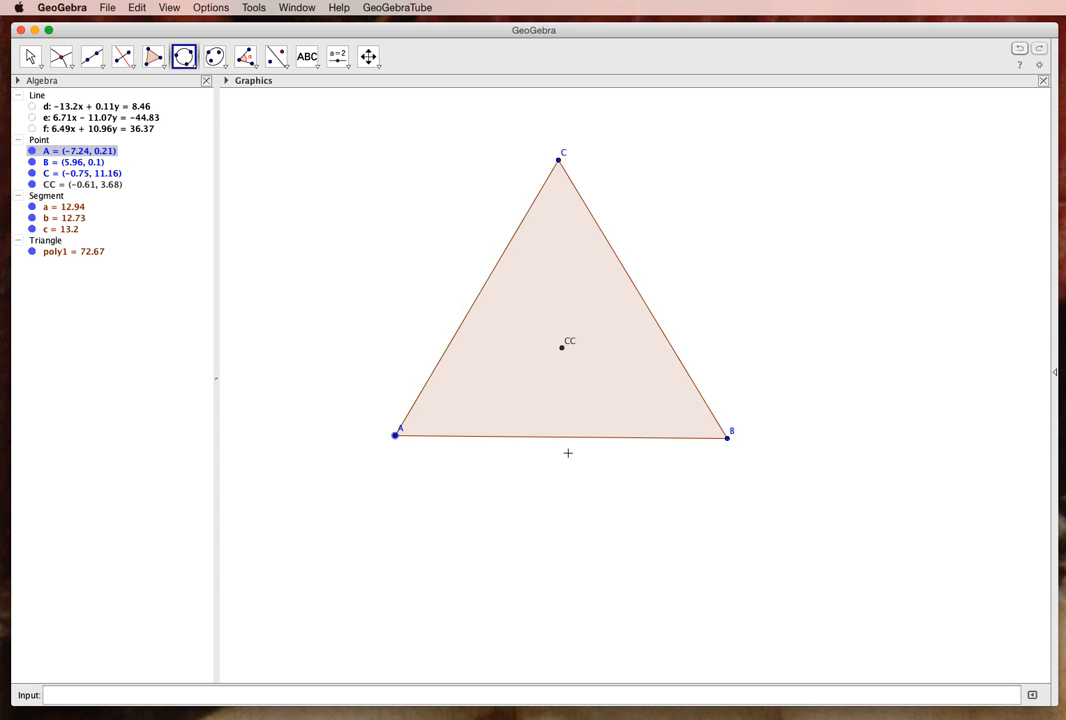
{"action": "left_click", "coordinate": [727, 438]}
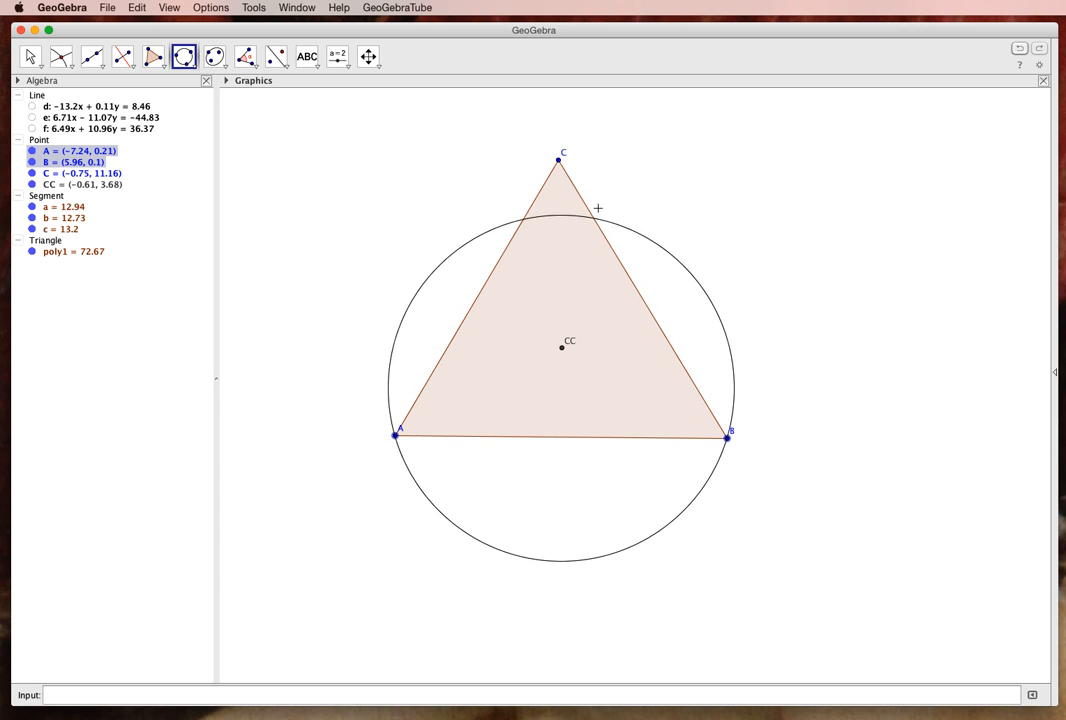
{"action": "left_click", "coordinate": [557, 161]}
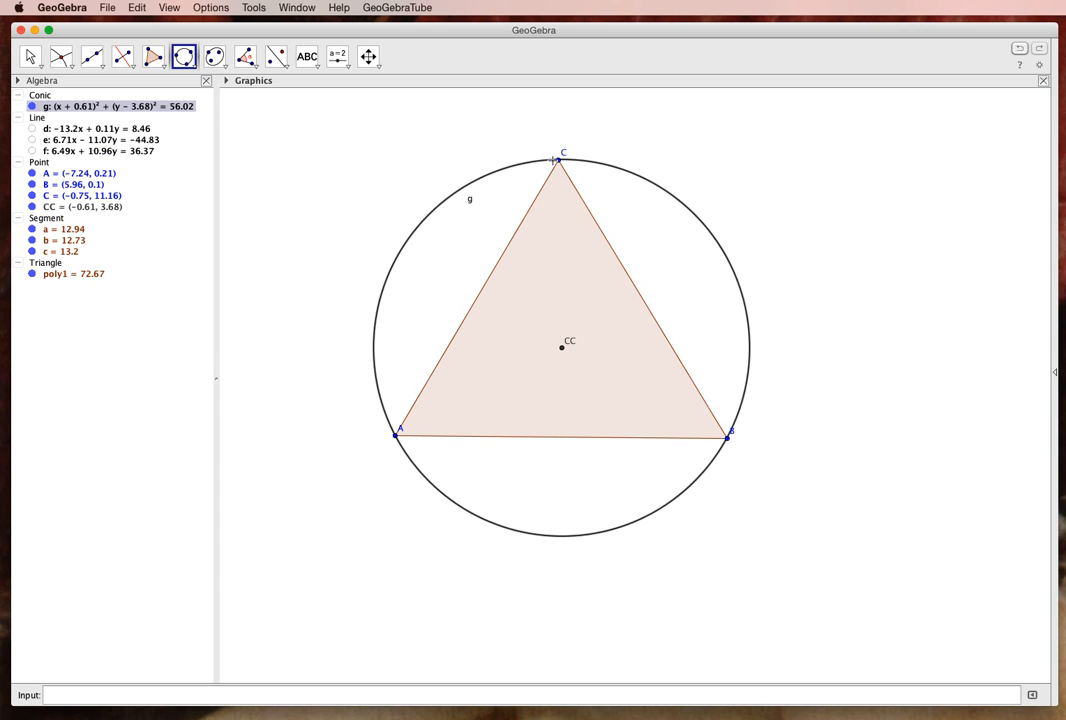
{"action": "right_click", "coordinate": [72, 106]}
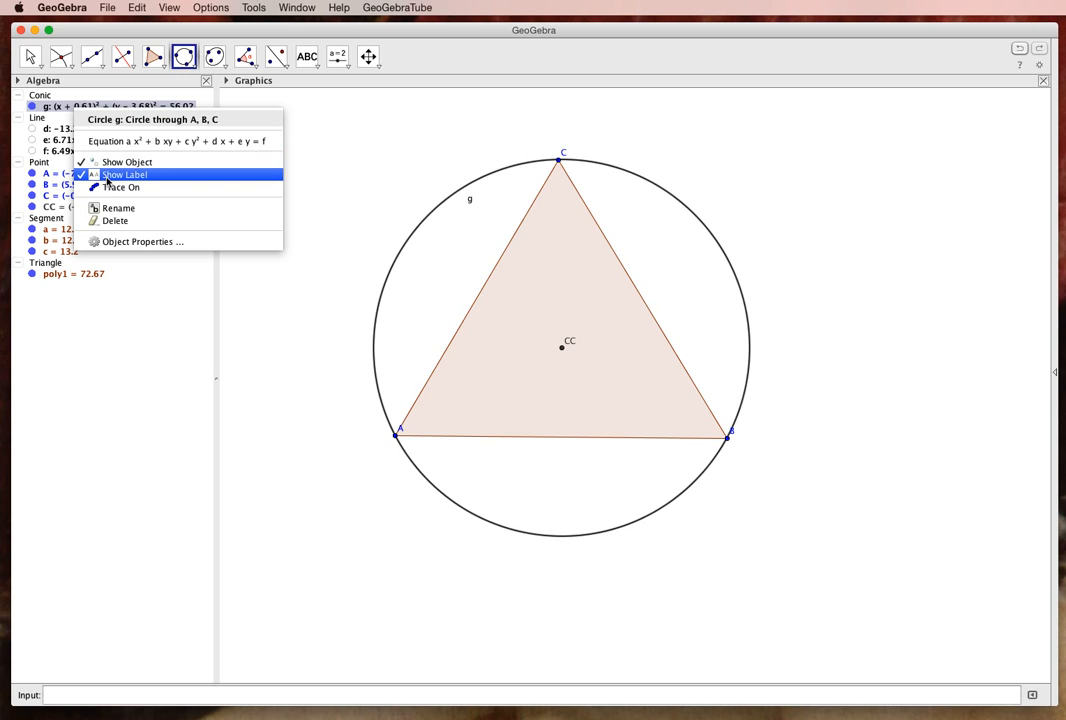
{"action": "left_click", "coordinate": [104, 176]}
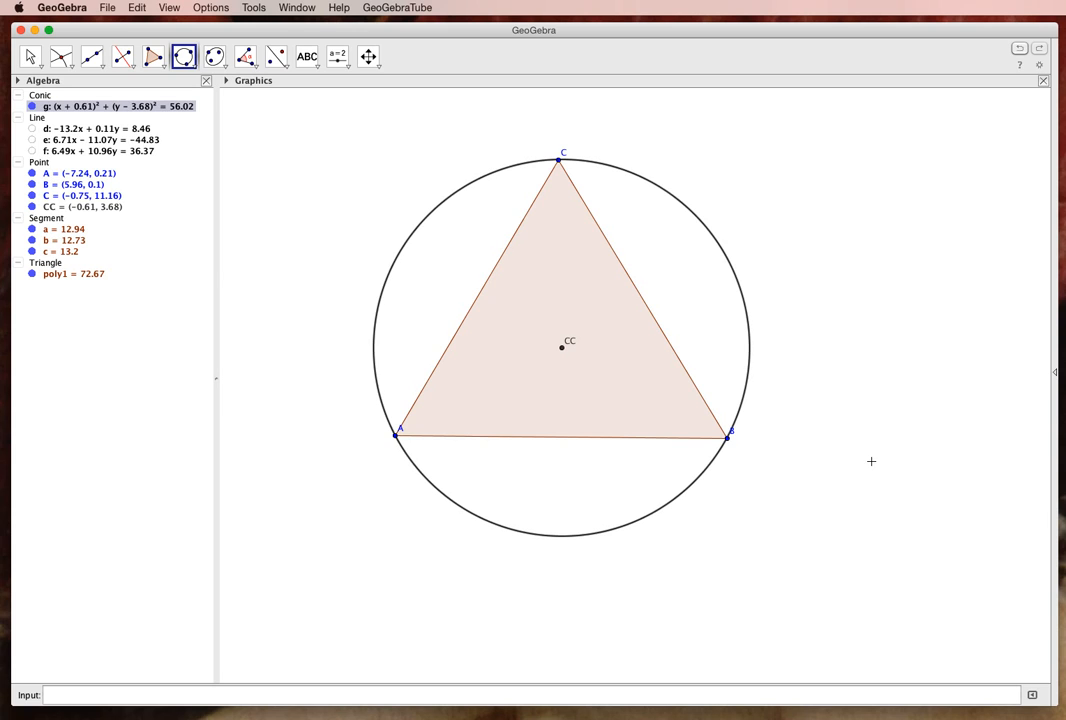
Step: Reshape the triangle with the Move tool, placing A at about (-7.57, -3.31), B at about (7.79, -3.45) and C at about (0.44, 10.36)
{"action": "left_click", "coordinate": [30, 57]}
{"action": "left_click_drag", "start_coordinate": [559, 158], "coordinate": [552, 183]}
{"action": "left_click_drag", "start_coordinate": [396, 437], "coordinate": [388, 528]}
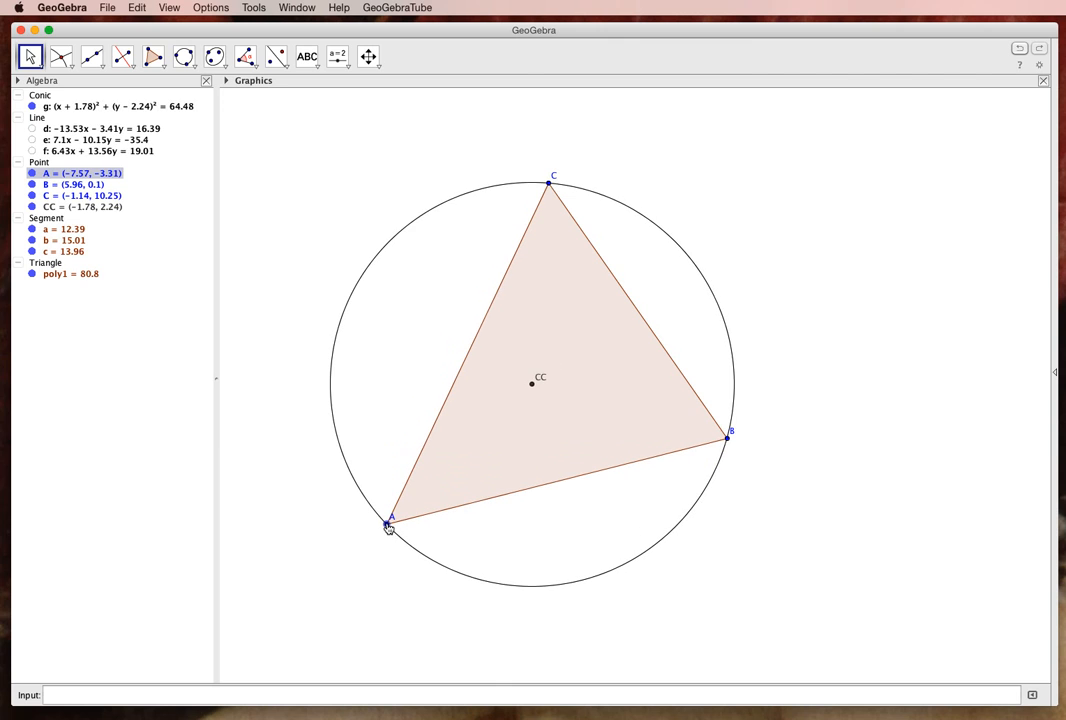
{"action": "left_click_drag", "start_coordinate": [727, 437], "coordinate": [774, 525]}
{"action": "left_click_drag", "start_coordinate": [549, 184], "coordinate": [588, 182]}
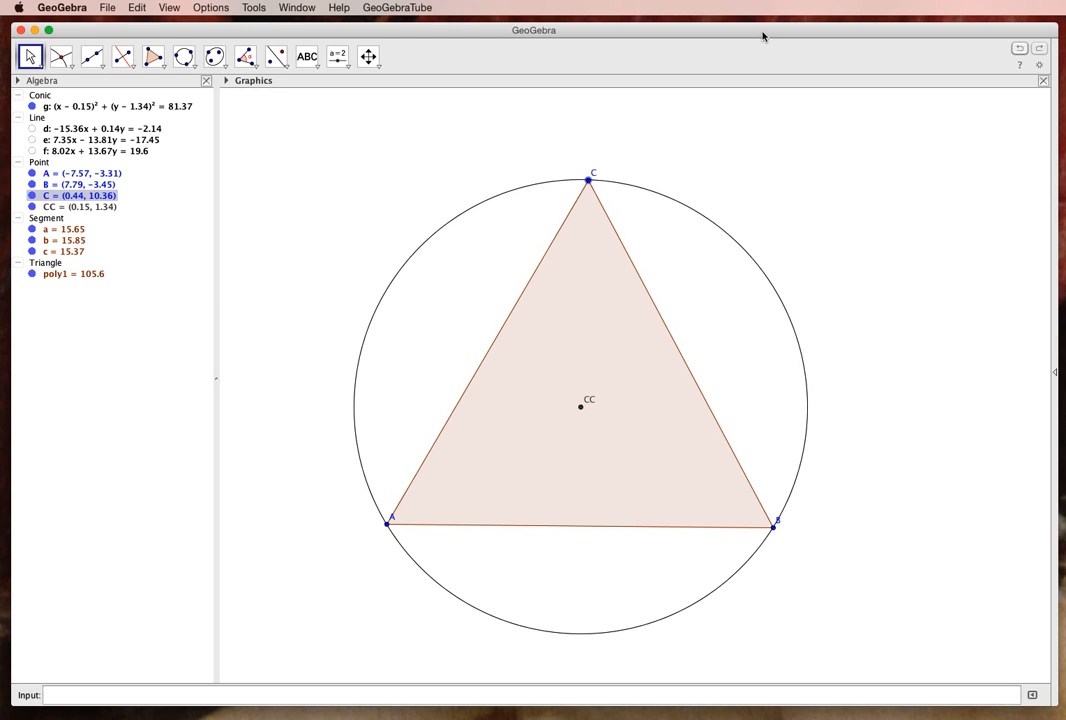
{"action": "key", "text": "super+Tab"}
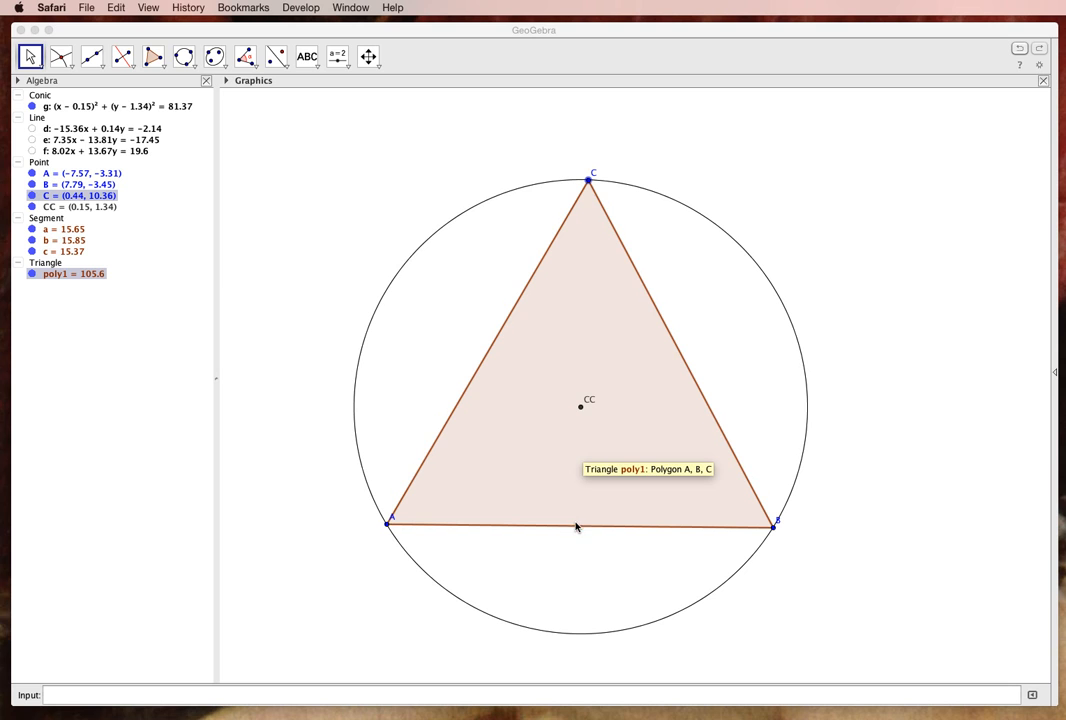
{"action": "scroll", "coordinate": [585, 186], "scroll_direction": "up", "scroll_amount": 3}
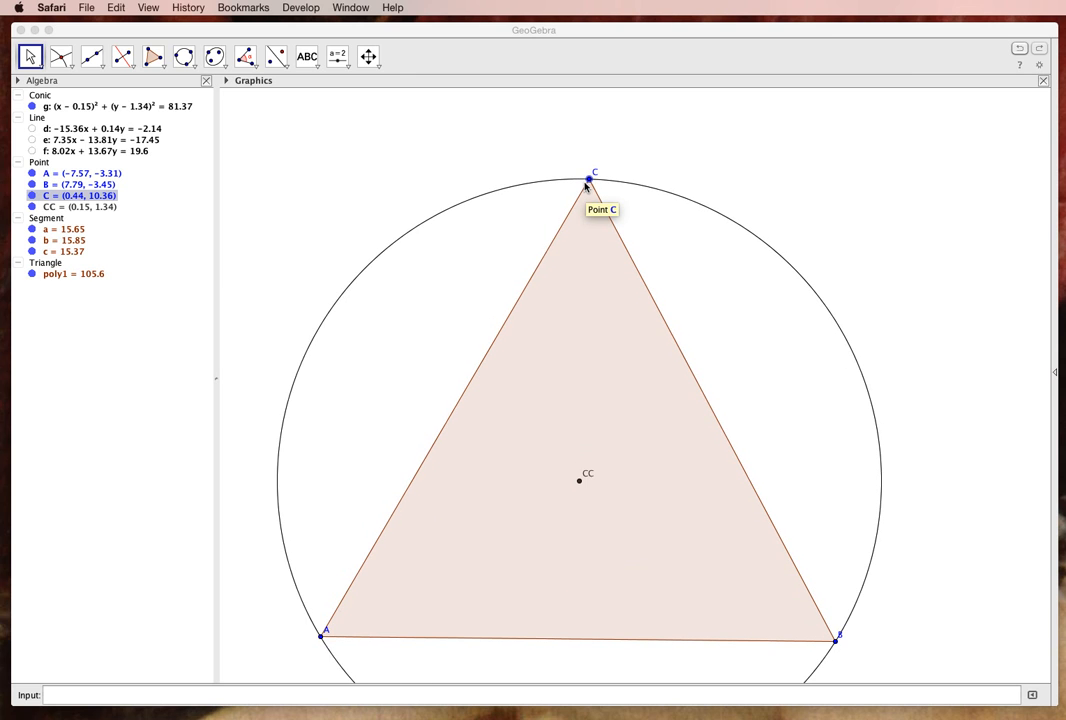
{"action": "scroll", "coordinate": [585, 197], "scroll_direction": "up", "scroll_amount": 1}
{"action": "scroll", "coordinate": [585, 200], "scroll_direction": "down", "scroll_amount": 4}
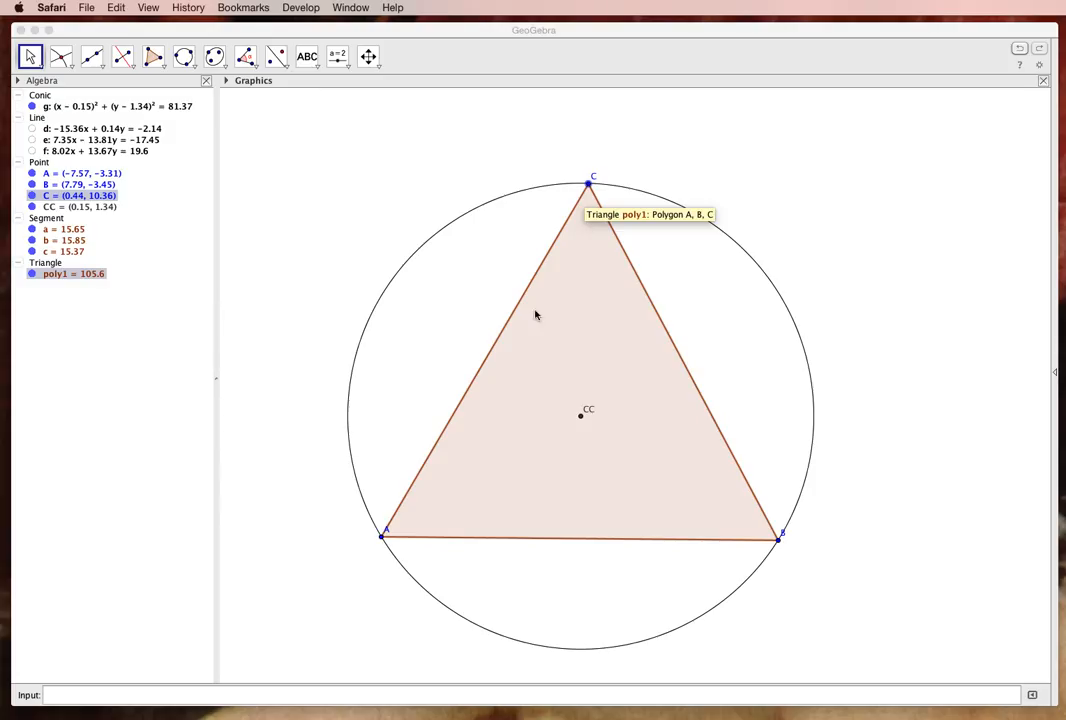
{"action": "left_click", "coordinate": [97, 66]}
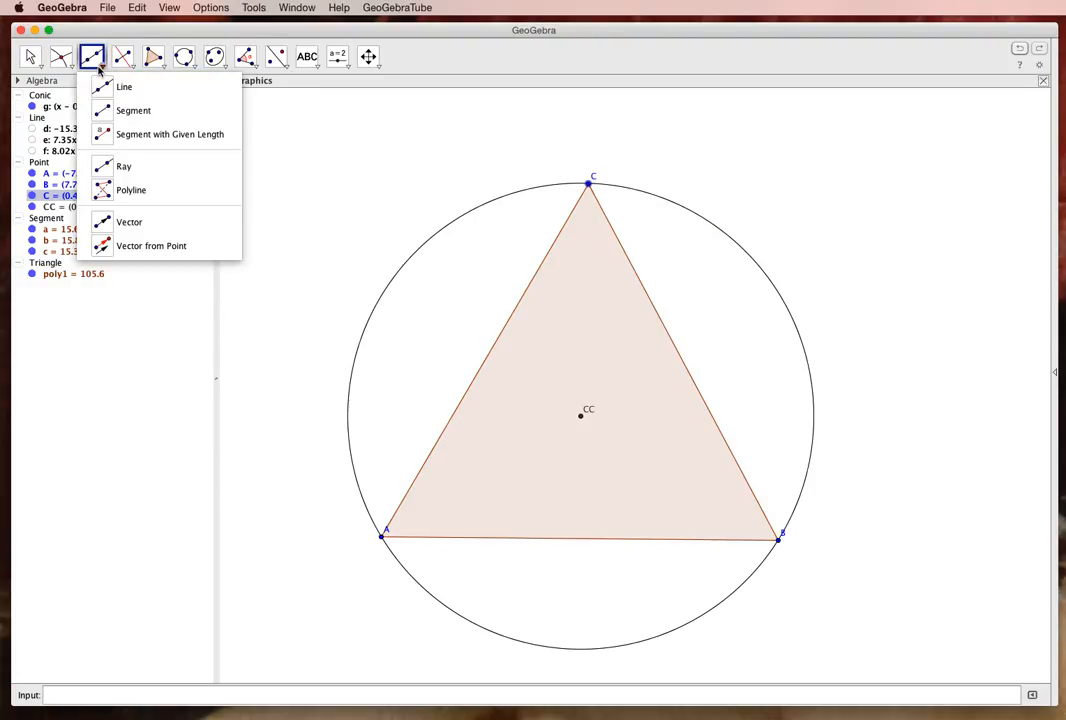
{"action": "left_click", "coordinate": [131, 65]}
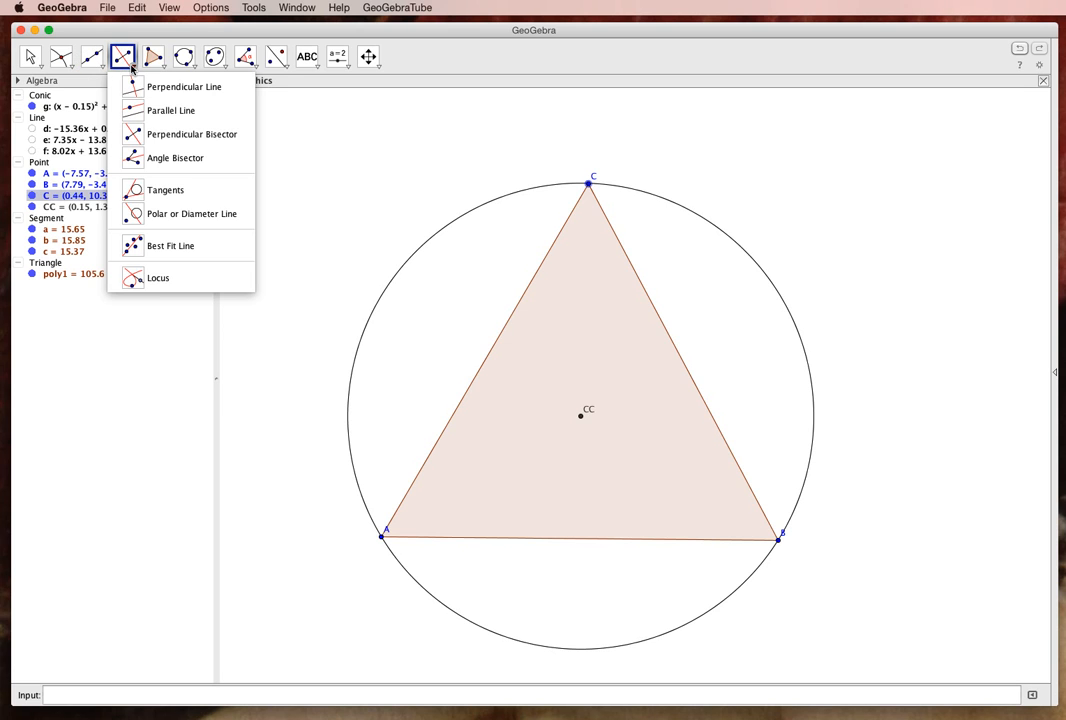
Step: Mark the midpoints of sides AB, BC and CA with the Midpoint or Center tool
{"action": "mouse_move", "coordinate": [68, 64]}
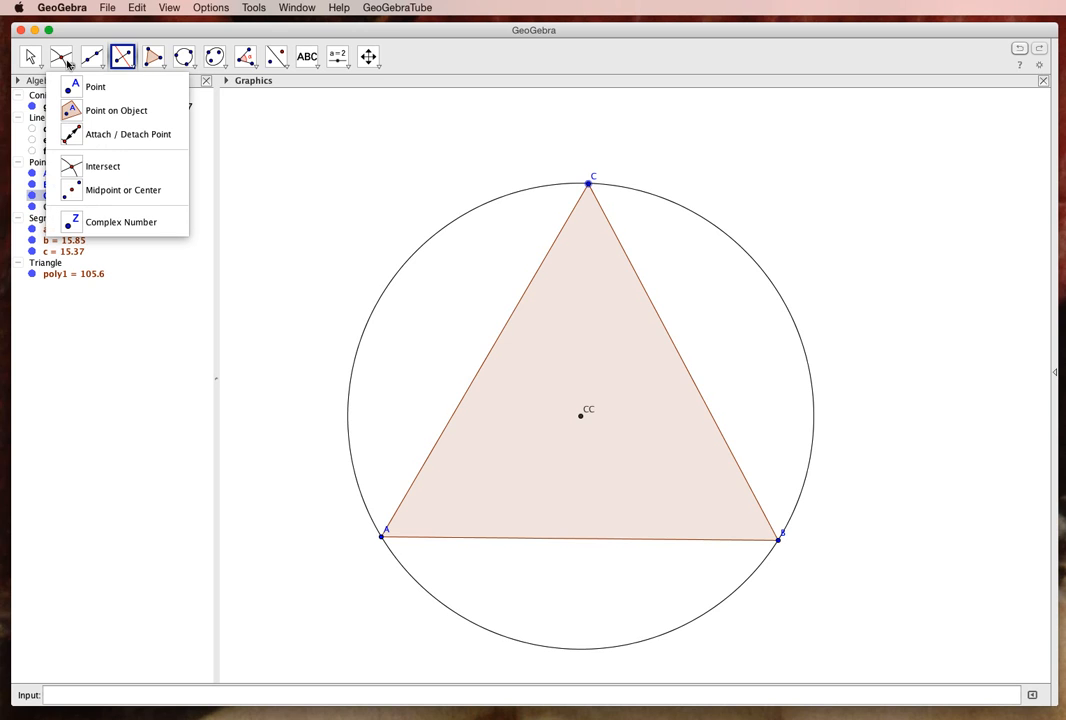
{"action": "left_click", "coordinate": [68, 64]}
{"action": "left_click", "coordinate": [65, 191]}
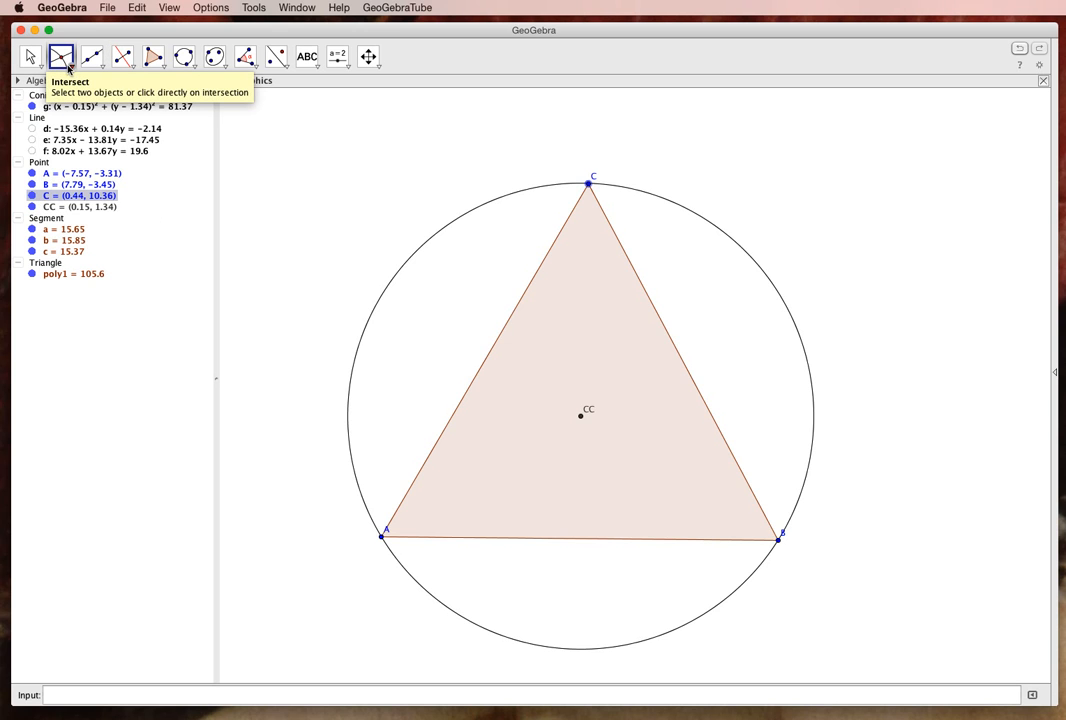
{"action": "left_click", "coordinate": [69, 66]}
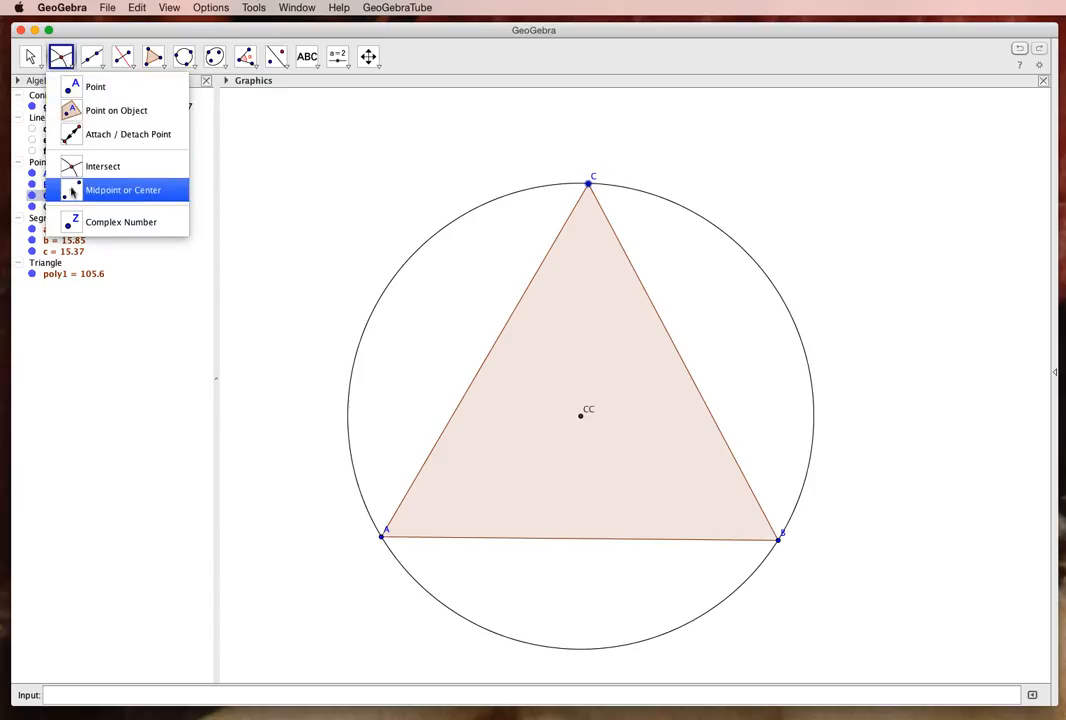
{"action": "left_click", "coordinate": [71, 193]}
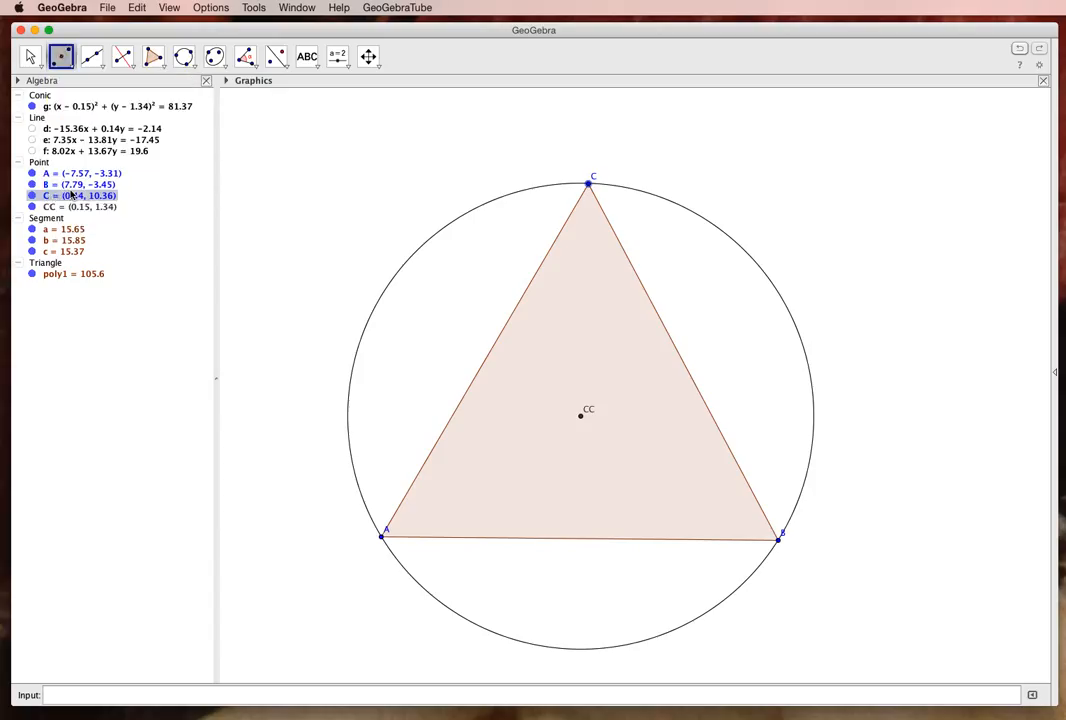
{"action": "left_click", "coordinate": [382, 537]}
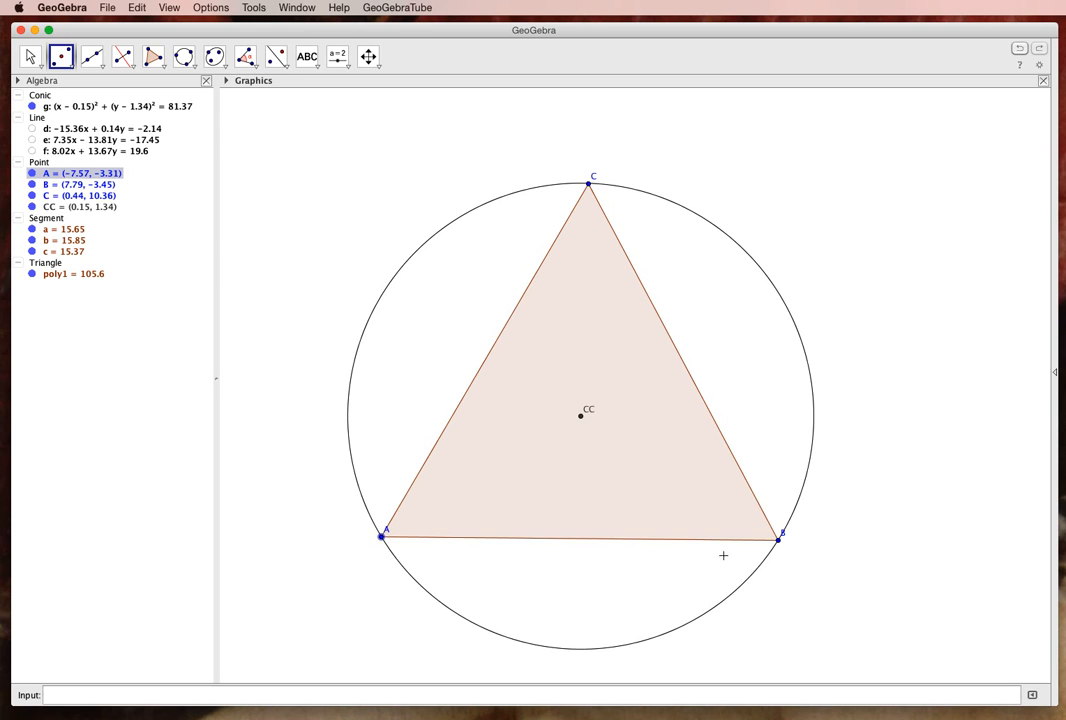
{"action": "left_click", "coordinate": [778, 540]}
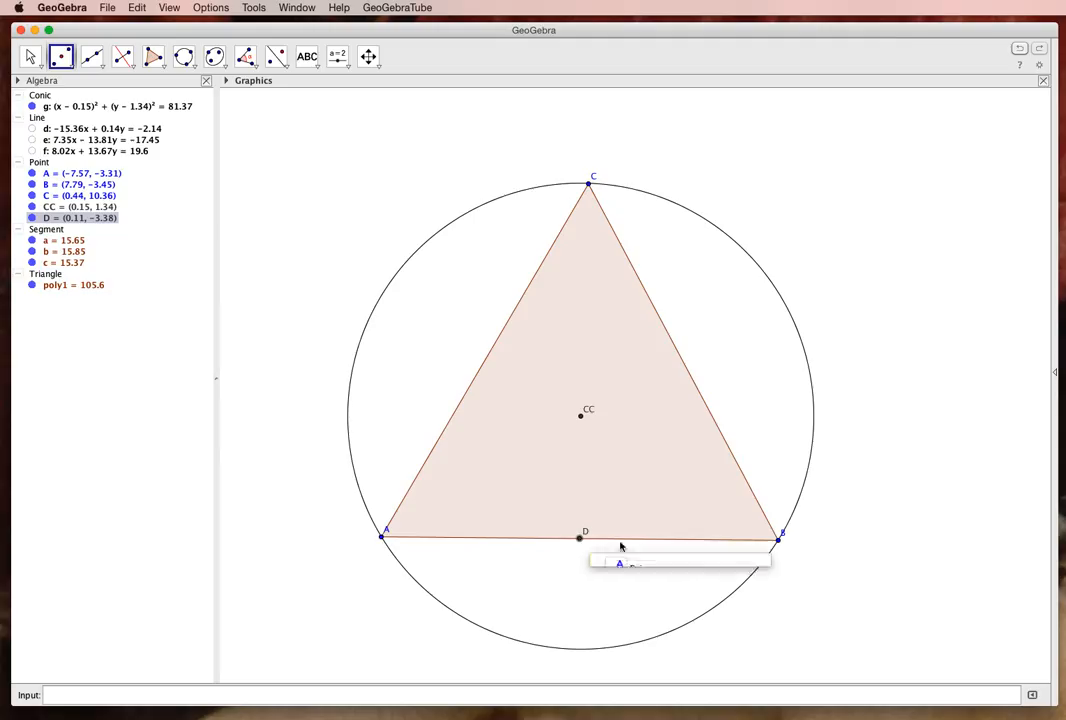
{"action": "left_click", "coordinate": [779, 541]}
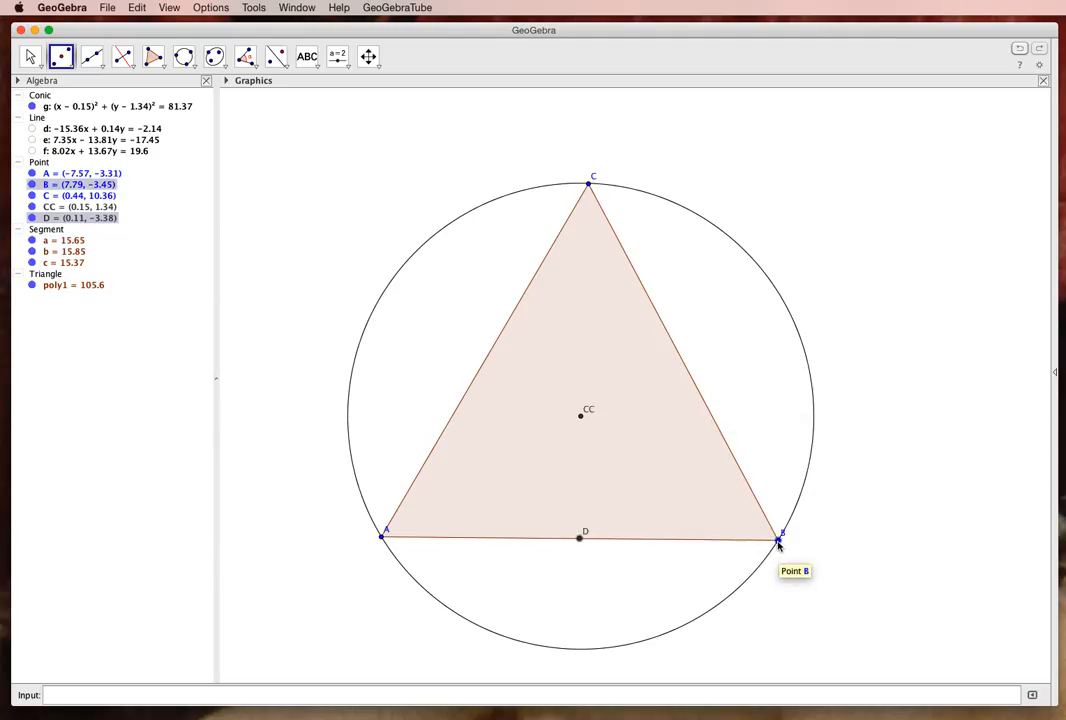
{"action": "left_click", "coordinate": [588, 186]}
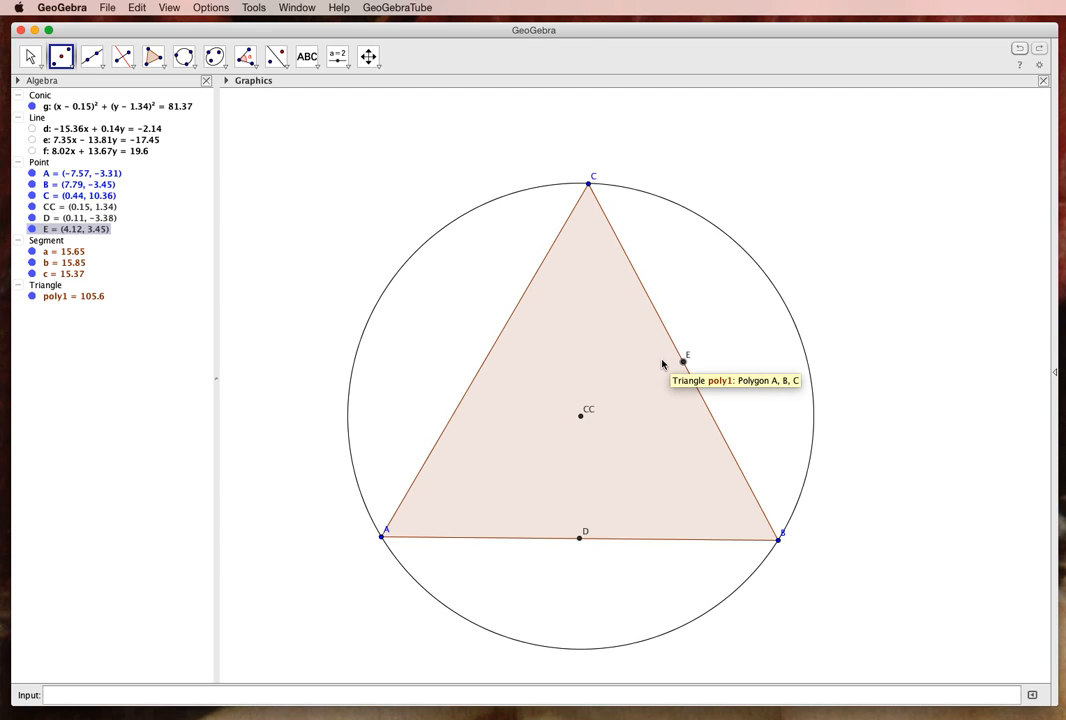
{"action": "left_click", "coordinate": [589, 186]}
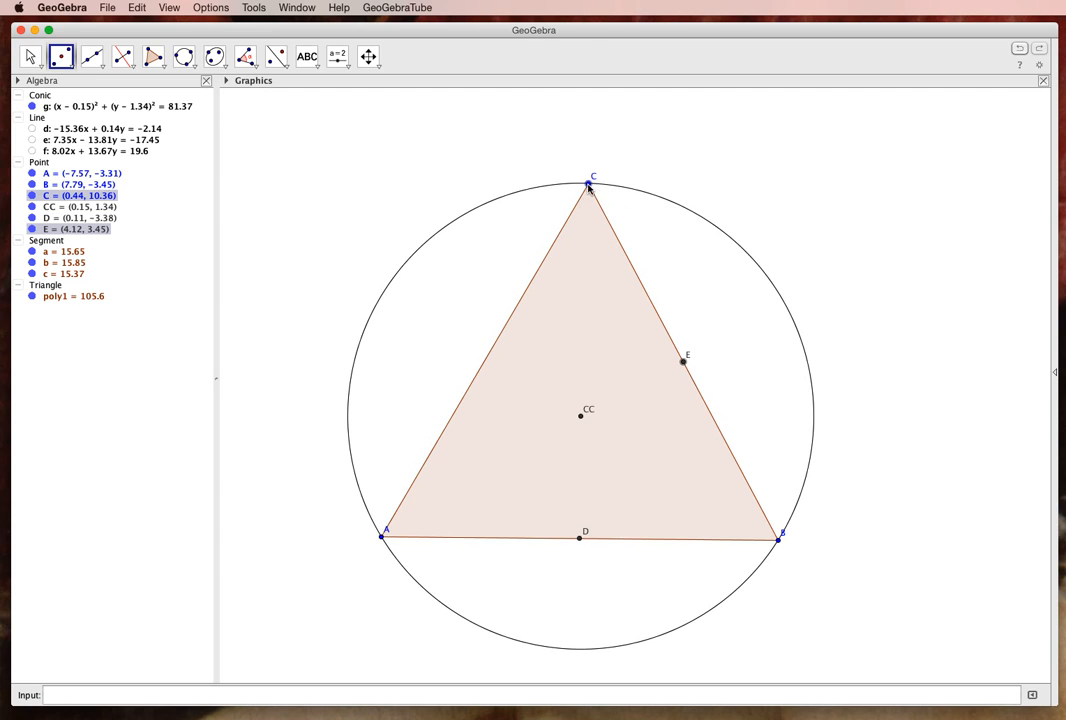
{"action": "left_click", "coordinate": [381, 536]}
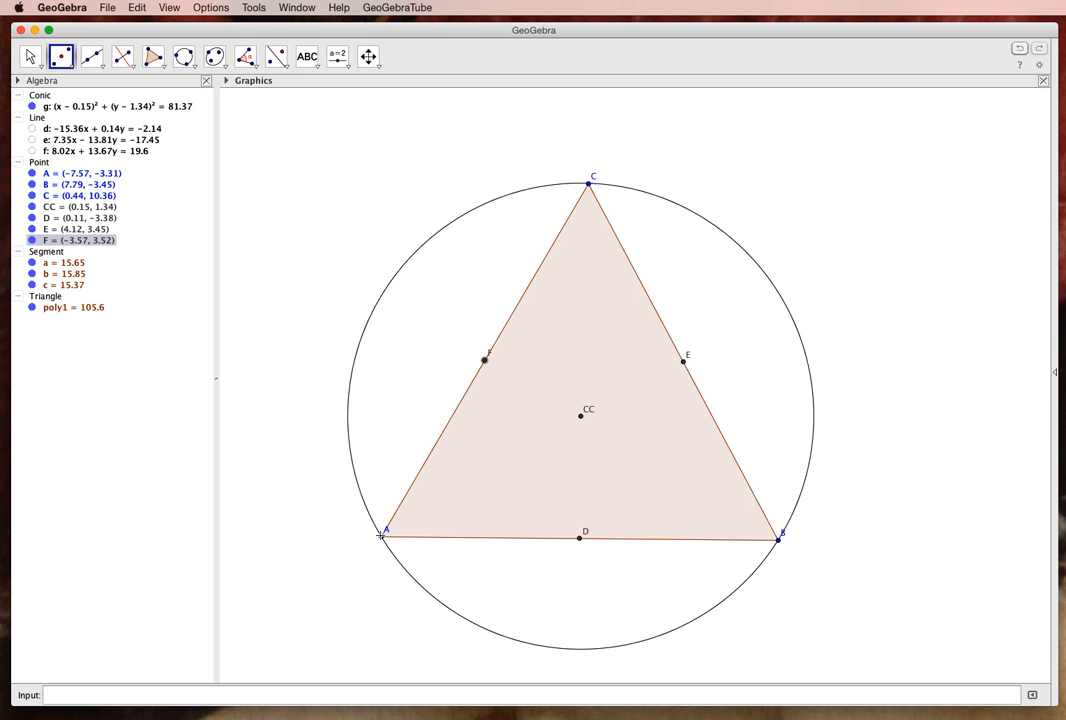
Step: Draw the three medians as lines from A to midpoint E, from B to midpoint F and from C to midpoint D
{"action": "left_click", "coordinate": [92, 60]}
{"action": "left_click", "coordinate": [779, 538]}
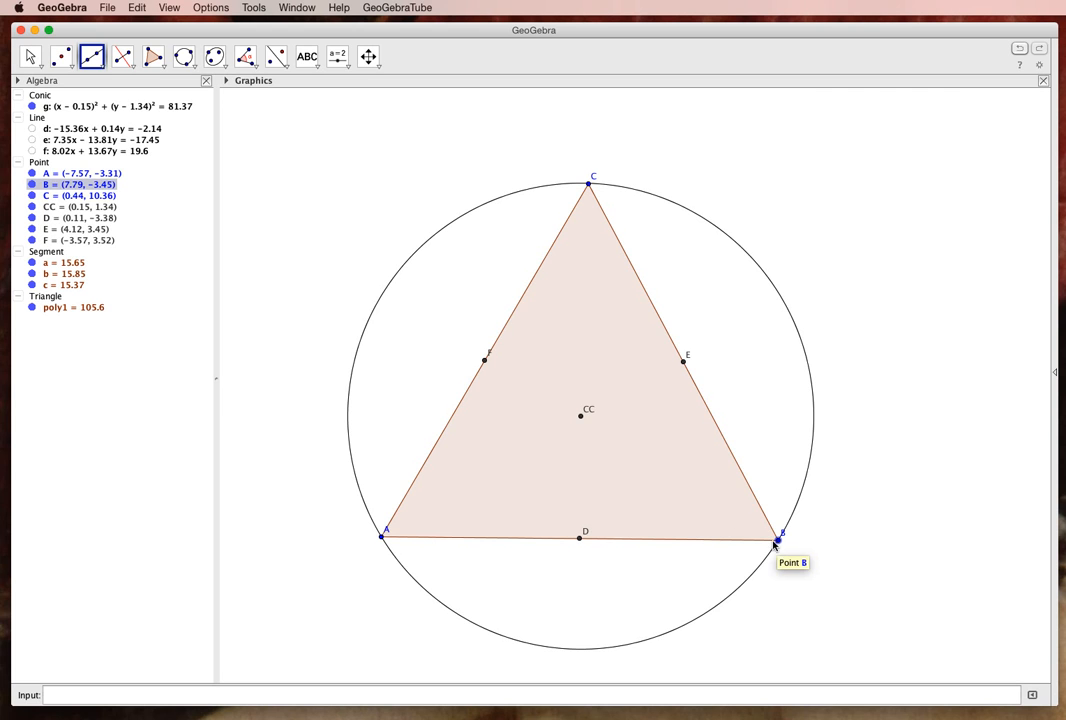
{"action": "left_click", "coordinate": [380, 538]}
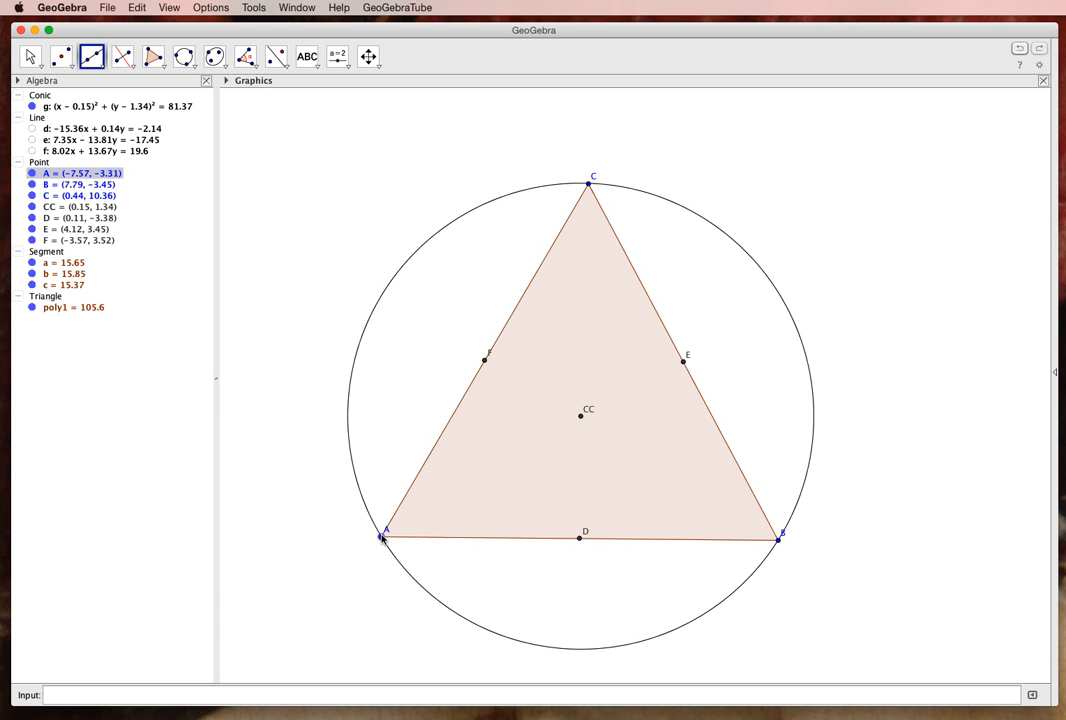
{"action": "left_click", "coordinate": [683, 364]}
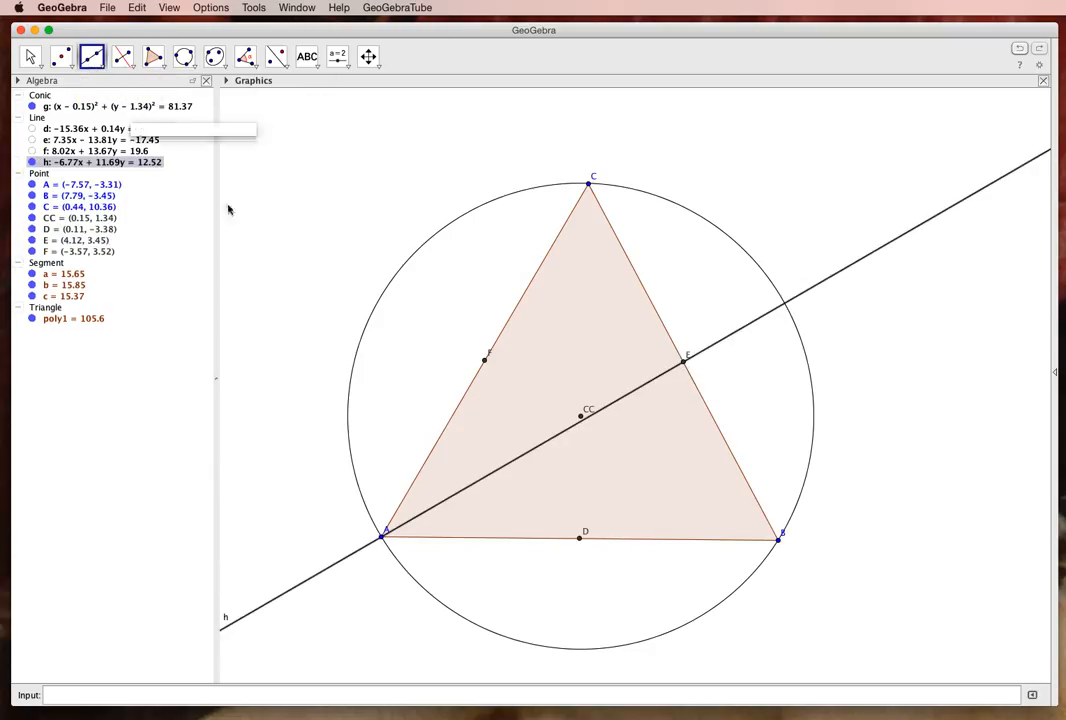
{"action": "left_click", "coordinate": [778, 540]}
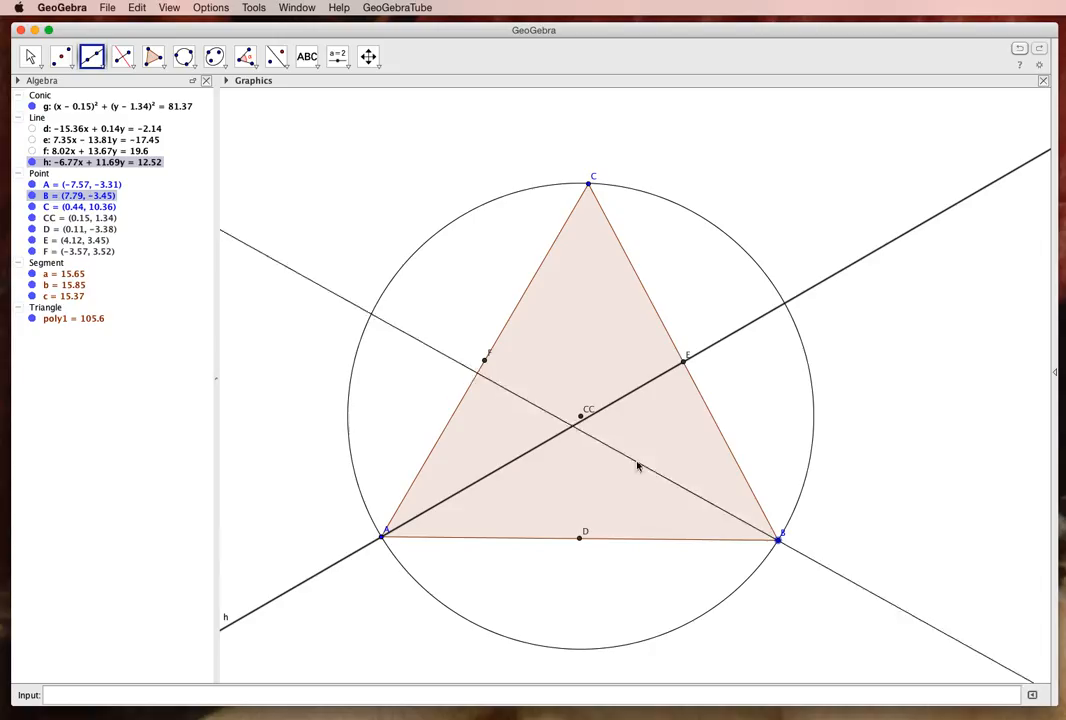
{"action": "left_click", "coordinate": [484, 362]}
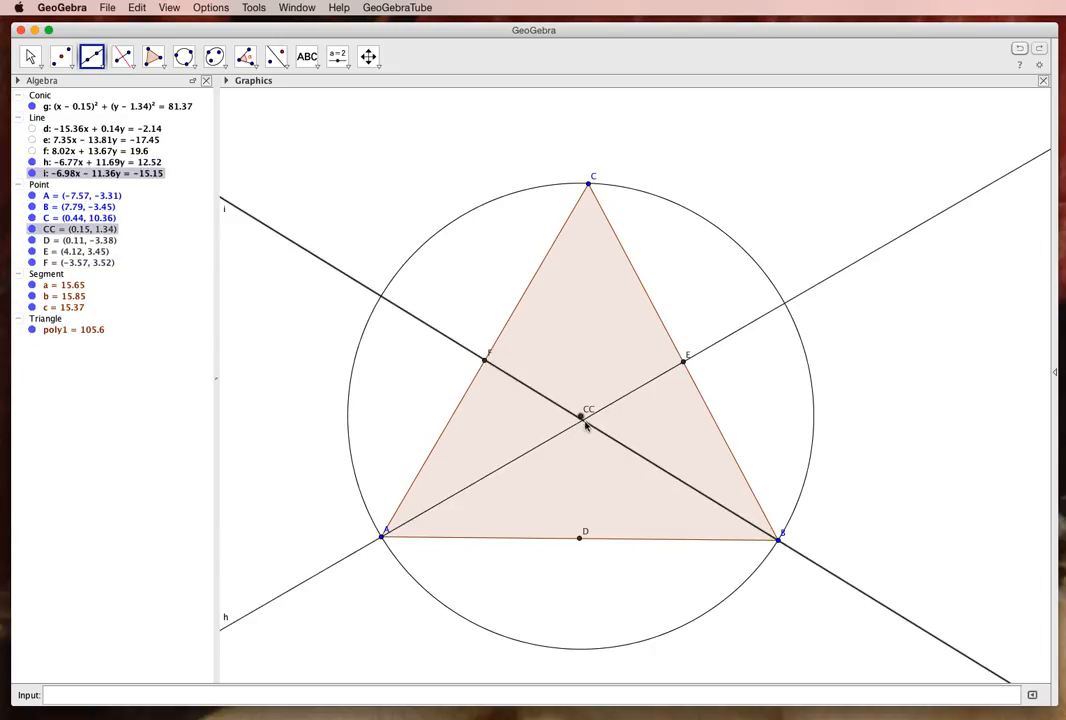
{"action": "left_click", "coordinate": [588, 187]}
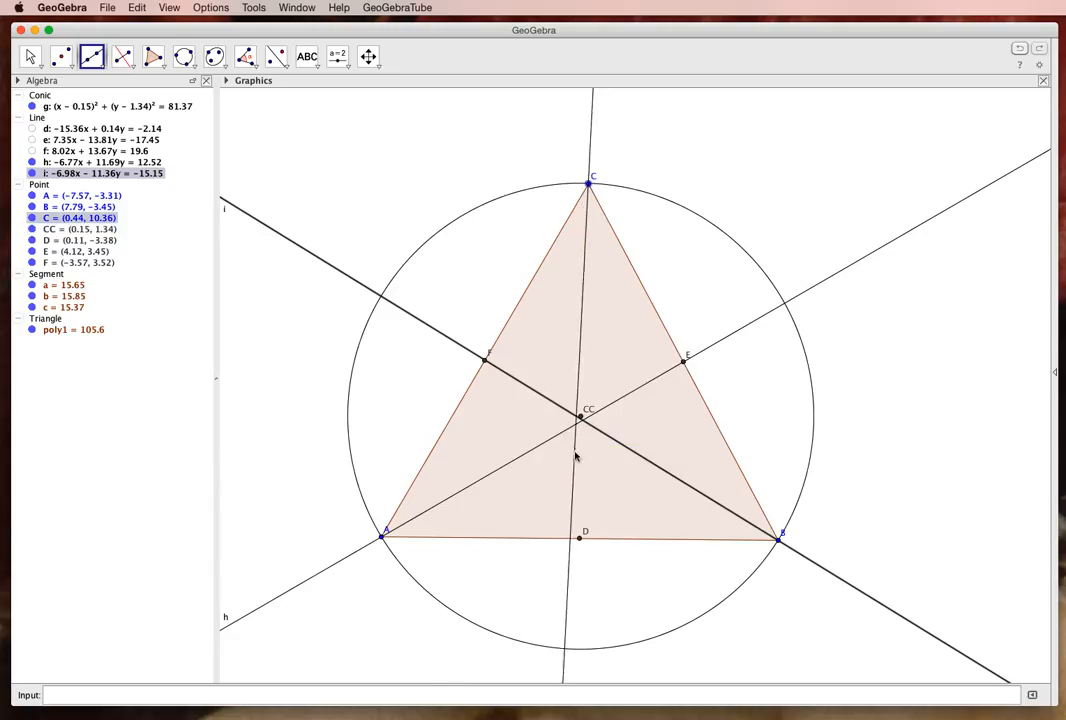
{"action": "left_click", "coordinate": [579, 539]}
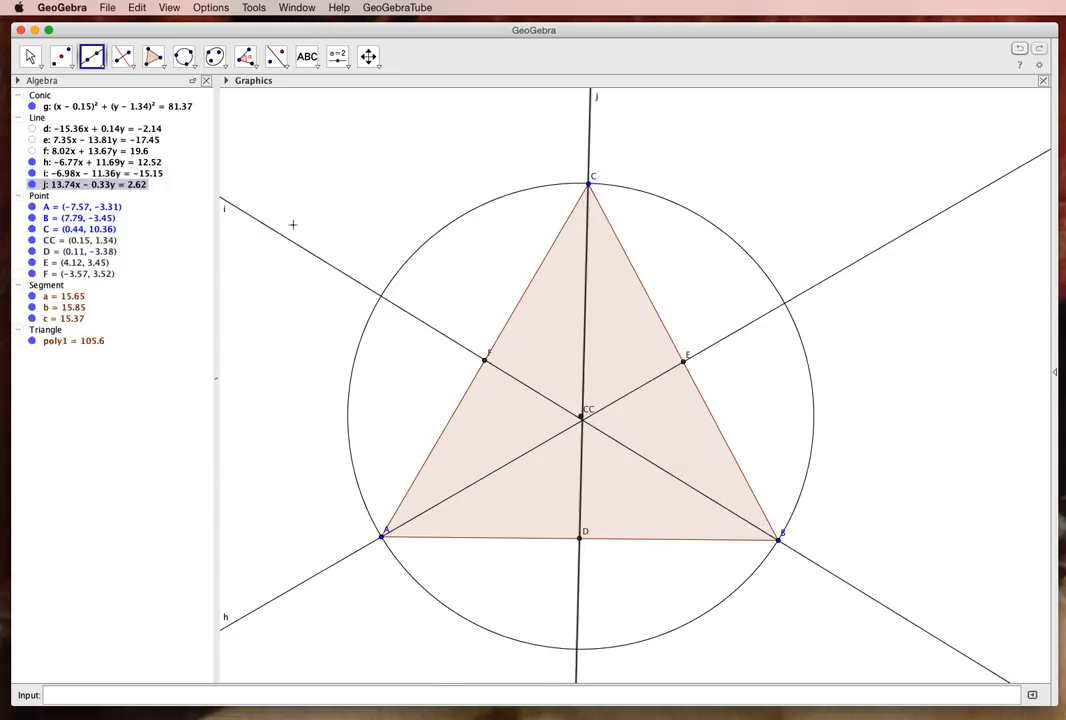
Step: Move vertex B to about (13.27, -0.95) so the medians' crossing separates from point CC
{"action": "left_click", "coordinate": [63, 60]}
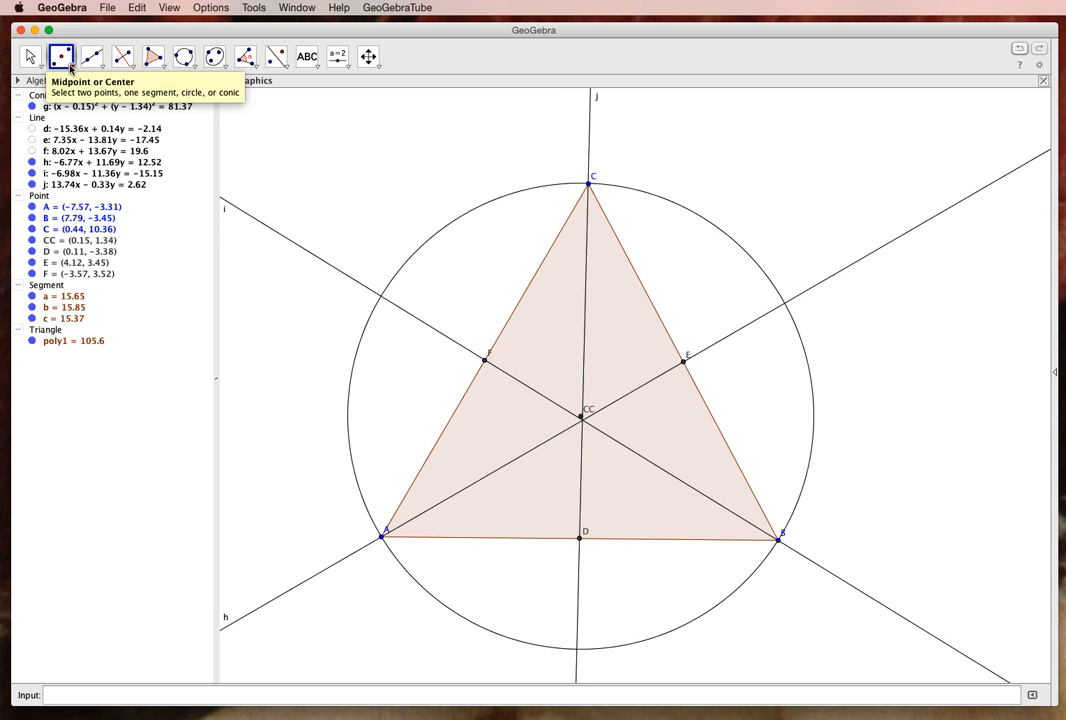
{"action": "left_click", "coordinate": [58, 54]}
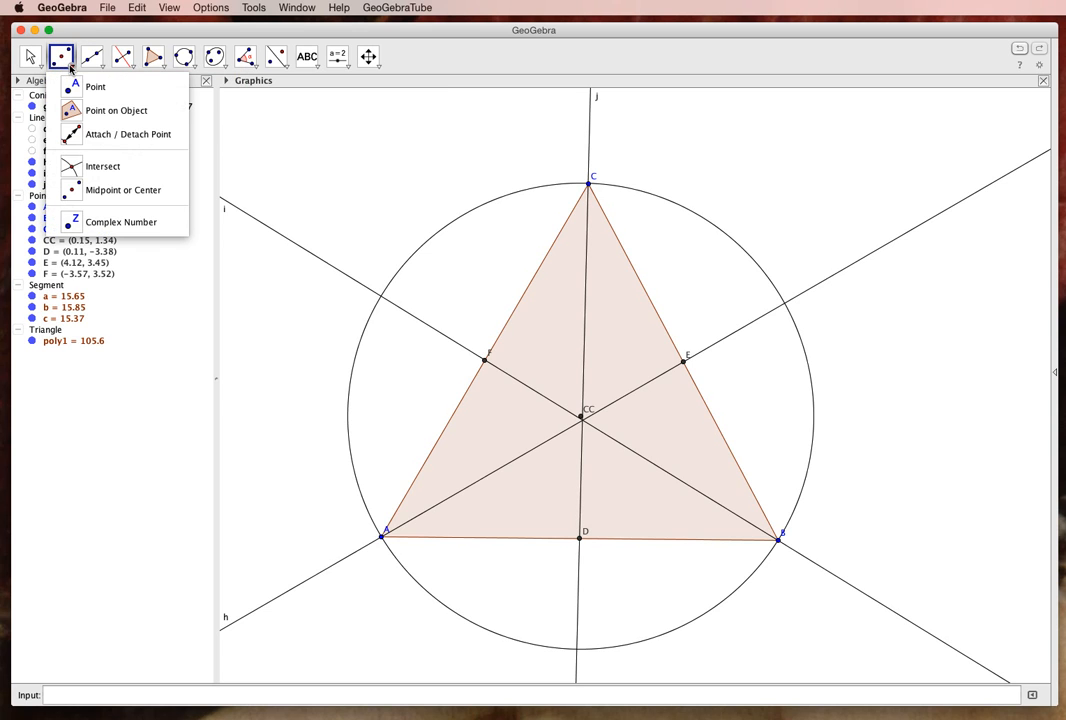
{"action": "left_click", "coordinate": [74, 168]}
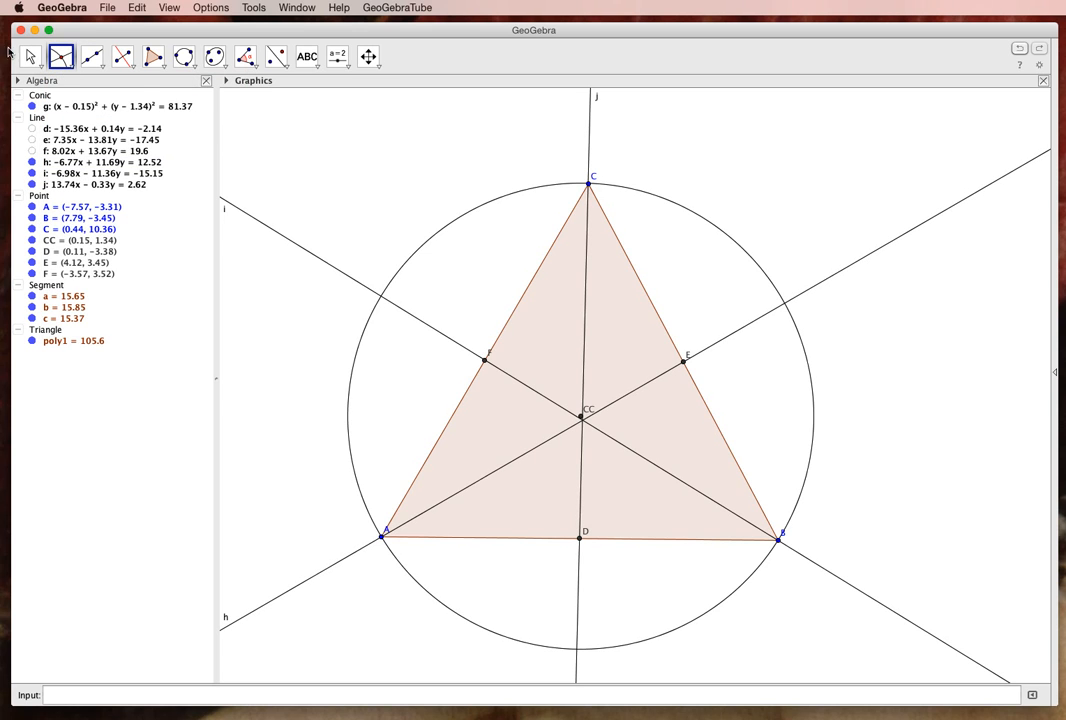
{"action": "left_click", "coordinate": [28, 58]}
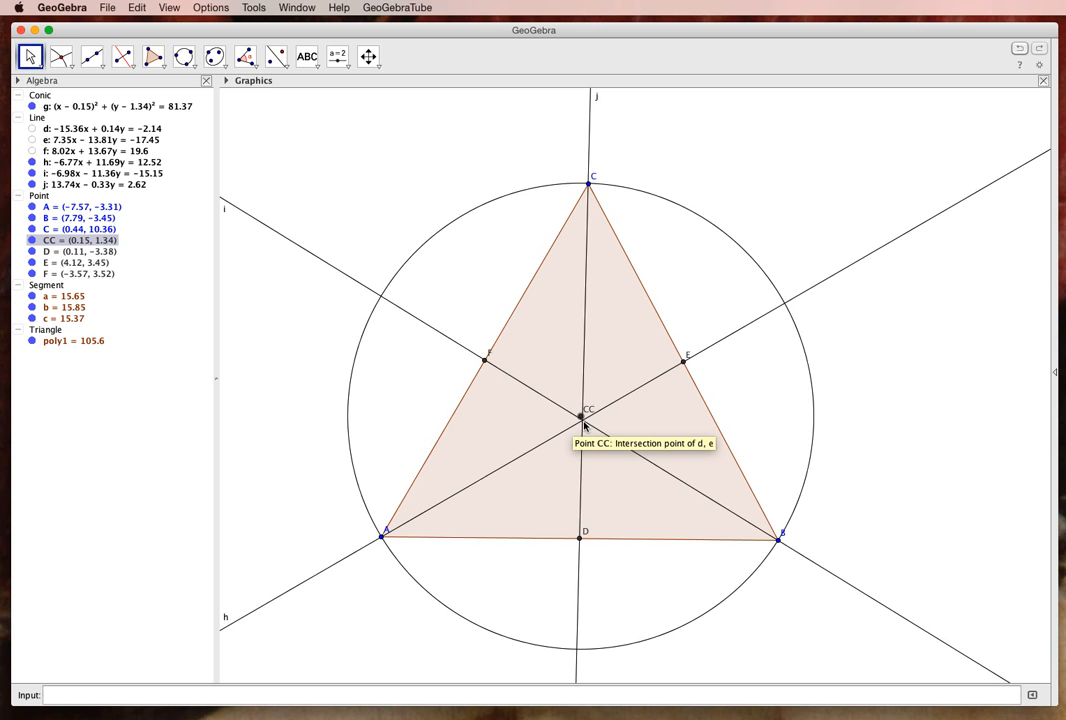
{"action": "left_click_drag", "start_coordinate": [779, 540], "coordinate": [921, 480]}
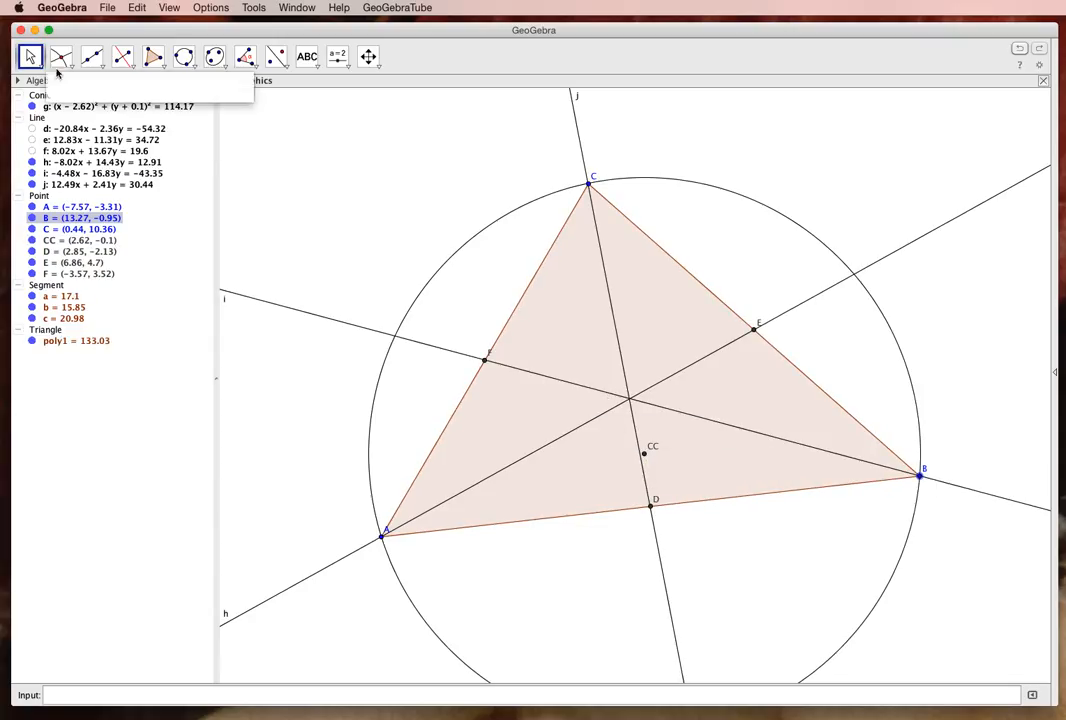
Step: Mark the common crossing point of the three medians with the Intersect tool
{"action": "left_click", "coordinate": [61, 62]}
{"action": "left_click", "coordinate": [61, 60]}
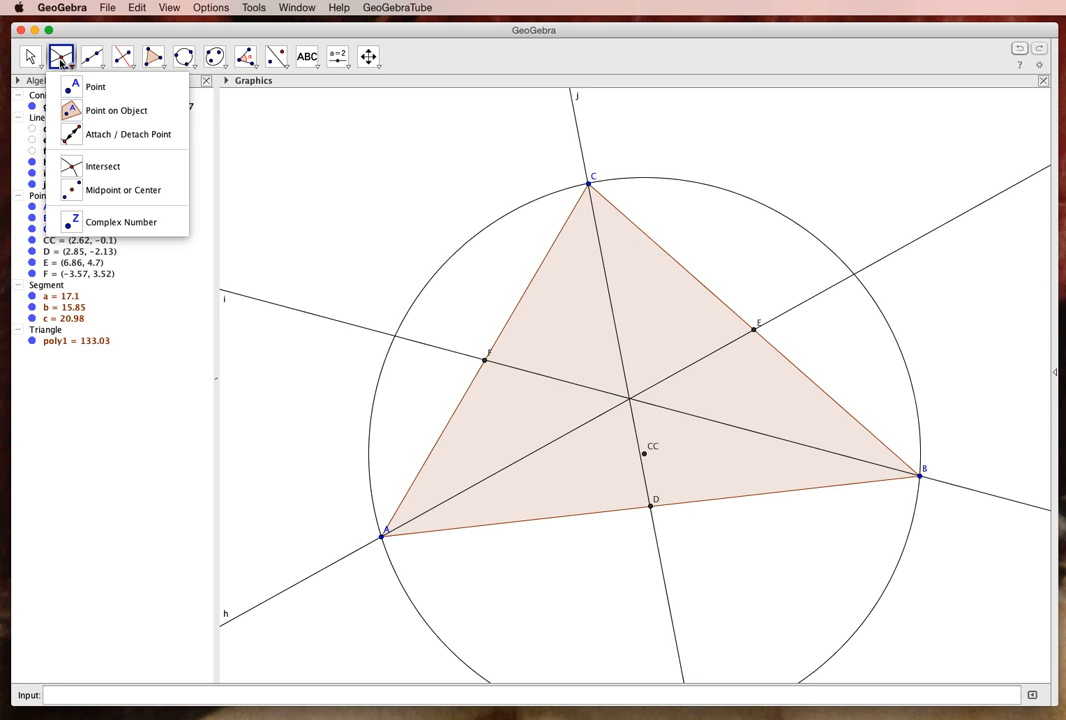
{"action": "left_click", "coordinate": [631, 402]}
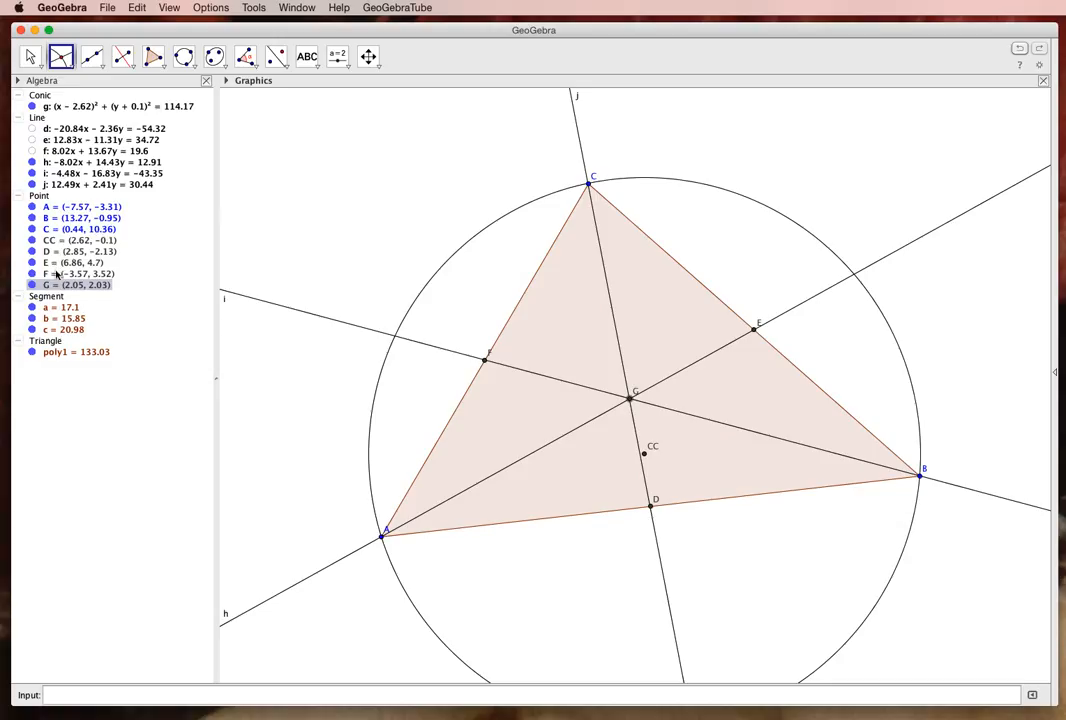
{"action": "left_click", "coordinate": [21, 57]}
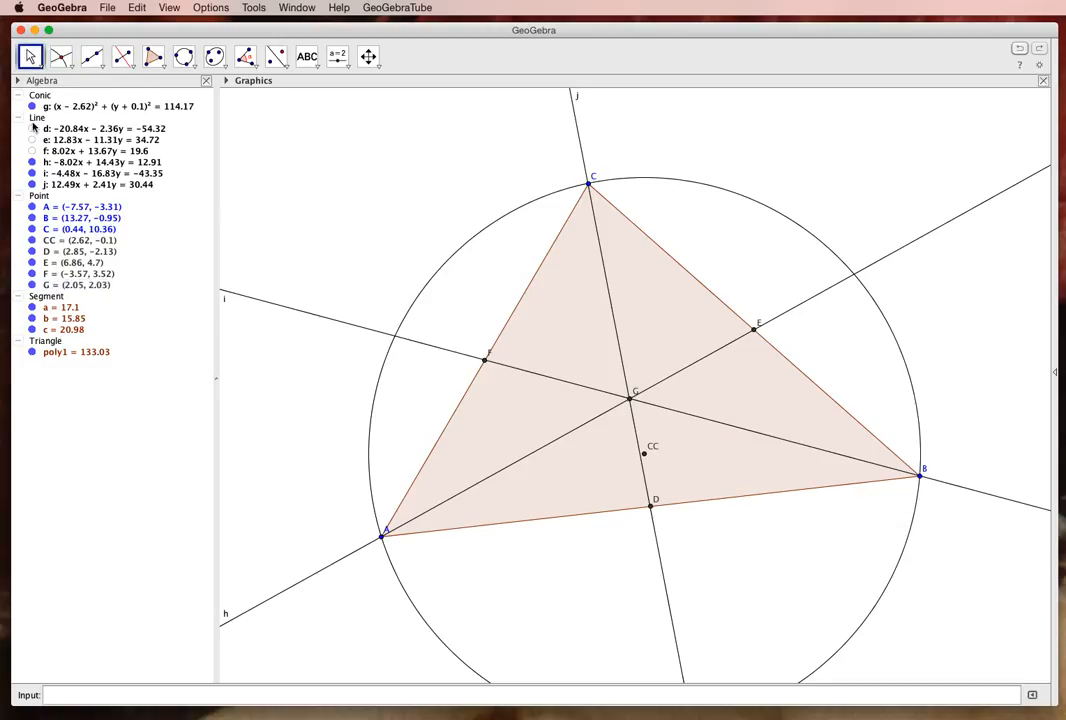
{"action": "double_click", "coordinate": [77, 285]}
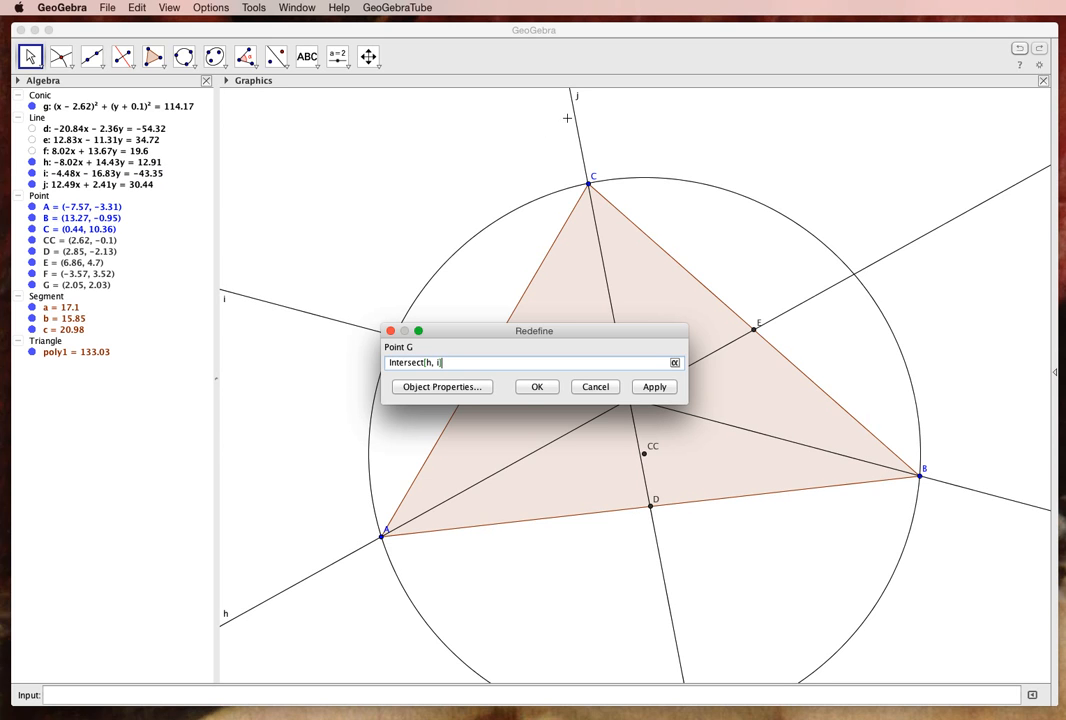
{"action": "left_click", "coordinate": [390, 330]}
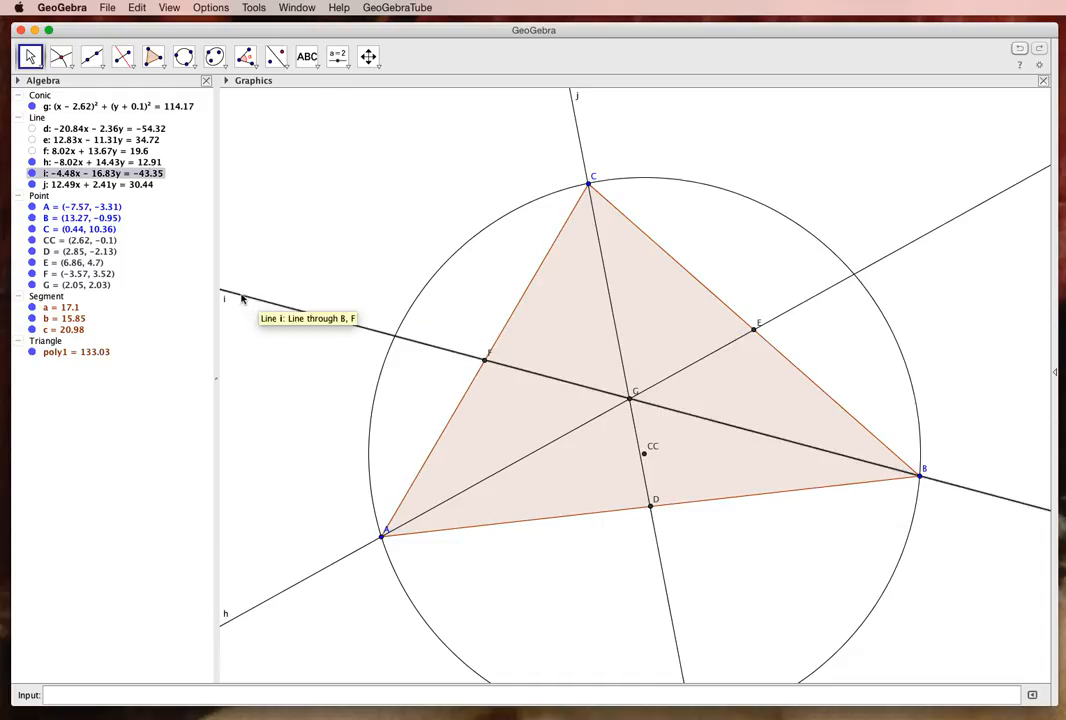
Step: Hide the three median lines and the side midpoints D, E and F, keeping their crossing point G shown
{"action": "left_click", "coordinate": [31, 162]}
{"action": "left_click", "coordinate": [31, 173]}
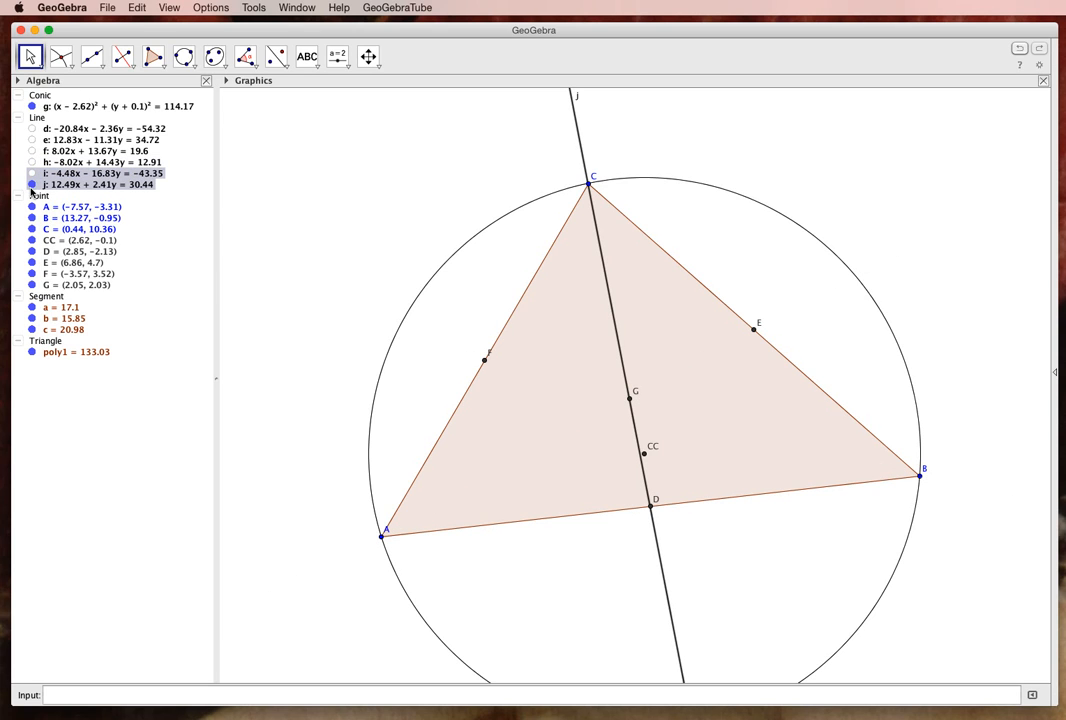
{"action": "left_click", "coordinate": [31, 185]}
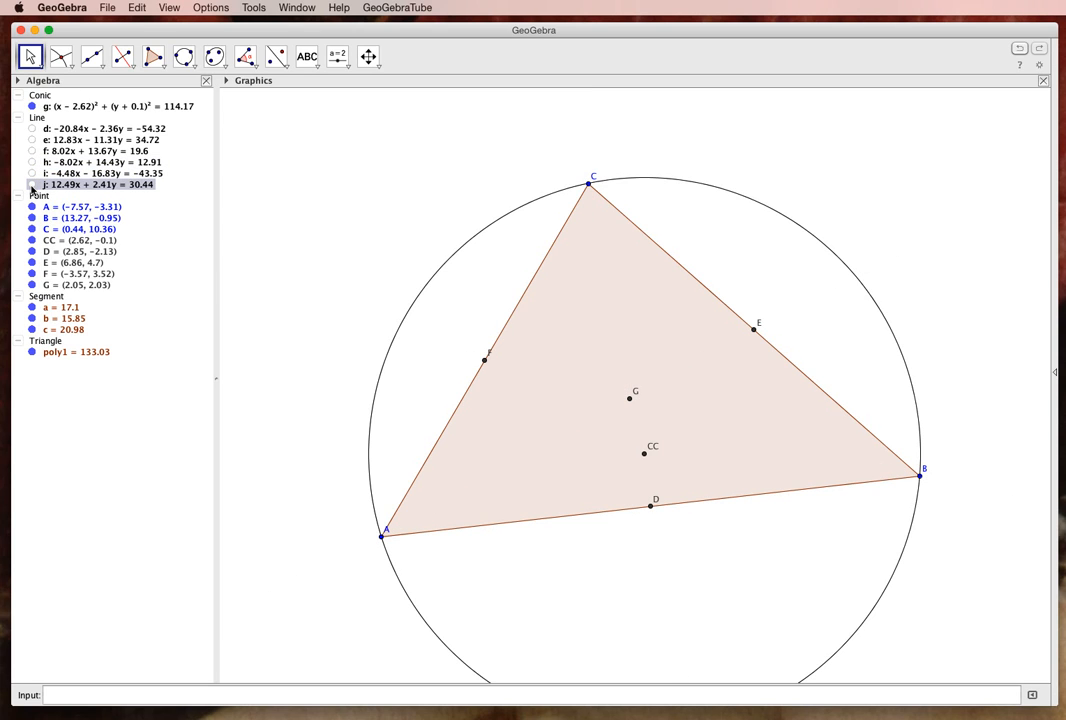
{"action": "left_click", "coordinate": [31, 274]}
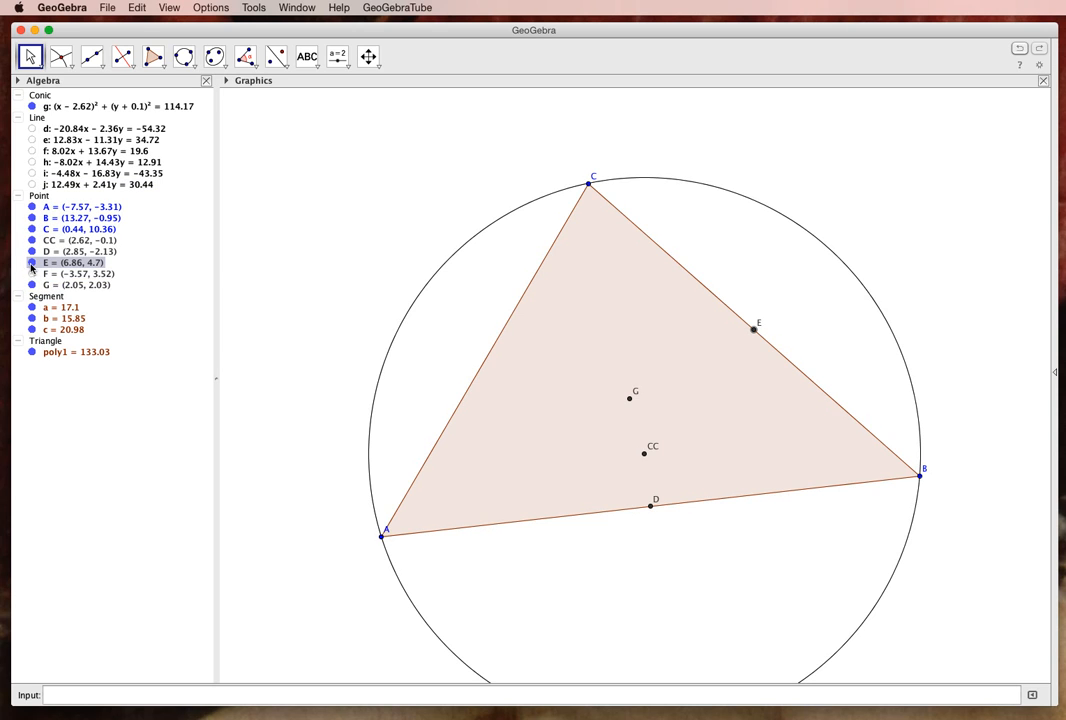
{"action": "left_click", "coordinate": [32, 263]}
{"action": "left_click", "coordinate": [32, 253]}
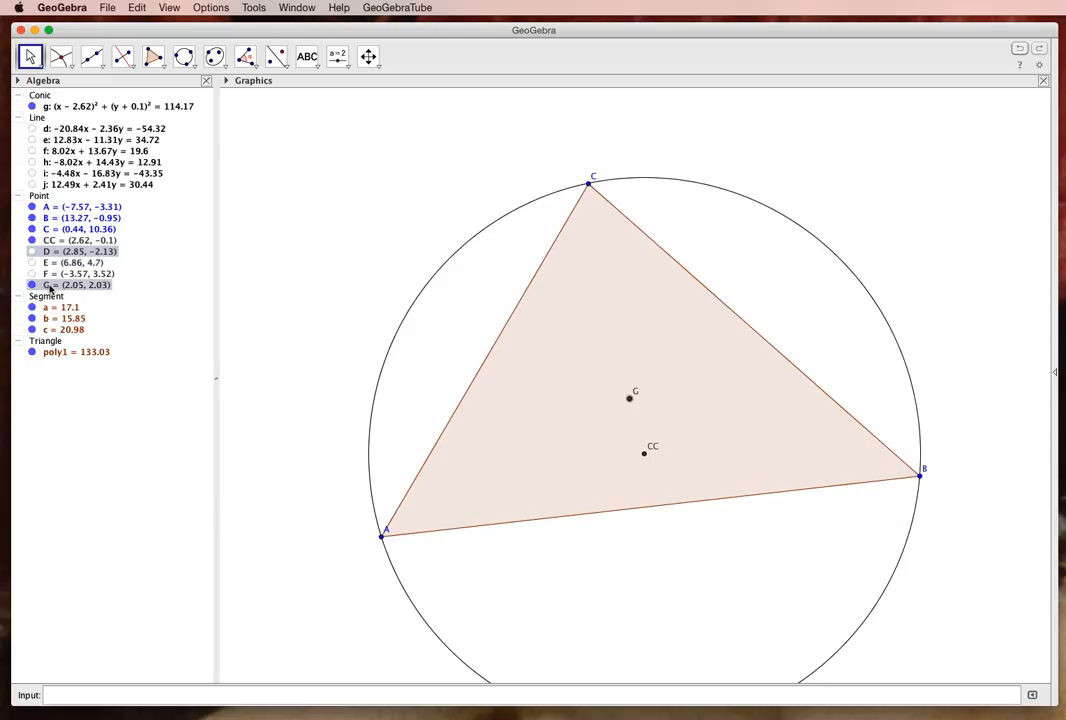
Step: Rename the medians' crossing point G as CD in its object properties
{"action": "right_click", "coordinate": [58, 288]}
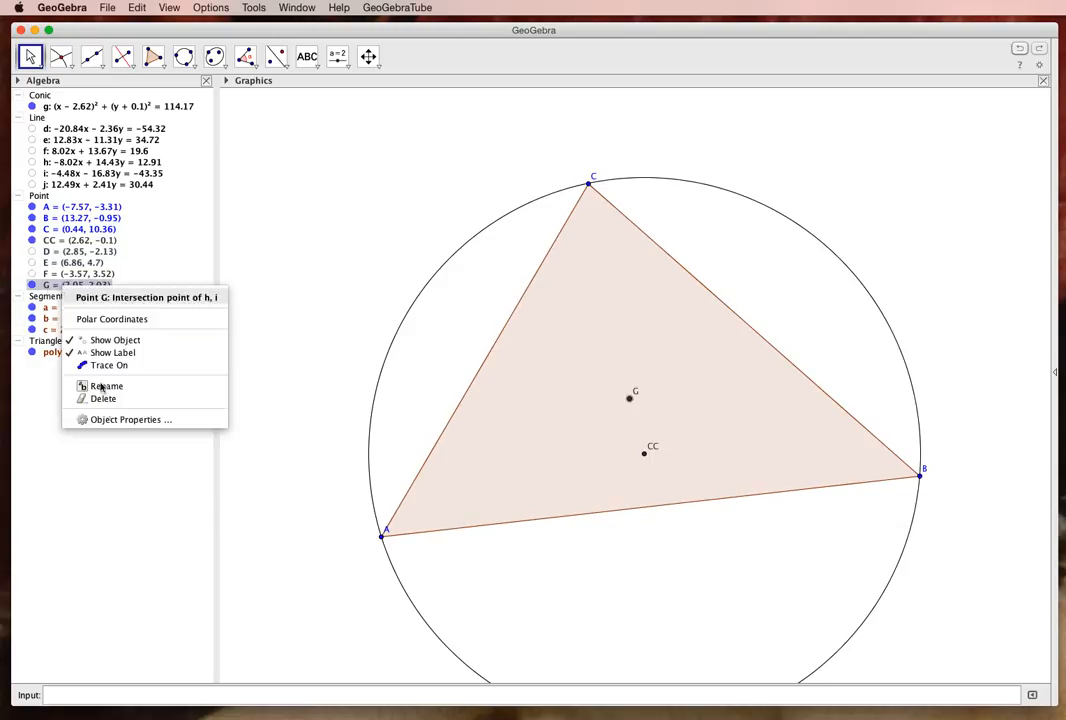
{"action": "left_click", "coordinate": [129, 420]}
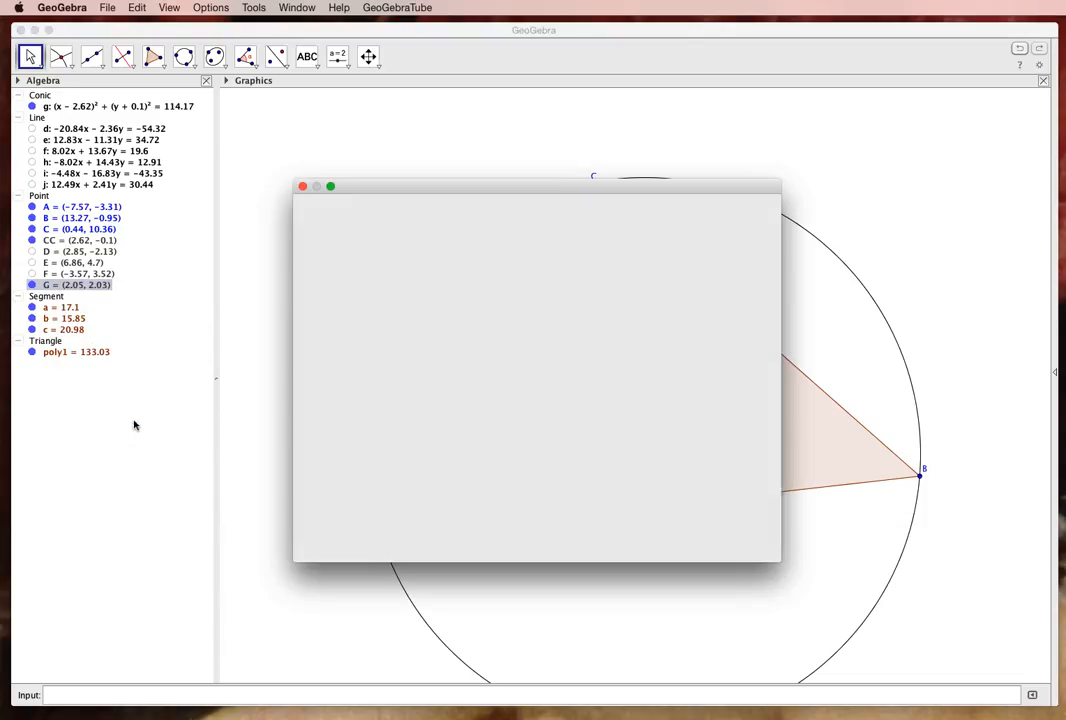
{"action": "double_click", "coordinate": [451, 252]}
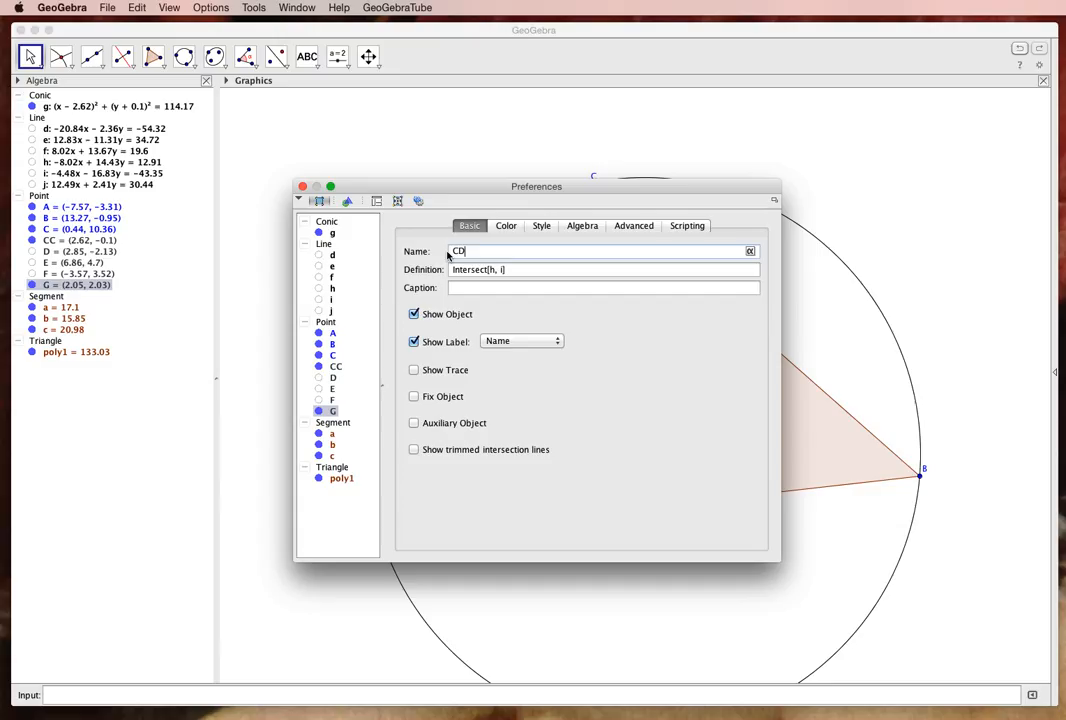
{"action": "key", "text": "Return"}
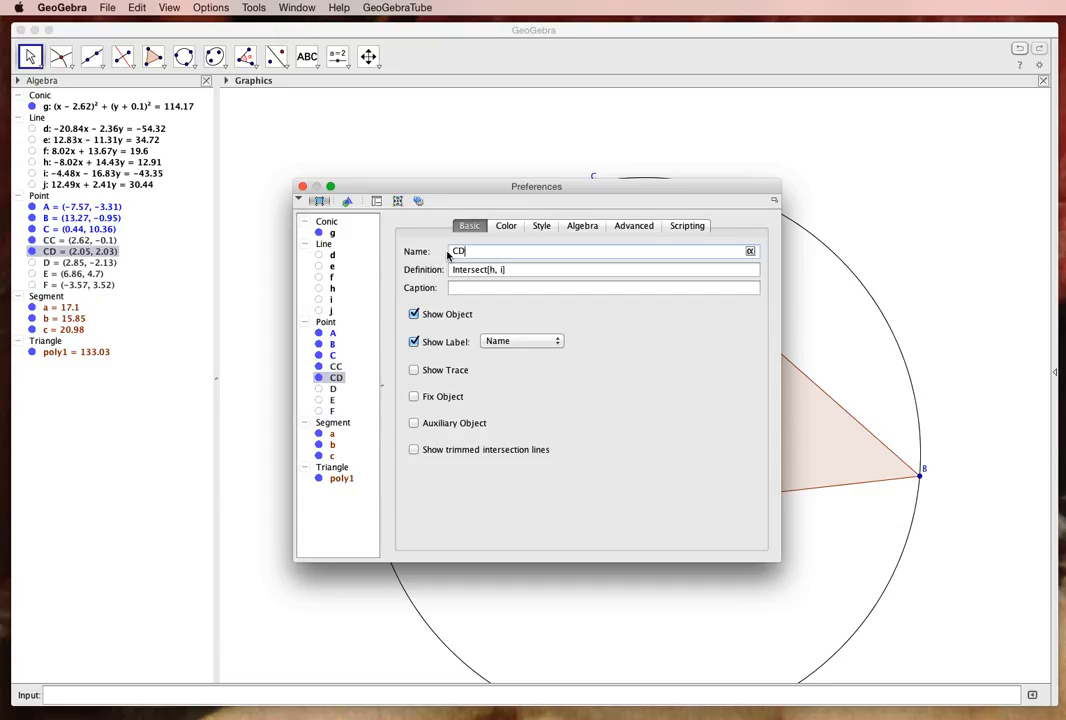
{"action": "left_click", "coordinate": [302, 186]}
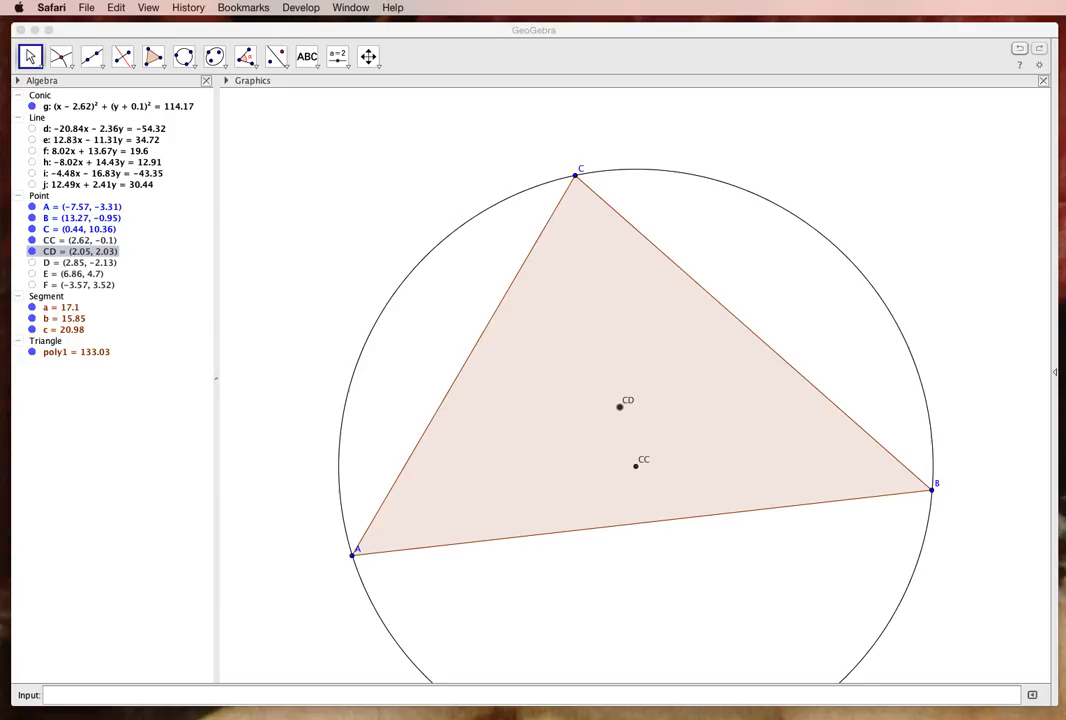
Step: Move vertex B of the triangle to about (14.1, -3.09)
{"action": "left_click", "coordinate": [782, 37]}
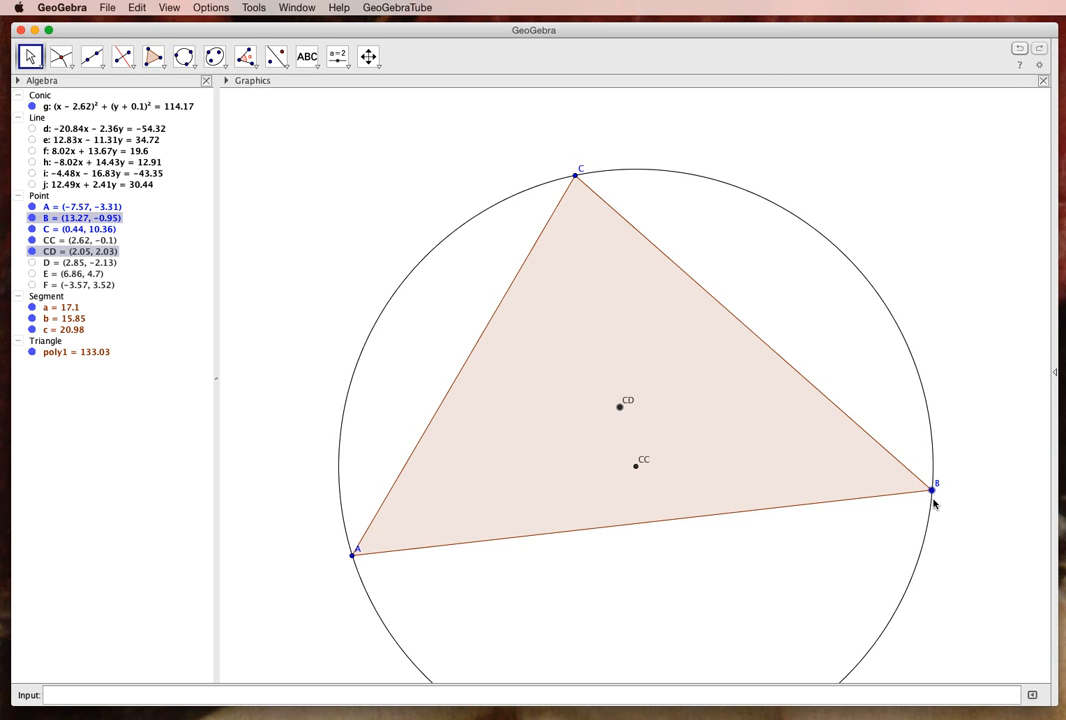
{"action": "left_click_drag", "start_coordinate": [935, 505], "coordinate": [953, 549]}
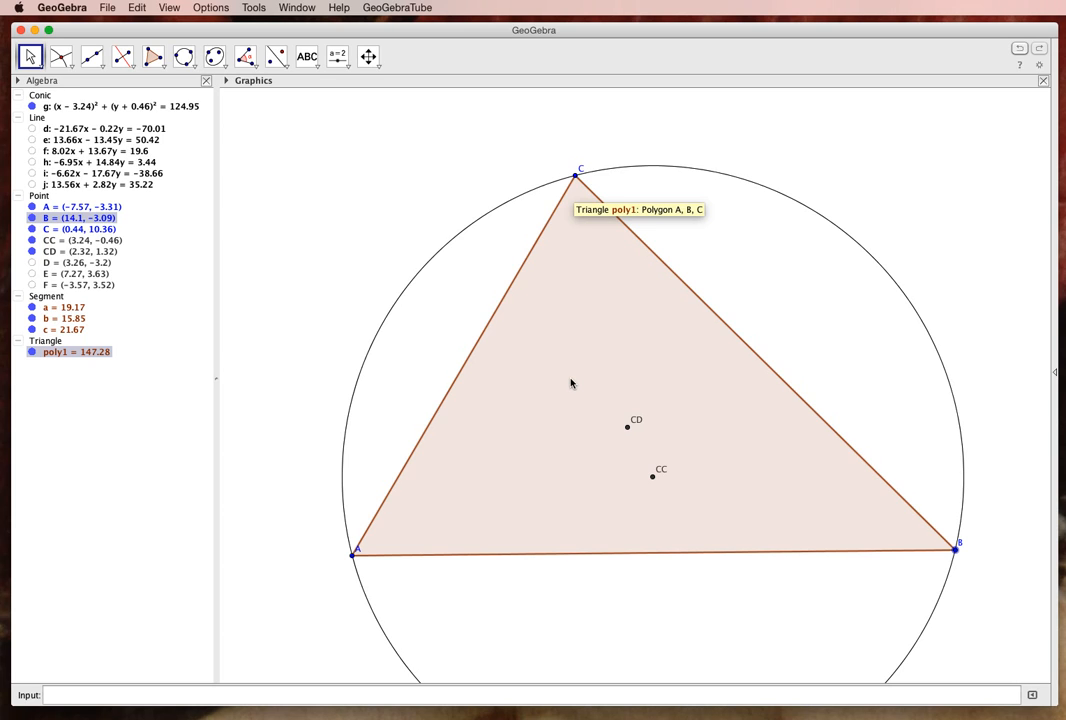
Step: Draw the altitude from vertex C with the Perpendicular Line tool, perpendicular to side AB
{"action": "left_click", "coordinate": [131, 68]}
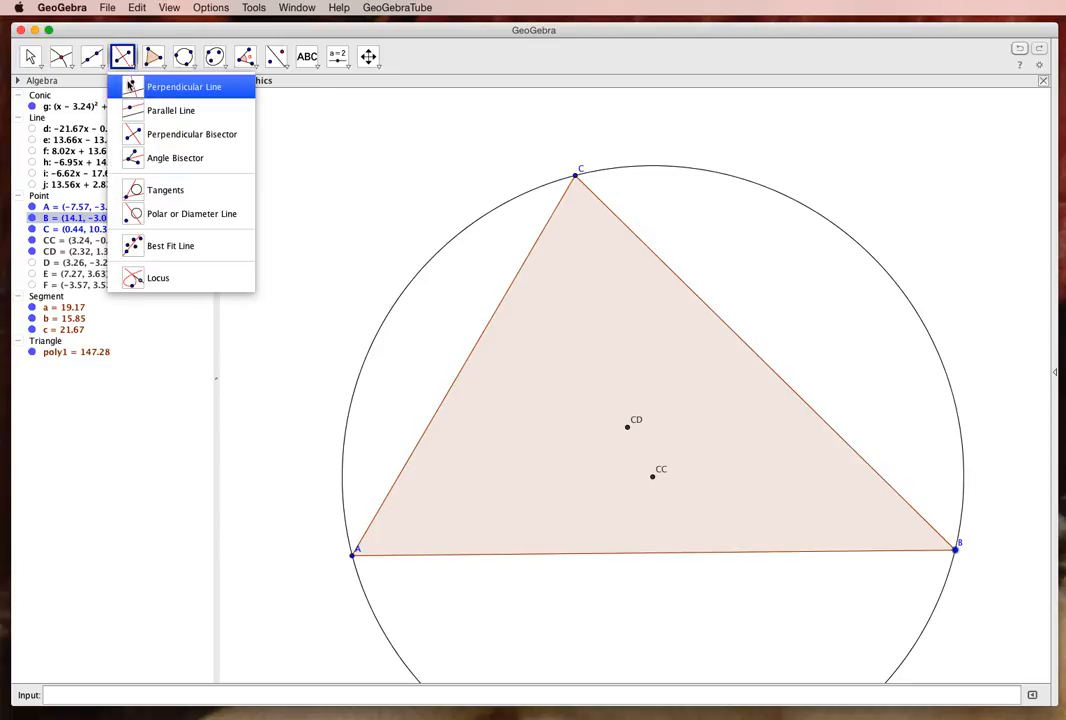
{"action": "left_click", "coordinate": [130, 88]}
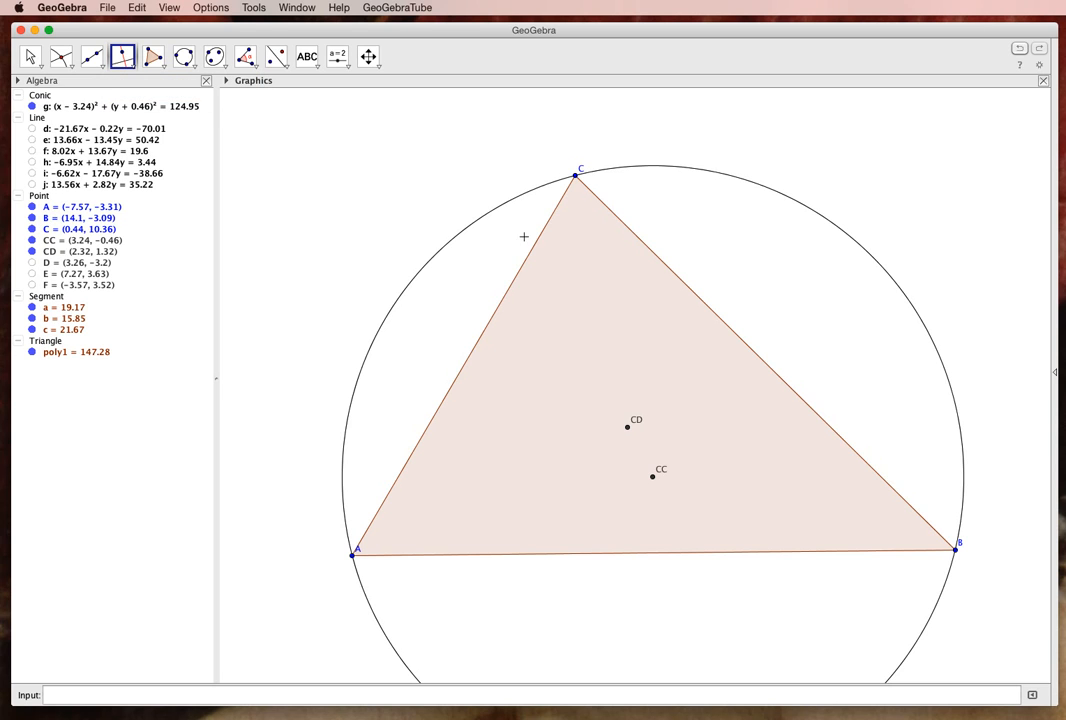
{"action": "left_click", "coordinate": [576, 178]}
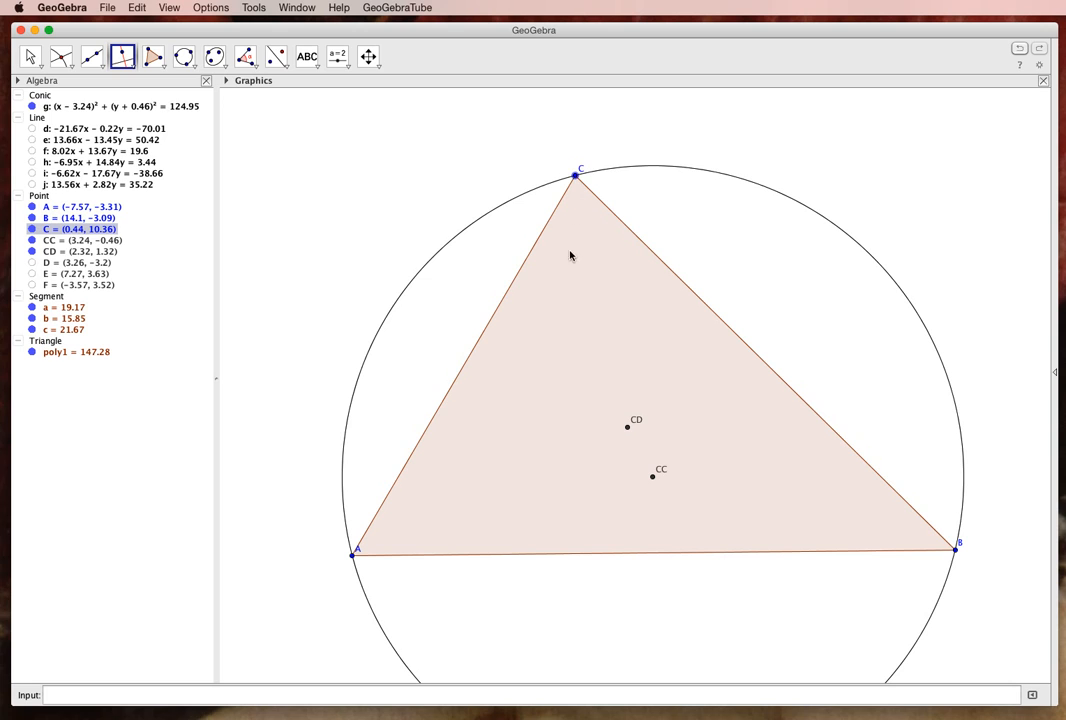
{"action": "left_click", "coordinate": [577, 555]}
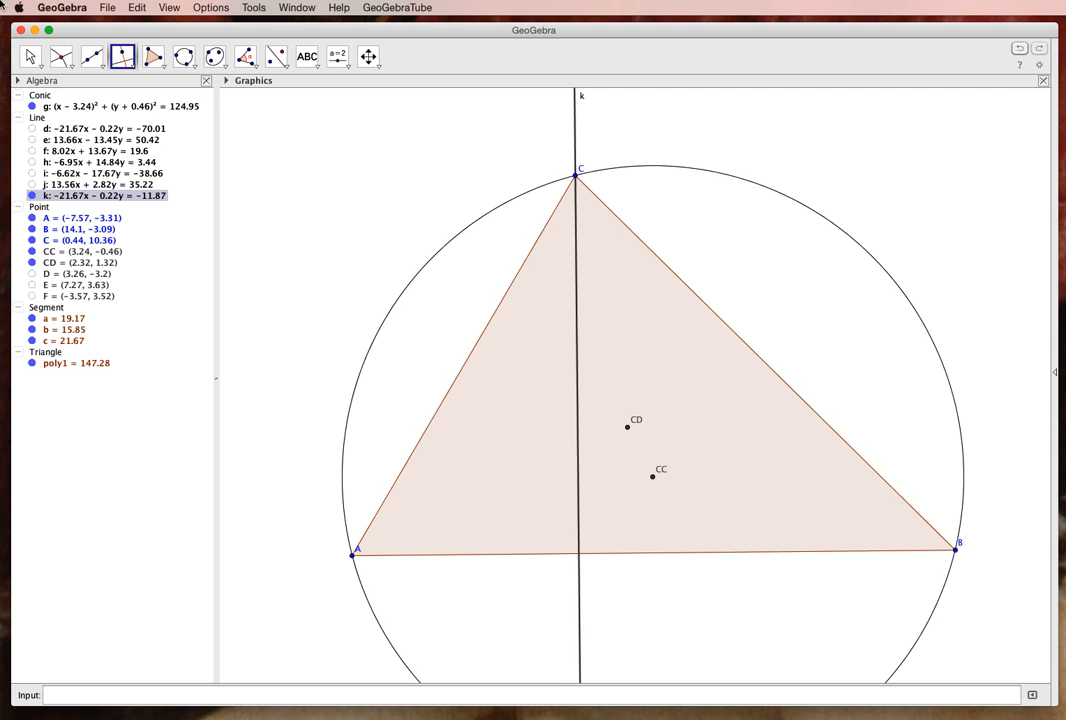
Step: Test the altitude from C by moving vertex B to about (10.06, -6.68) and on to about (12.57, -3.99)
{"action": "left_click", "coordinate": [30, 56]}
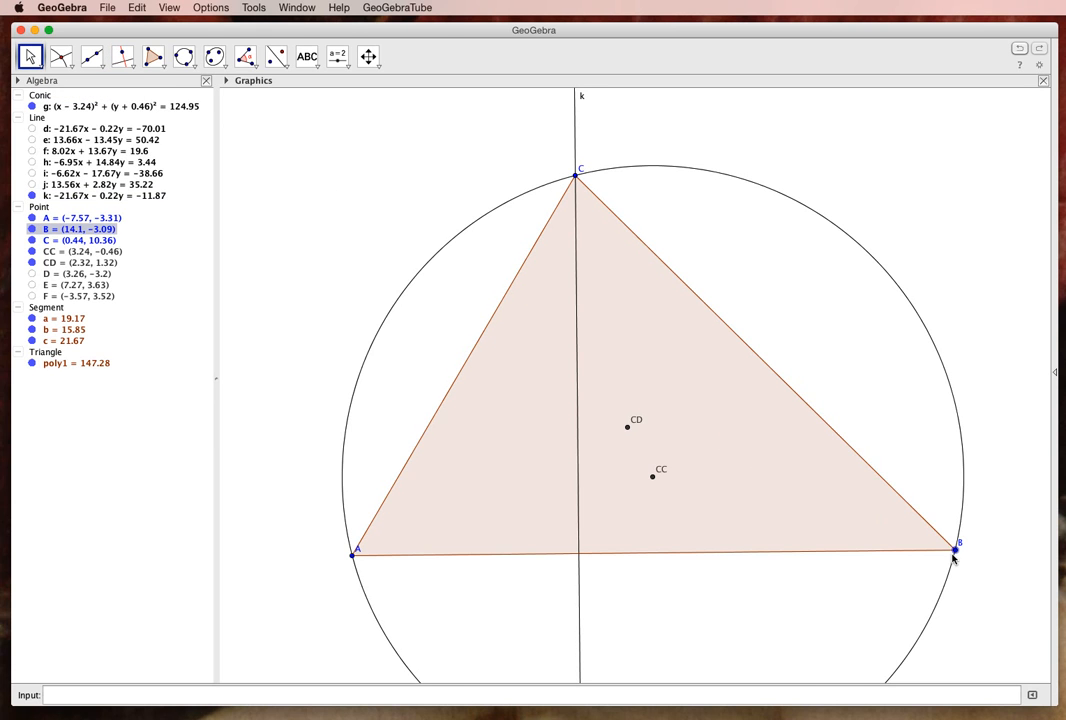
{"action": "left_click_drag", "start_coordinate": [957, 553], "coordinate": [843, 649]}
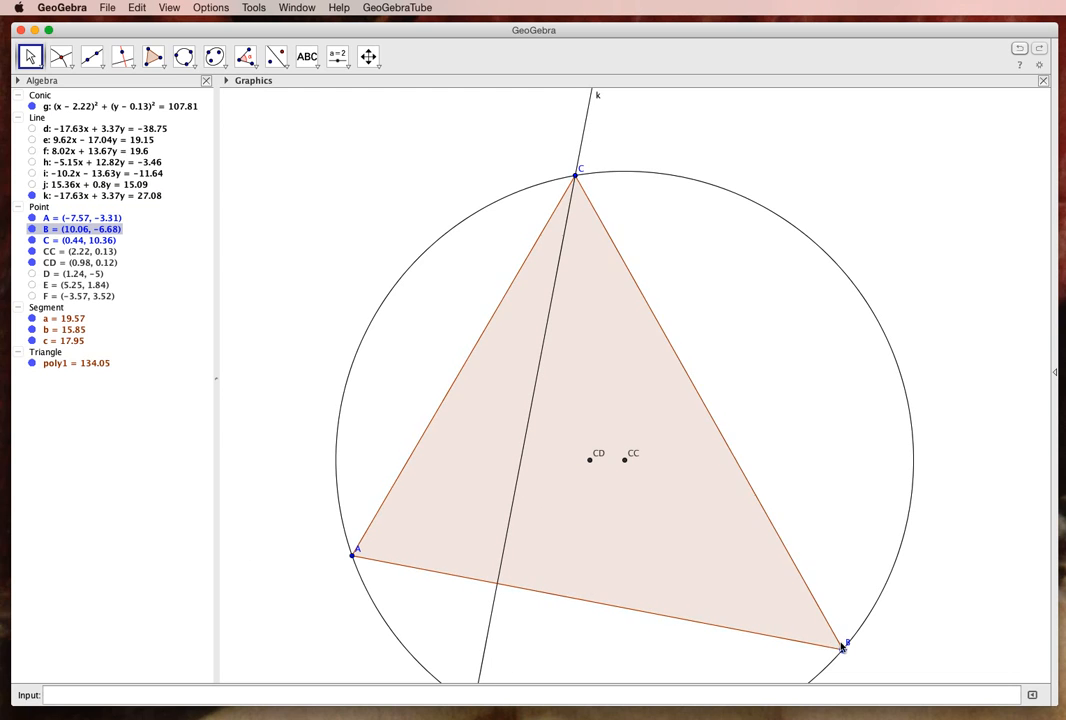
{"action": "left_click_drag", "start_coordinate": [843, 651], "coordinate": [913, 579]}
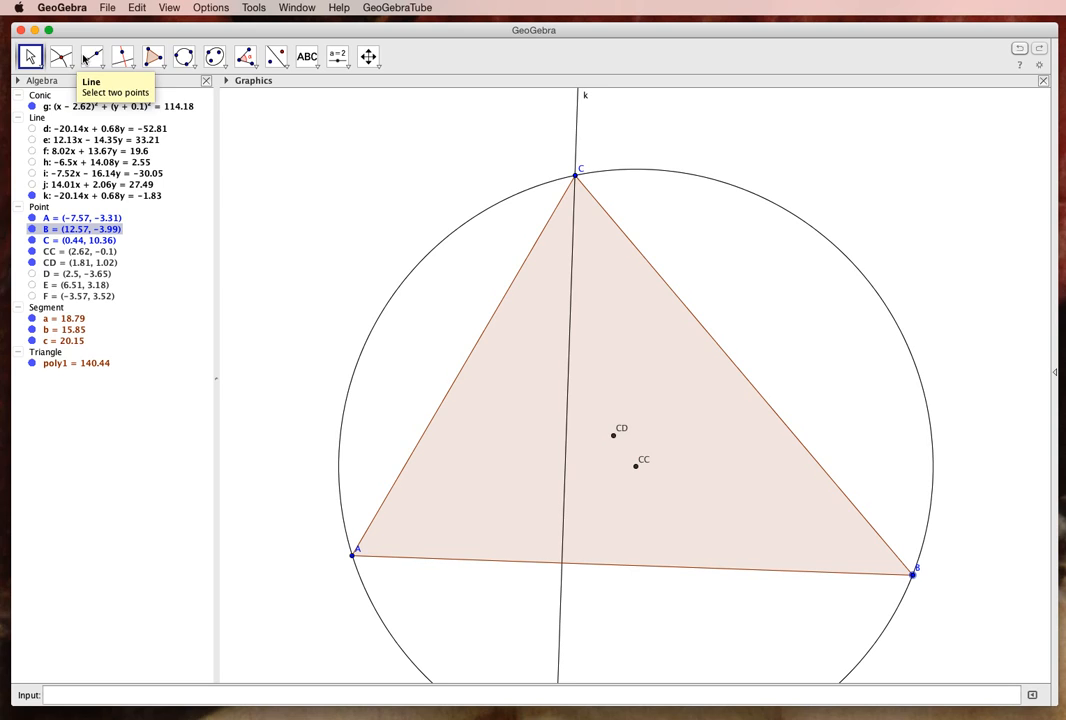
Step: Draw the altitudes from A perpendicular to side BC and from B perpendicular to side AC
{"action": "left_click", "coordinate": [121, 57]}
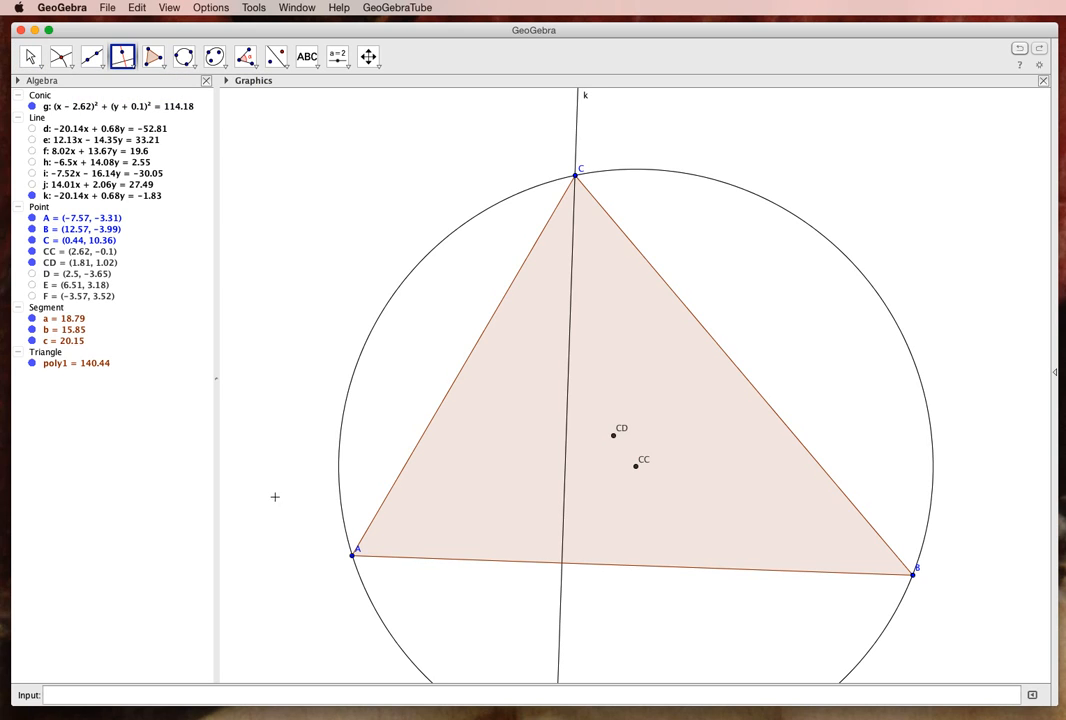
{"action": "left_click", "coordinate": [352, 556]}
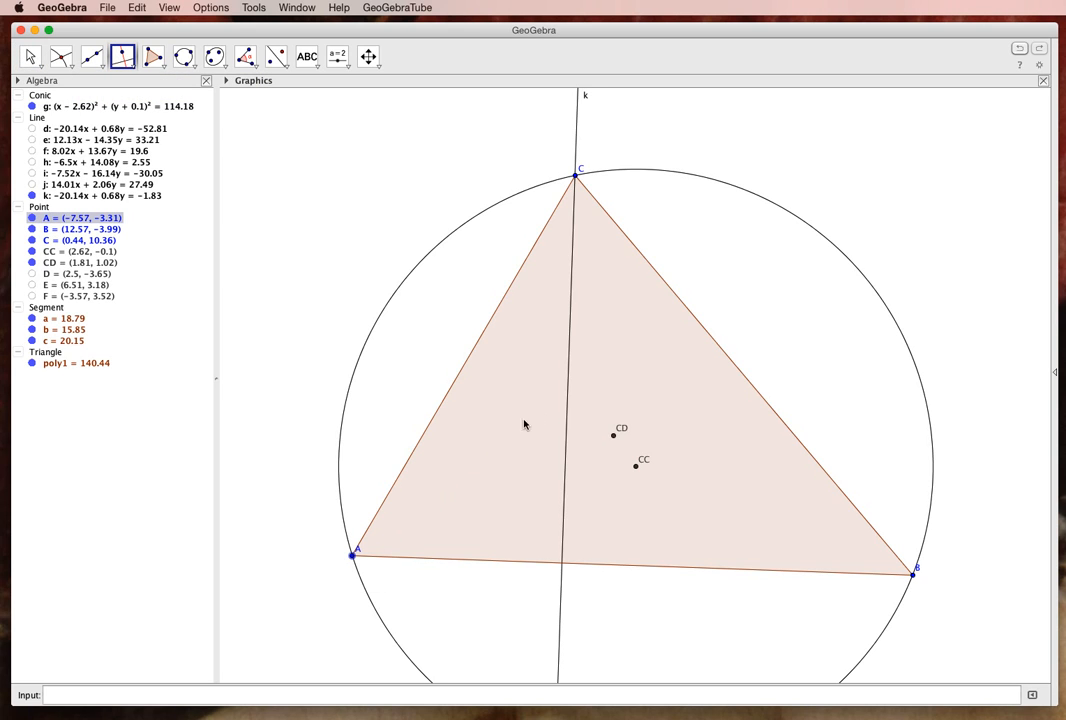
{"action": "left_click", "coordinate": [652, 270]}
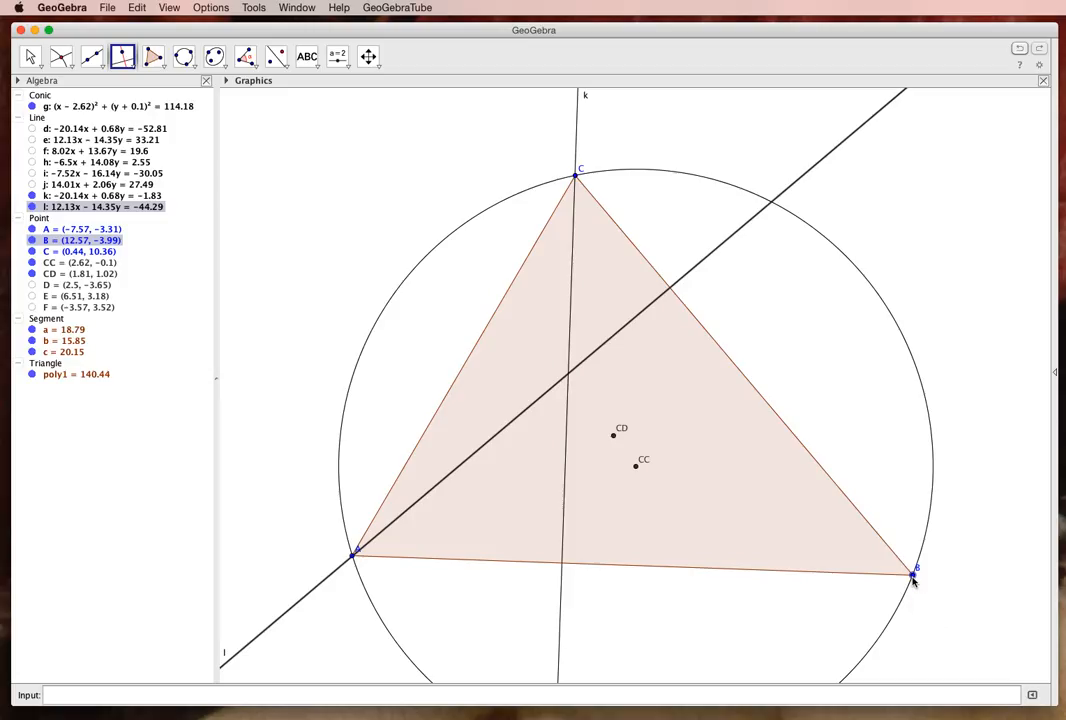
{"action": "left_click", "coordinate": [474, 344]}
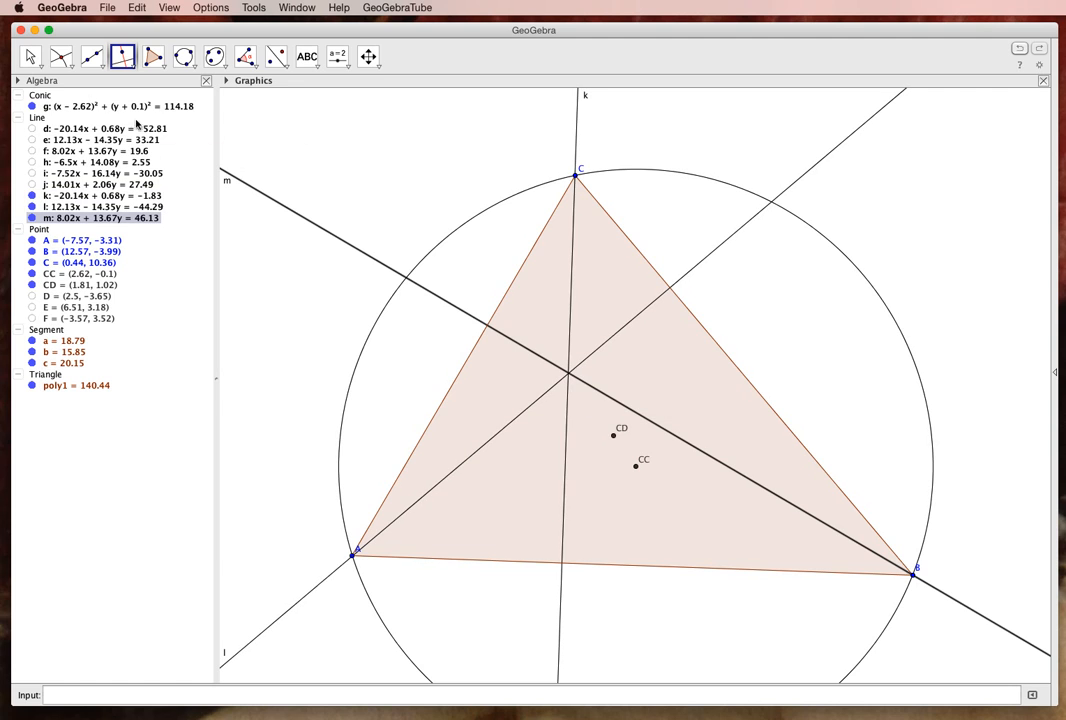
Step: Mark the common crossing point of the three altitudes with the Intersect tool and hide the altitude lines
{"action": "left_click", "coordinate": [61, 56]}
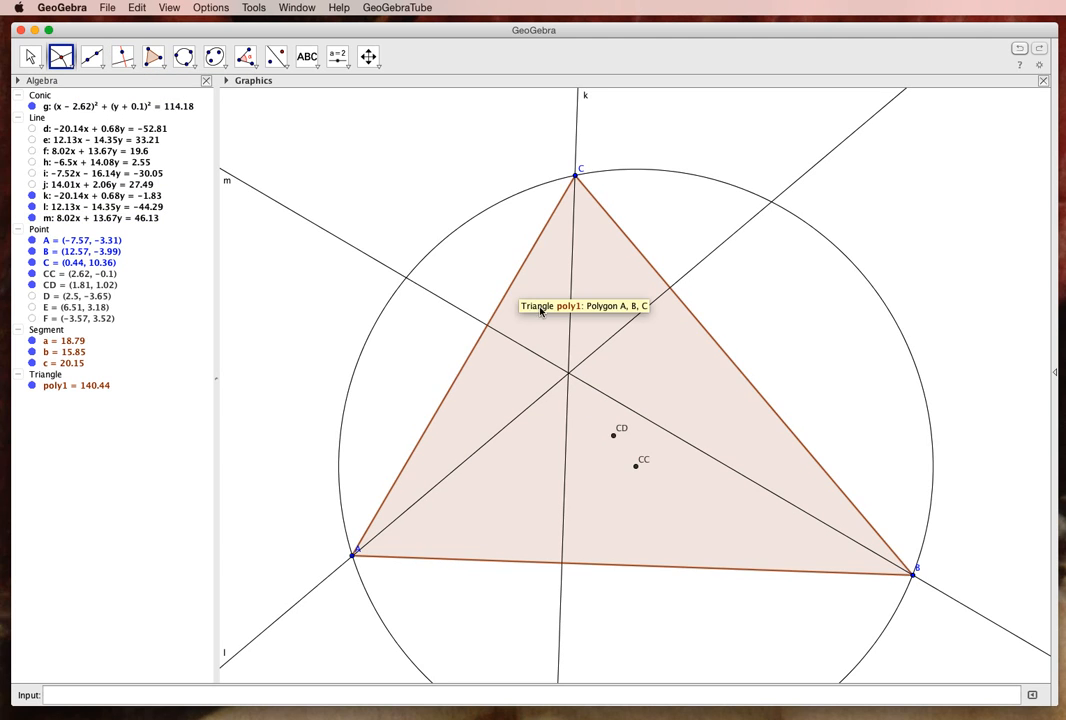
{"action": "left_click", "coordinate": [568, 374]}
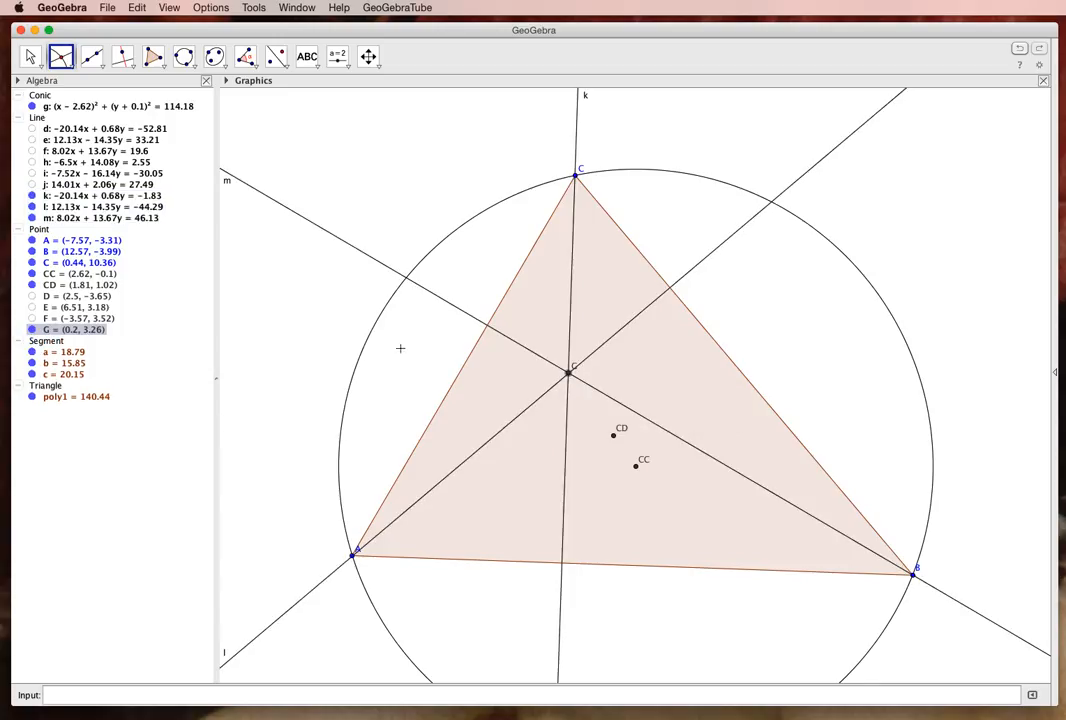
{"action": "left_click", "coordinate": [32, 218]}
{"action": "left_click", "coordinate": [32, 207]}
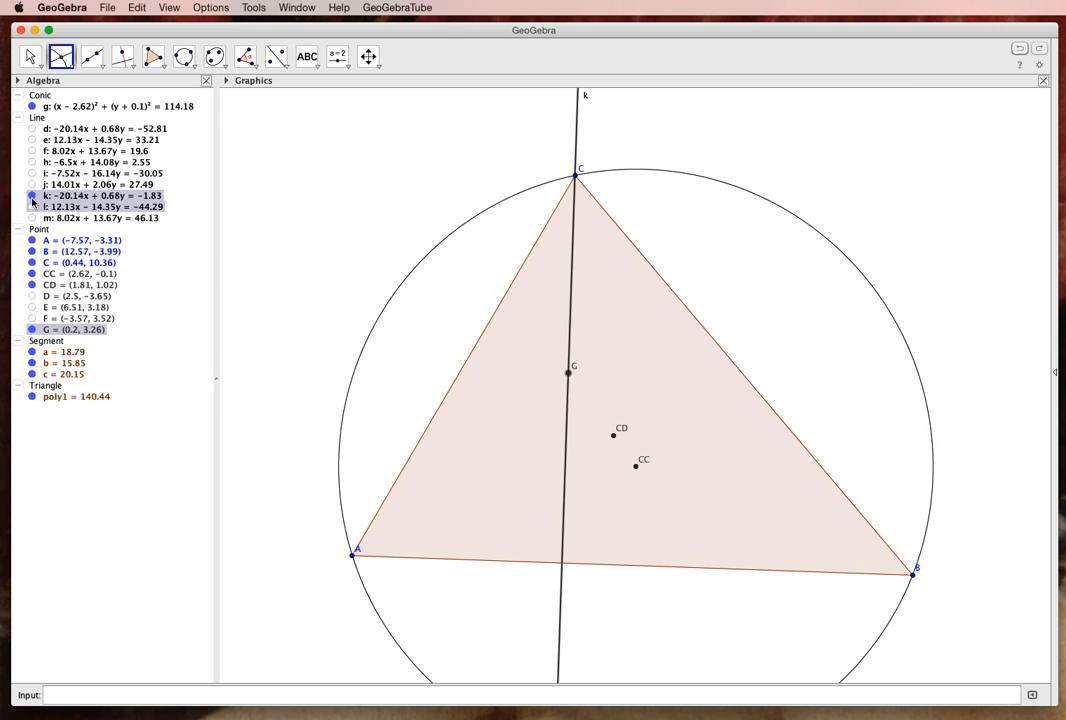
{"action": "left_click", "coordinate": [32, 196]}
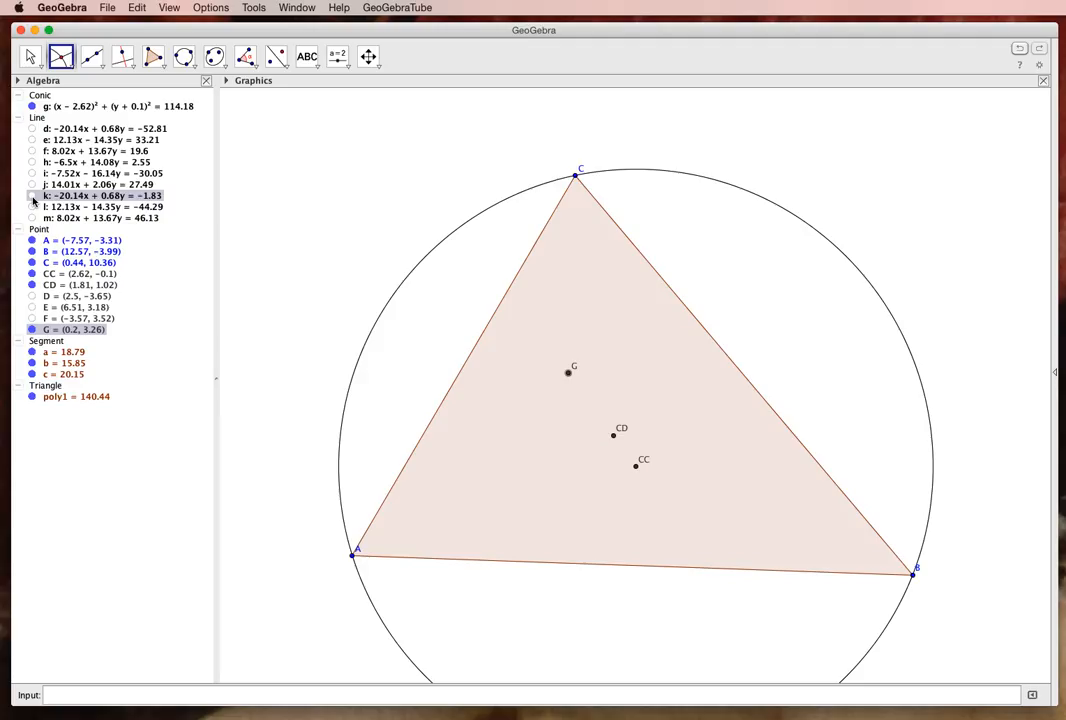
Step: Rename the altitudes' crossing point G as OC in its object properties
{"action": "right_click", "coordinate": [52, 330]}
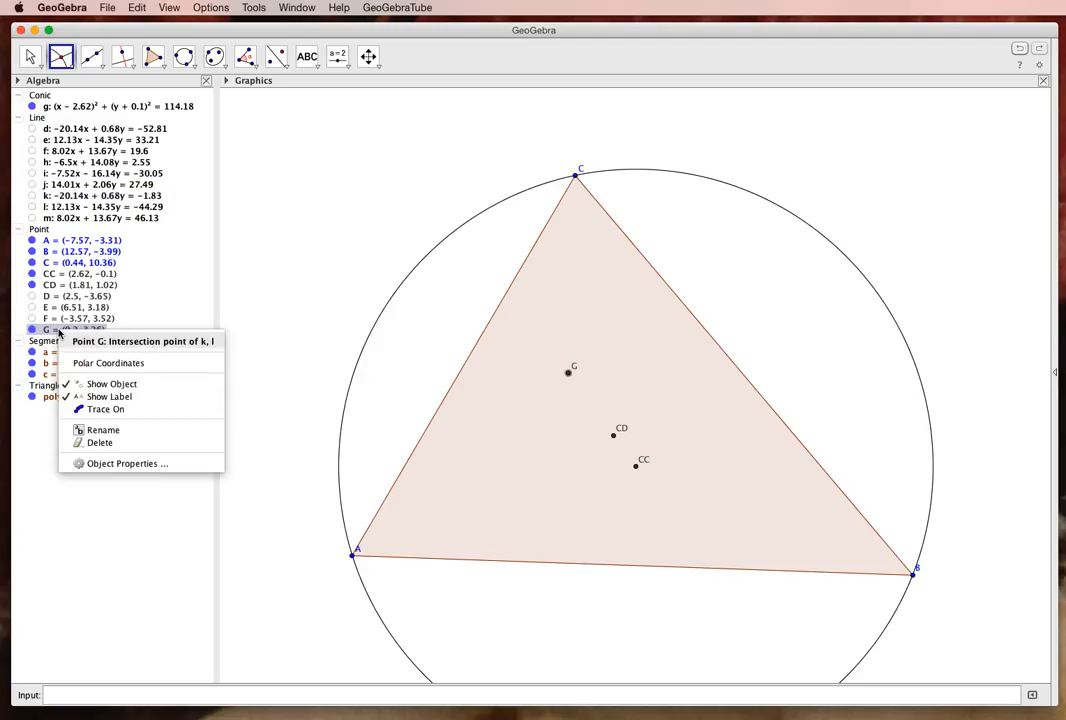
{"action": "left_click", "coordinate": [130, 464]}
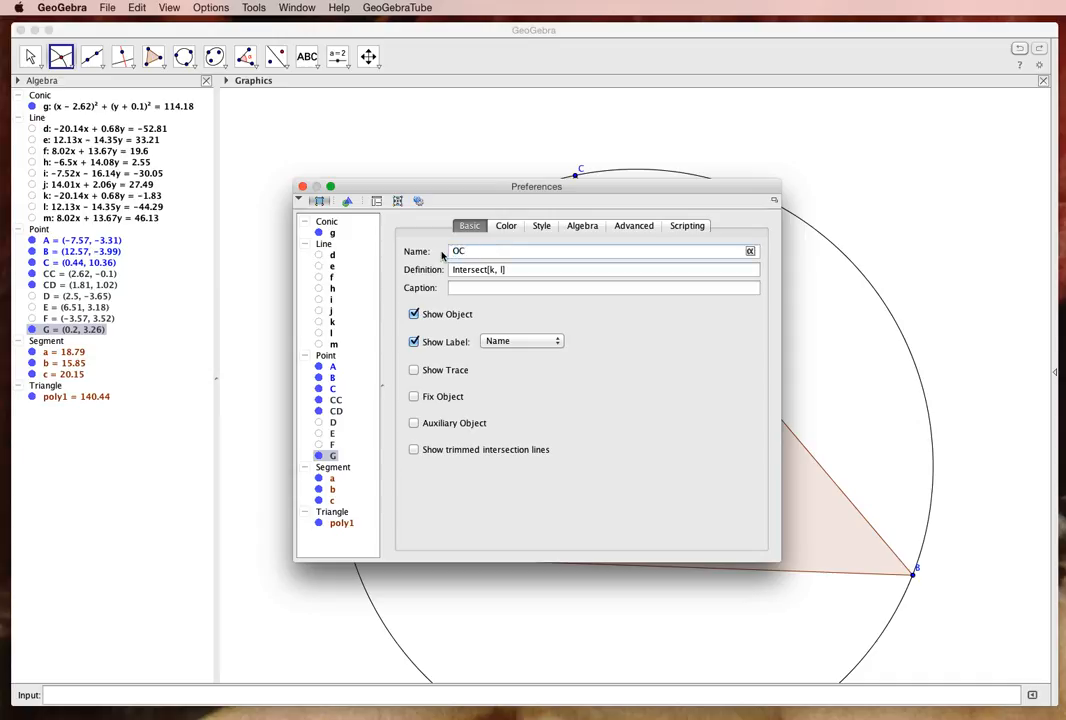
{"action": "key", "text": "Tab"}
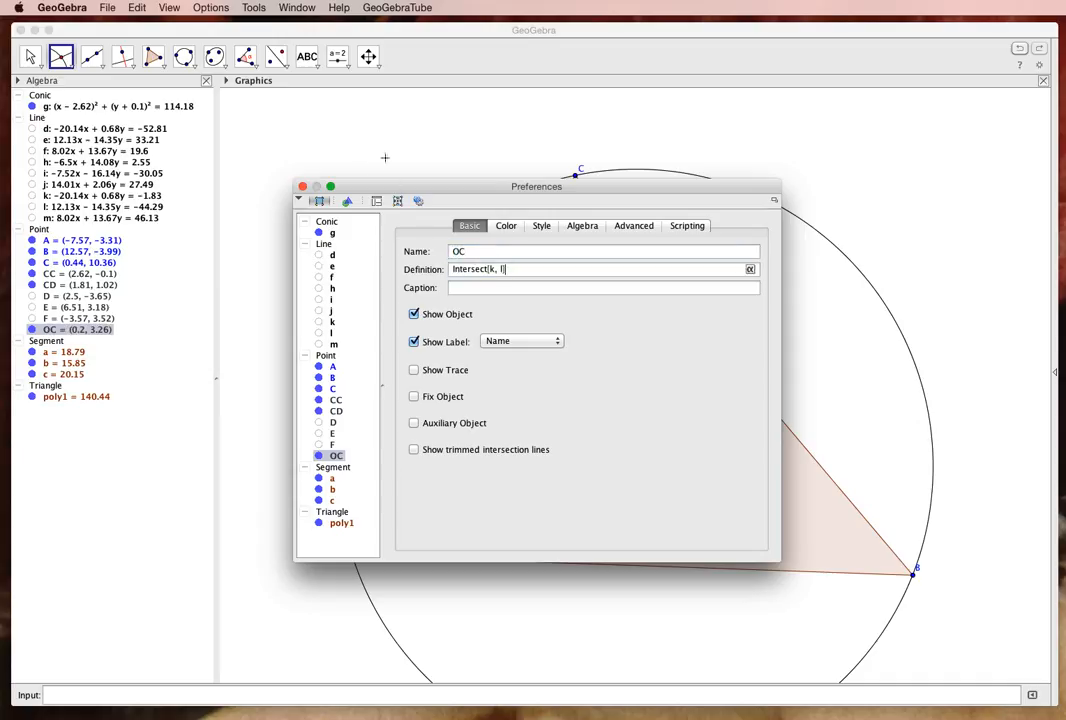
{"action": "left_click", "coordinate": [303, 188]}
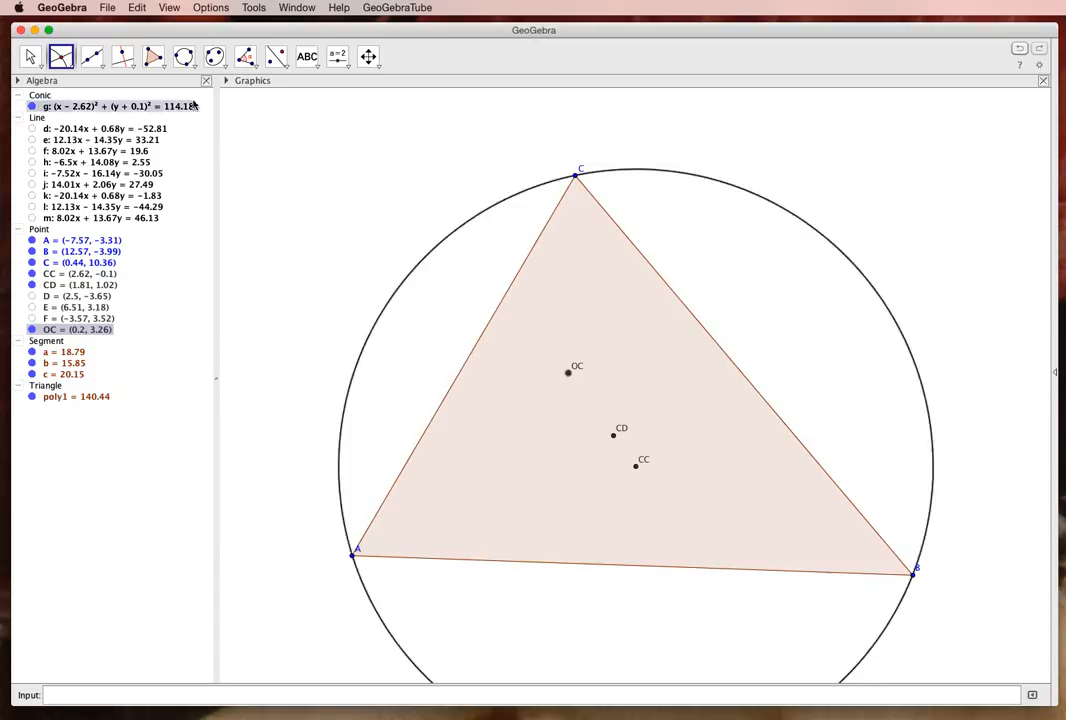
Step: Move vertex B to about (15.15, -3.54) to spread the points OC, CD and CC apart
{"action": "left_click", "coordinate": [30, 57]}
{"action": "left_click_drag", "start_coordinate": [911, 573], "coordinate": [985, 562]}
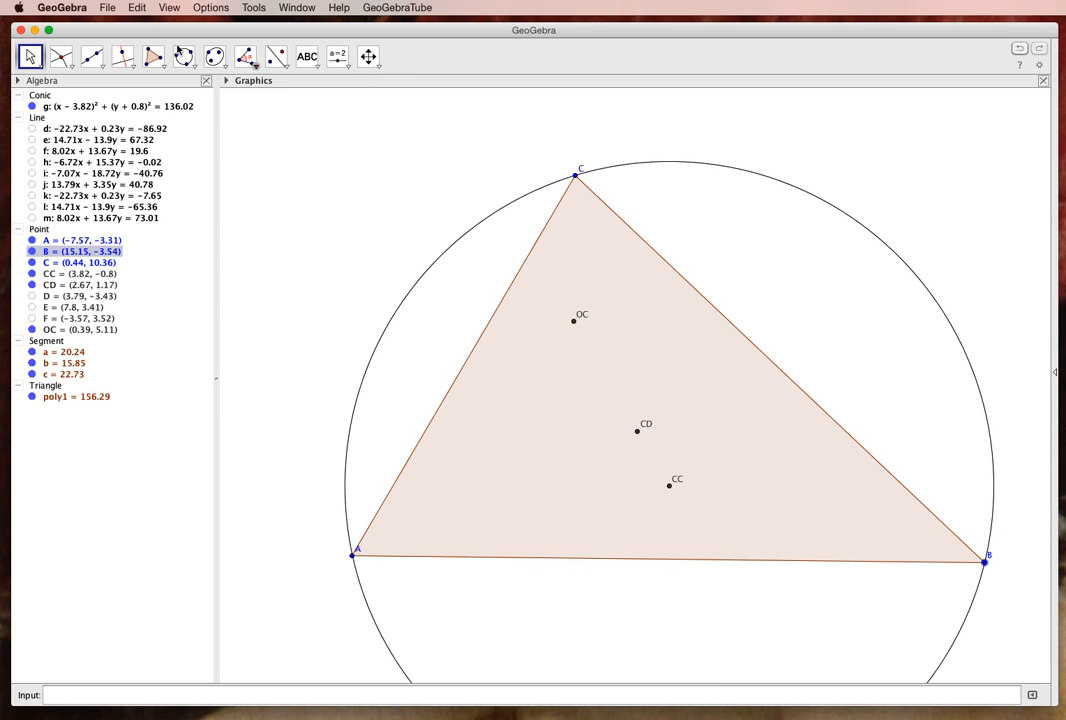
Step: Draw a line through points OC and CC with the Line tool
{"action": "left_click", "coordinate": [92, 56]}
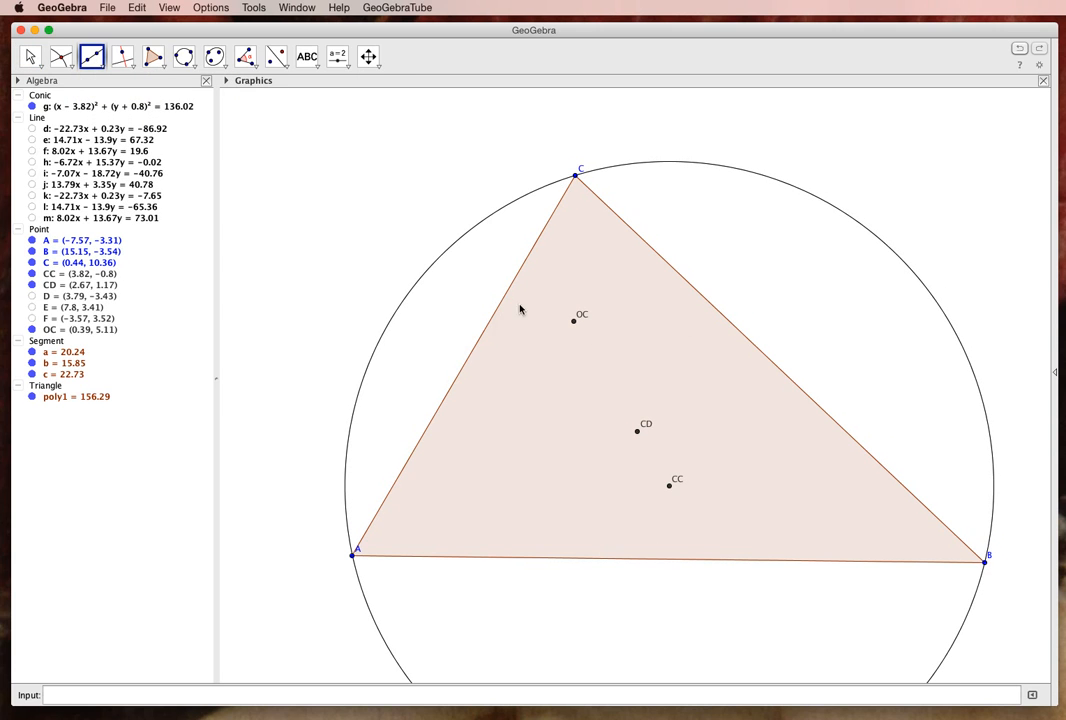
{"action": "left_click", "coordinate": [574, 321]}
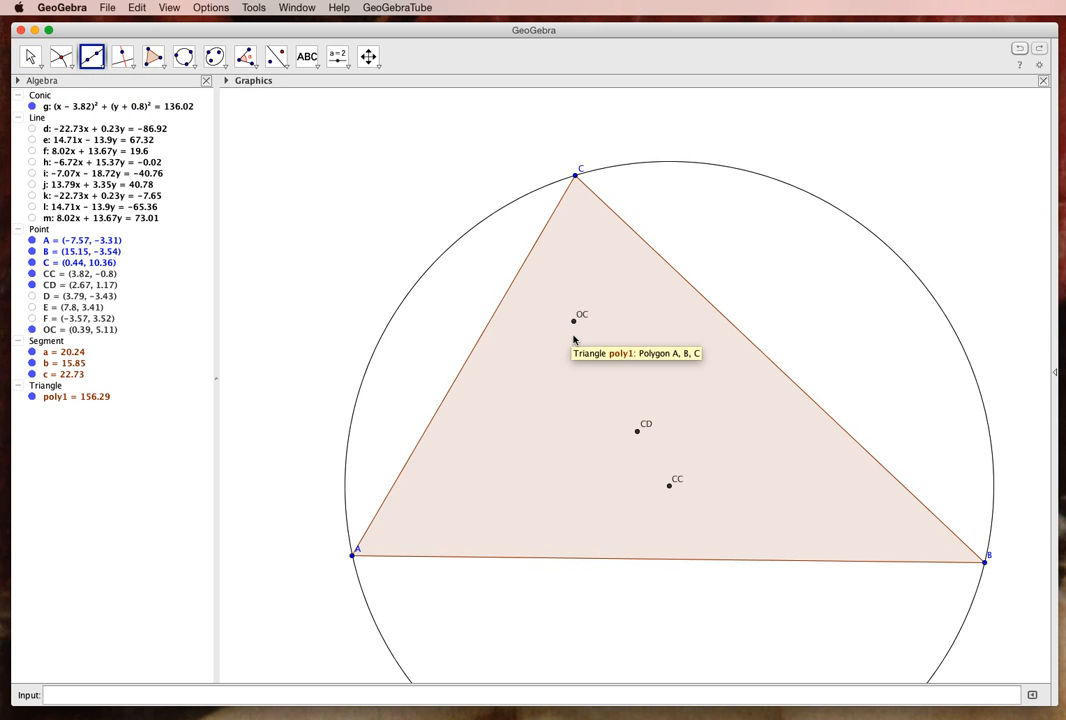
{"action": "left_click", "coordinate": [669, 486]}
{"action": "left_click", "coordinate": [669, 486]}
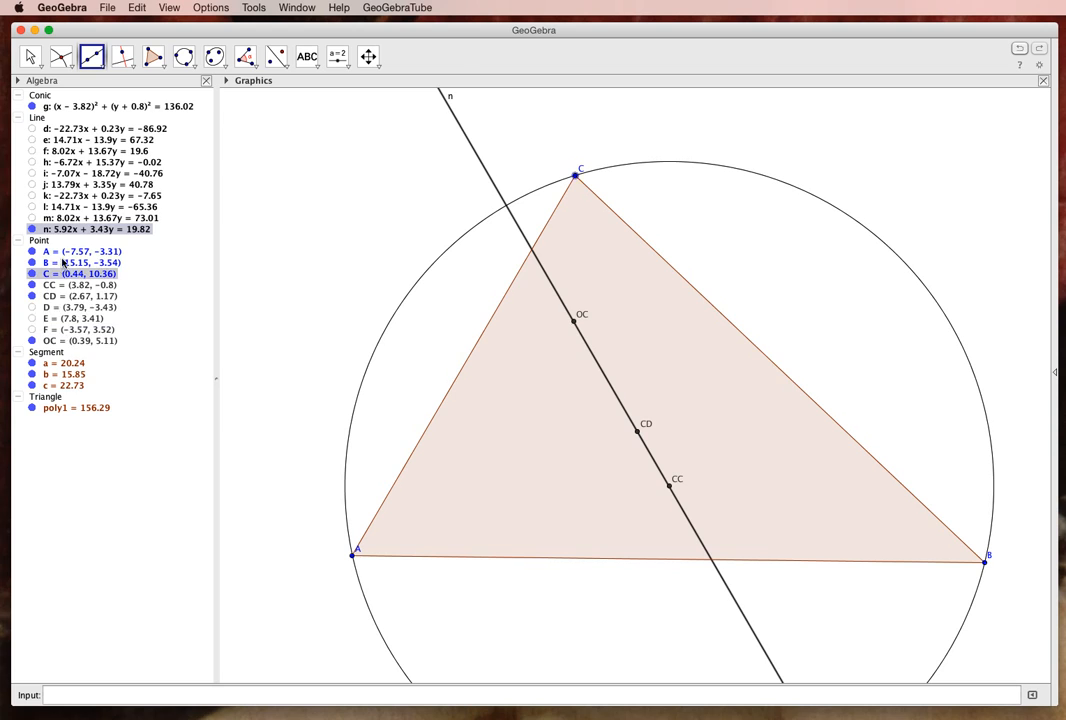
Step: Hide the label of the line through OC and CC, and move vertex B to about (14, -3.19)
{"action": "right_click", "coordinate": [63, 231]}
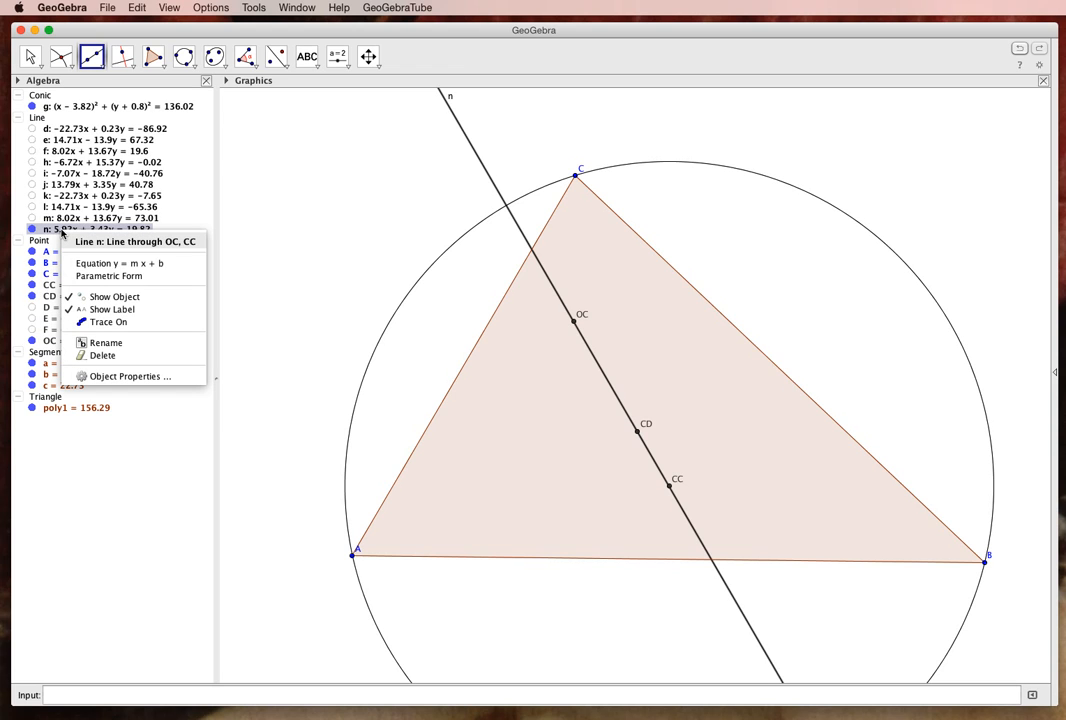
{"action": "left_click", "coordinate": [107, 315]}
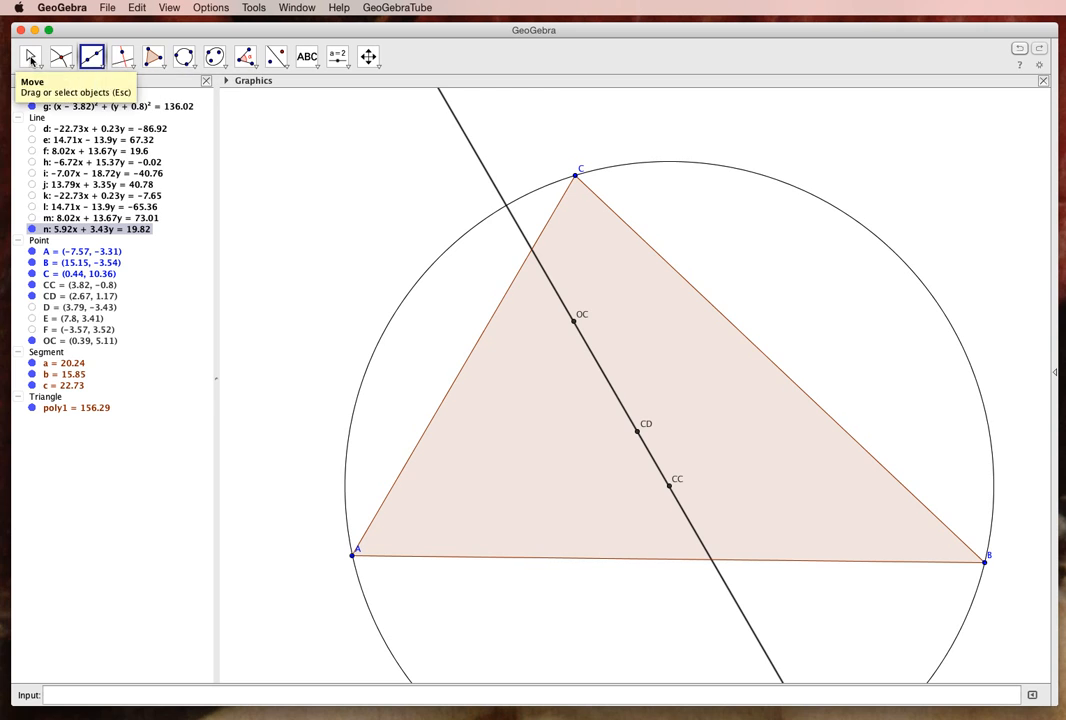
{"action": "left_click", "coordinate": [30, 57]}
{"action": "left_click", "coordinate": [576, 425]}
{"action": "left_click_drag", "start_coordinate": [985, 561], "coordinate": [953, 557]}
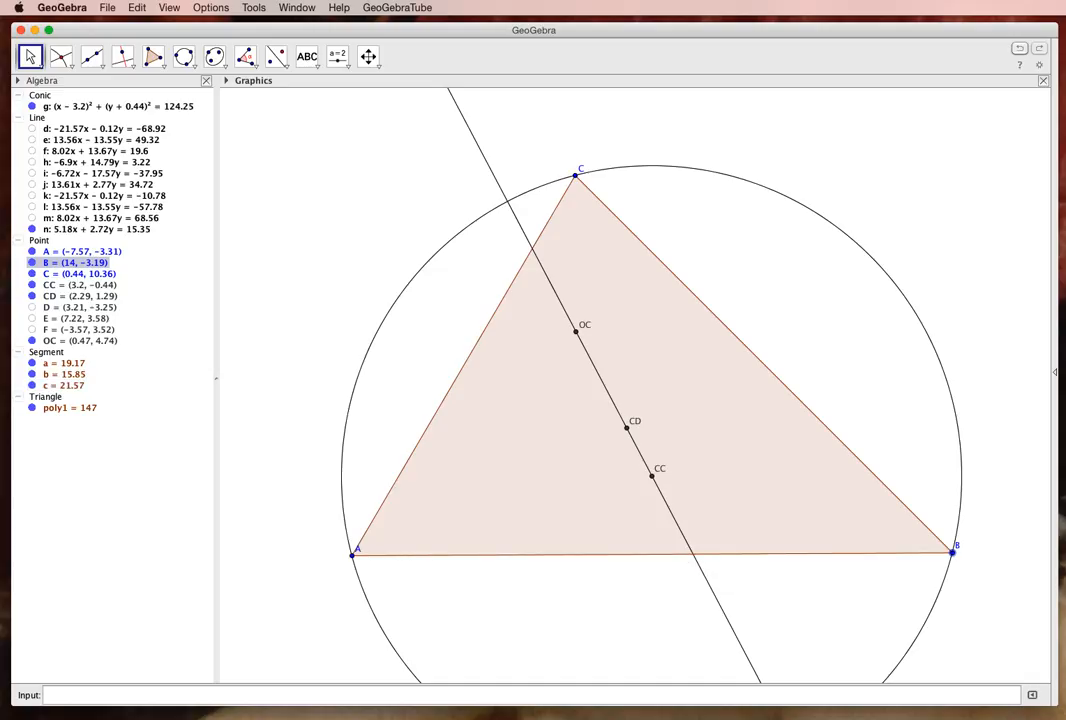
{"action": "key", "text": "super+Tab"}
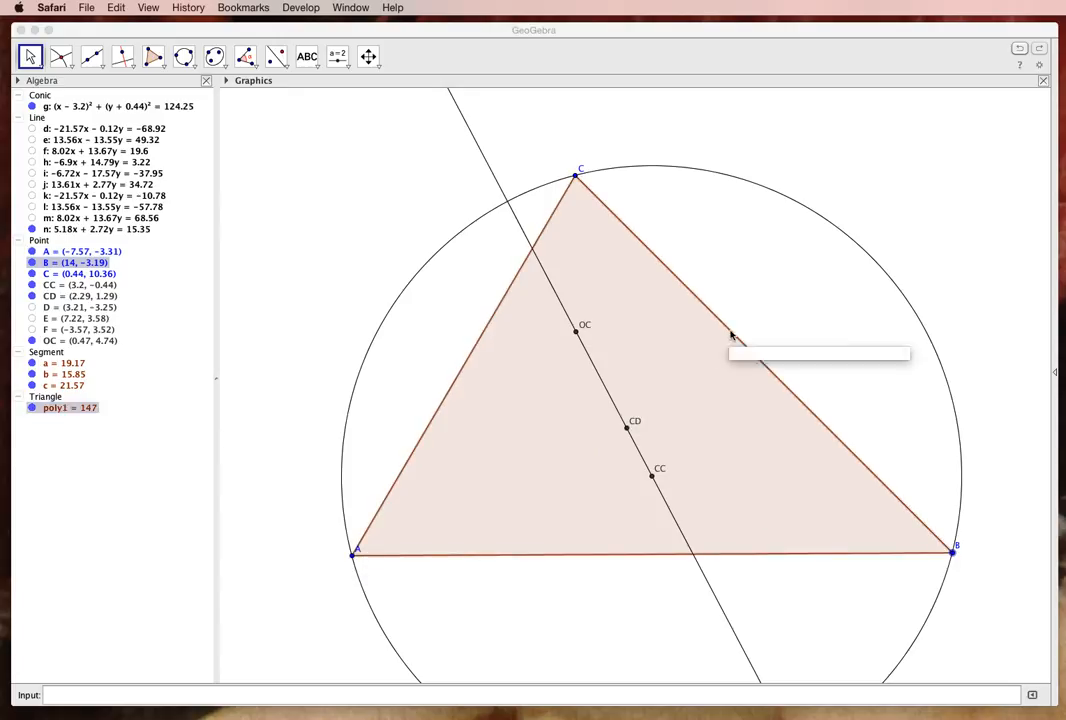
{"action": "scroll", "coordinate": [310, 270], "scroll_direction": "down", "scroll_amount": 2}
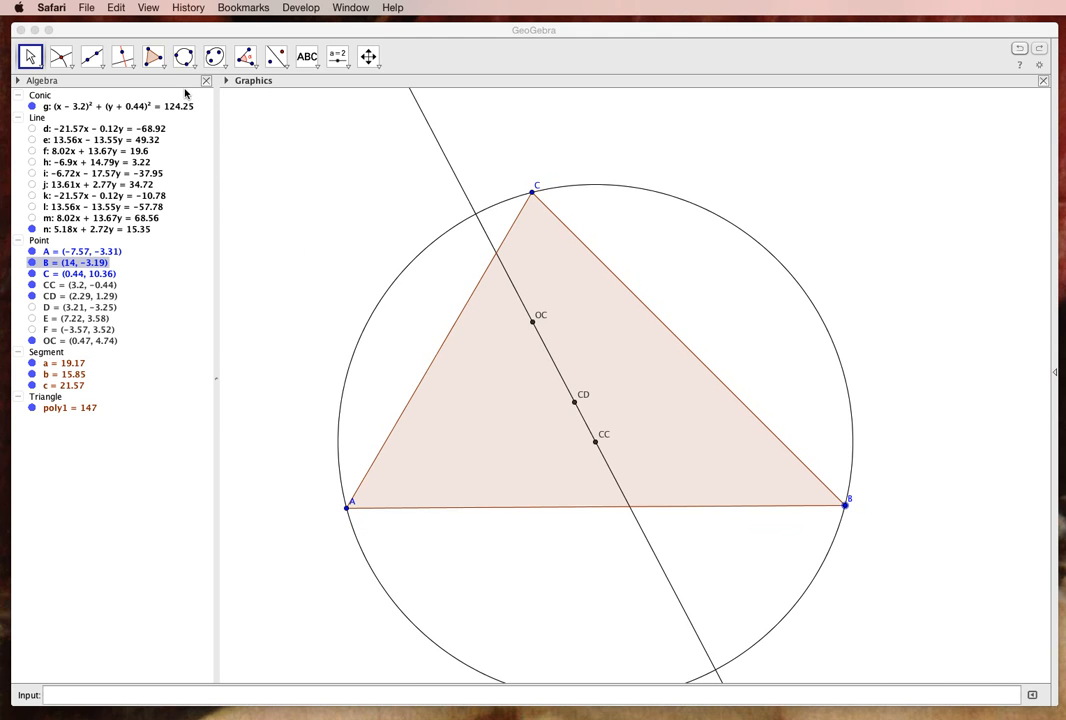
{"action": "scroll", "coordinate": [324, 203], "scroll_direction": "up", "scroll_amount": 3}
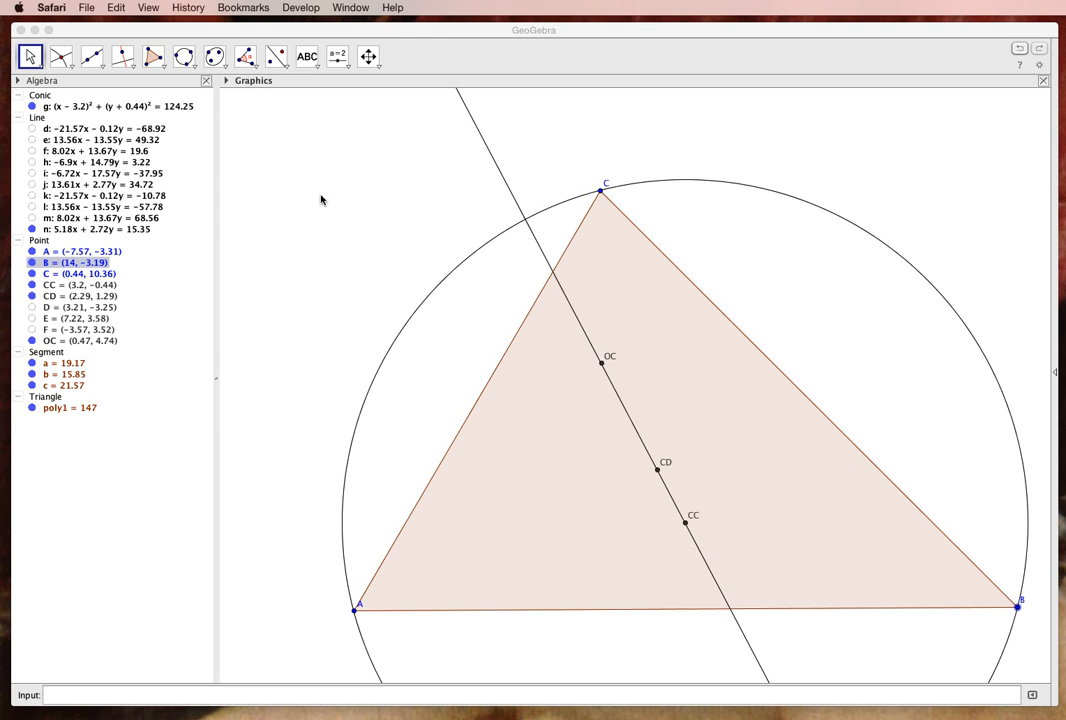
Step: Construct the bisector of the angle at vertex A from points B, A and C with the Angle Bisector tool
{"action": "left_click", "coordinate": [256, 64]}
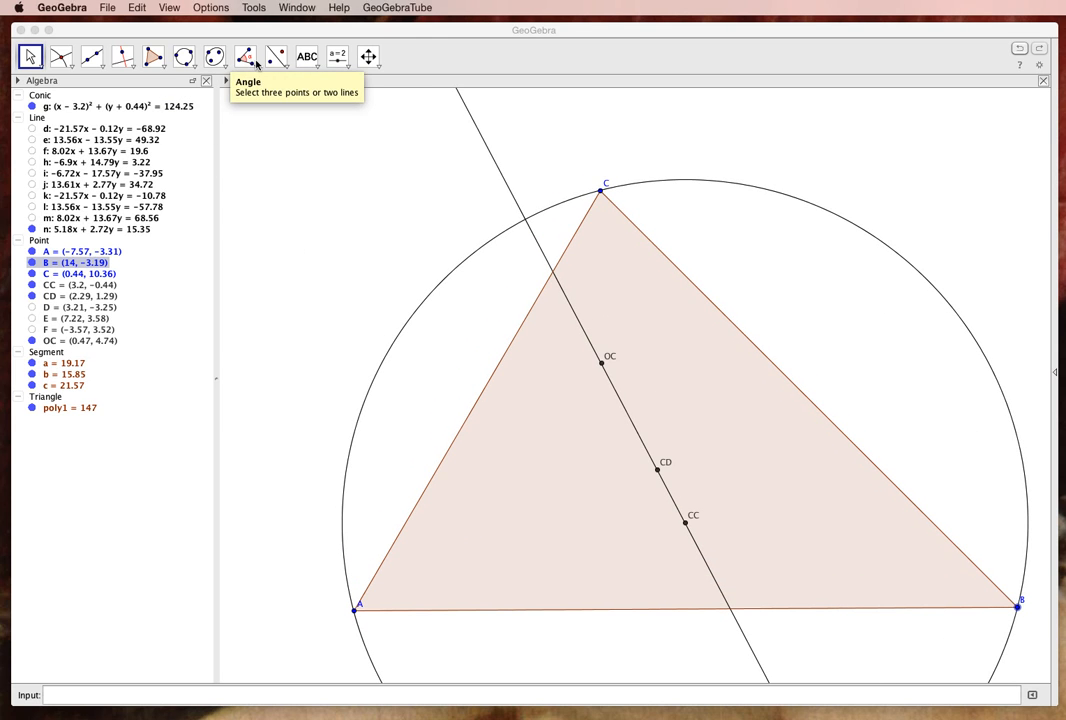
{"action": "left_click", "coordinate": [256, 64]}
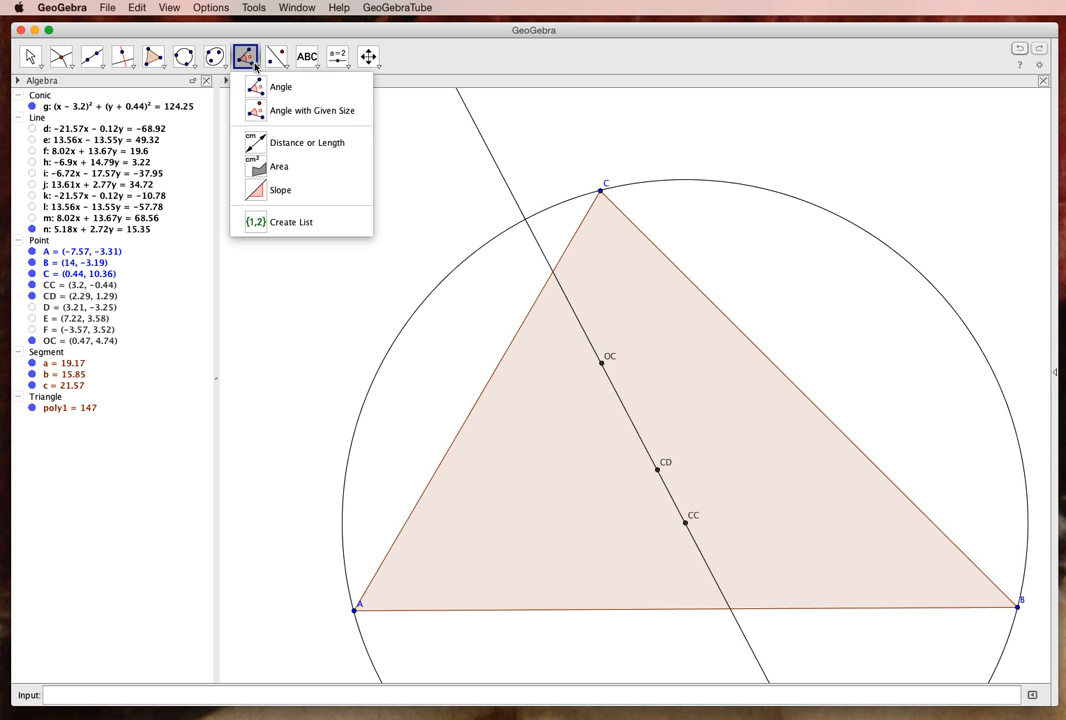
{"action": "mouse_move", "coordinate": [155, 68]}
{"action": "mouse_move", "coordinate": [56, 66]}
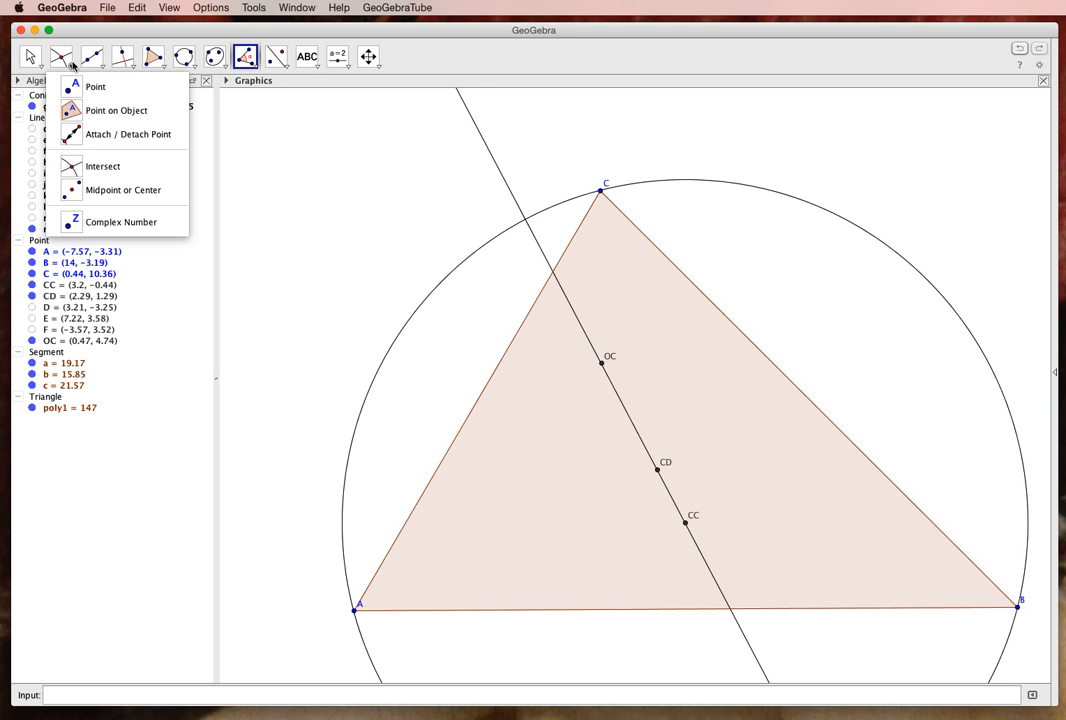
{"action": "mouse_move", "coordinate": [104, 68]}
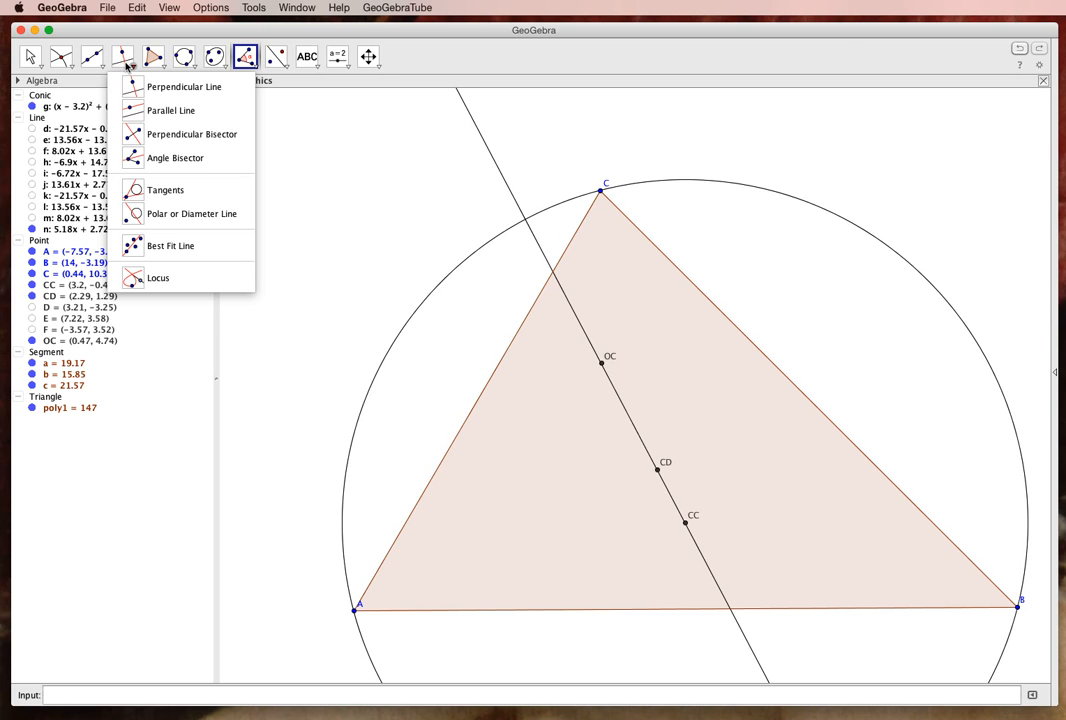
{"action": "left_click", "coordinate": [133, 160]}
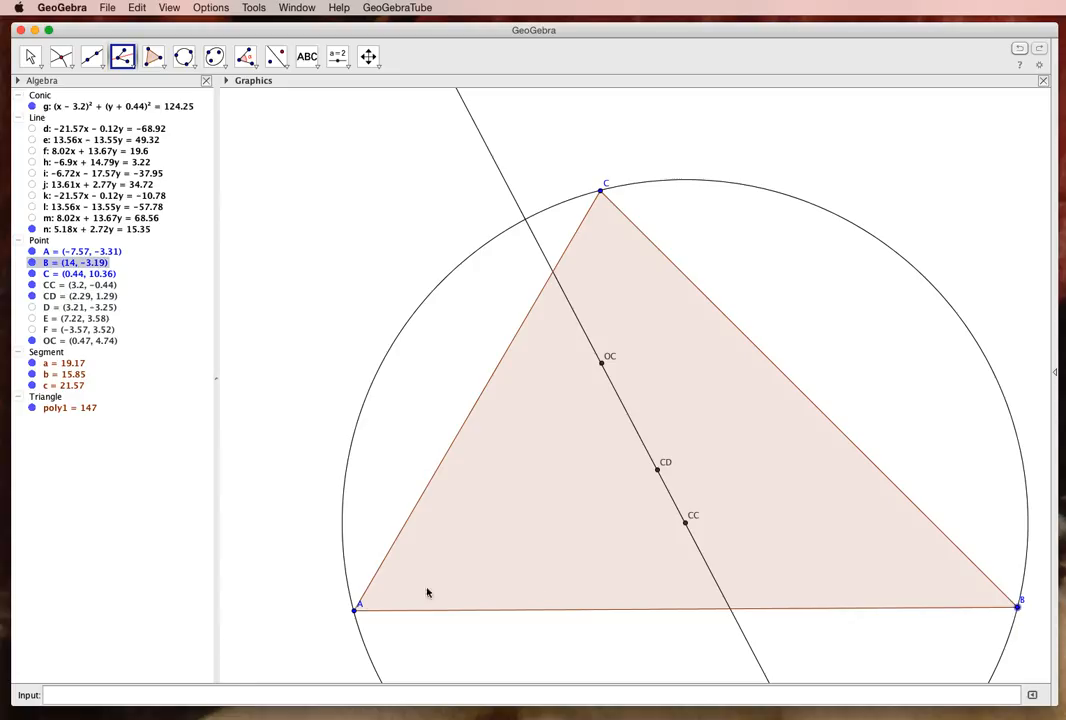
{"action": "left_click", "coordinate": [355, 612]}
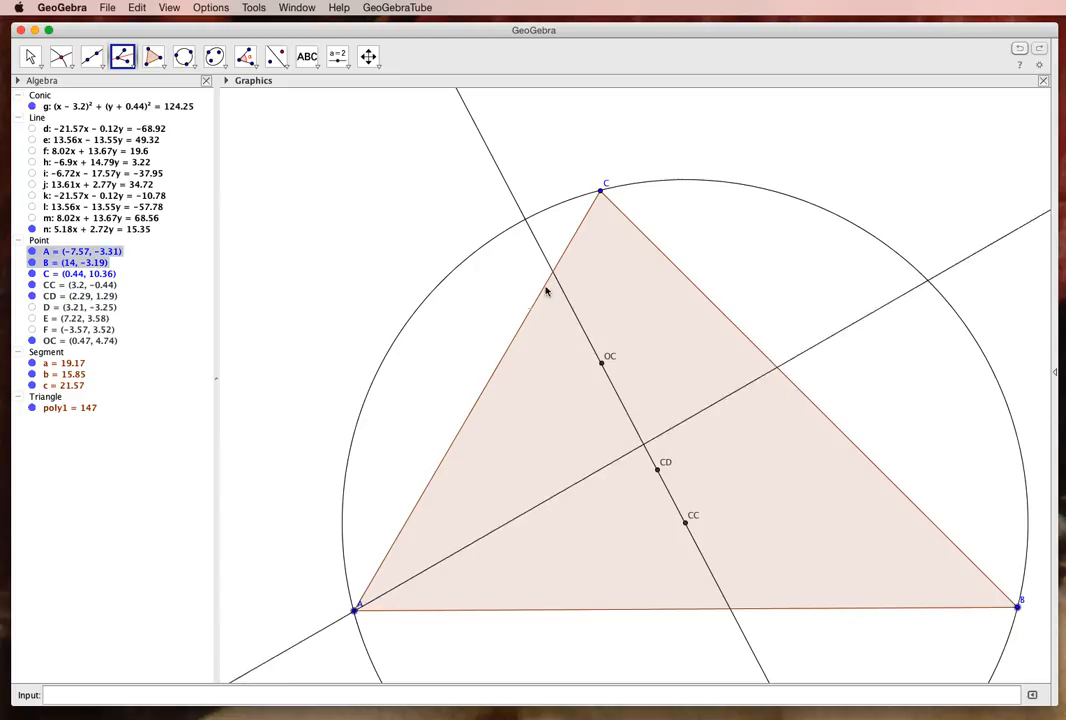
{"action": "left_click", "coordinate": [603, 194]}
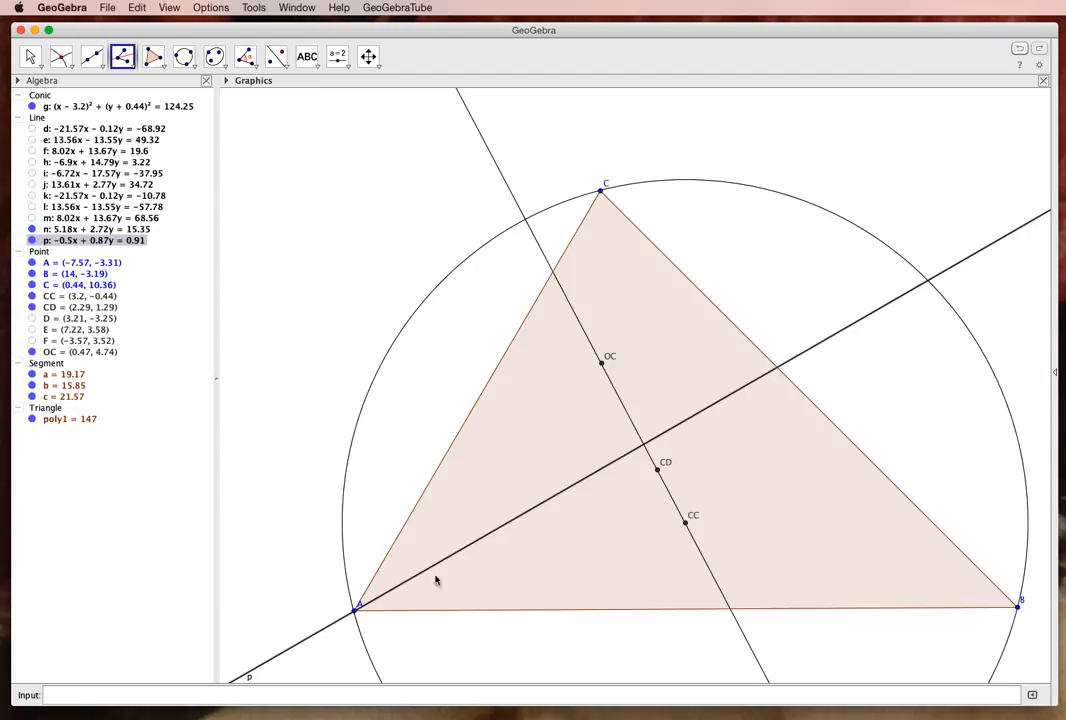
Step: Move vertex B to about (14.22, -3.73) to test the bisector at A
{"action": "left_click", "coordinate": [30, 56]}
{"action": "left_click", "coordinate": [605, 428]}
{"action": "mouse_move", "coordinate": [1018, 605]}
{"action": "left_mouse_down"}
{"action": "mouse_move", "coordinate": [907, 495]}
{"action": "mouse_move", "coordinate": [790, 438]}
{"action": "mouse_move", "coordinate": [688, 438]}
{"action": "mouse_move", "coordinate": [550, 511]}
{"action": "mouse_move", "coordinate": [545, 663]}
{"action": "mouse_move", "coordinate": [585, 684]}
{"action": "mouse_move", "coordinate": [909, 713]}
{"action": "mouse_move", "coordinate": [980, 682]}
{"action": "mouse_move", "coordinate": [1024, 623]}
{"action": "left_mouse_up"}
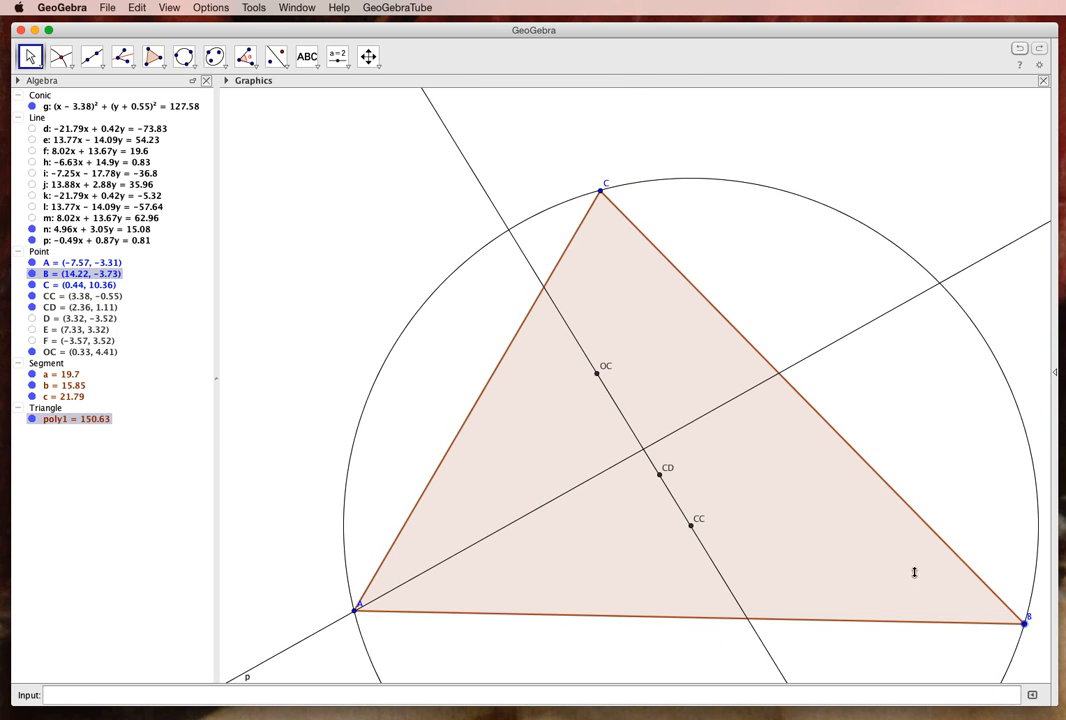
Step: Try to bisect the angle at C by picking sides AC and BC with the Angle Bisector tool, and undo it
{"action": "left_click", "coordinate": [120, 56]}
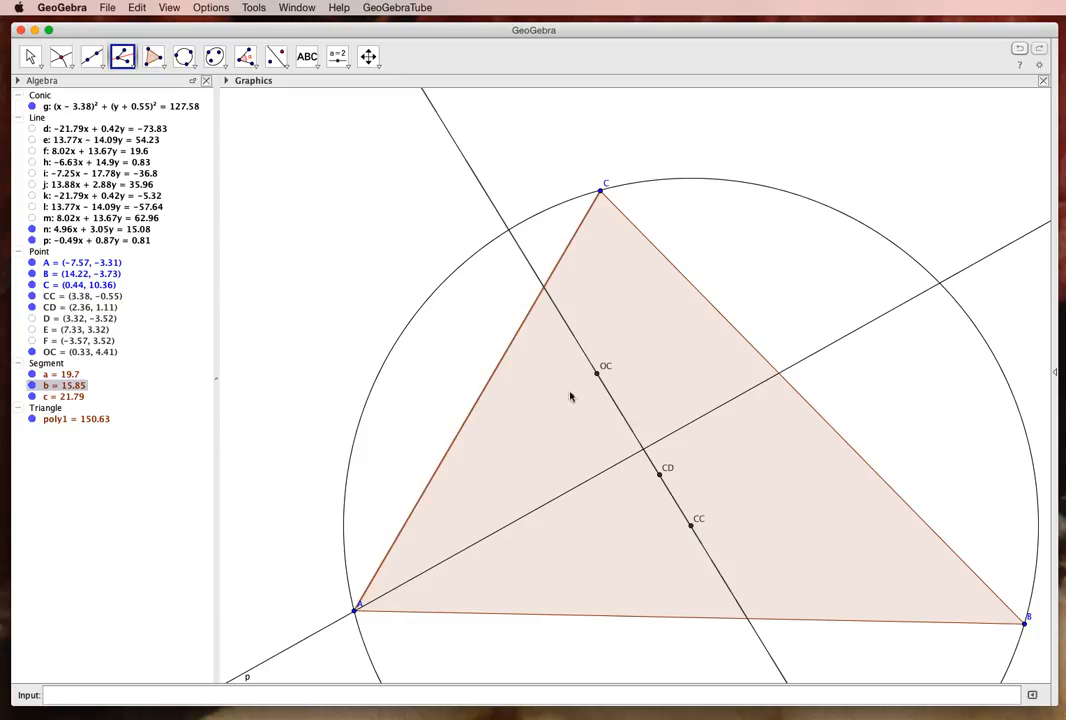
{"action": "left_click", "coordinate": [738, 333]}
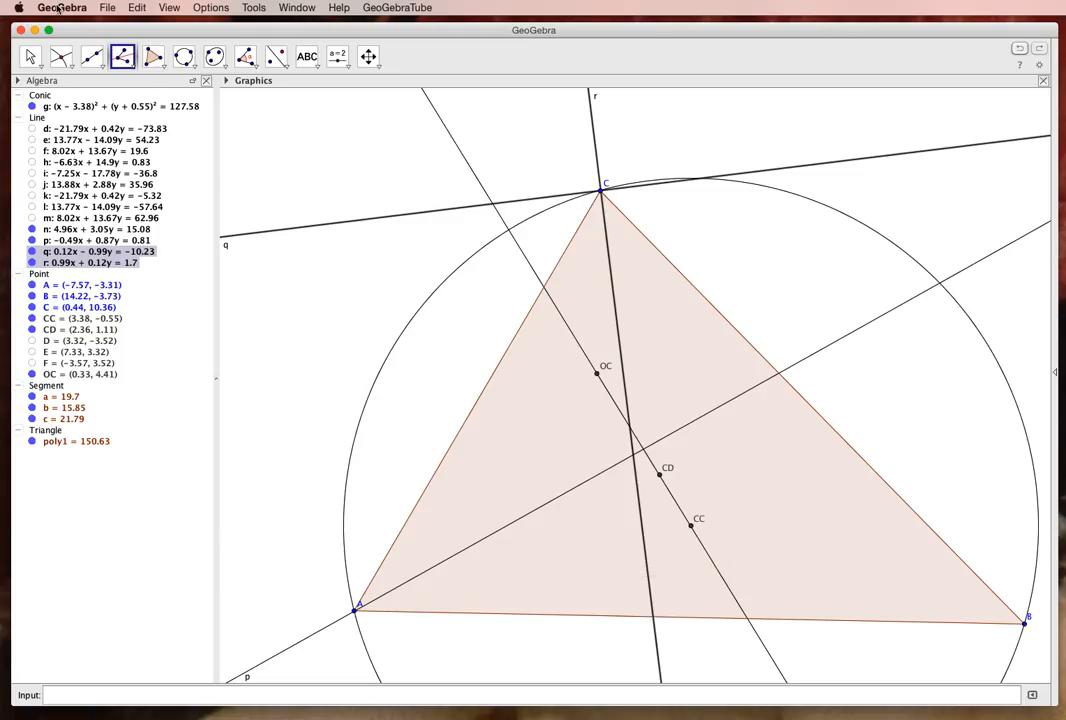
{"action": "left_click", "coordinate": [137, 7]}
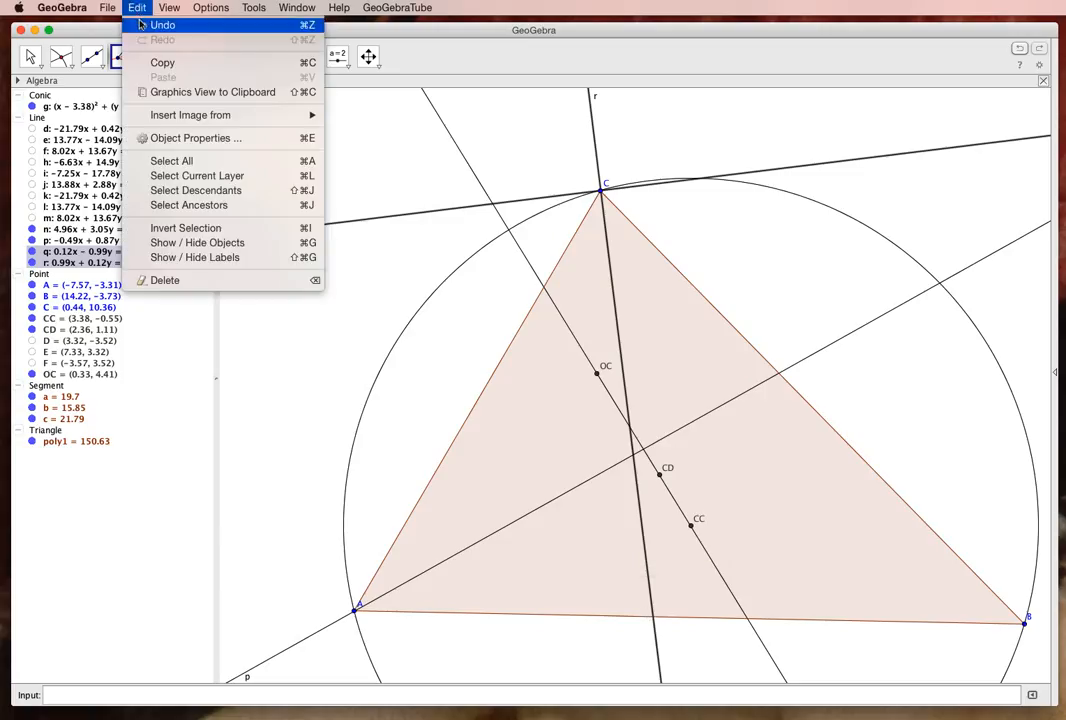
{"action": "left_click", "coordinate": [141, 24]}
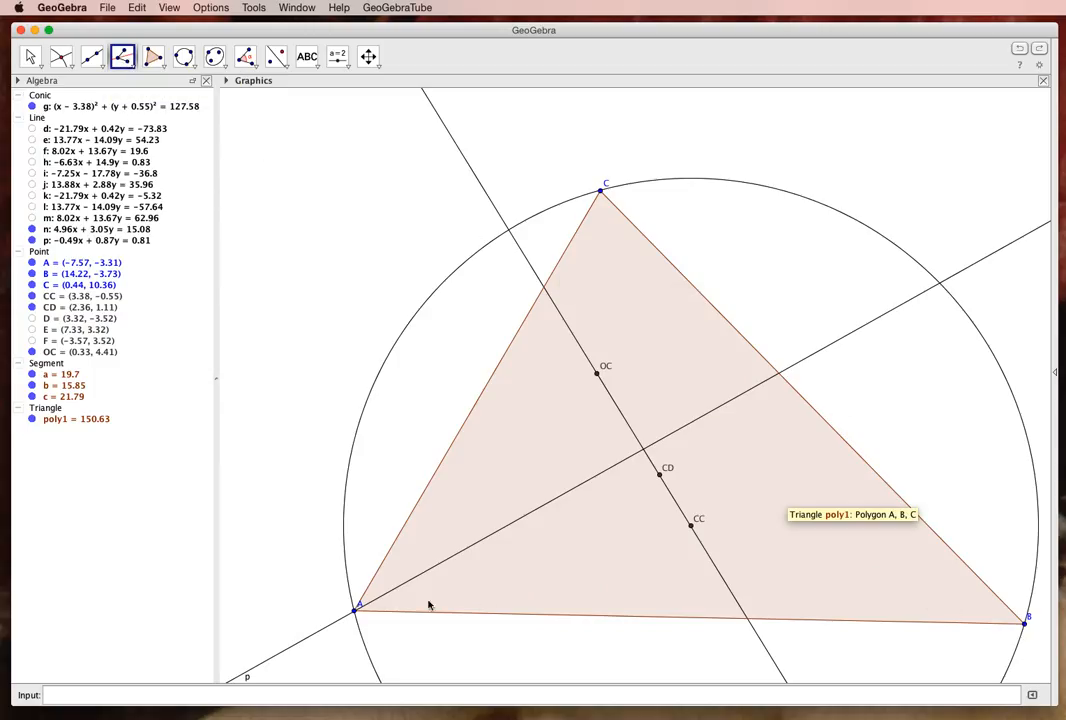
Step: Construct the bisector of the angle at vertex C from points A, C and B
{"action": "left_click", "coordinate": [357, 610]}
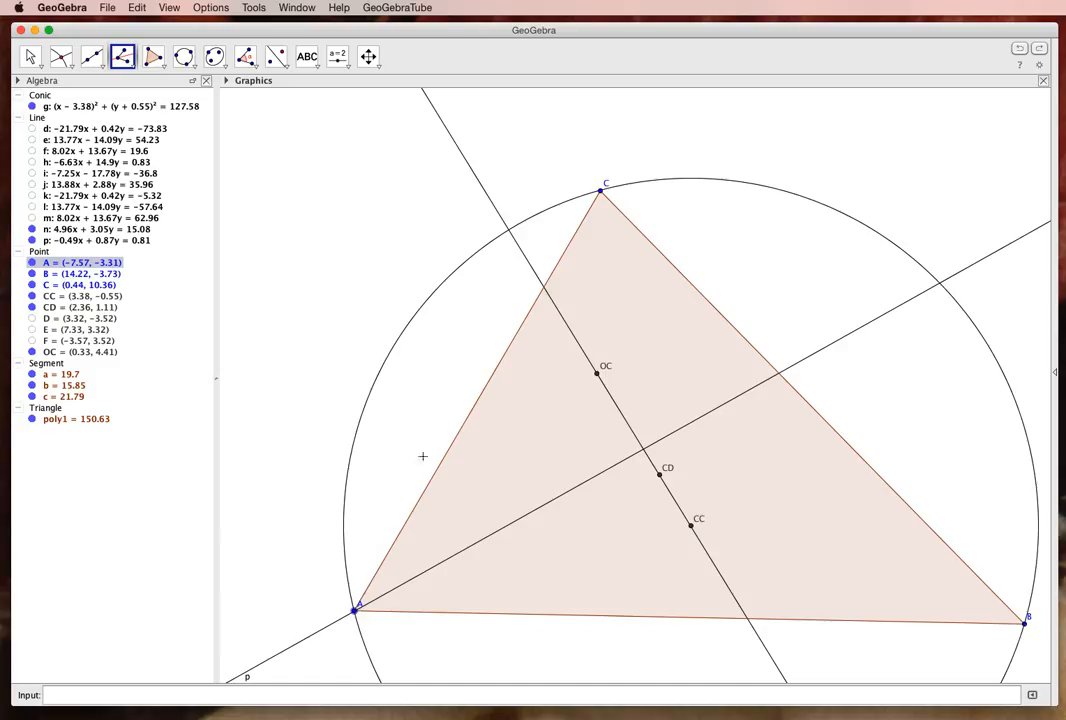
{"action": "left_click", "coordinate": [598, 193]}
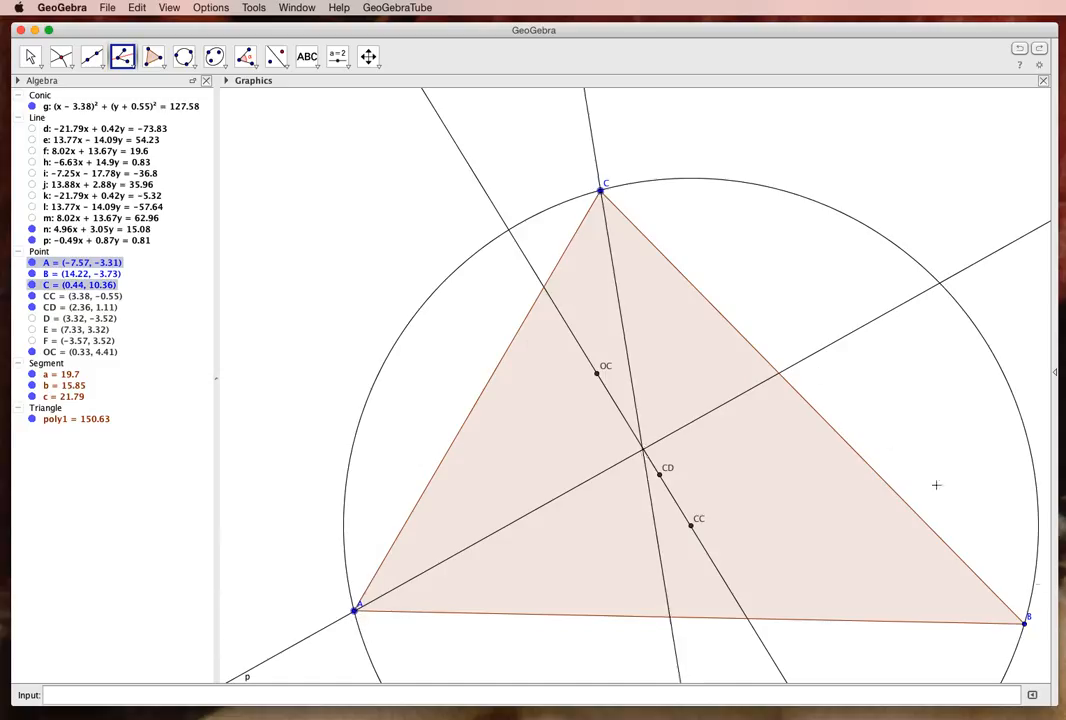
{"action": "left_click", "coordinate": [1023, 624]}
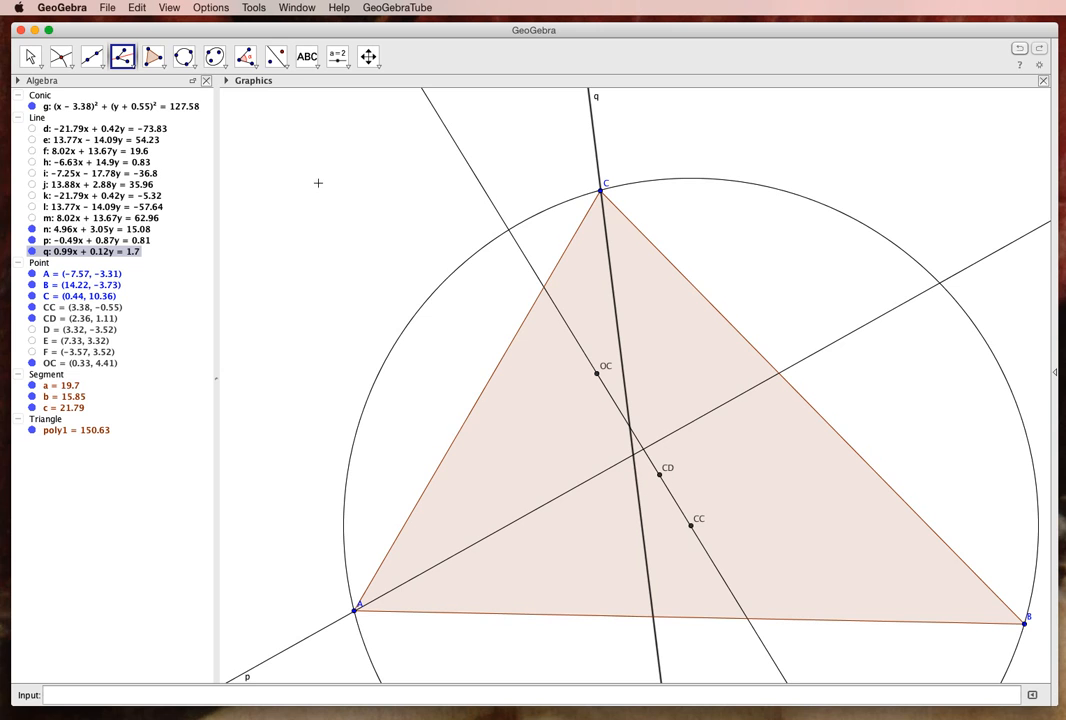
Step: Move vertex B to about (0.08, -3.5) to spread the bisectors' crossing point away from the line through the centers
{"action": "left_click", "coordinate": [30, 56]}
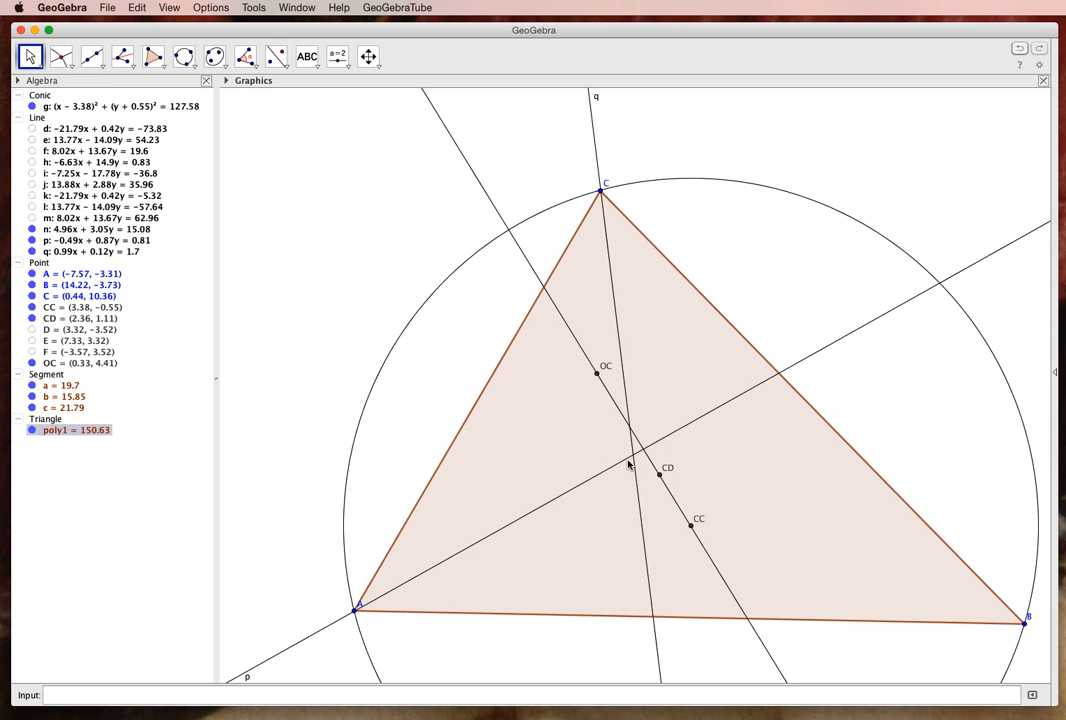
{"action": "left_click_drag", "start_coordinate": [1023, 624], "coordinate": [590, 626]}
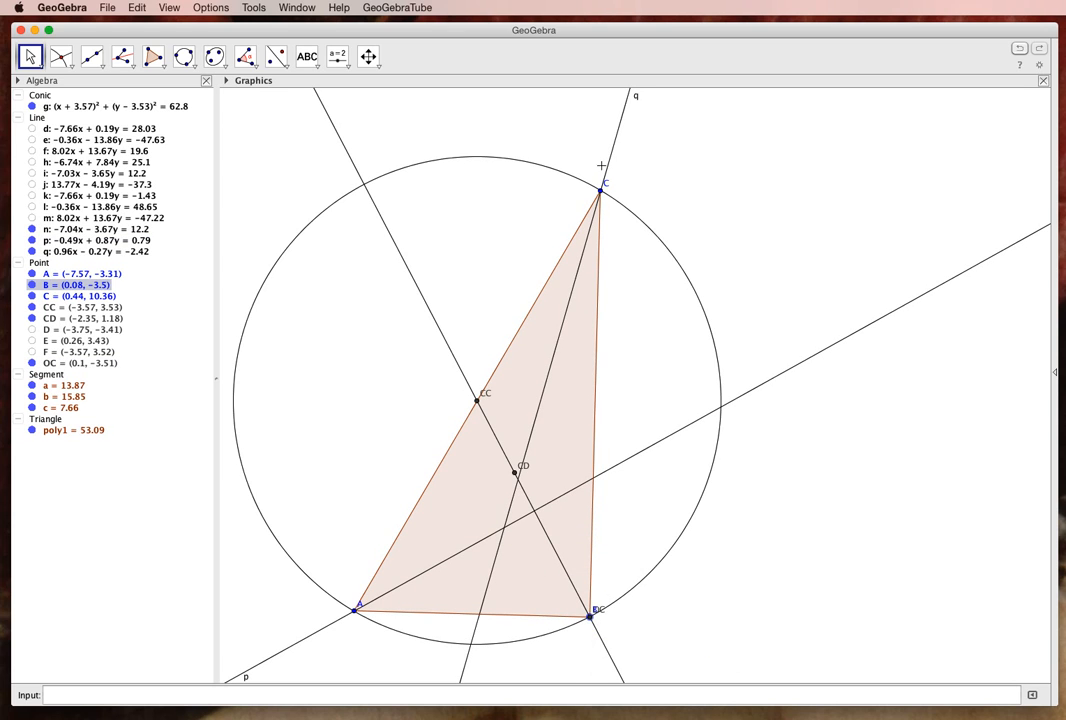
{"action": "left_click", "coordinate": [353, 610], "text": "super"}
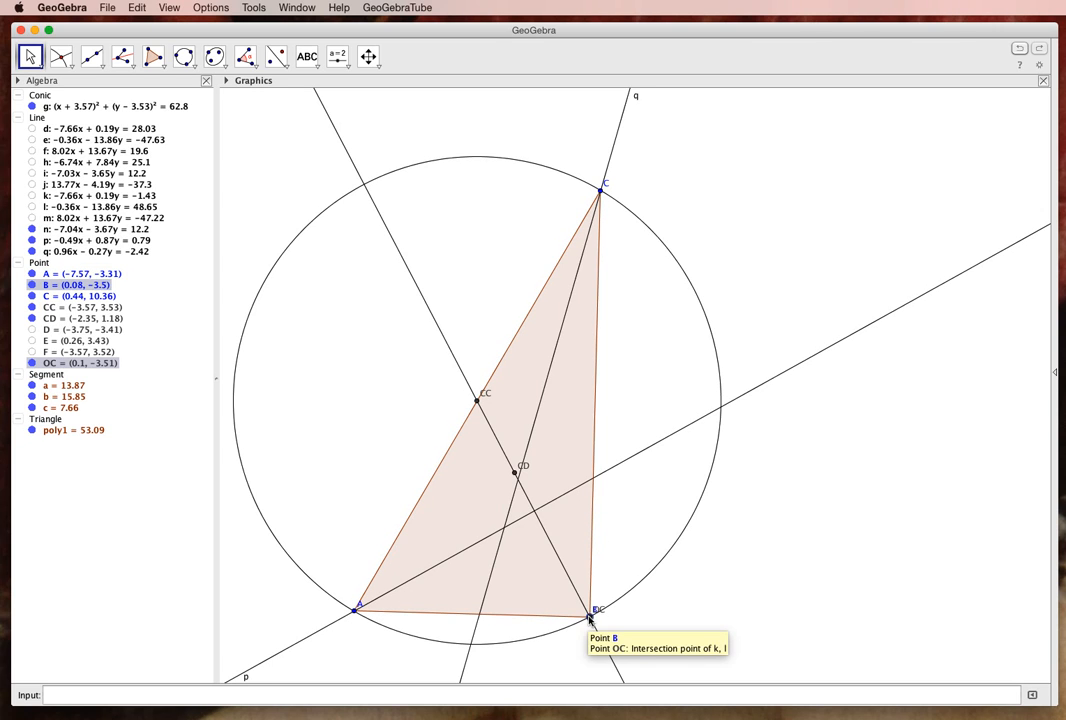
Step: Construct the bisector of the angle at vertex B from points C, B and A with the Angle Bisector tool
{"action": "left_click", "coordinate": [123, 58]}
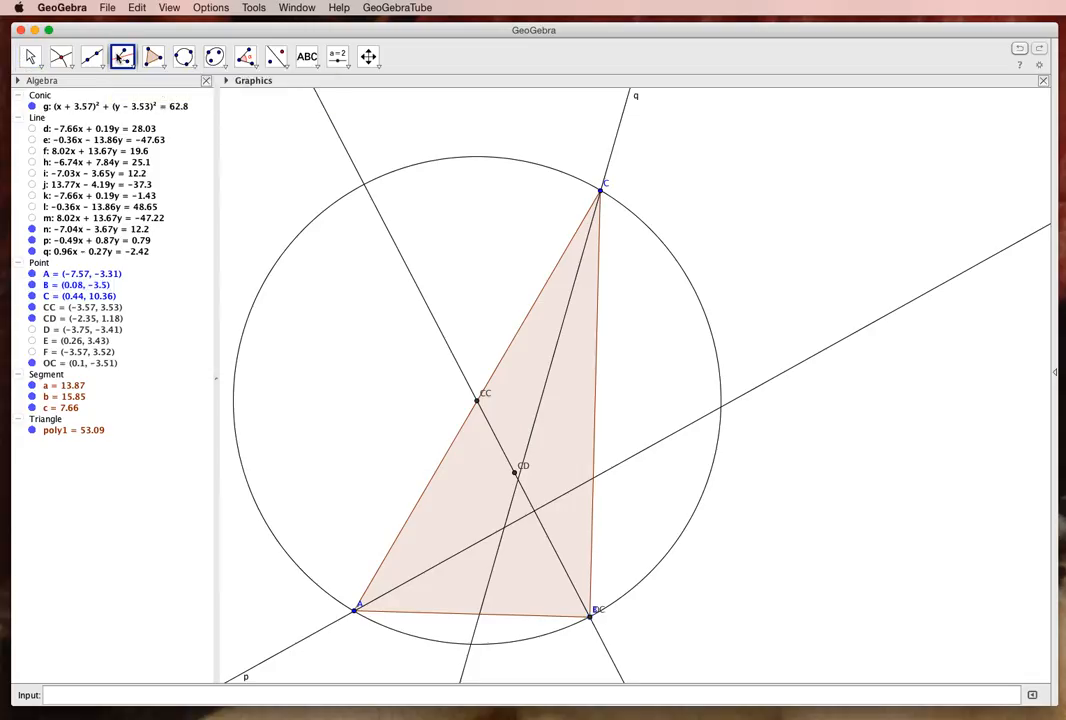
{"action": "left_click", "coordinate": [600, 190]}
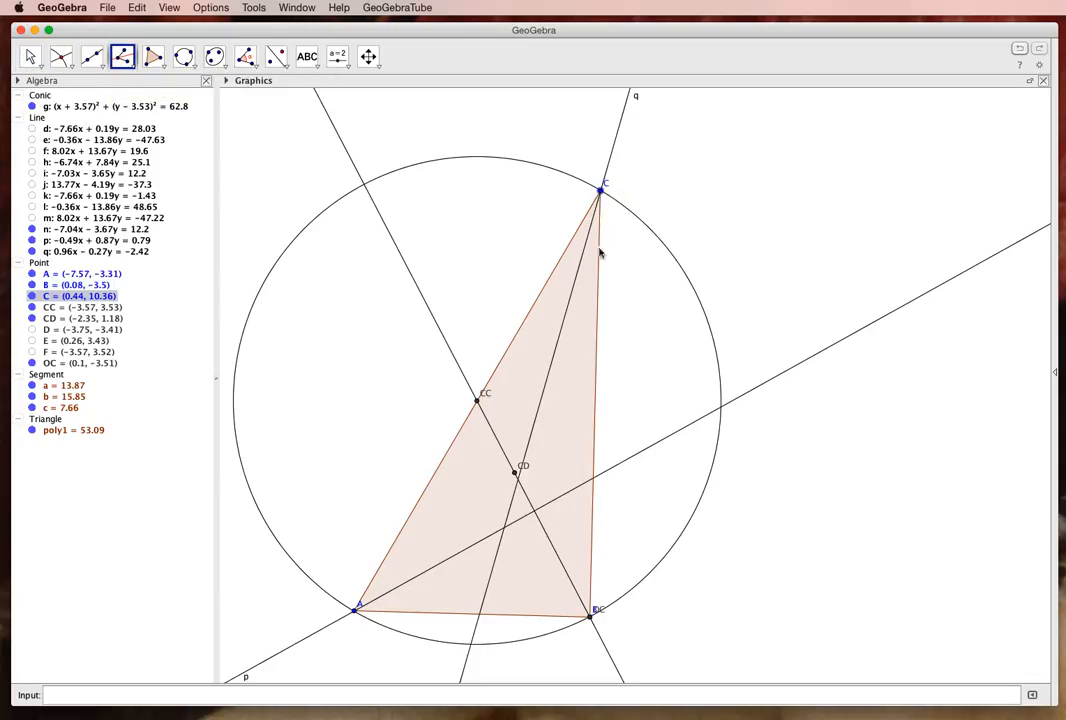
{"action": "left_click", "coordinate": [592, 613]}
{"action": "left_click", "coordinate": [356, 609]}
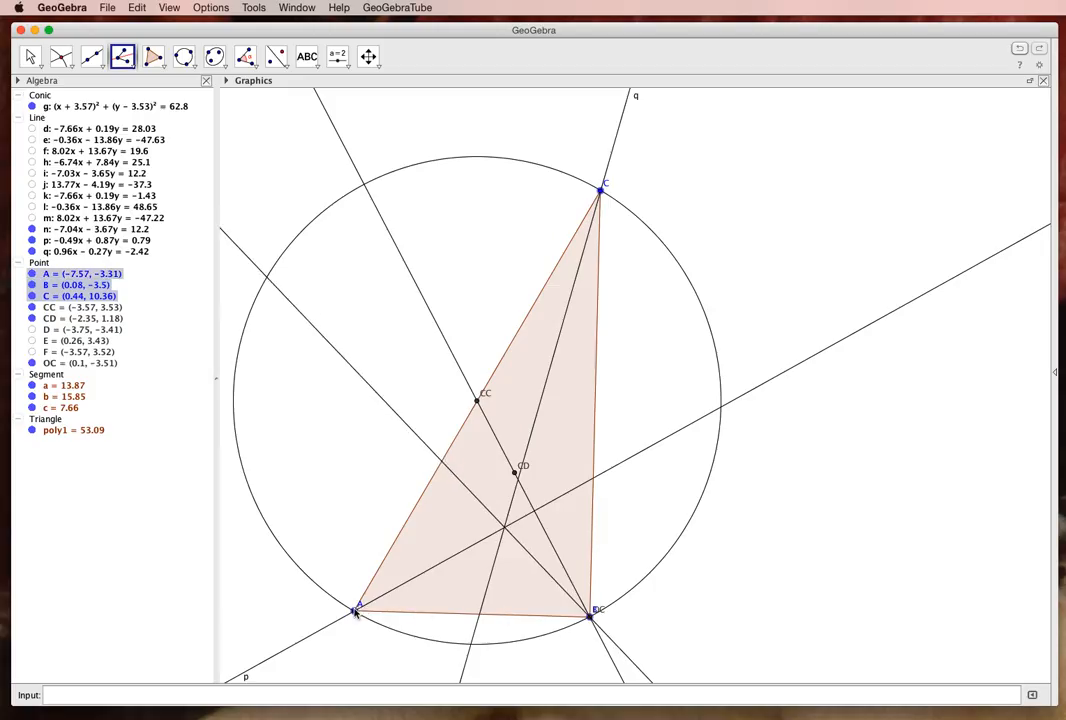
{"action": "left_click", "coordinate": [355, 612]}
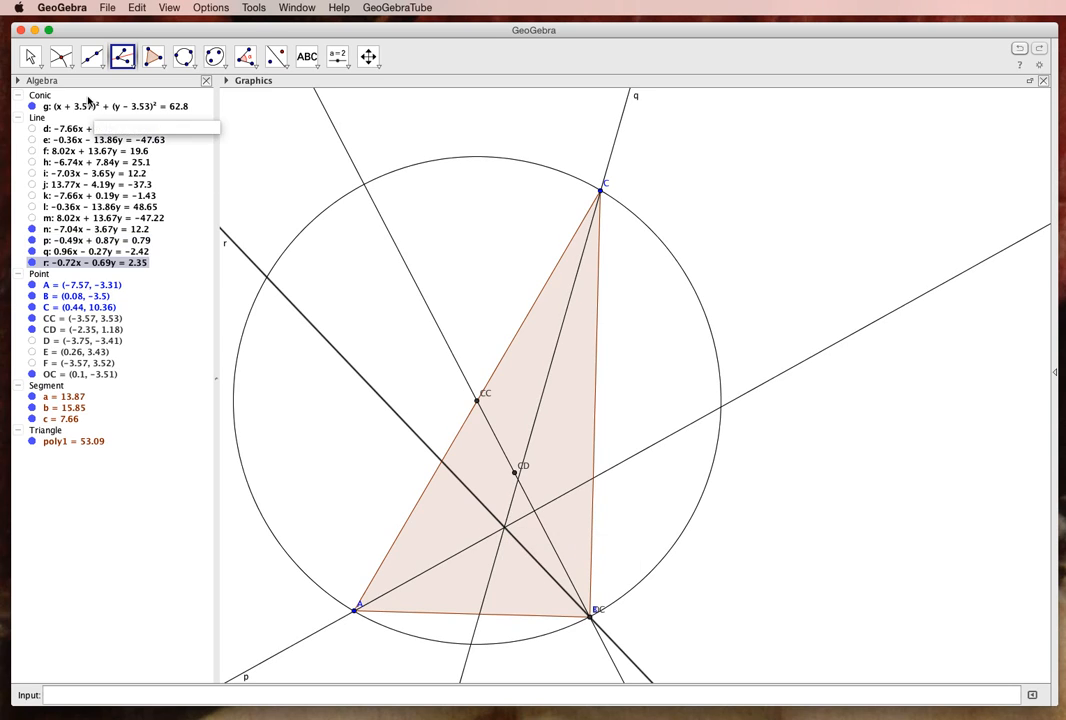
Step: Mark the common crossing point of the three angle bisectors with the Intersect tool and hide bisector lines p, q and r
{"action": "left_click", "coordinate": [63, 61]}
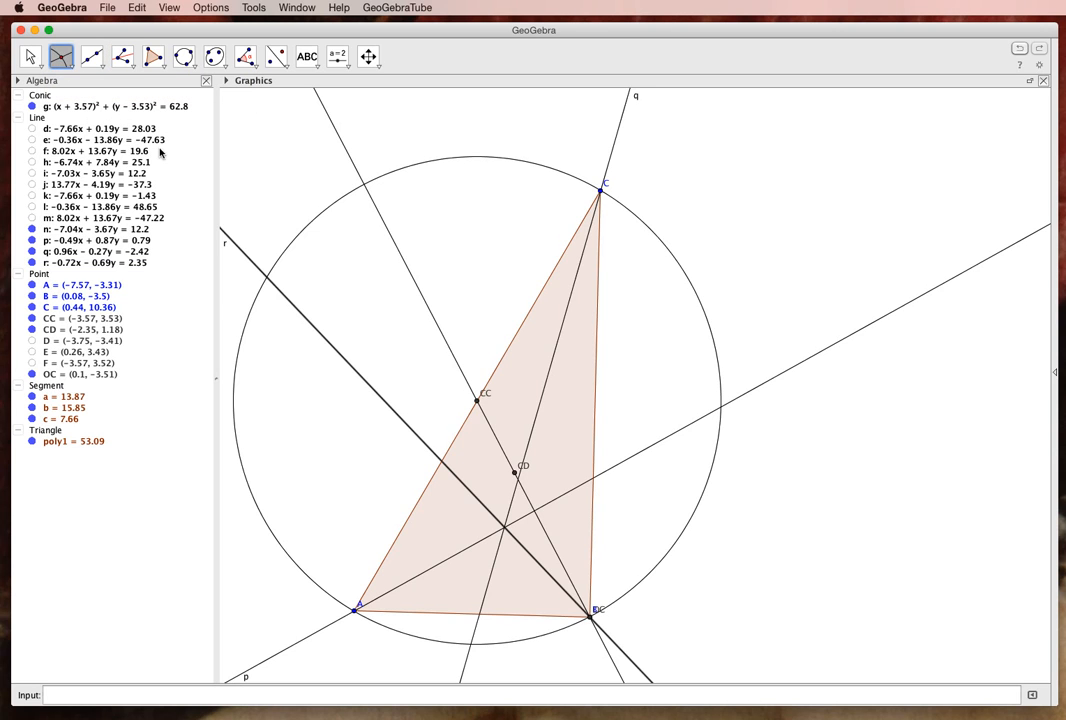
{"action": "left_click", "coordinate": [505, 530]}
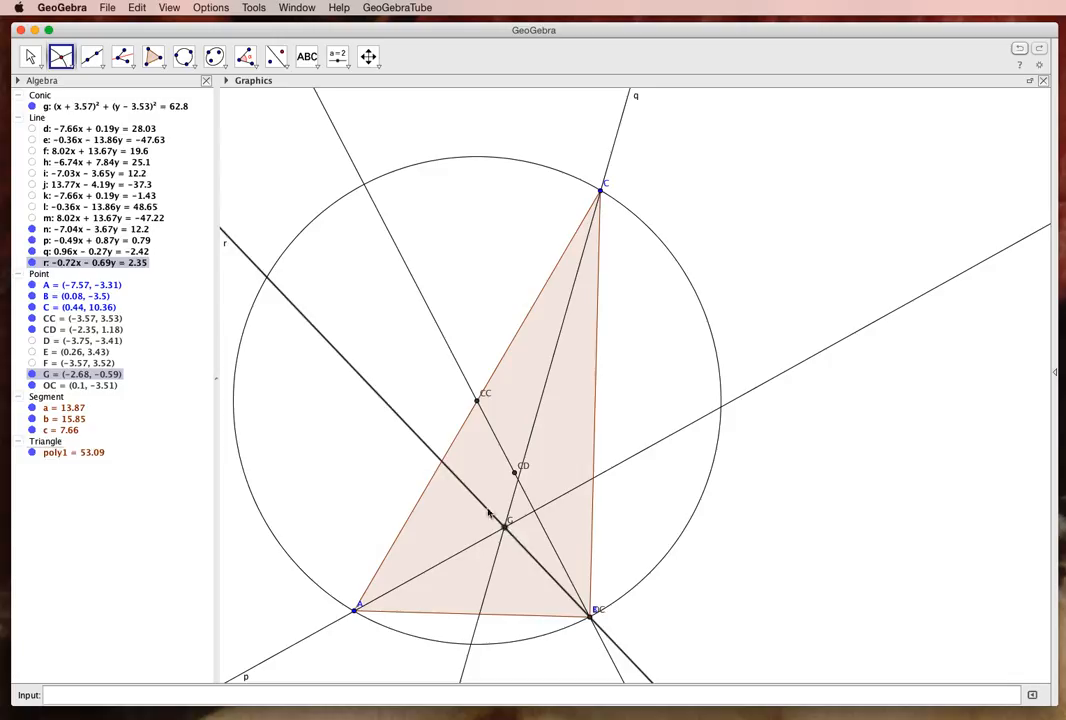
{"action": "left_click", "coordinate": [31, 263]}
{"action": "left_click", "coordinate": [32, 251]}
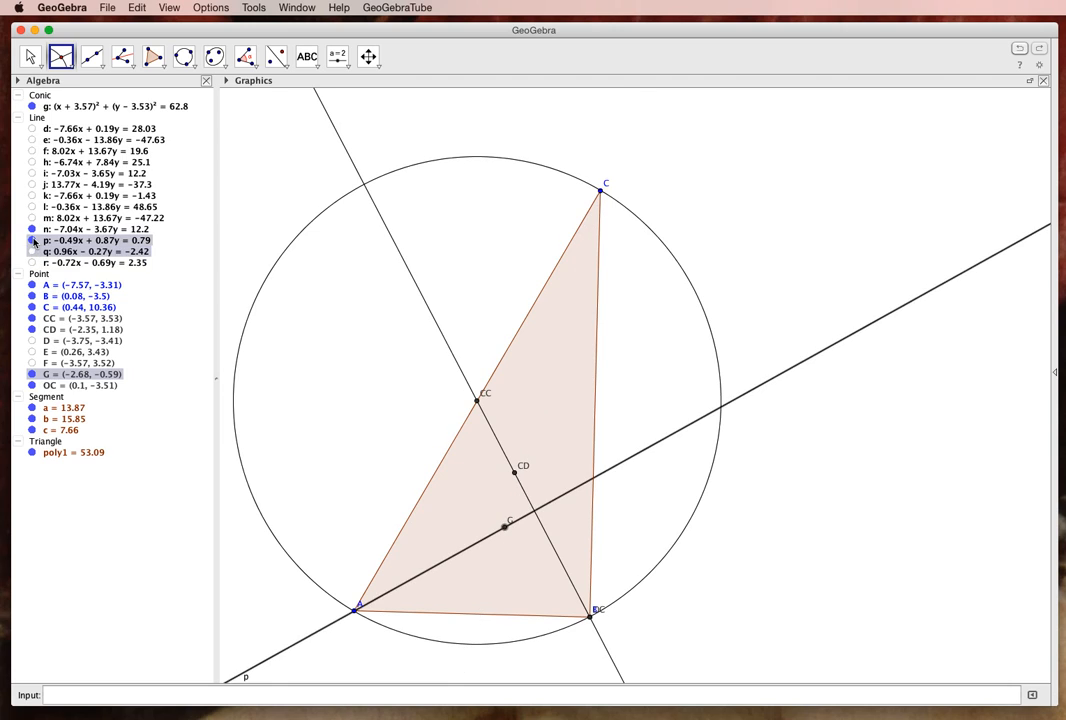
{"action": "left_click", "coordinate": [32, 240]}
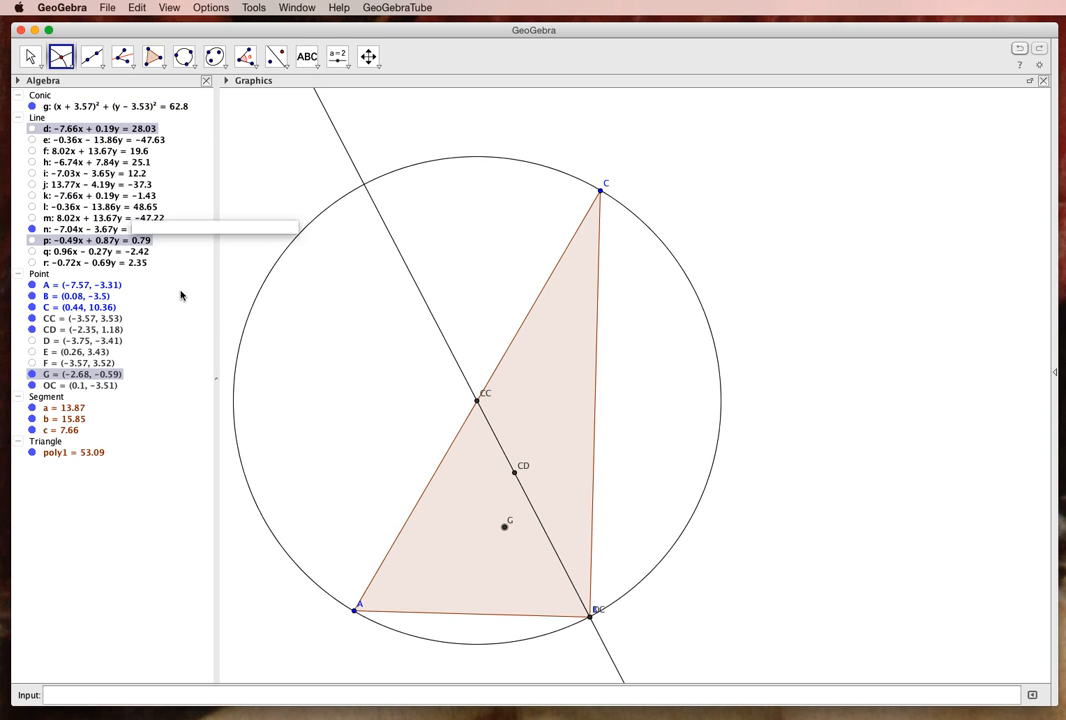
Step: Rename the angle bisectors' crossing point G as IC in its object properties
{"action": "right_click", "coordinate": [54, 376]}
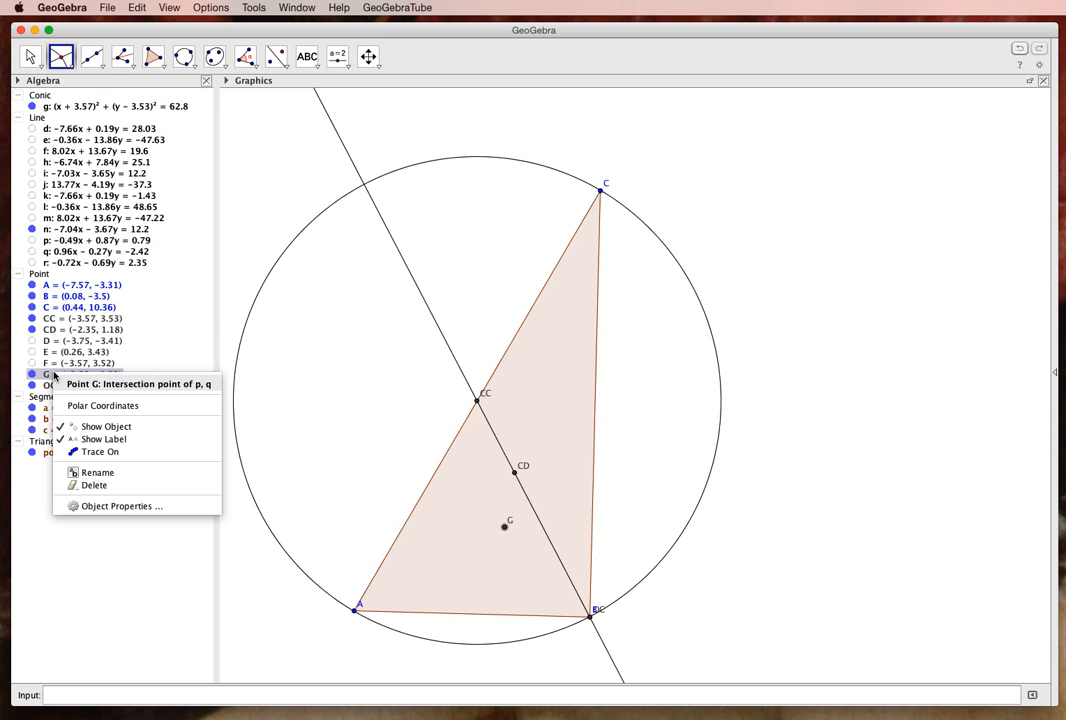
{"action": "left_click", "coordinate": [110, 508]}
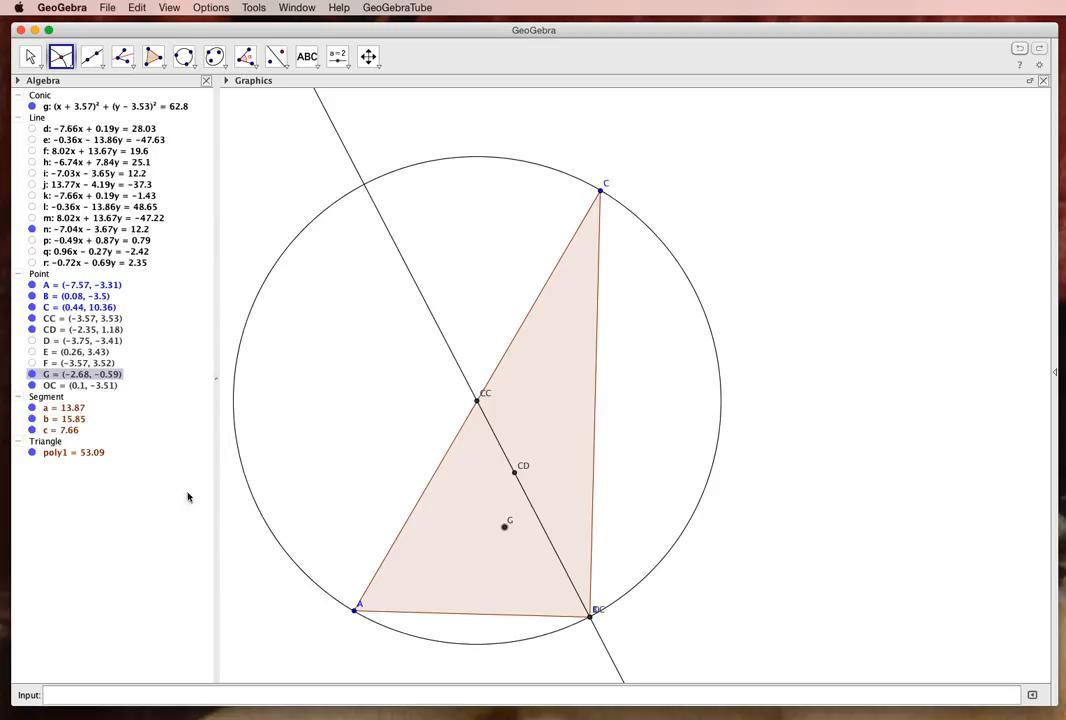
{"action": "double_click", "coordinate": [449, 255]}
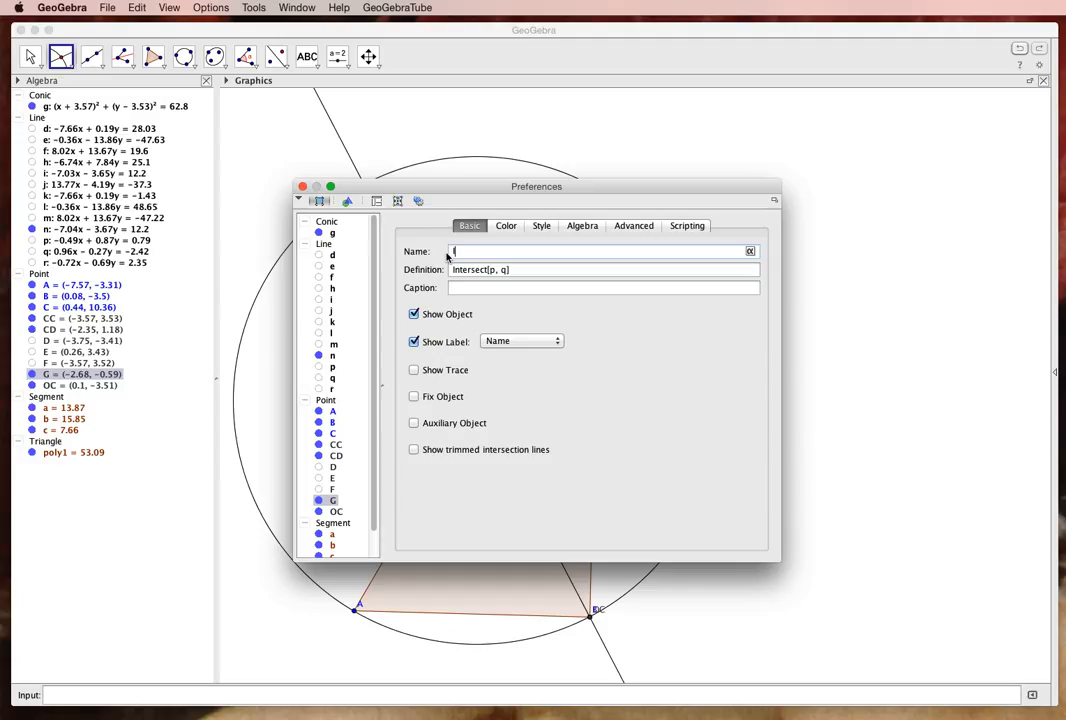
{"action": "key", "text": "Tab"}
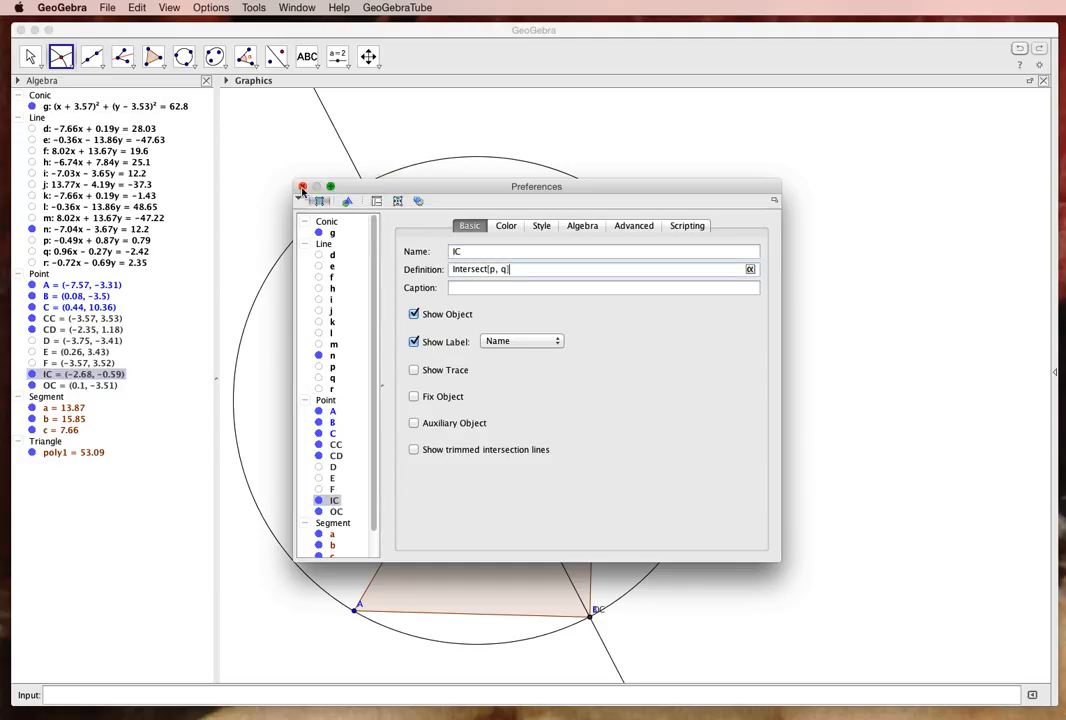
{"action": "key", "text": "Escape"}
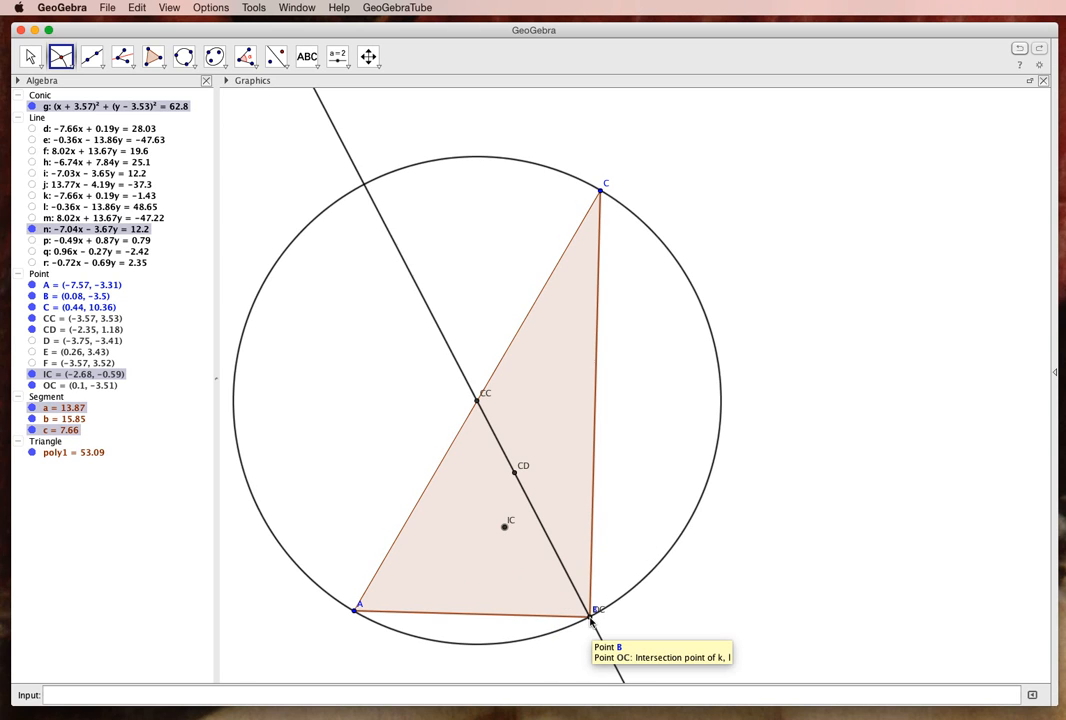
Step: Move vertex B to about (-0.74, -3.43) so that it separates from point OC
{"action": "key", "text": "Escape"}
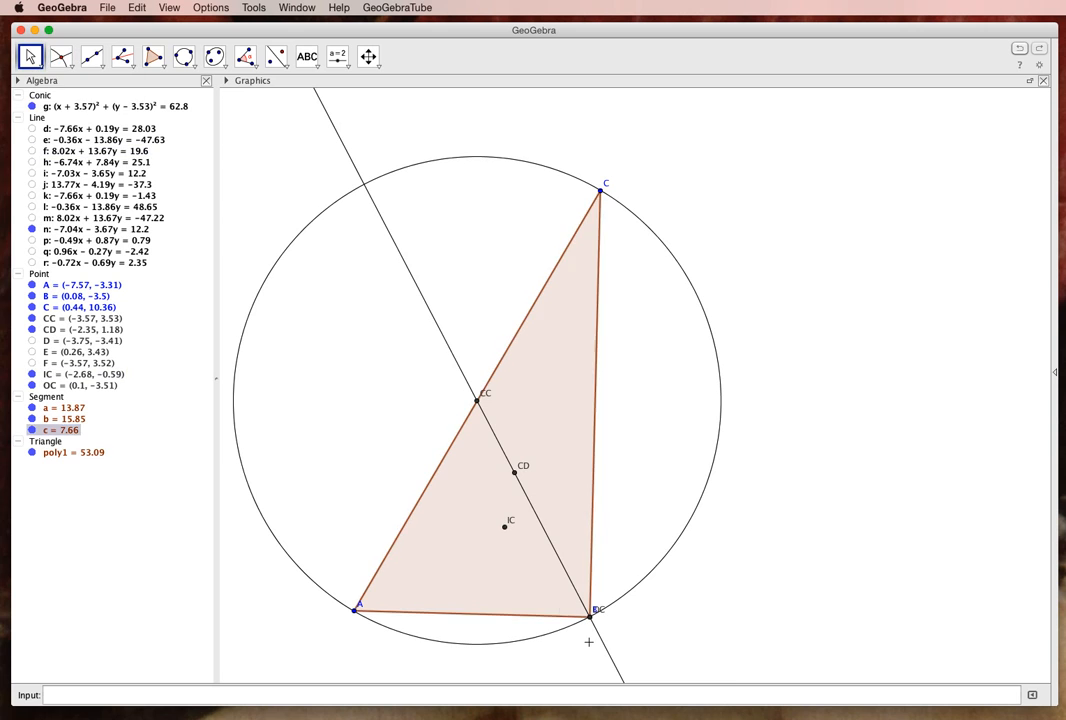
{"action": "left_click", "coordinate": [590, 618]}
{"action": "left_click_drag", "start_coordinate": [590, 618], "coordinate": [565, 614]}
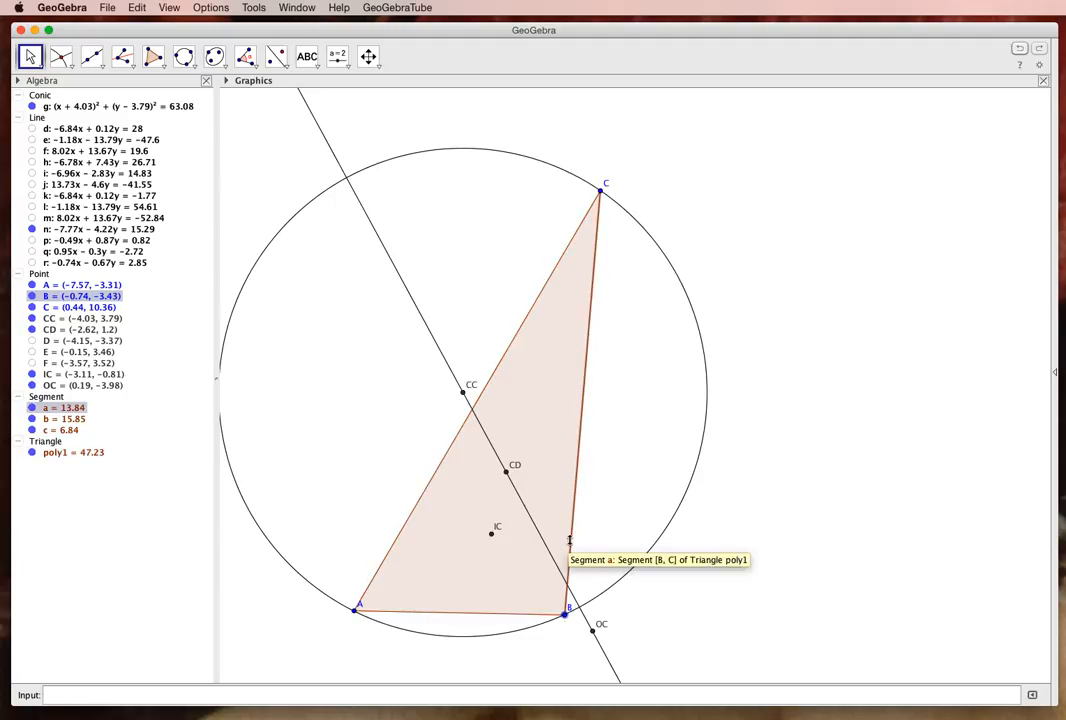
{"action": "left_click", "coordinate": [184, 58]}
{"action": "left_click", "coordinate": [186, 59]}
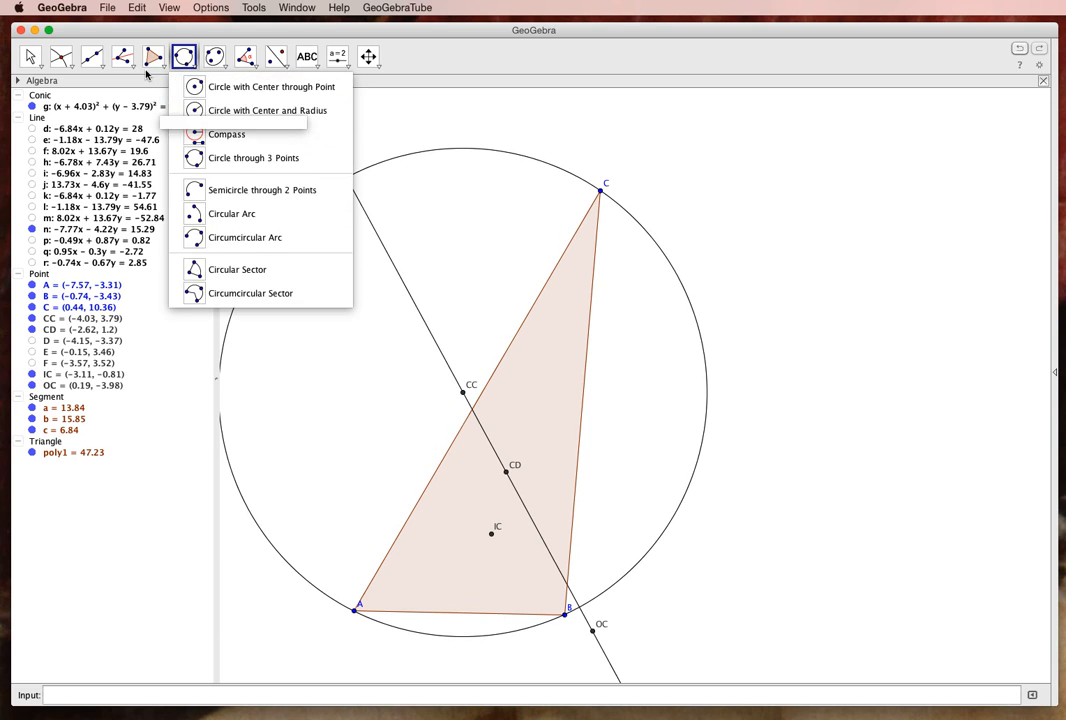
{"action": "left_click", "coordinate": [188, 59]}
{"action": "left_click", "coordinate": [27, 57]}
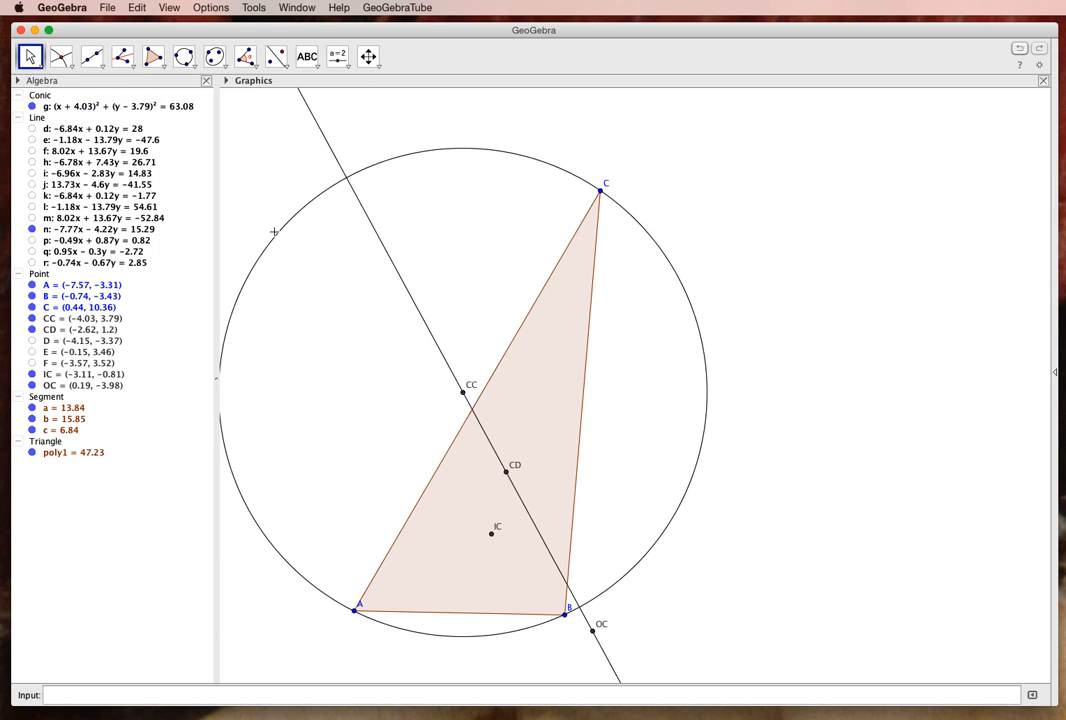
{"action": "left_click", "coordinate": [466, 482]}
{"action": "left_click", "coordinate": [491, 534]}
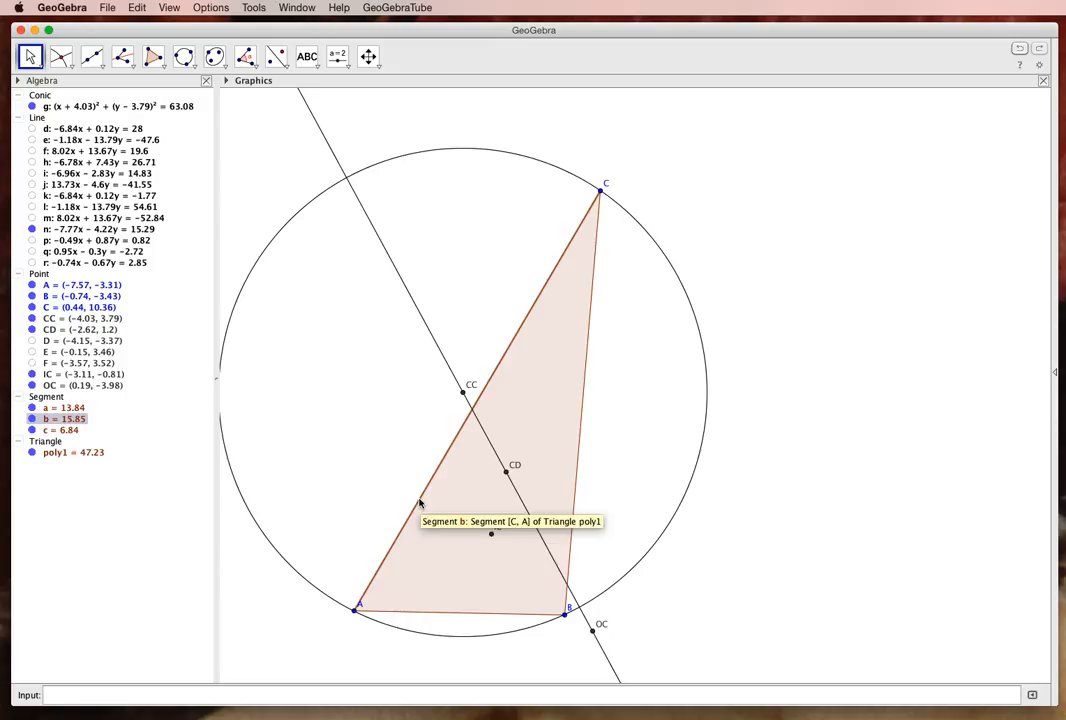
{"action": "left_click", "coordinate": [239, 224]}
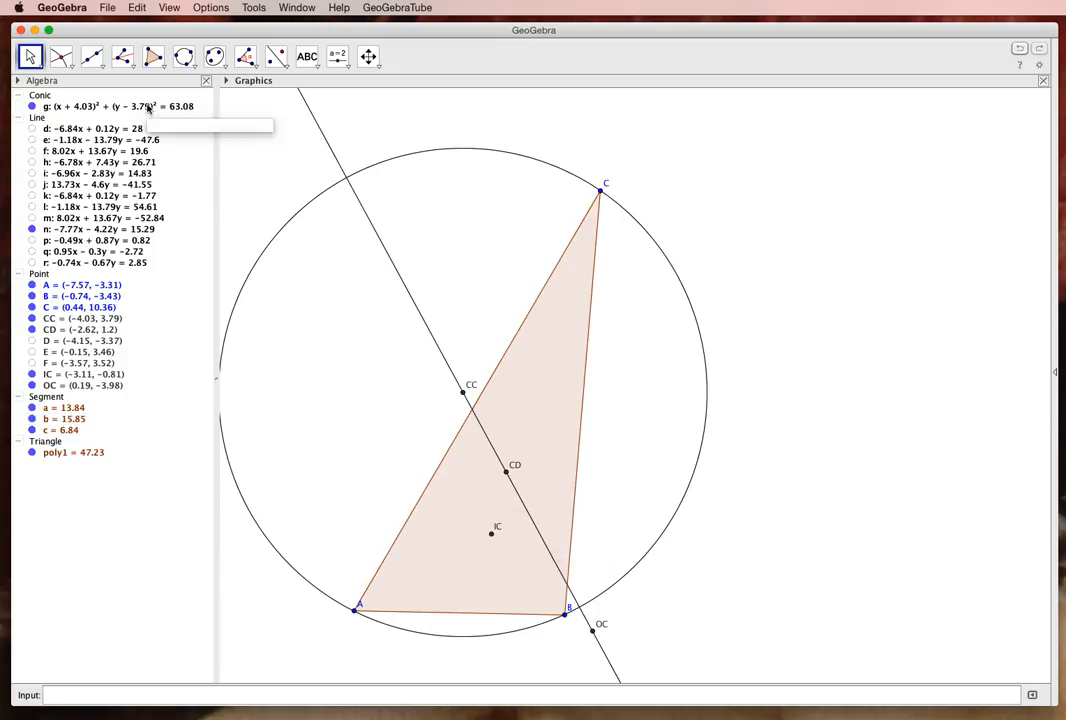
Step: Construct perpendicular lines through point IC to sides CA, BC and AB with the Perpendicular Line tool
{"action": "left_click", "coordinate": [99, 68]}
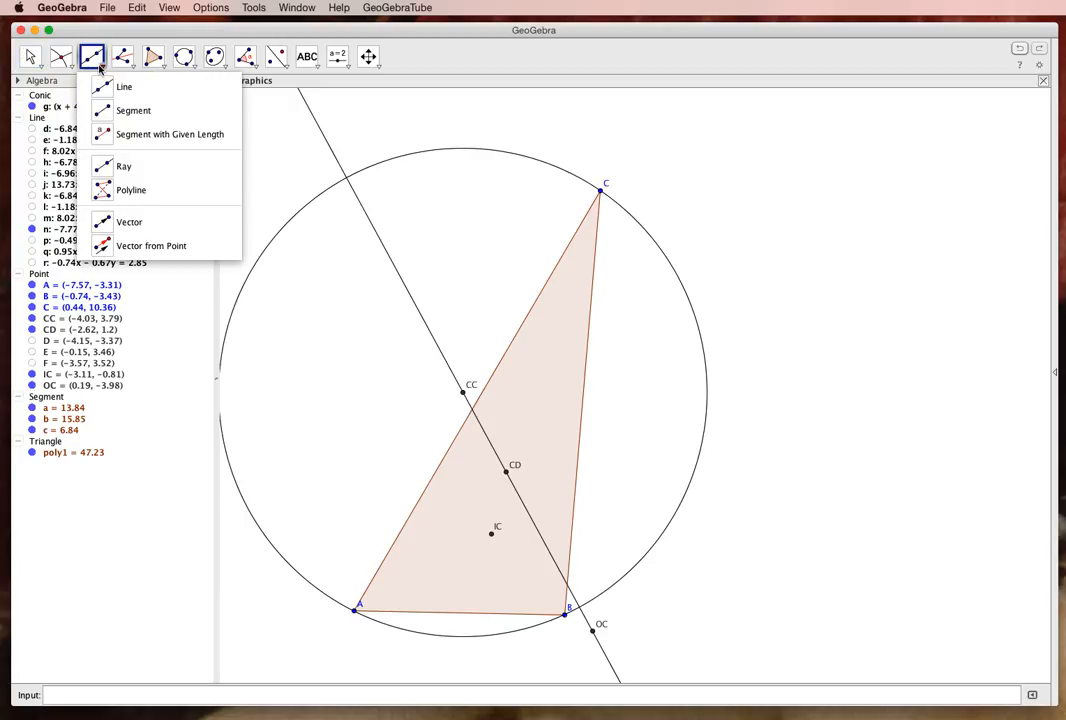
{"action": "mouse_move", "coordinate": [120, 63]}
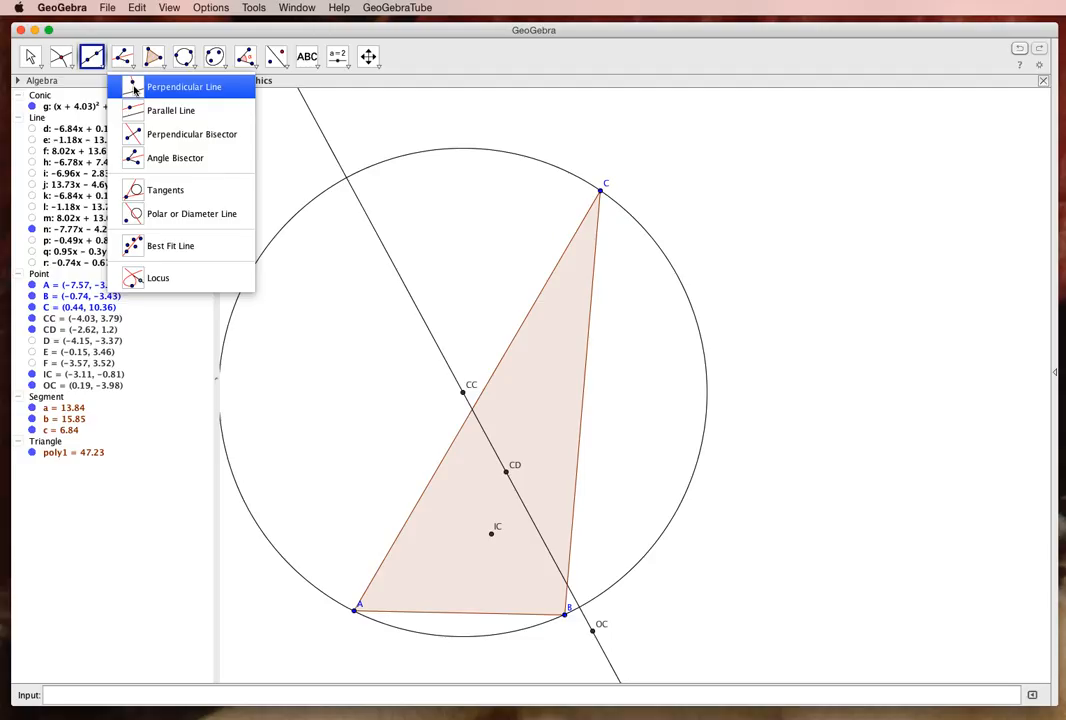
{"action": "left_click", "coordinate": [134, 89]}
{"action": "left_click", "coordinate": [492, 534]}
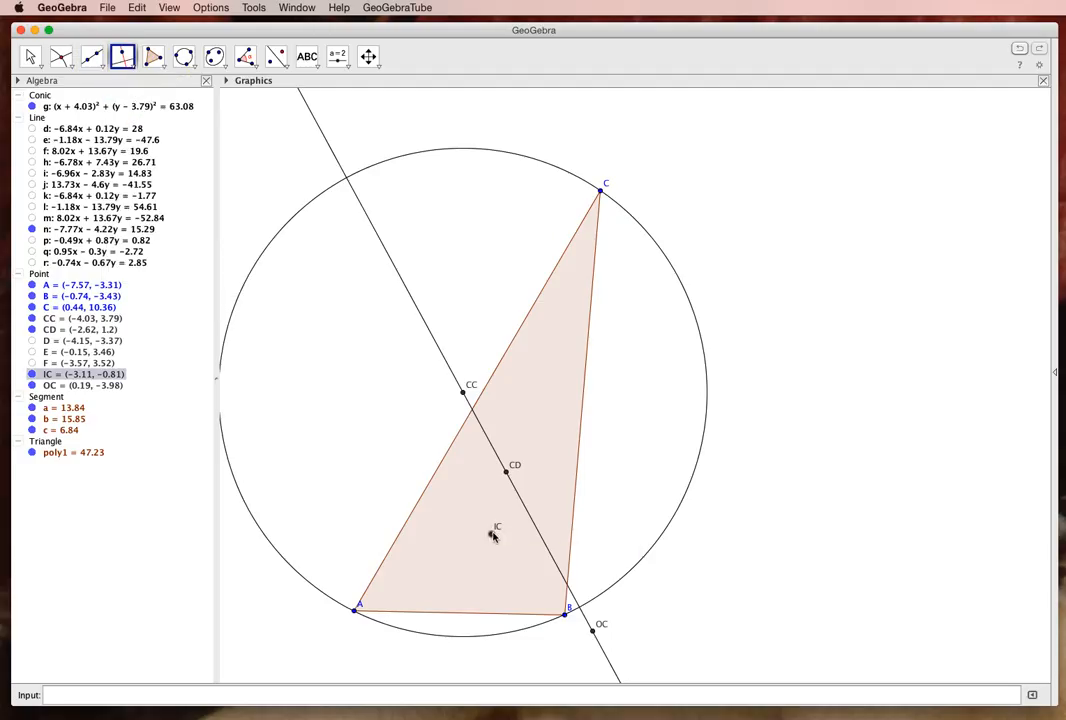
{"action": "left_click", "coordinate": [423, 495]}
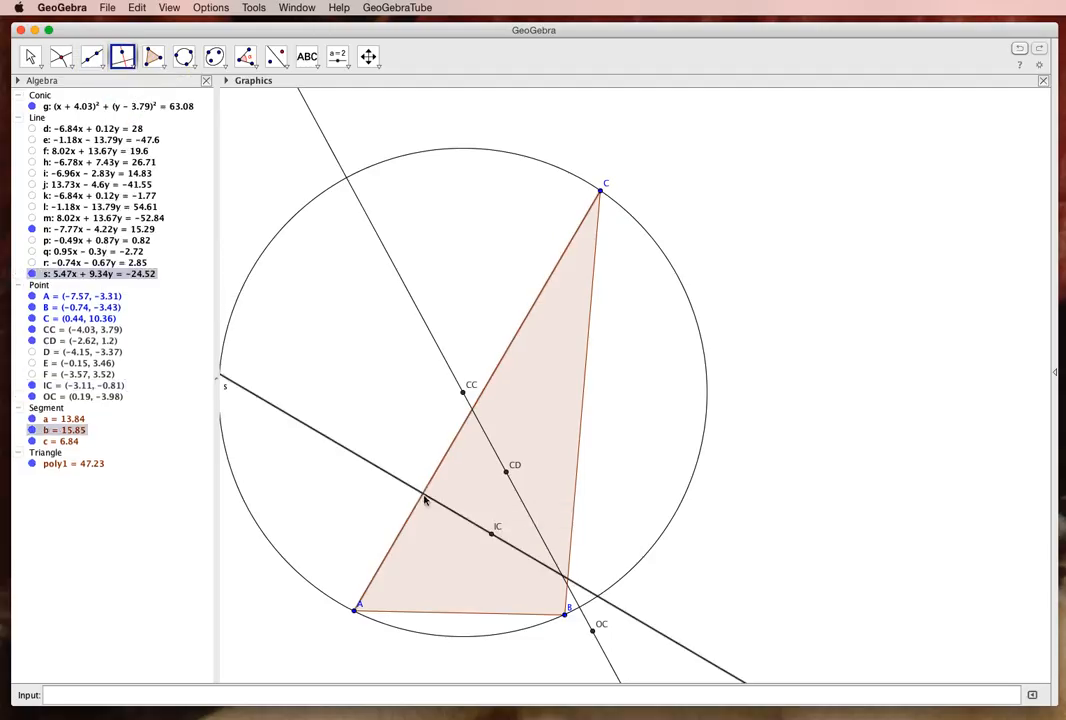
{"action": "left_click", "coordinate": [491, 536]}
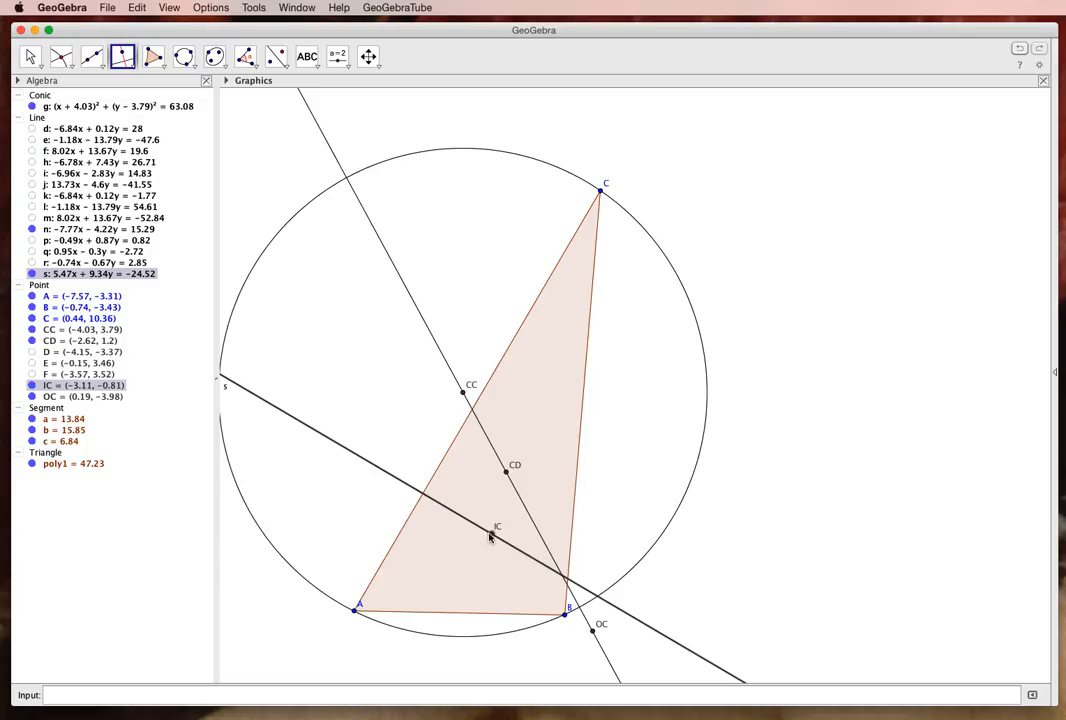
{"action": "left_click", "coordinate": [571, 540]}
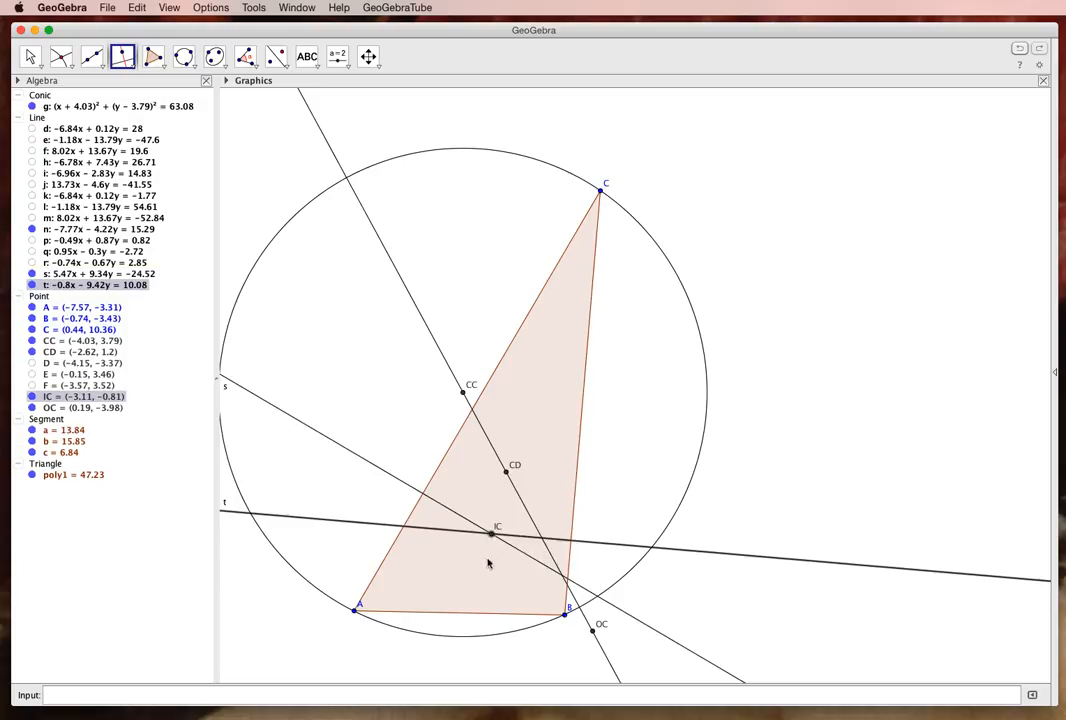
{"action": "left_click", "coordinate": [483, 615]}
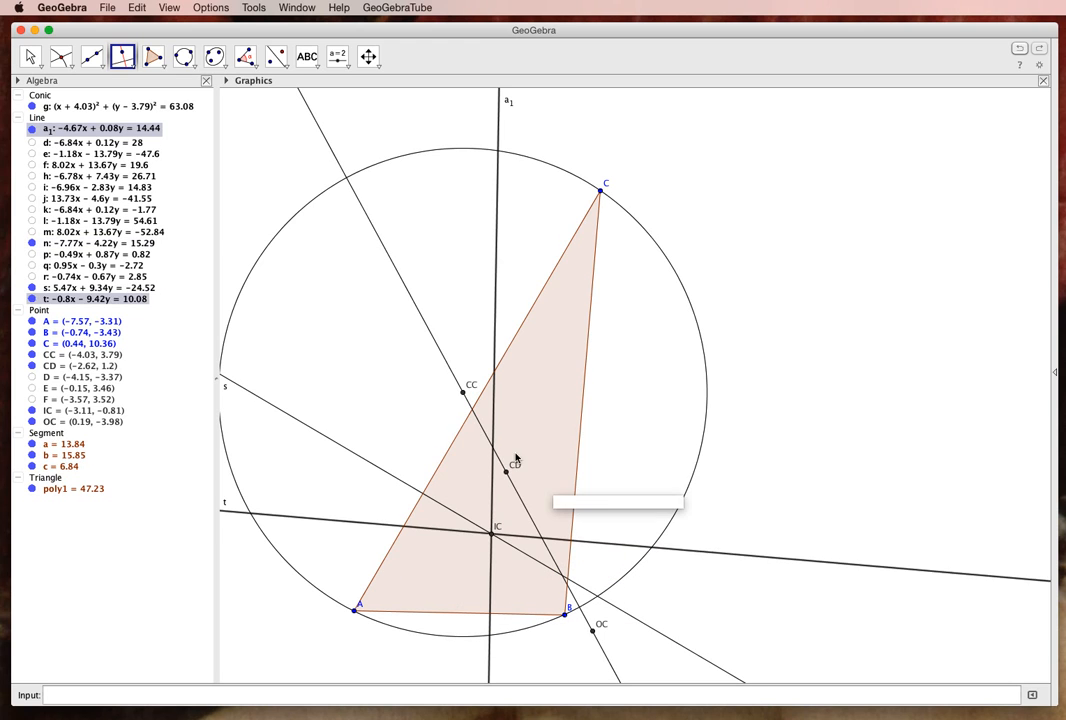
Step: Mark where each perpendicular through IC meets its triangle side, on CA, AB and BC, with the Intersect tool
{"action": "left_click", "coordinate": [58, 54]}
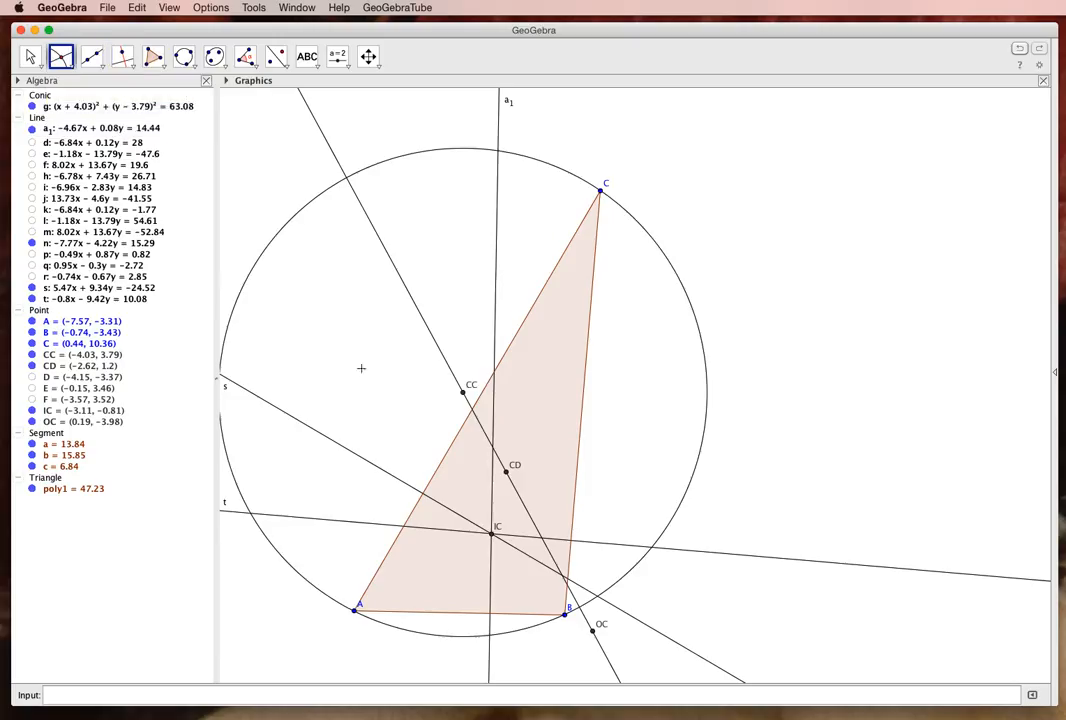
{"action": "left_click", "coordinate": [422, 497]}
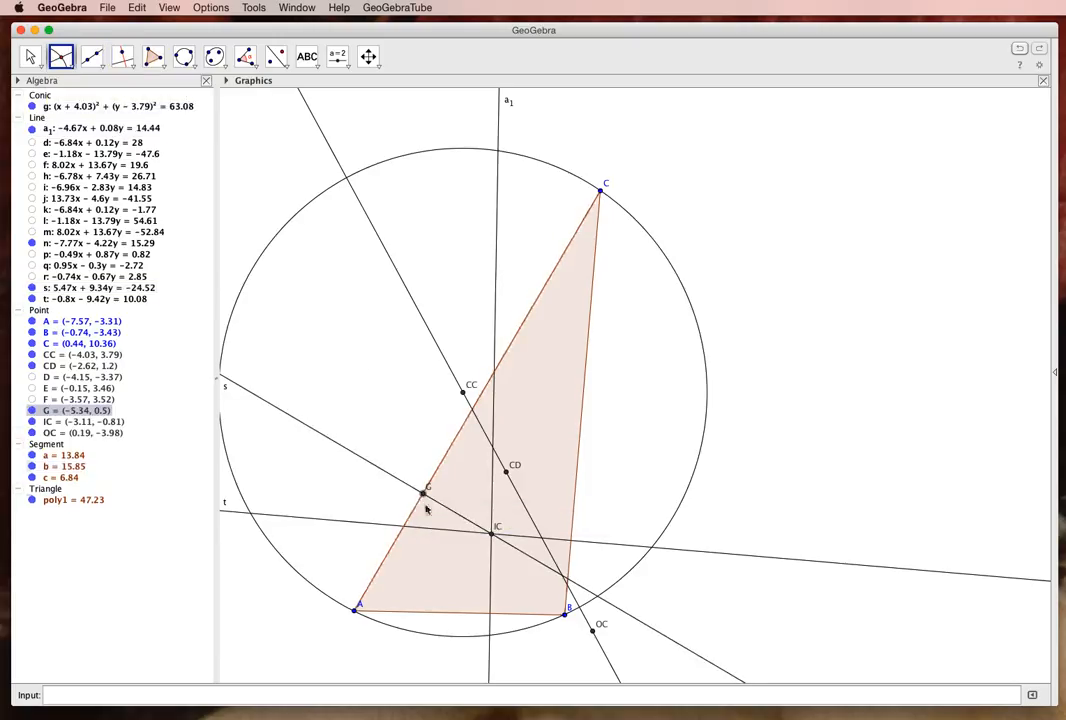
{"action": "left_click", "coordinate": [490, 614]}
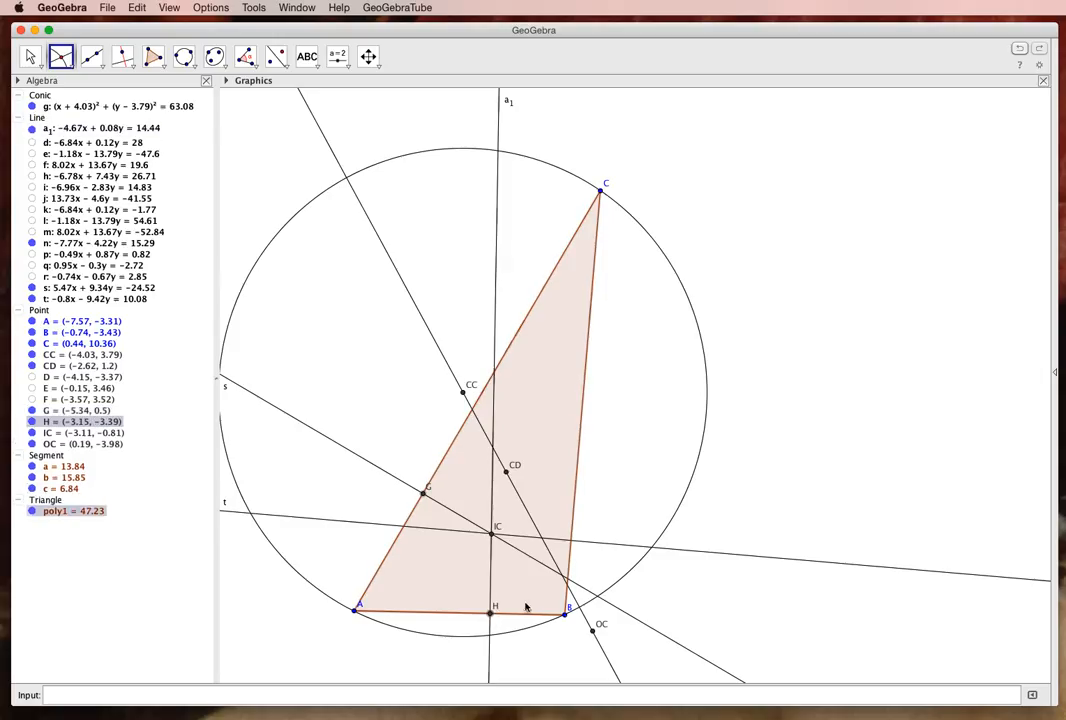
{"action": "left_click", "coordinate": [572, 543]}
{"action": "key", "text": "Escape"}
{"action": "double_click", "coordinate": [571, 540]}
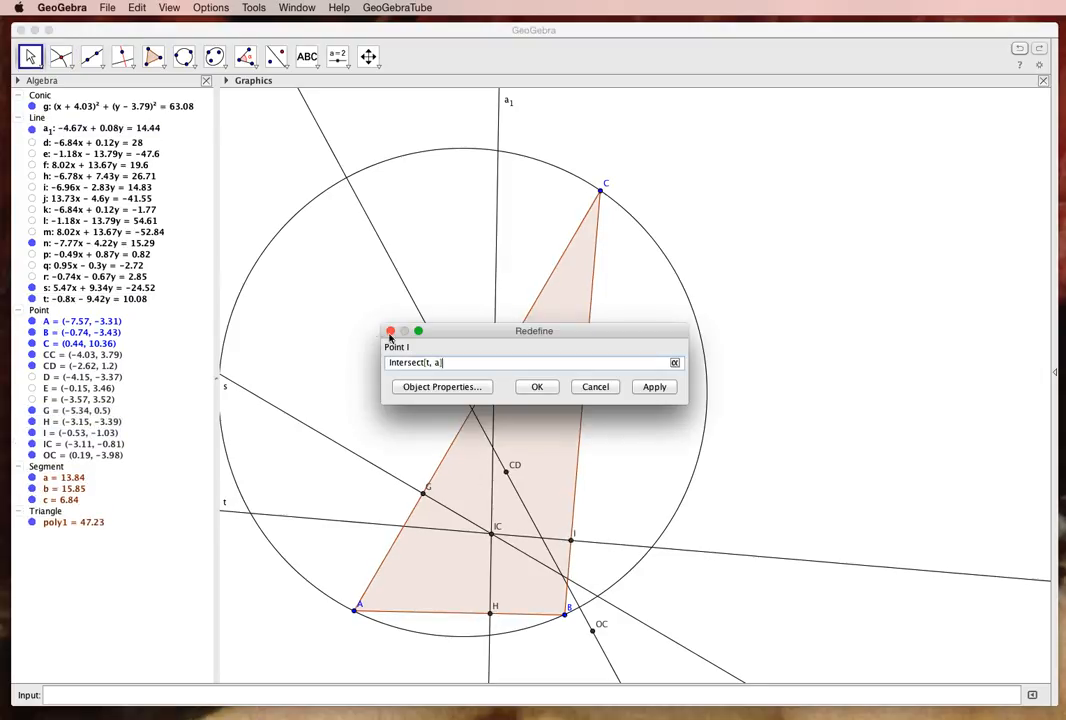
{"action": "left_click", "coordinate": [390, 331]}
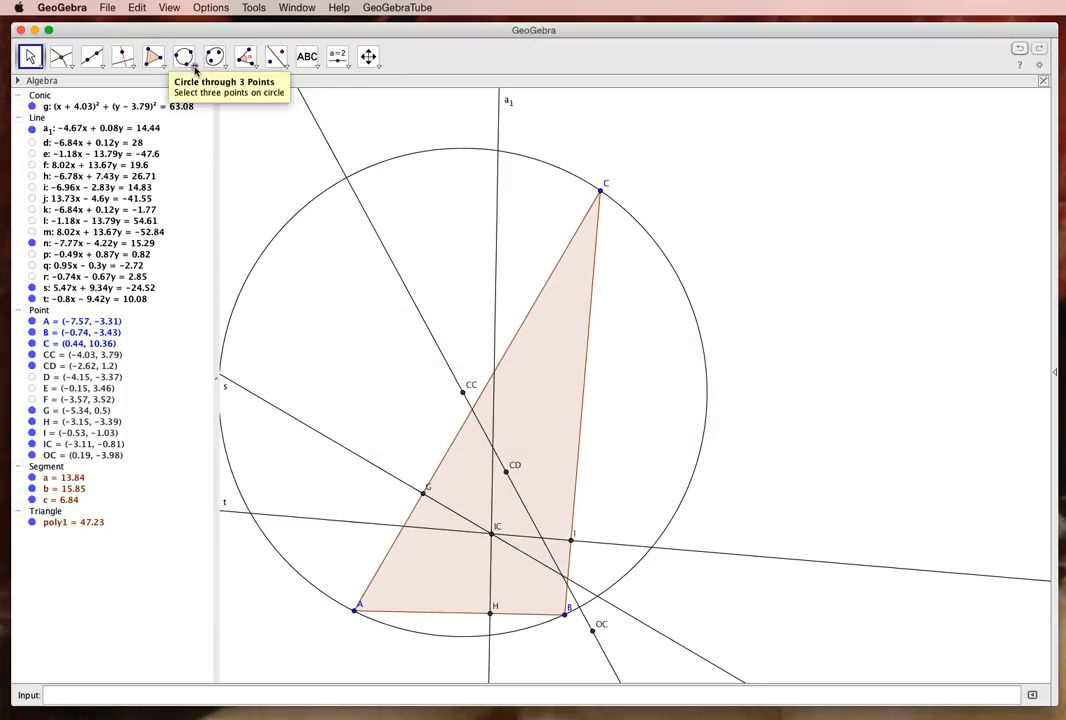
Step: Draw the triangle's inscribed circle through points G, H and I with the Circle through 3 Points tool
{"action": "left_click", "coordinate": [189, 62]}
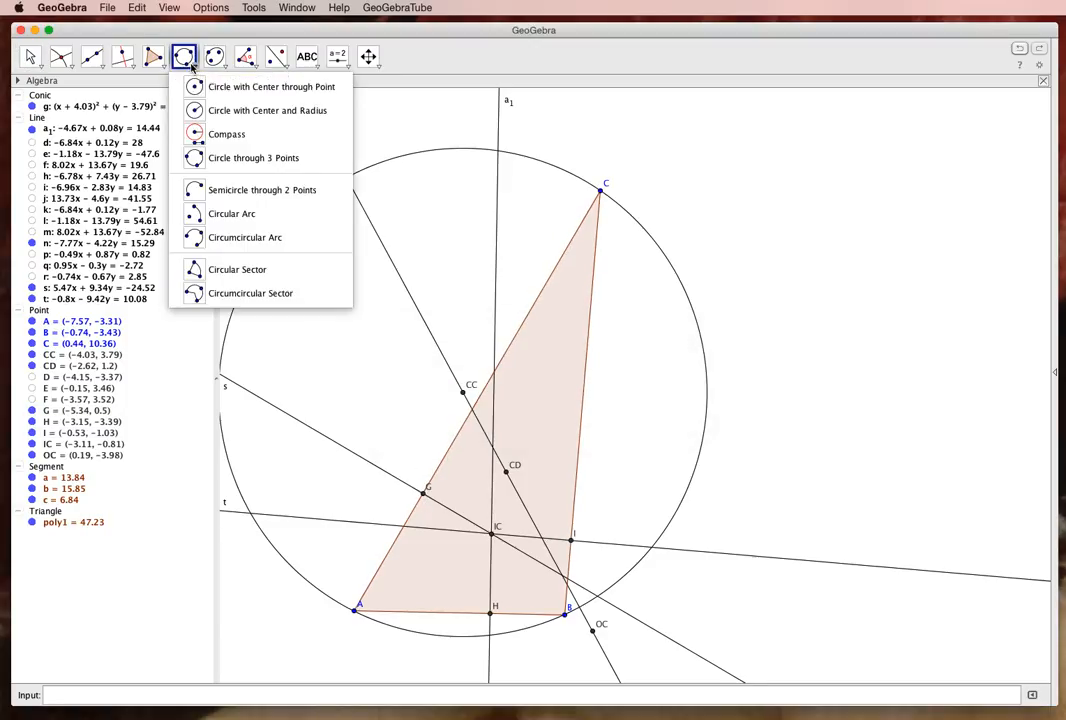
{"action": "left_click", "coordinate": [253, 158]}
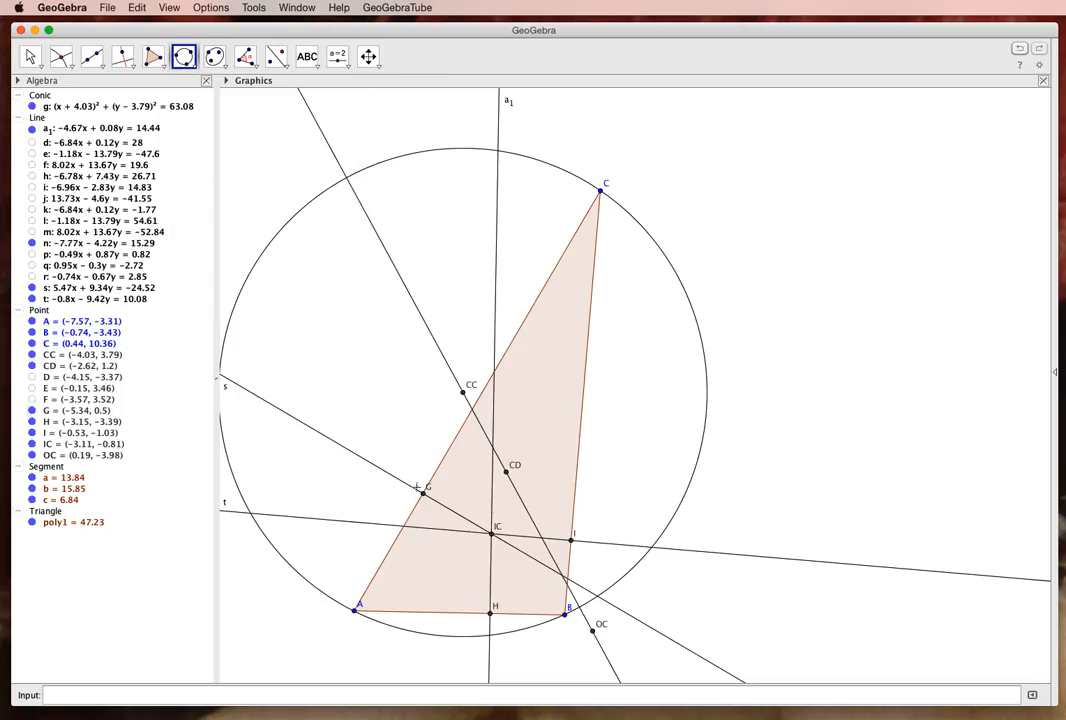
{"action": "left_click", "coordinate": [423, 493]}
{"action": "left_click", "coordinate": [493, 616]}
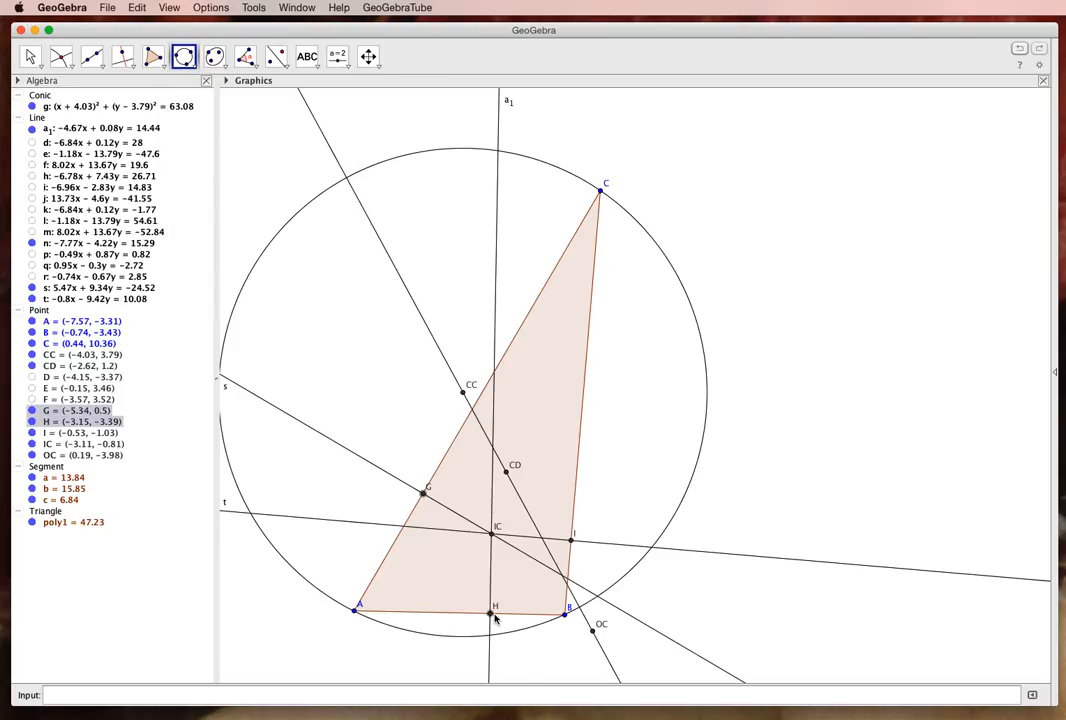
{"action": "left_click", "coordinate": [566, 542]}
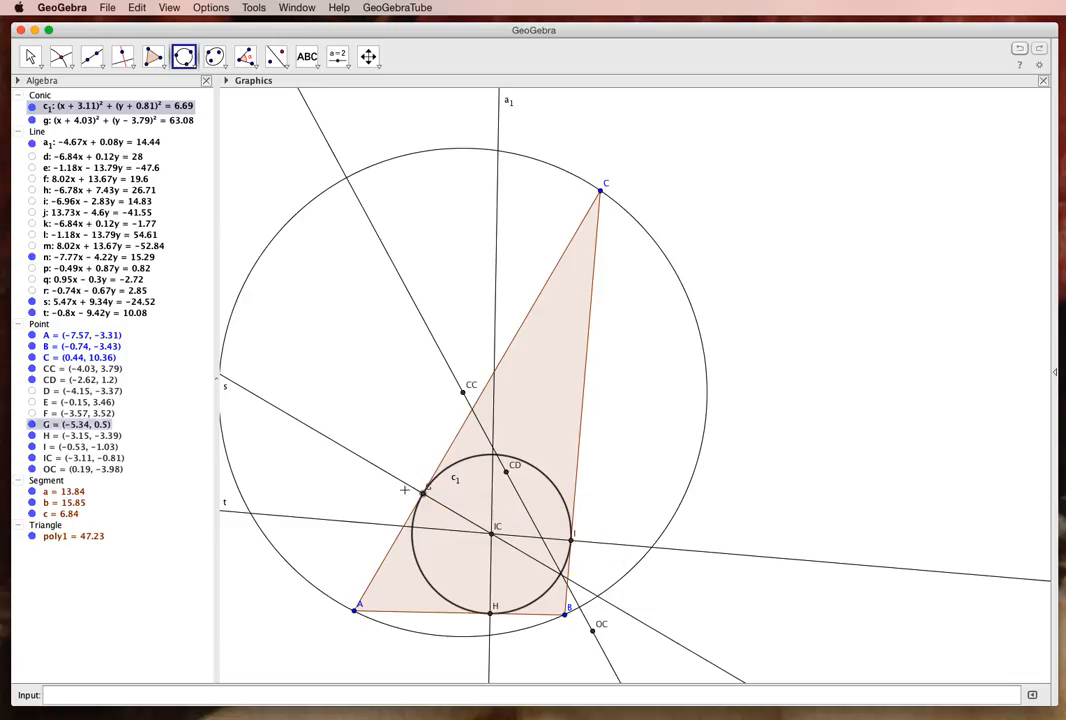
Step: Hide the perpendicular lines s, t and a₁ and the tangency points G, H and I
{"action": "left_click", "coordinate": [31, 302]}
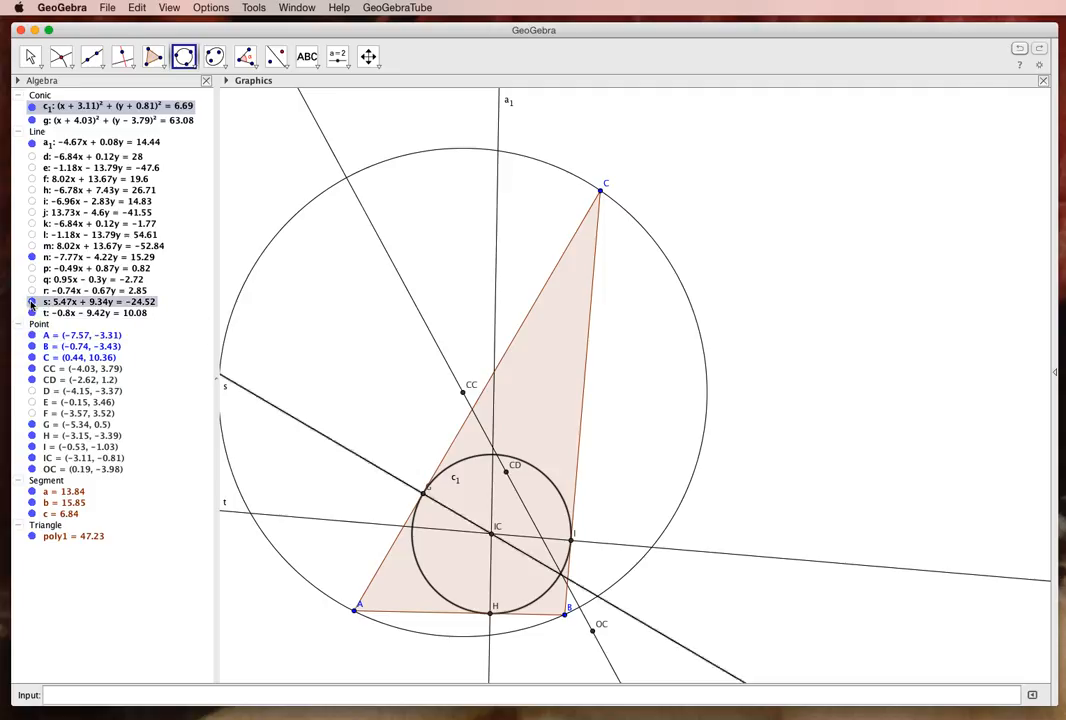
{"action": "left_click", "coordinate": [31, 313]}
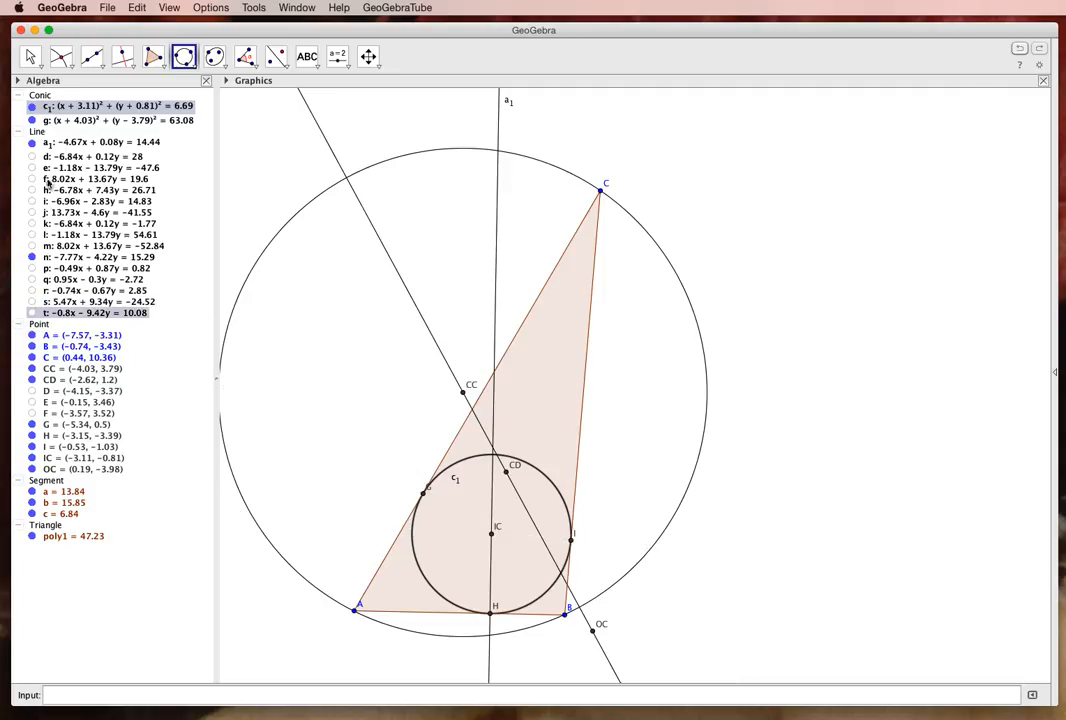
{"action": "left_click", "coordinate": [32, 143]}
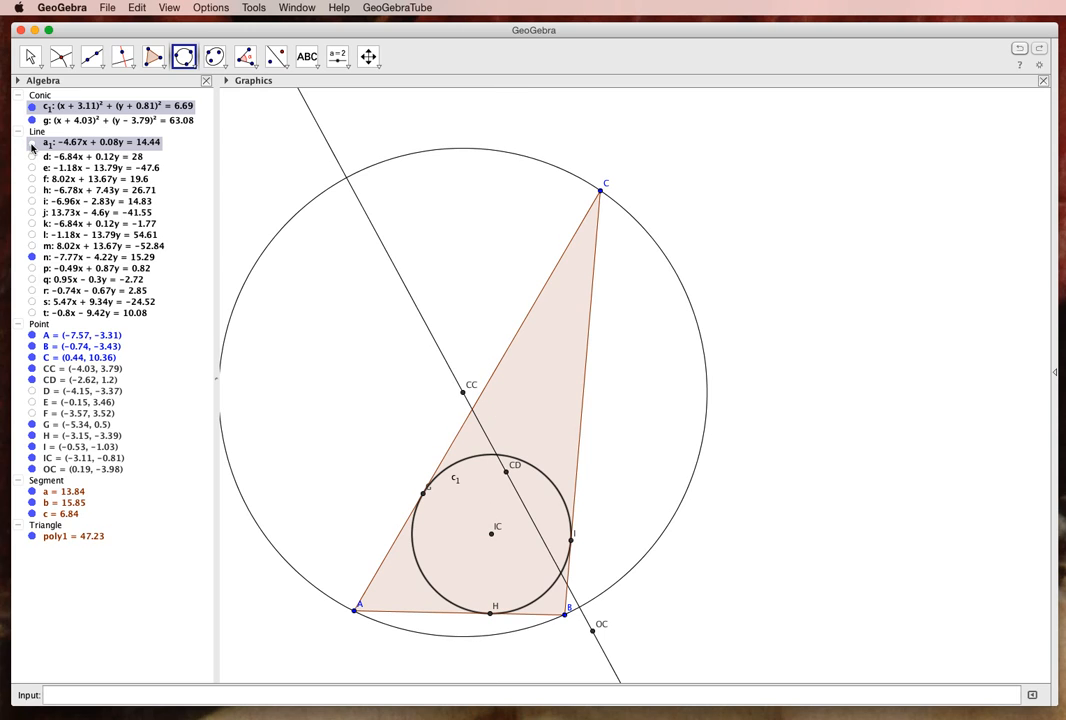
{"action": "left_click", "coordinate": [32, 425]}
{"action": "left_click", "coordinate": [32, 436]}
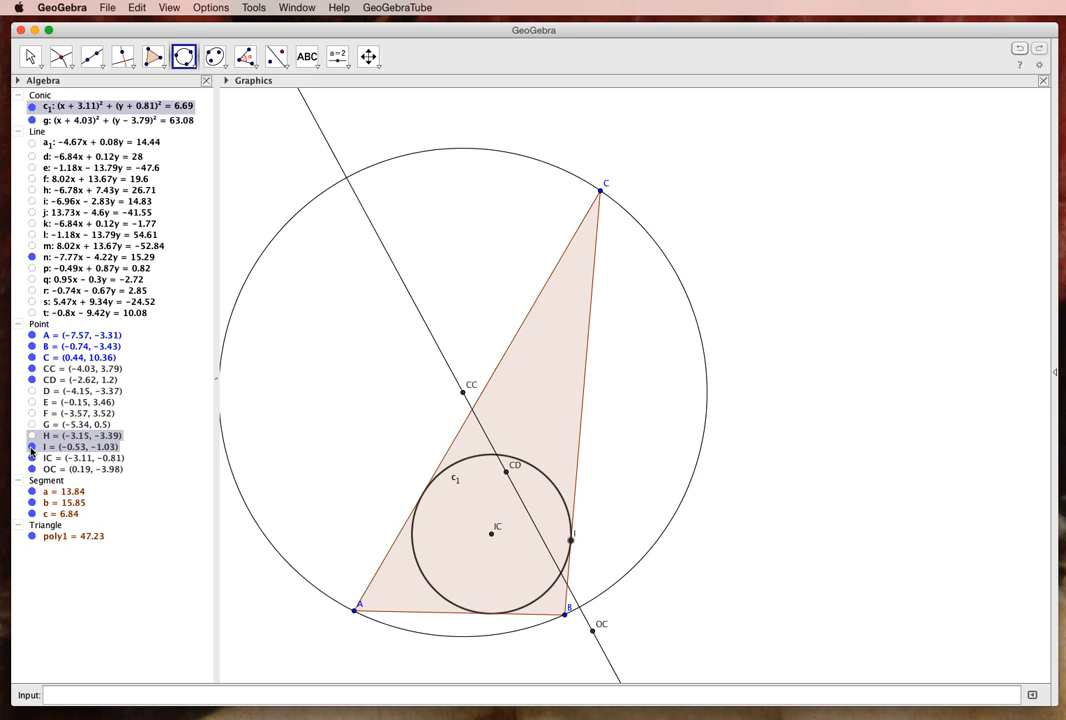
{"action": "left_click", "coordinate": [32, 447]}
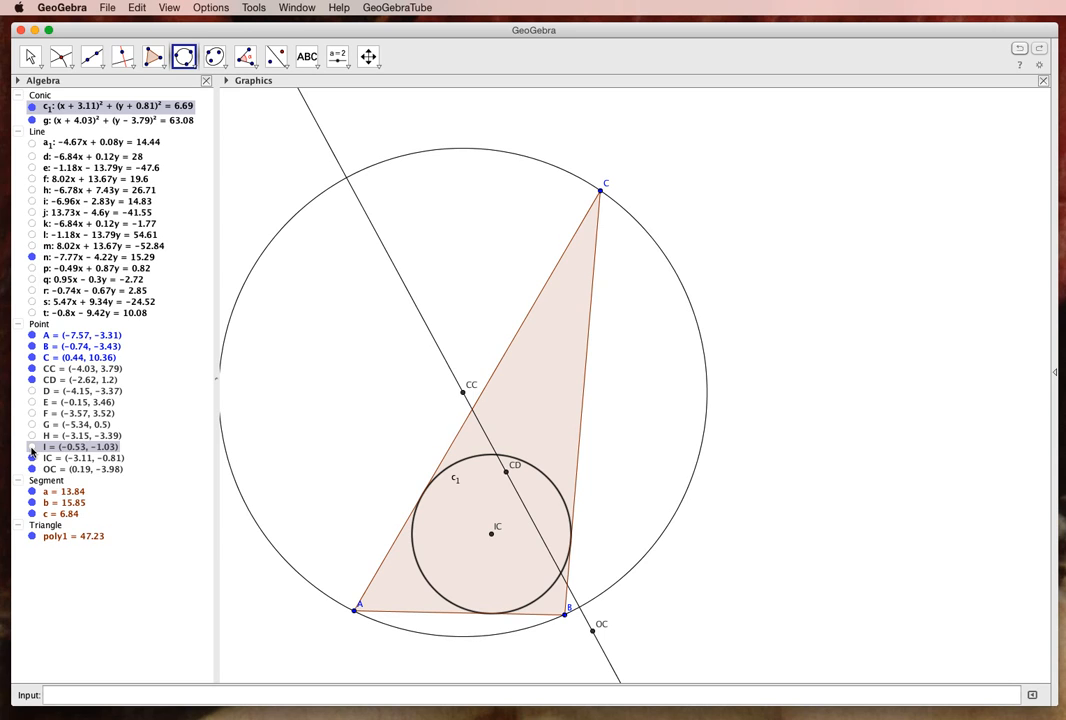
Step: Turn off the label of the inscribed circle c₁
{"action": "right_click", "coordinate": [65, 110]}
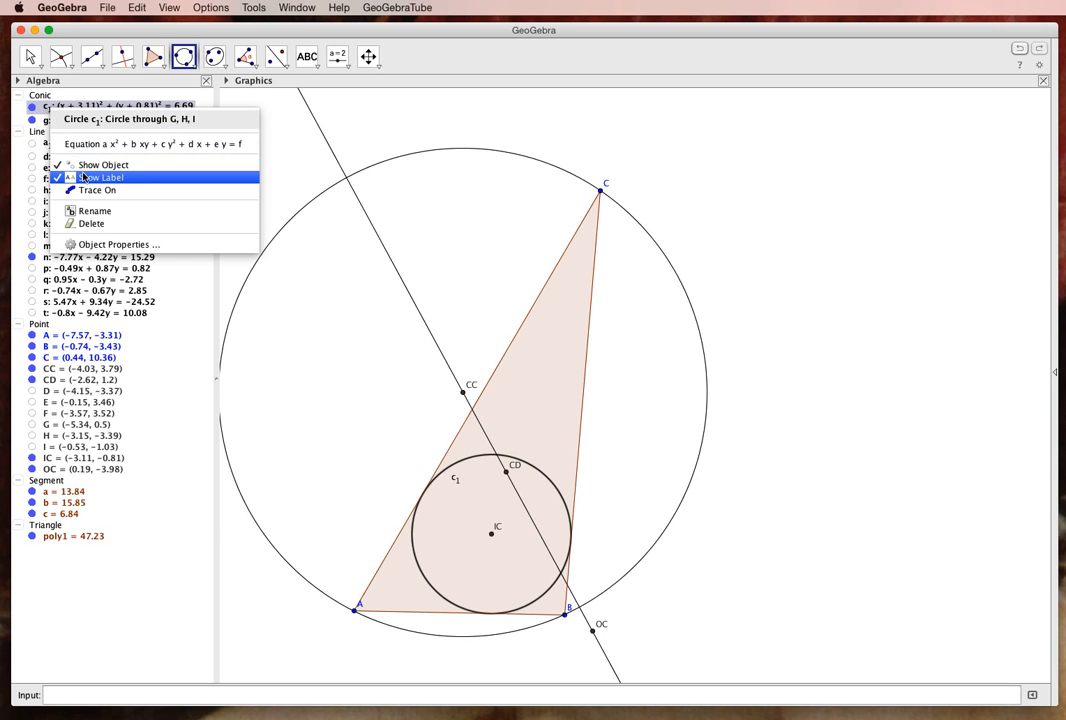
{"action": "left_click", "coordinate": [85, 178]}
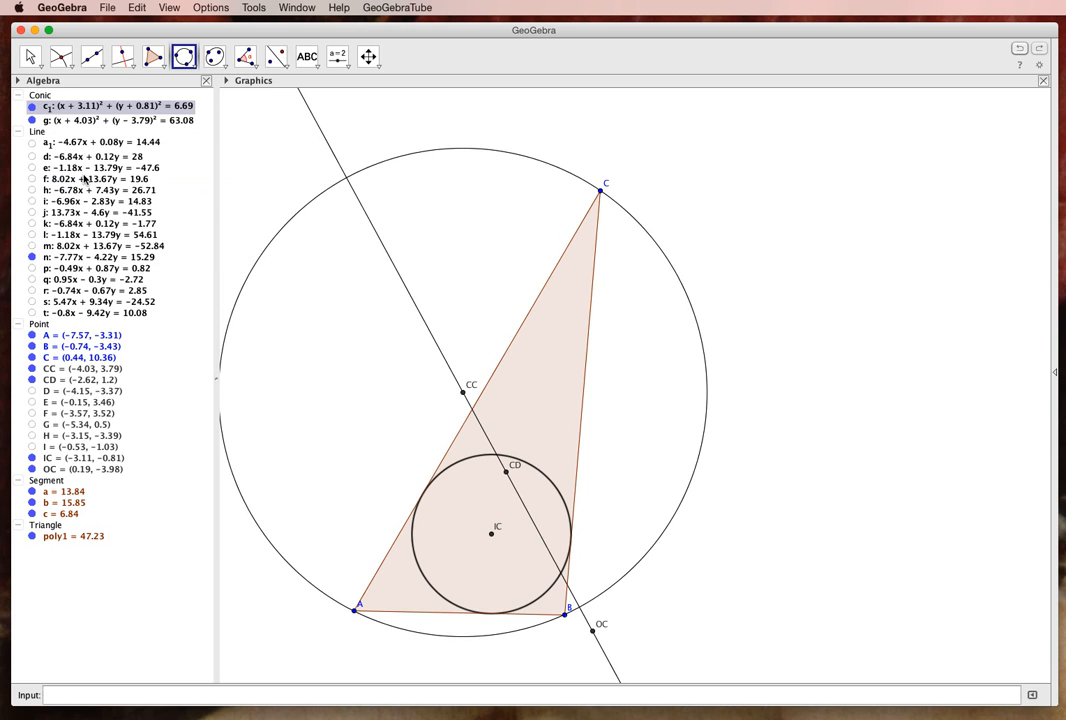
{"action": "right_click", "coordinate": [45, 110]}
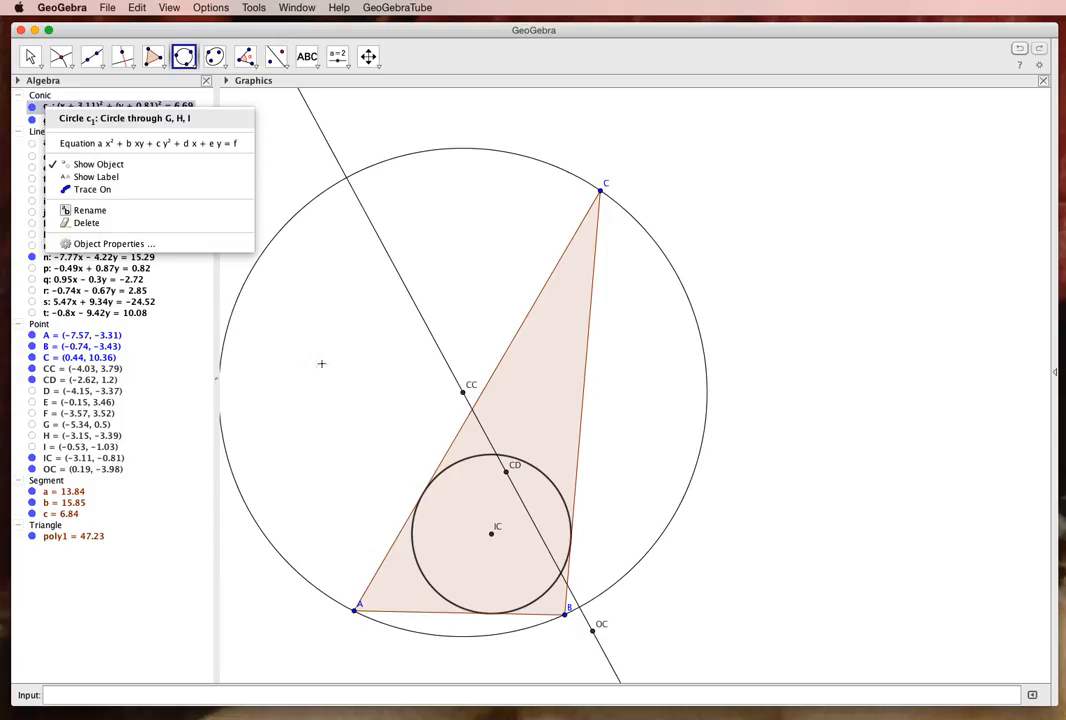
Step: Rename the inscribed circle c₁ as ic in its object properties
{"action": "left_click", "coordinate": [157, 246]}
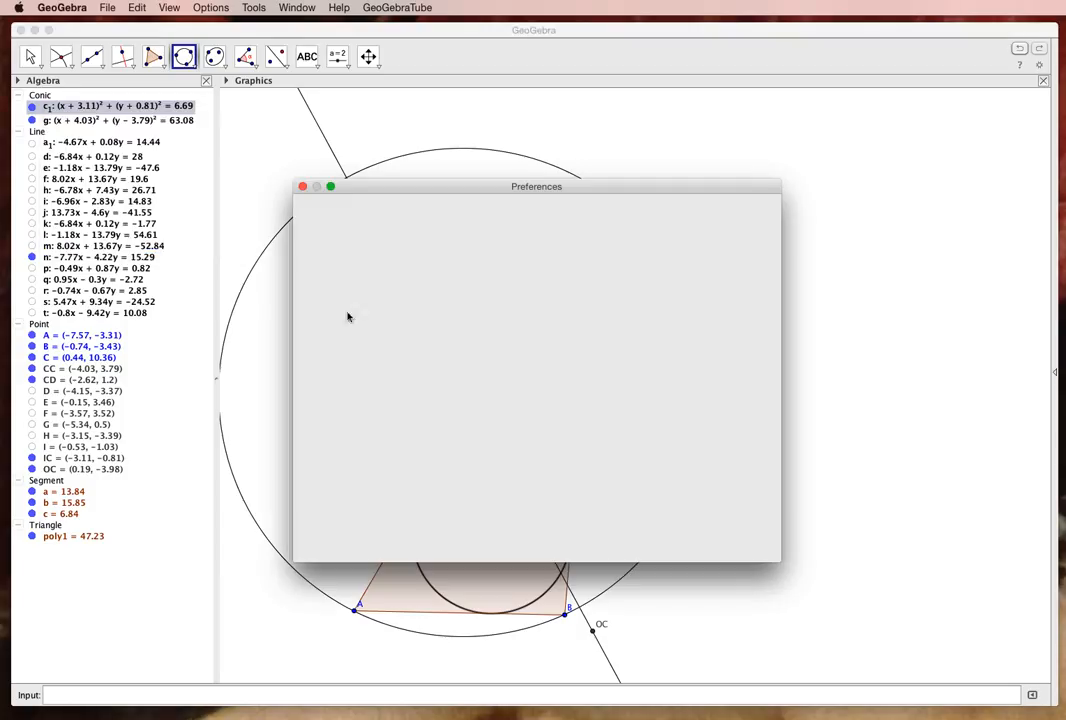
{"action": "left_click", "coordinate": [473, 253]}
{"action": "key", "text": "BackSpace"}
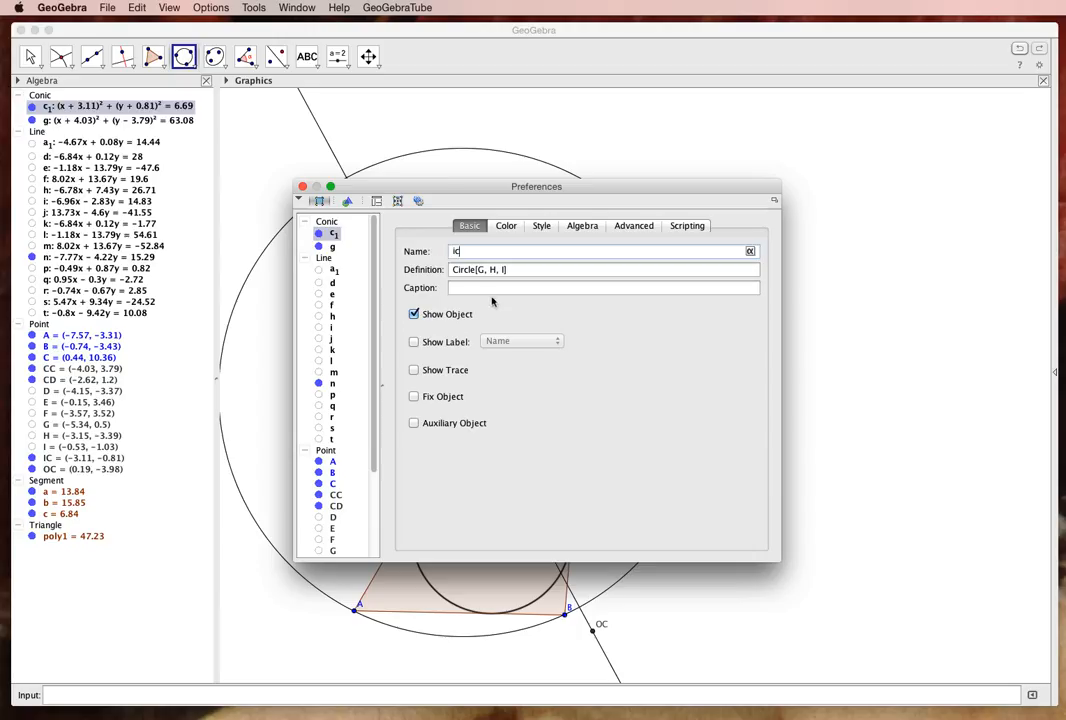
{"action": "type", "text": "ic"}
{"action": "key", "text": "Return"}
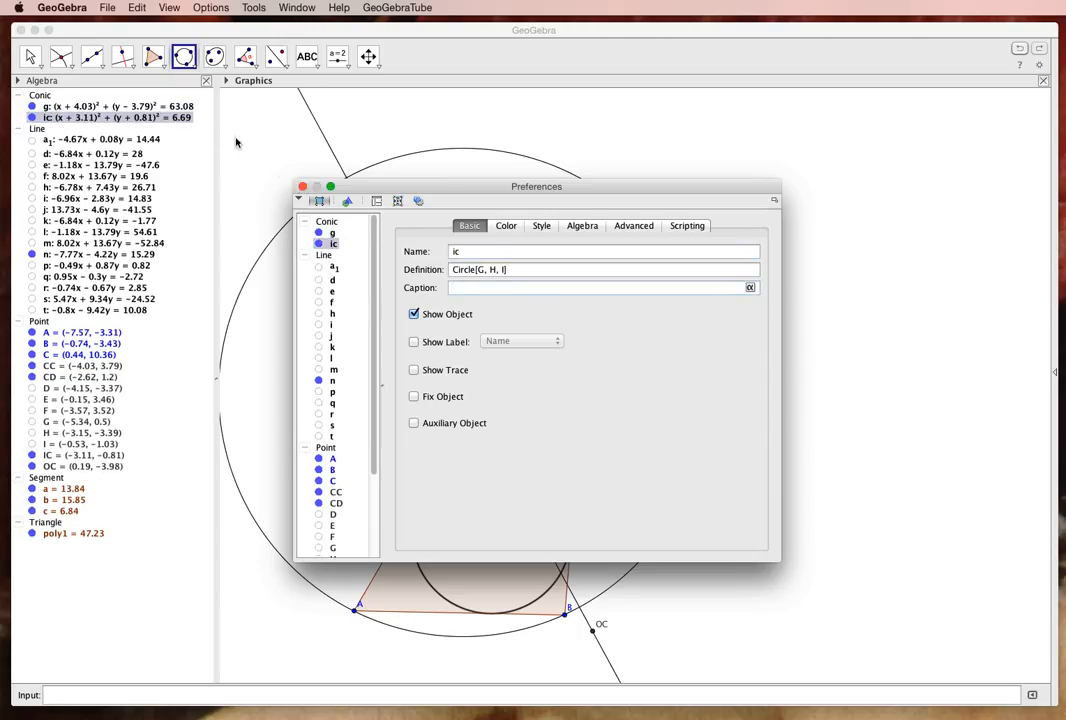
{"action": "key", "text": "super+w"}
Step: Rename the circumscribed circle g through A, B and C as cc in its object properties
{"action": "right_click", "coordinate": [85, 111]}
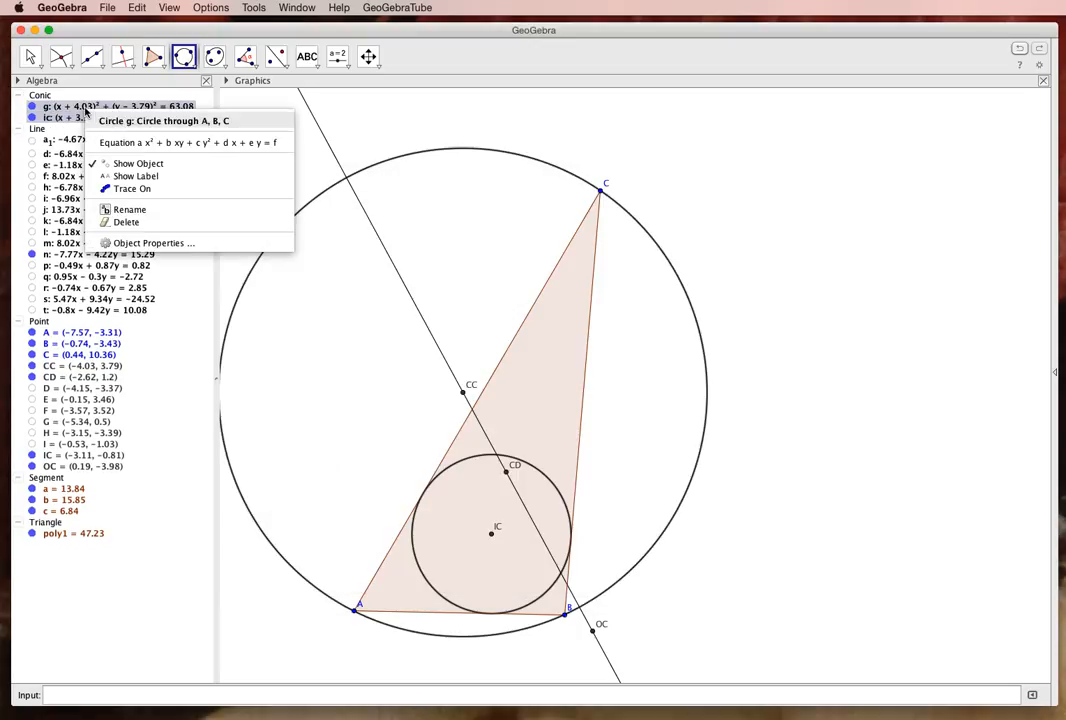
{"action": "left_click", "coordinate": [52, 119]}
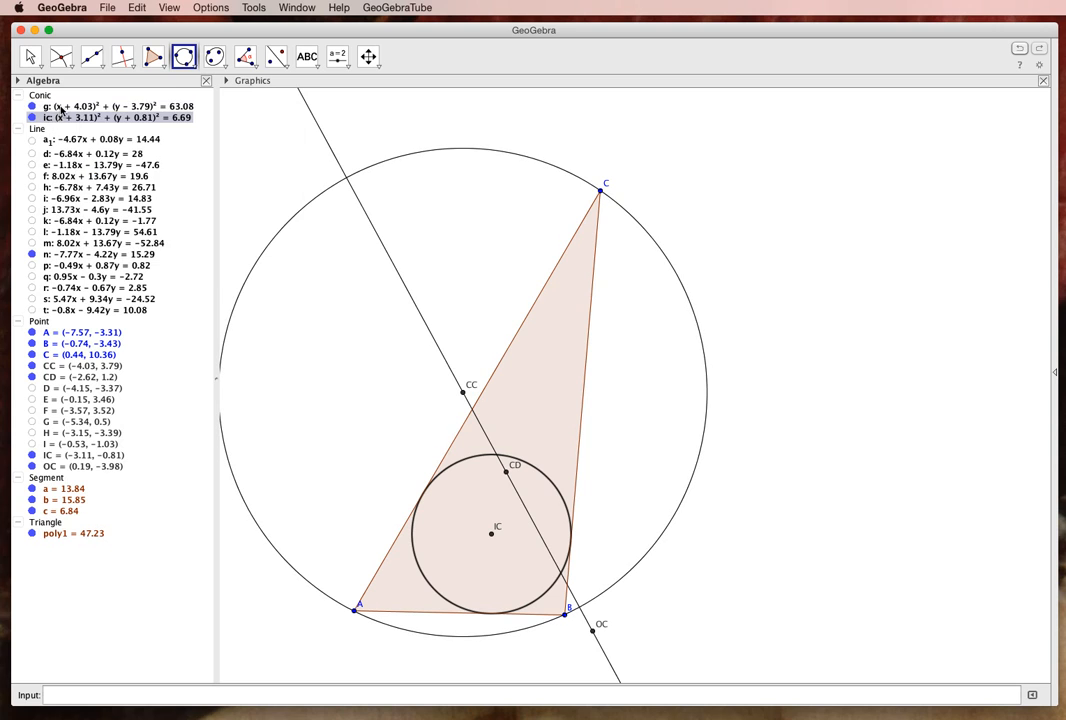
{"action": "left_click", "coordinate": [61, 109]}
{"action": "right_click", "coordinate": [61, 110]}
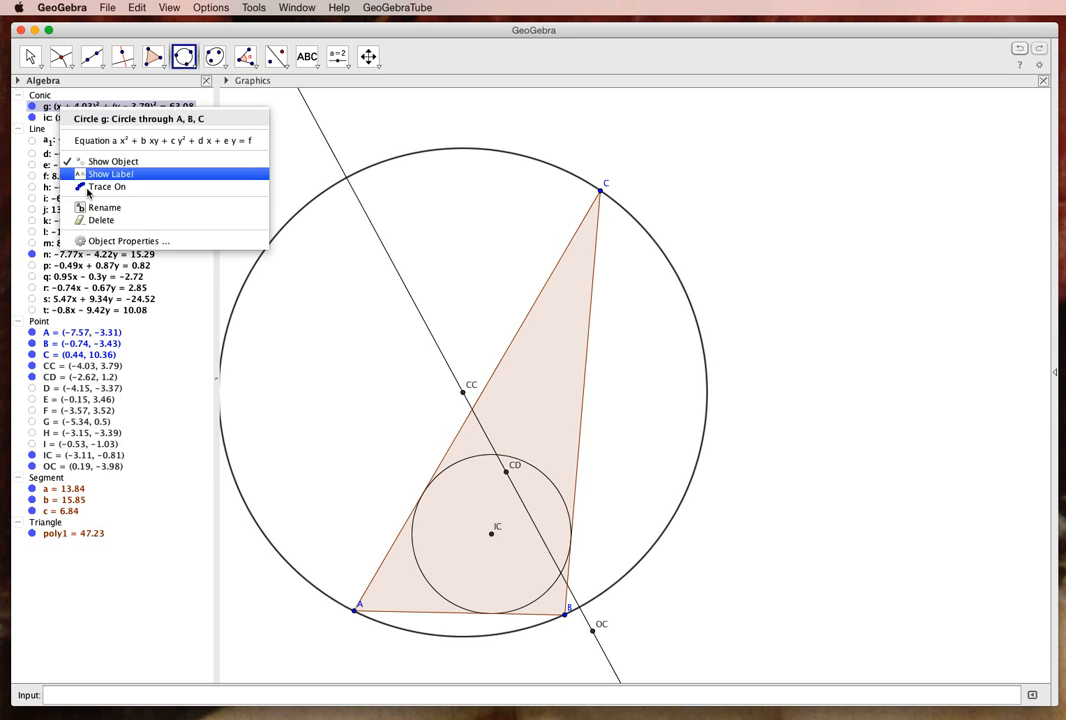
{"action": "left_click", "coordinate": [95, 241]}
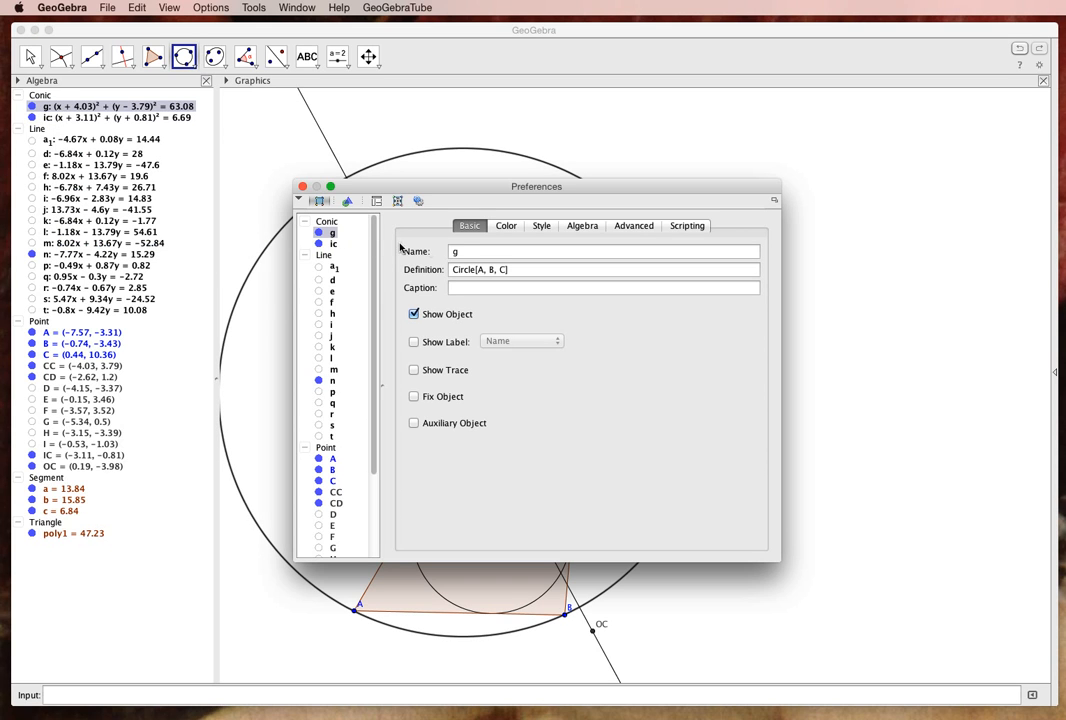
{"action": "type", "text": "cc"}
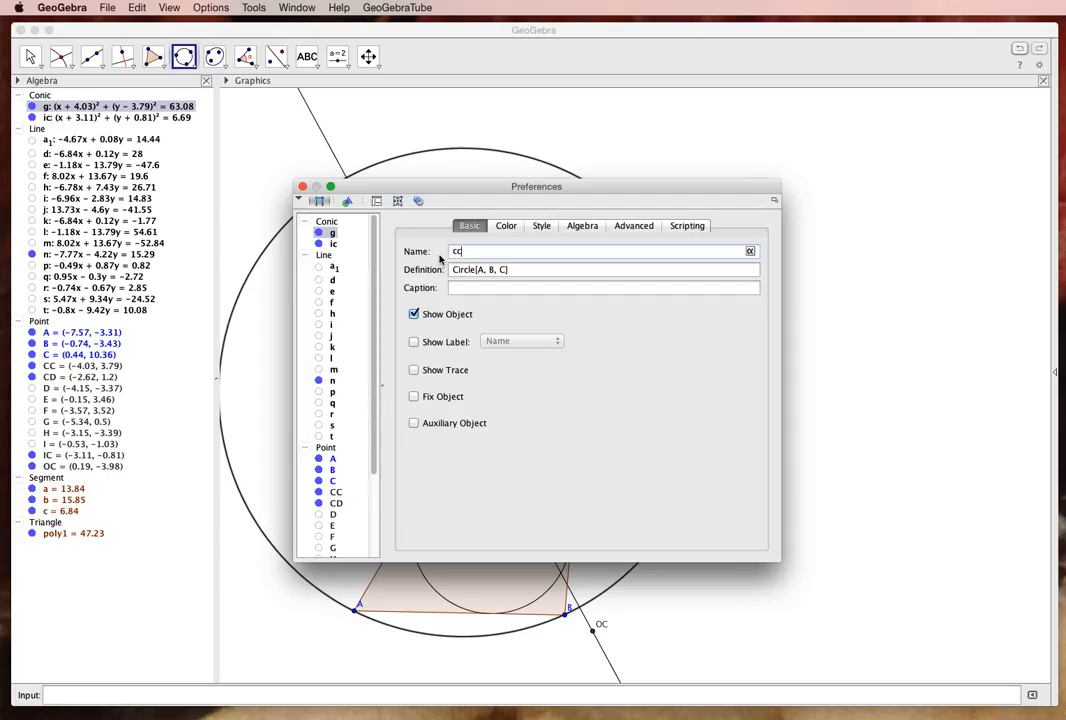
{"action": "left_click", "coordinate": [469, 288]}
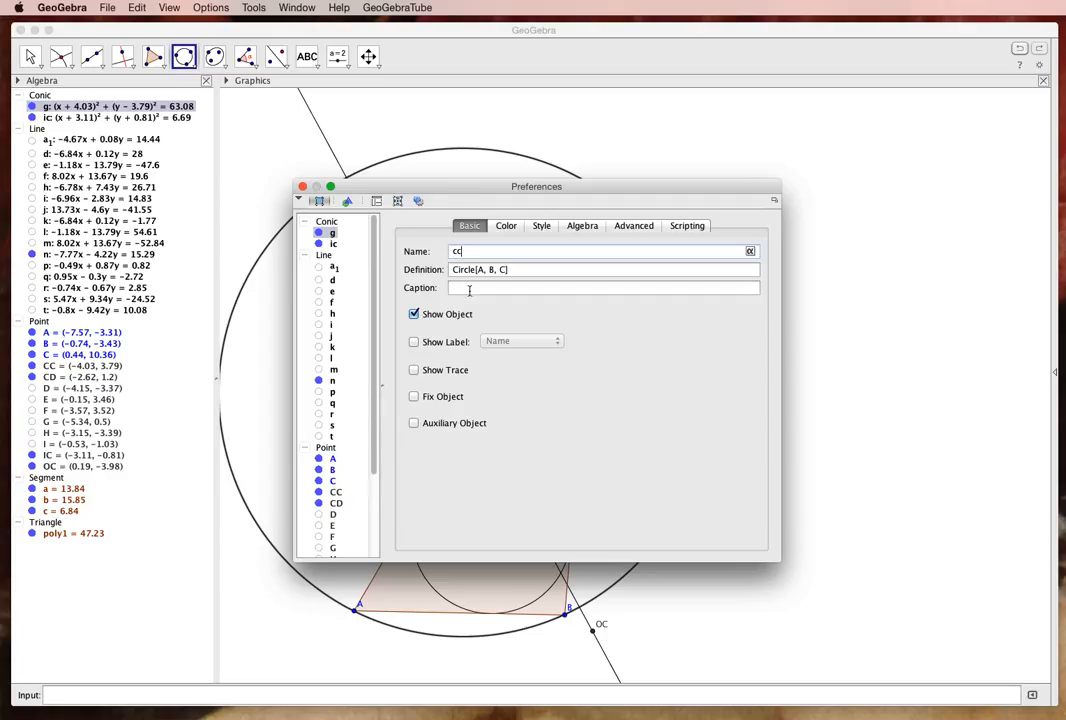
{"action": "left_click", "coordinate": [302, 187]}
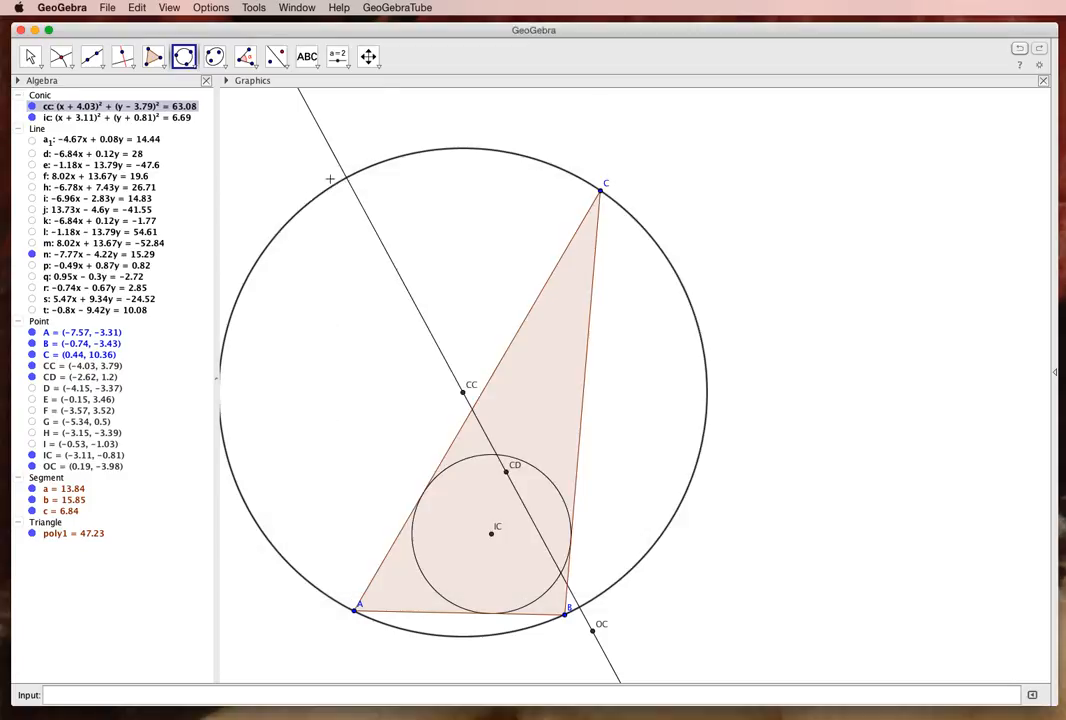
Step: Reshape the triangle by moving C to about (-0.67, 7.84), A to about (-8.68, -1.24) and B to about (2.57, -0.94)
{"action": "left_click", "coordinate": [369, 59]}
{"action": "left_click_drag", "start_coordinate": [396, 230], "coordinate": [432, 197]}
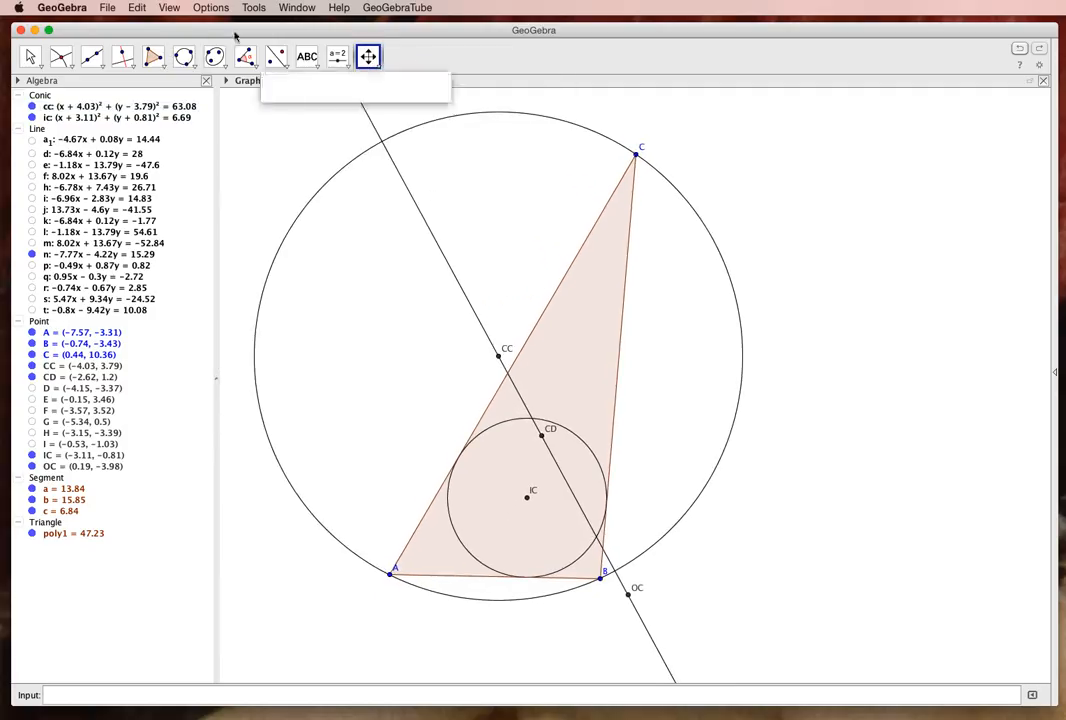
{"action": "left_click", "coordinate": [30, 57]}
{"action": "left_click", "coordinate": [638, 155]}
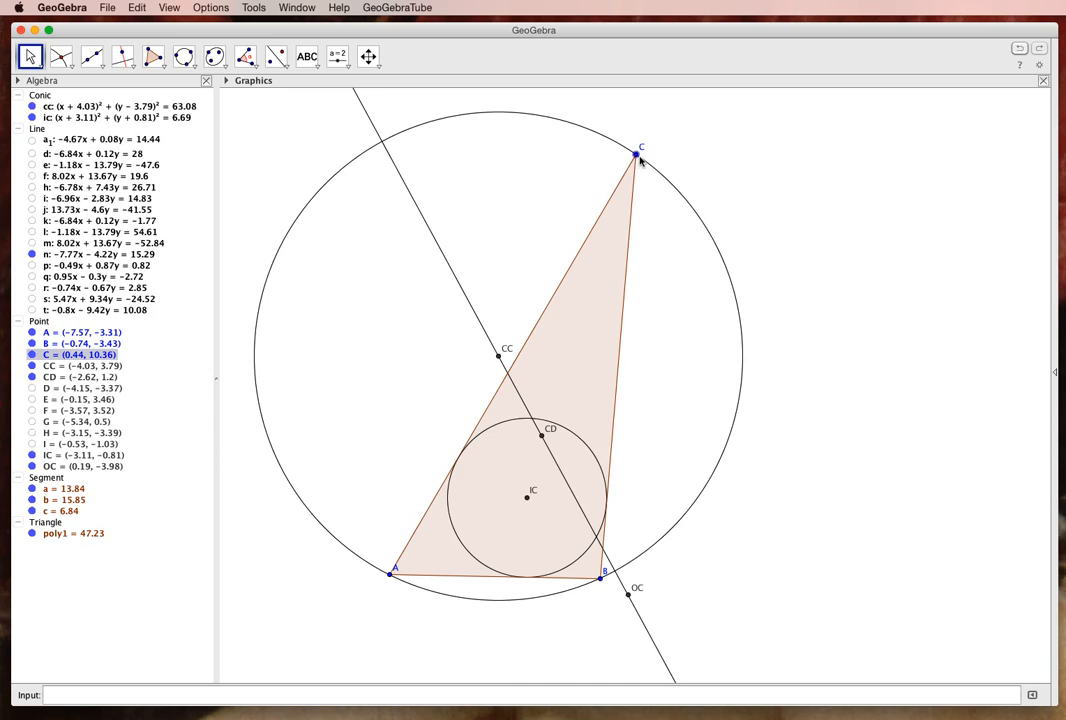
{"action": "left_click_drag", "start_coordinate": [638, 156], "coordinate": [602, 231]}
{"action": "scroll", "coordinate": [475, 348], "scroll_direction": "up", "scroll_amount": 2}
{"action": "left_click_drag", "start_coordinate": [362, 636], "coordinate": [317, 557]}
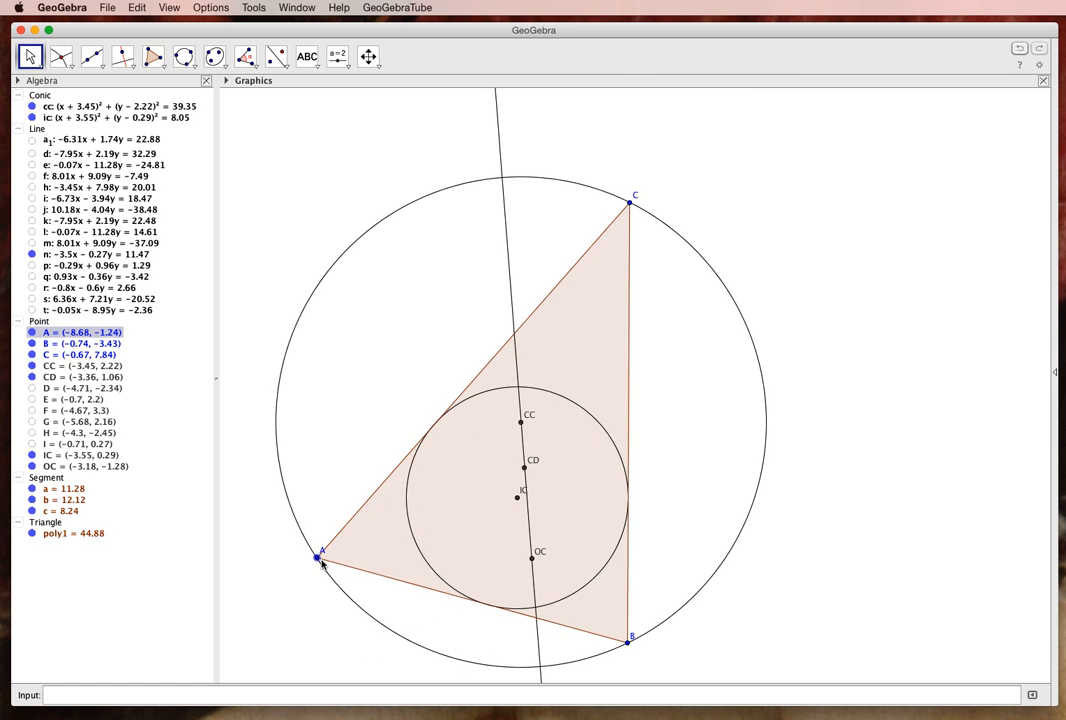
{"action": "left_click_drag", "start_coordinate": [627, 641], "coordinate": [757, 541]}
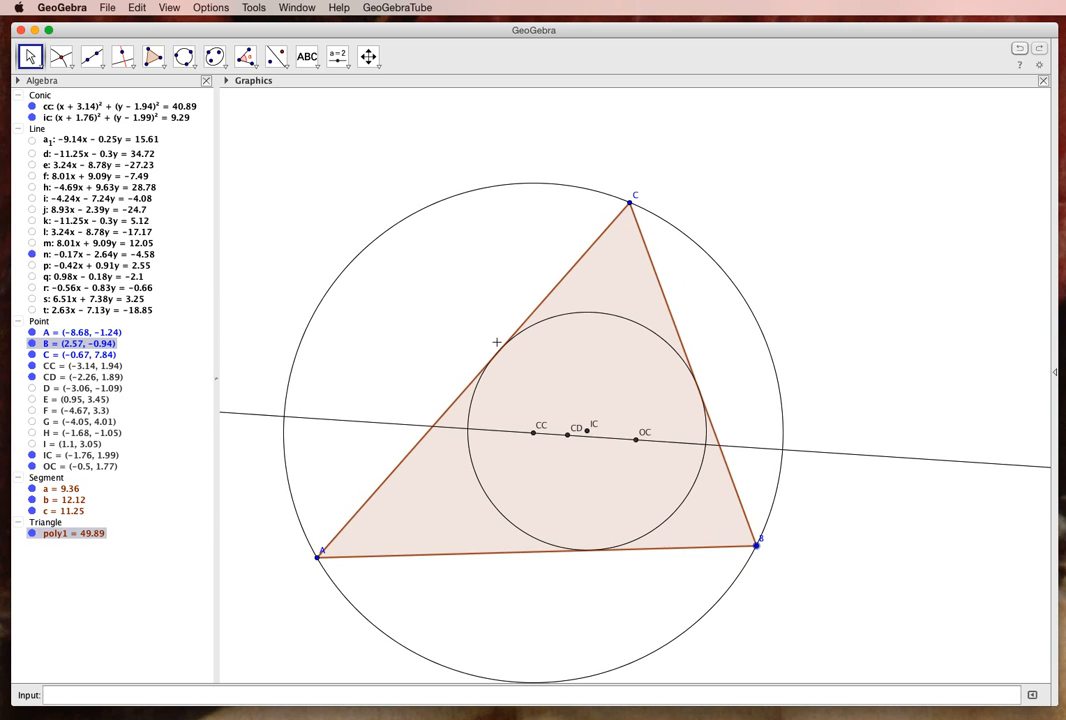
Step: Hide the Algebra view and move vertex C to about (2.53, 7.27) and vertex A to about (-7.79, -0.44)
{"action": "left_click", "coordinate": [170, 7]}
{"action": "left_click", "coordinate": [152, 20]}
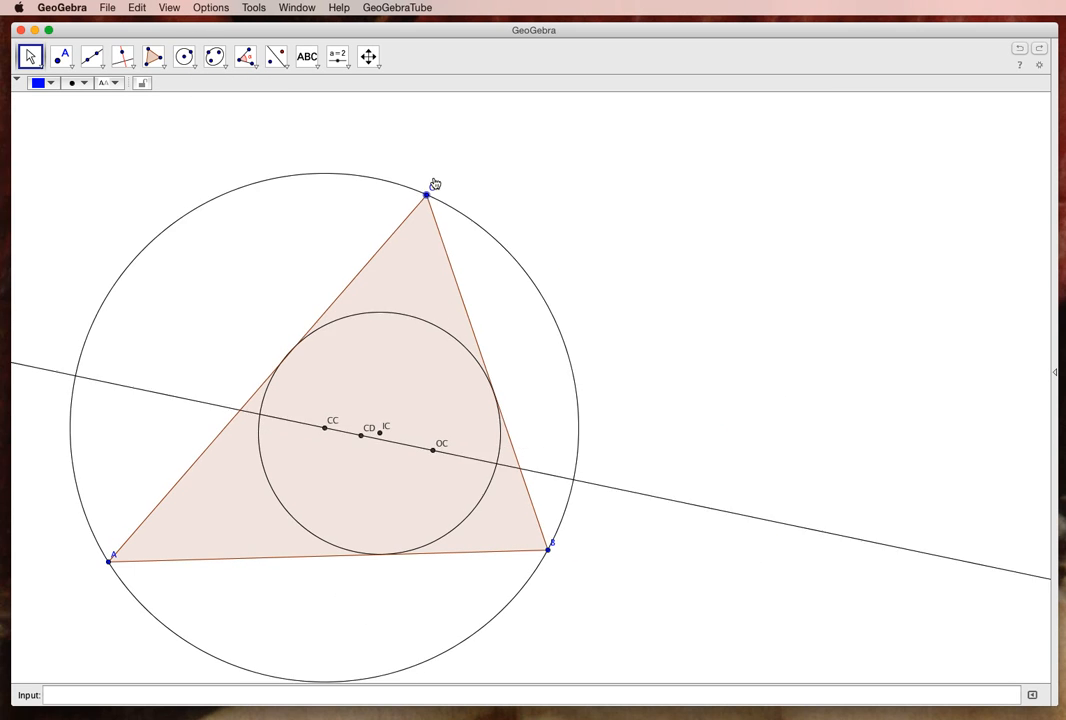
{"action": "left_click_drag", "start_coordinate": [434, 184], "coordinate": [546, 229]}
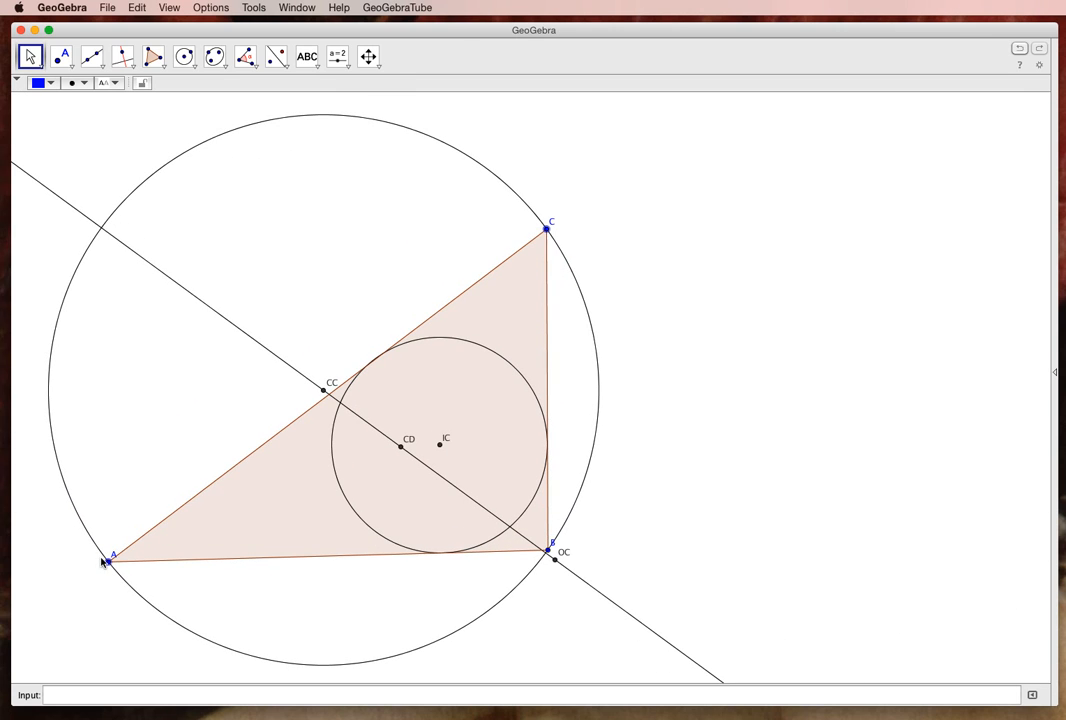
{"action": "left_click_drag", "start_coordinate": [110, 558], "coordinate": [143, 530]}
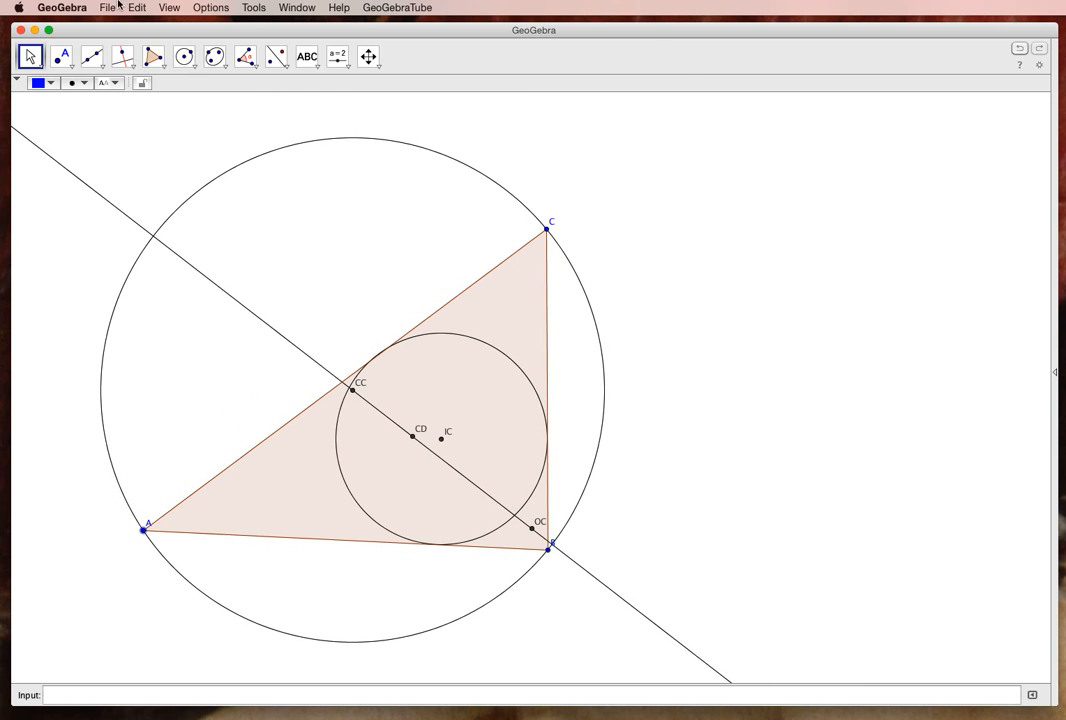
Step: Show the Algebra view and a widened Construction Protocol, keeping the whole triangle and its circumscribed circle in the Graphics view
{"action": "left_click", "coordinate": [160, 7]}
{"action": "left_click", "coordinate": [176, 23]}
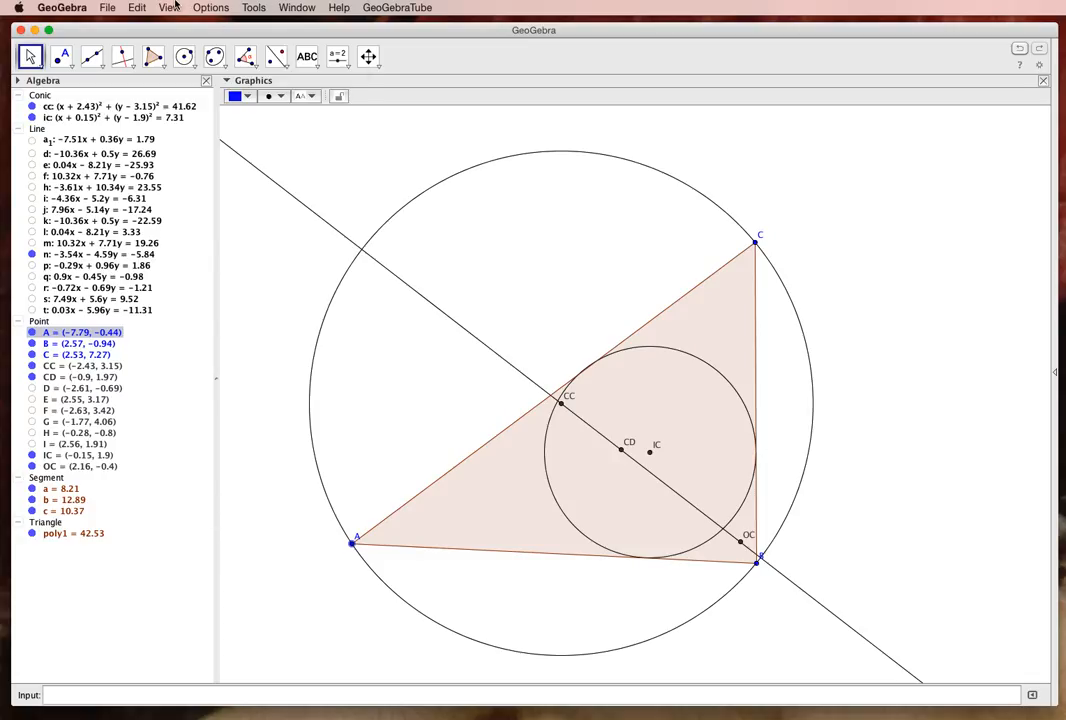
{"action": "left_click", "coordinate": [174, 6]}
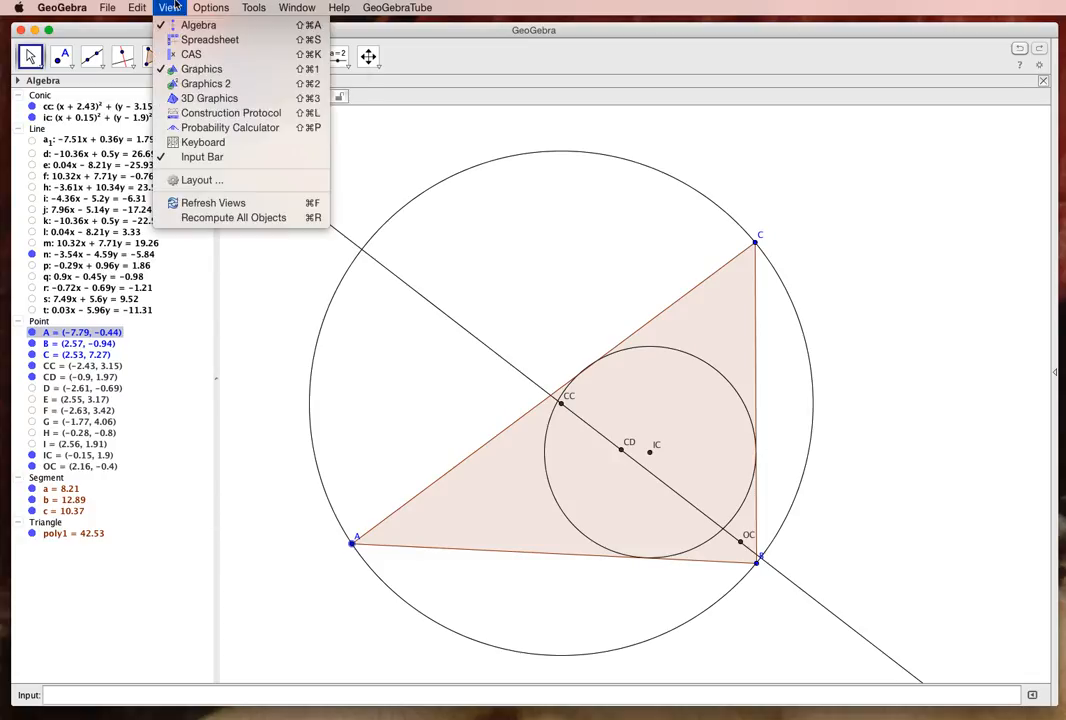
{"action": "left_click", "coordinate": [179, 117]}
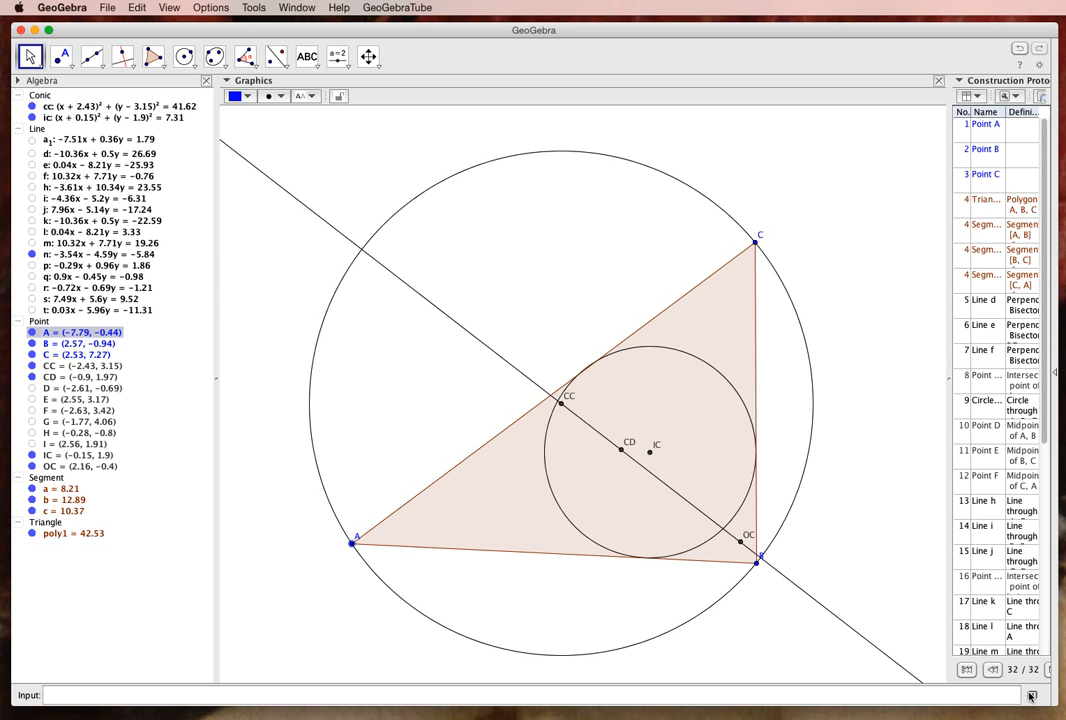
{"action": "left_click_drag", "start_coordinate": [946, 381], "coordinate": [594, 388]}
{"action": "scroll", "coordinate": [500, 381], "scroll_direction": "down", "scroll_amount": 6}
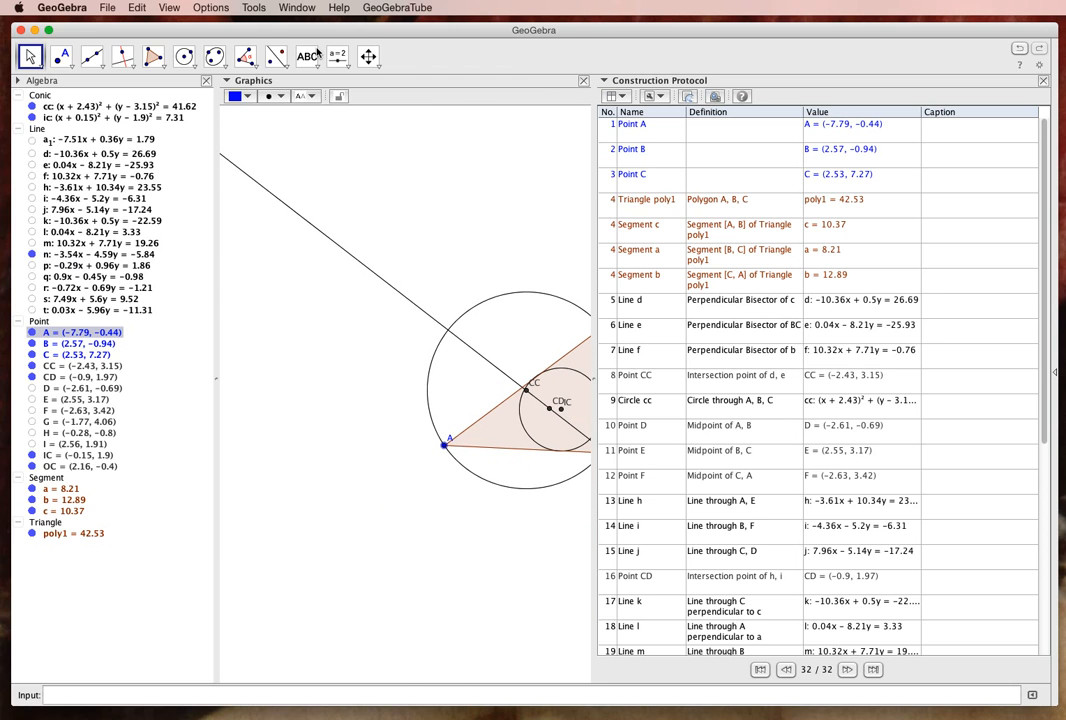
{"action": "left_click", "coordinate": [368, 56]}
{"action": "left_click_drag", "start_coordinate": [446, 299], "coordinate": [352, 296]}
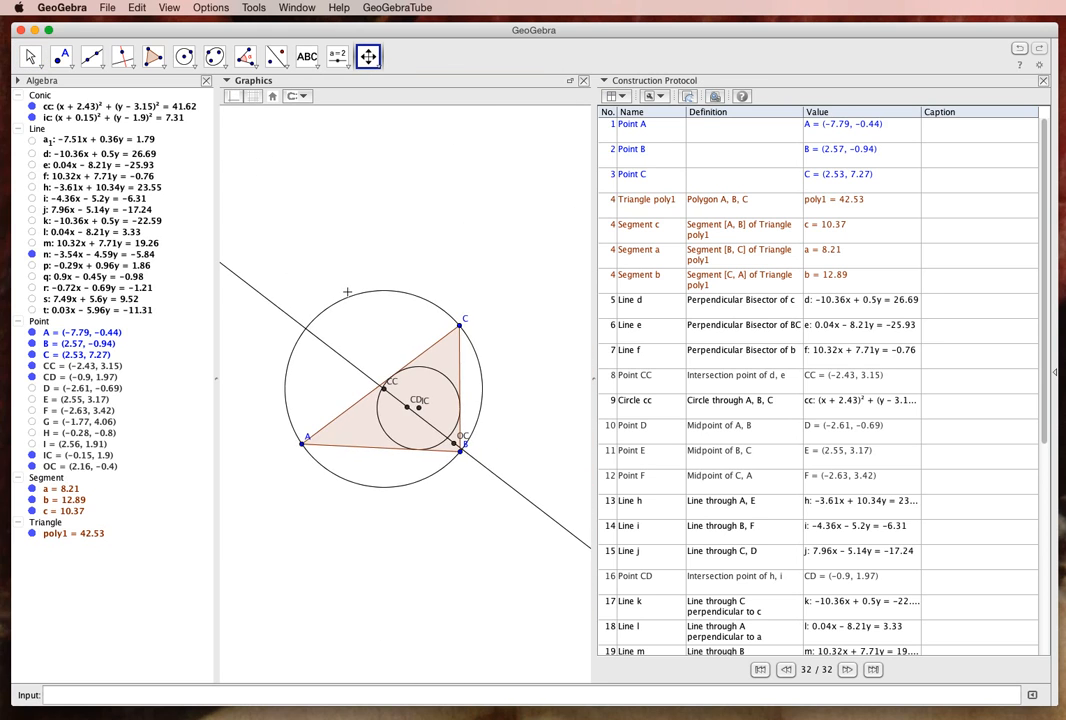
{"action": "scroll", "coordinate": [349, 293], "scroll_direction": "up", "scroll_amount": 3}
{"action": "left_click_drag", "start_coordinate": [369, 256], "coordinate": [360, 184]}
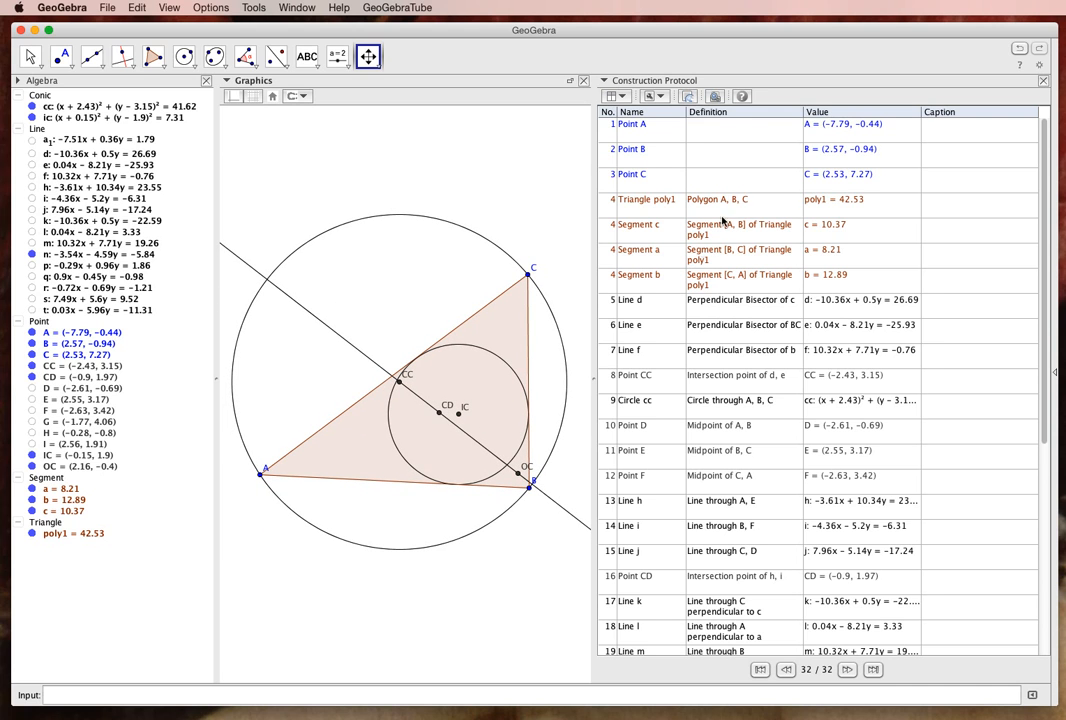
Step: Look through the Construction Protocol from point A to circle ic, reviewing how each center and circle is defined
{"action": "scroll", "coordinate": [660, 227], "scroll_direction": "down", "scroll_amount": 5}
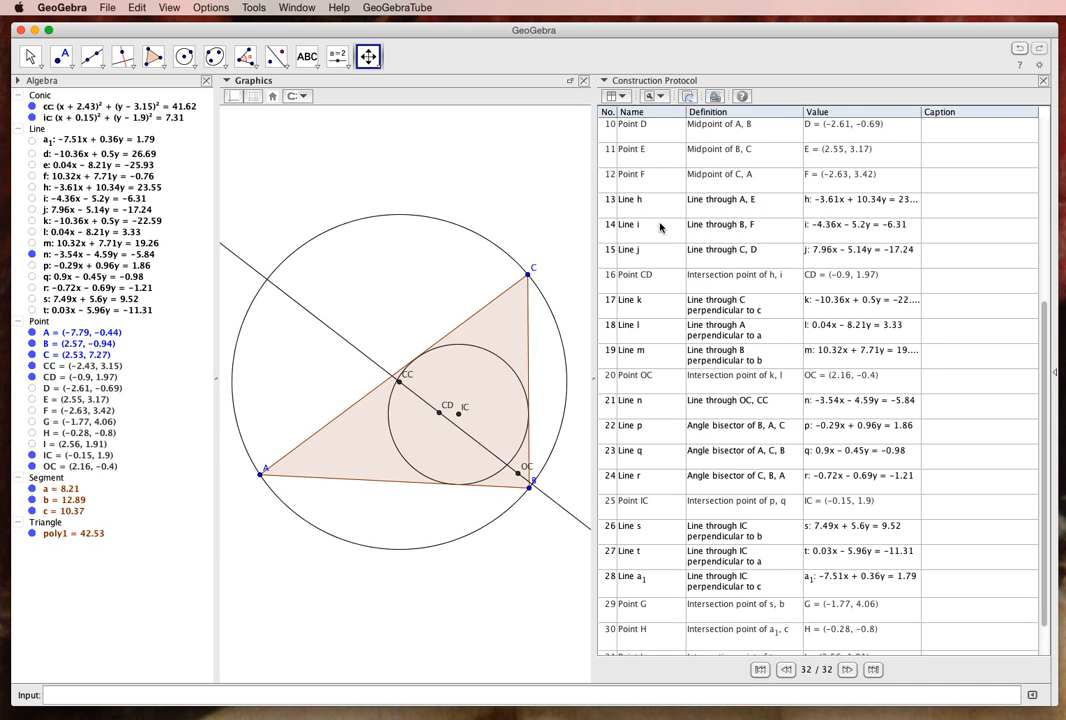
{"action": "scroll", "coordinate": [660, 227], "scroll_direction": "down", "scroll_amount": 2}
{"action": "scroll", "coordinate": [670, 353], "scroll_direction": "up", "scroll_amount": 6}
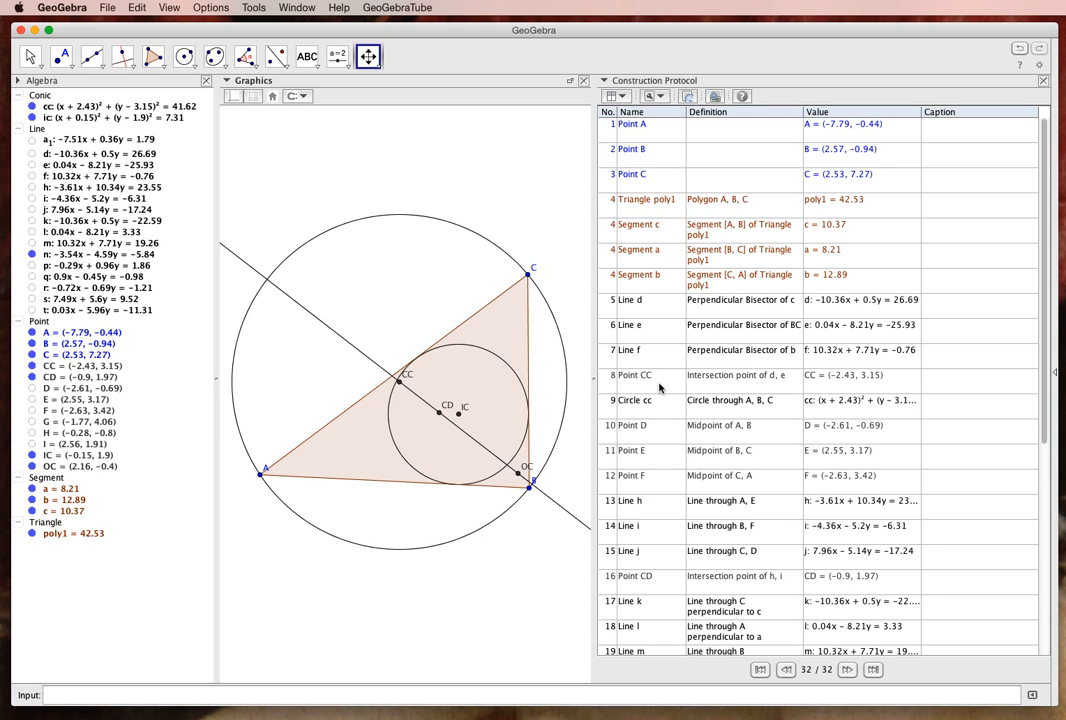
{"action": "scroll", "coordinate": [659, 387], "scroll_direction": "down", "scroll_amount": 4}
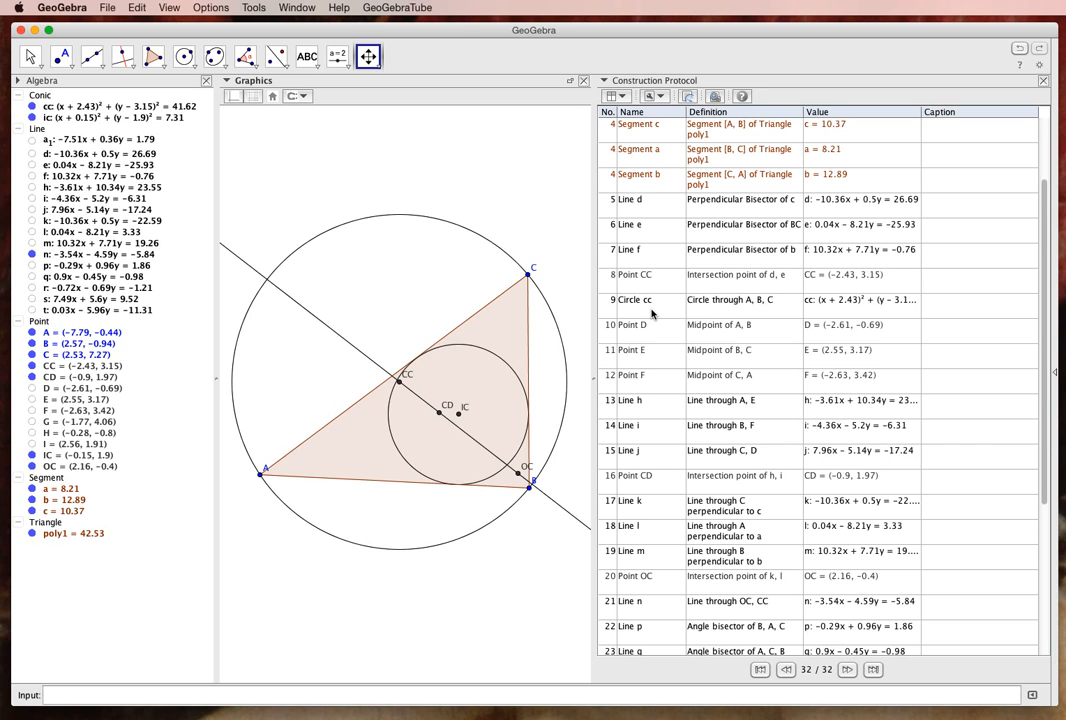
{"action": "scroll", "coordinate": [652, 314], "scroll_direction": "down", "scroll_amount": 2}
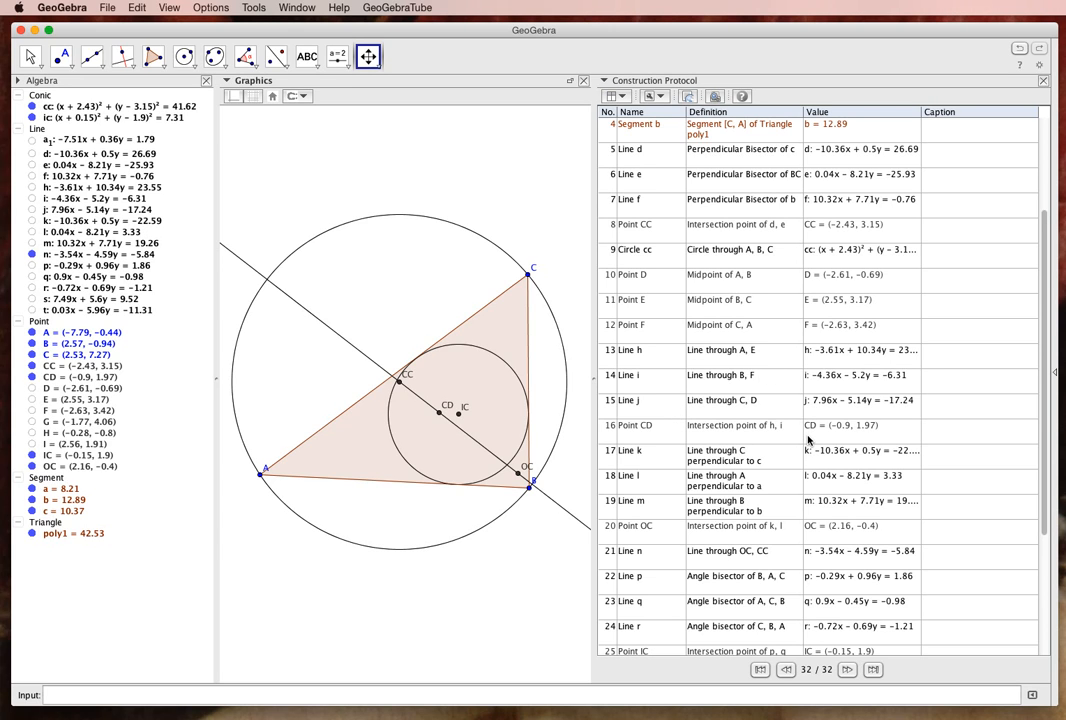
{"action": "scroll", "coordinate": [808, 440], "scroll_direction": "down", "scroll_amount": 8}
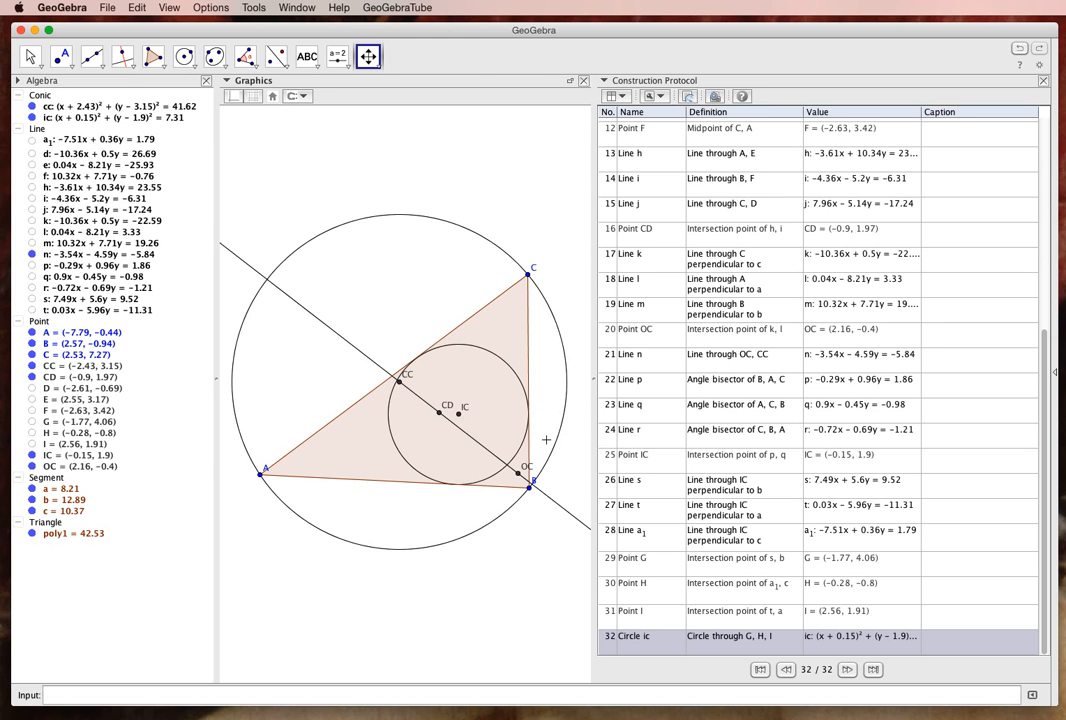
Step: Move vertex B to about (2.09, -2.89), C to about (-0.43, 10.63) and A to about (-6.72, -2.53)
{"action": "scroll", "coordinate": [545, 420], "scroll_direction": "up", "scroll_amount": 1}
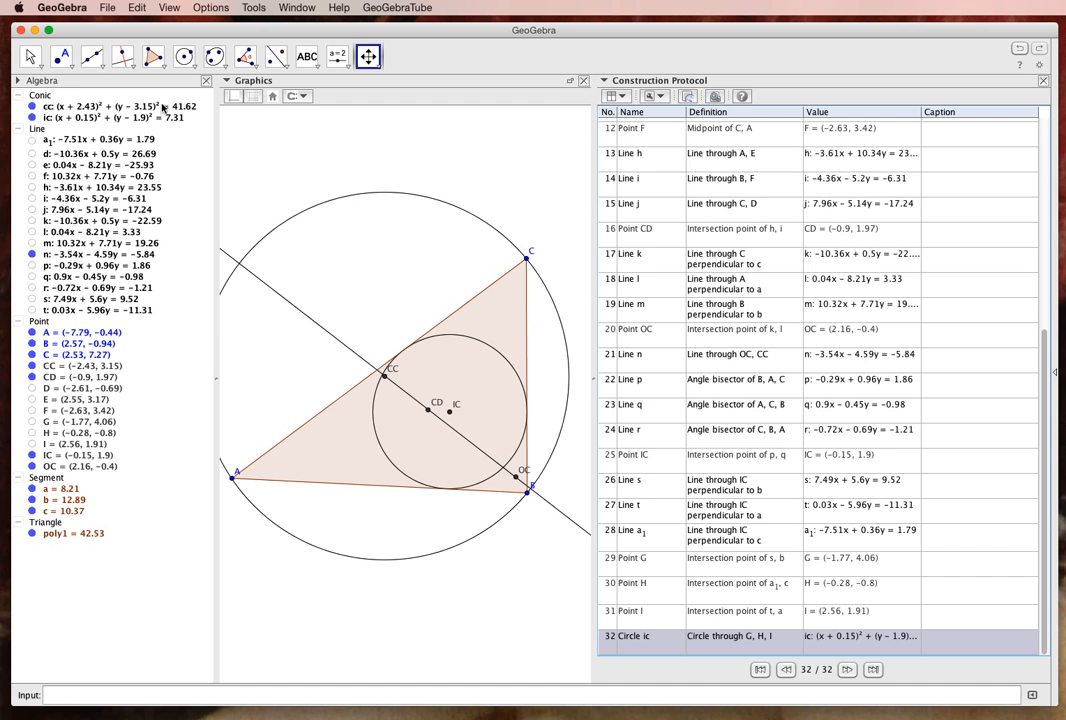
{"action": "left_click", "coordinate": [29, 56]}
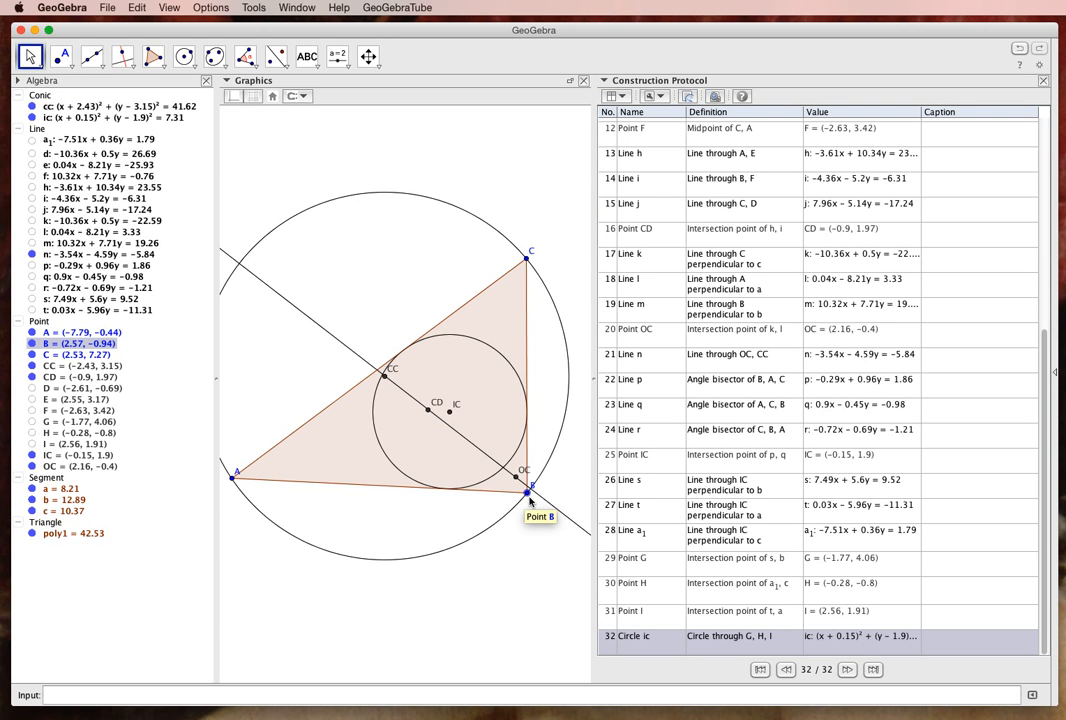
{"action": "left_click_drag", "start_coordinate": [527, 493], "coordinate": [514, 548]}
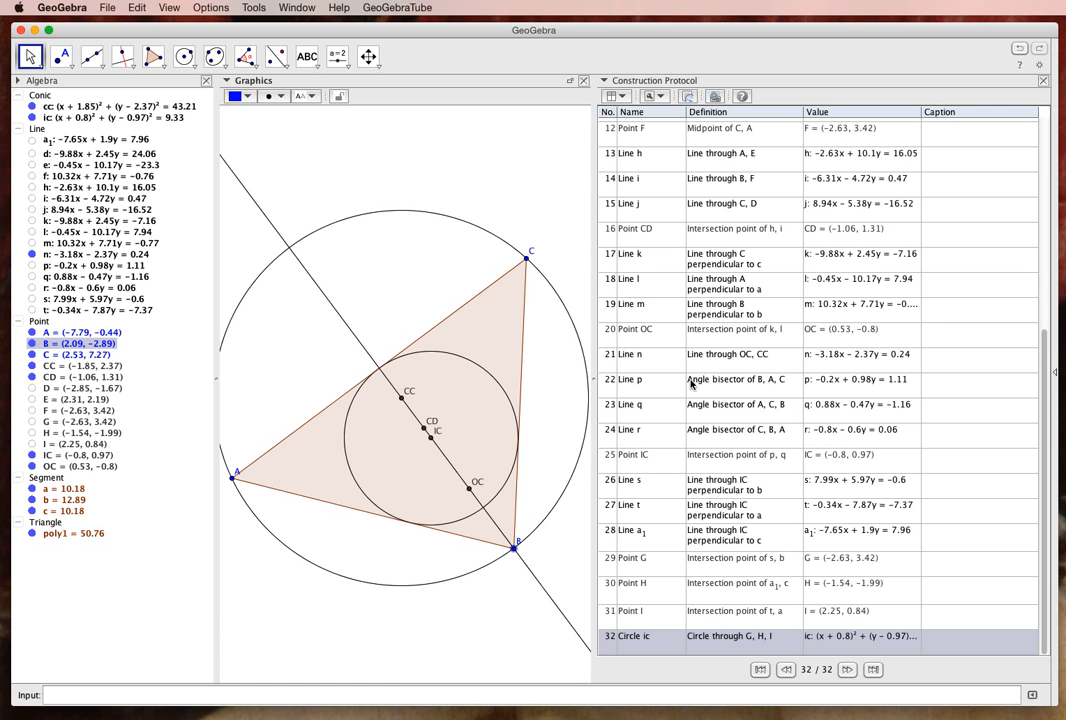
{"action": "left_click_drag", "start_coordinate": [516, 253], "coordinate": [443, 166]}
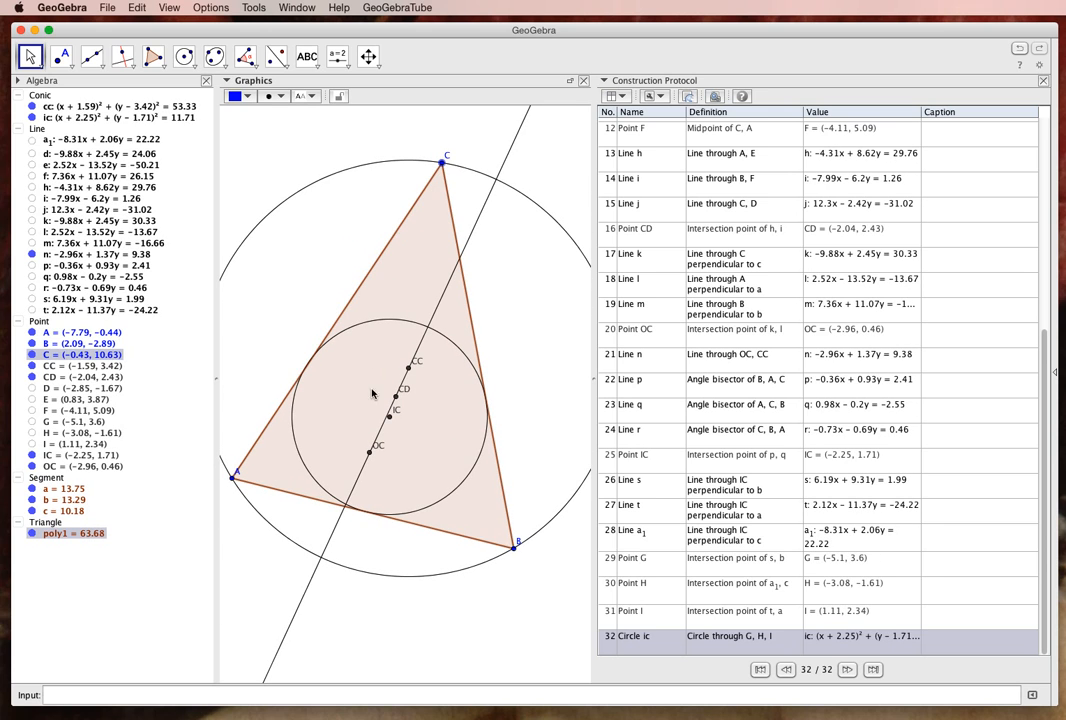
{"action": "left_click_drag", "start_coordinate": [230, 482], "coordinate": [262, 537]}
Step: Hide the Algebra view and the Construction Protocol, leaving the finished construction centered in the Graphics view
{"action": "left_click", "coordinate": [172, 7]}
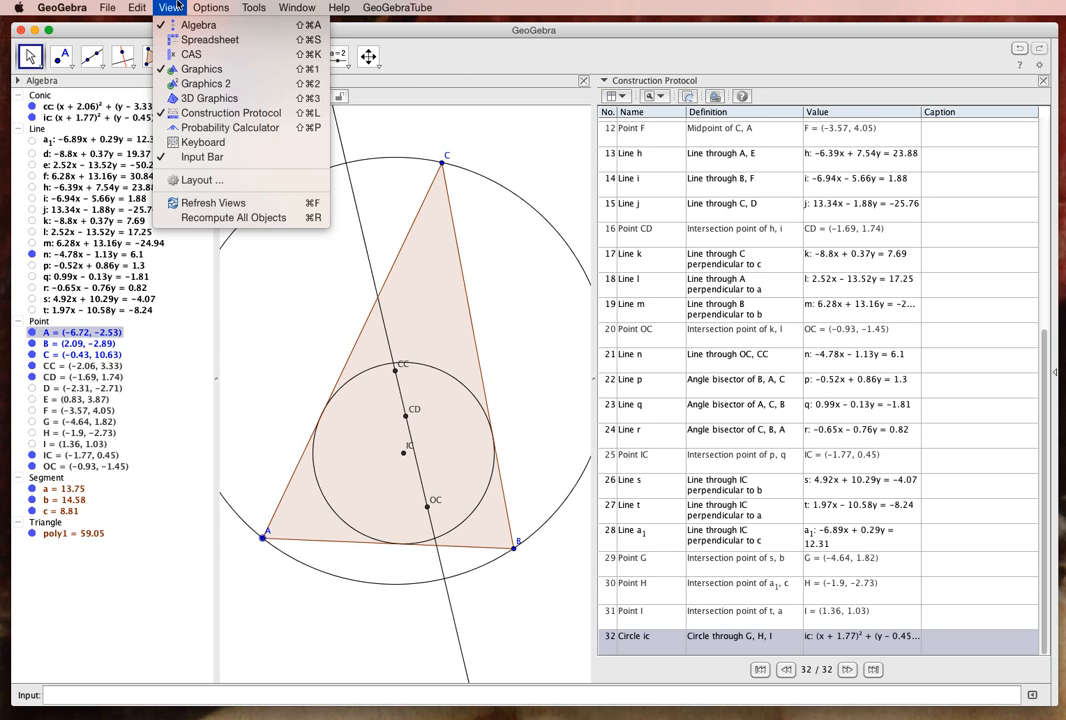
{"action": "left_click", "coordinate": [180, 24]}
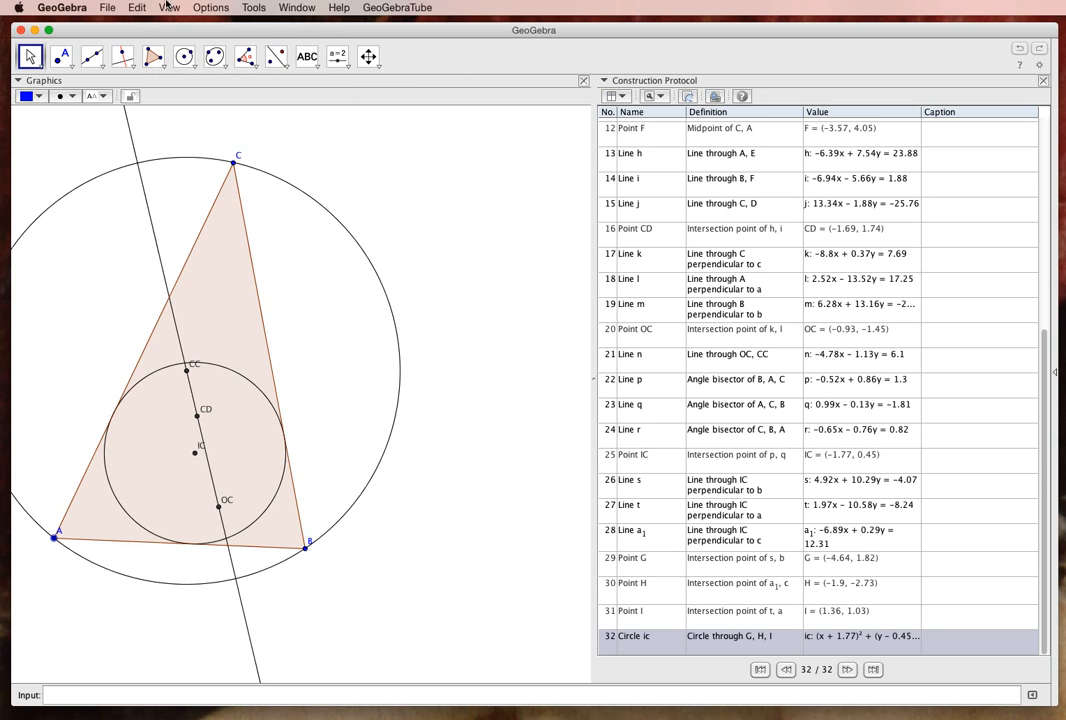
{"action": "left_click", "coordinate": [167, 7]}
{"action": "left_click", "coordinate": [194, 109]}
{"action": "left_click", "coordinate": [368, 57]}
{"action": "left_click_drag", "start_coordinate": [493, 315], "coordinate": [764, 352]}
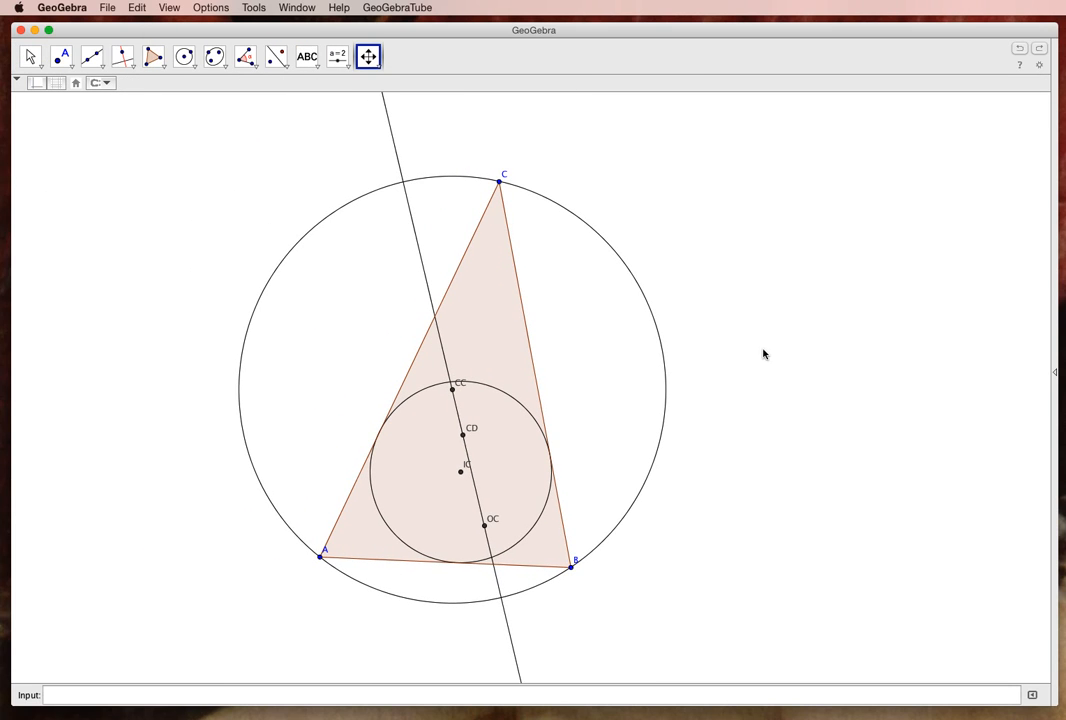
Step: Try to move vertices C and B of the triangle individually with the Move tool
{"action": "left_click", "coordinate": [30, 57]}
{"action": "left_click_drag", "start_coordinate": [499, 186], "coordinate": [438, 169]}
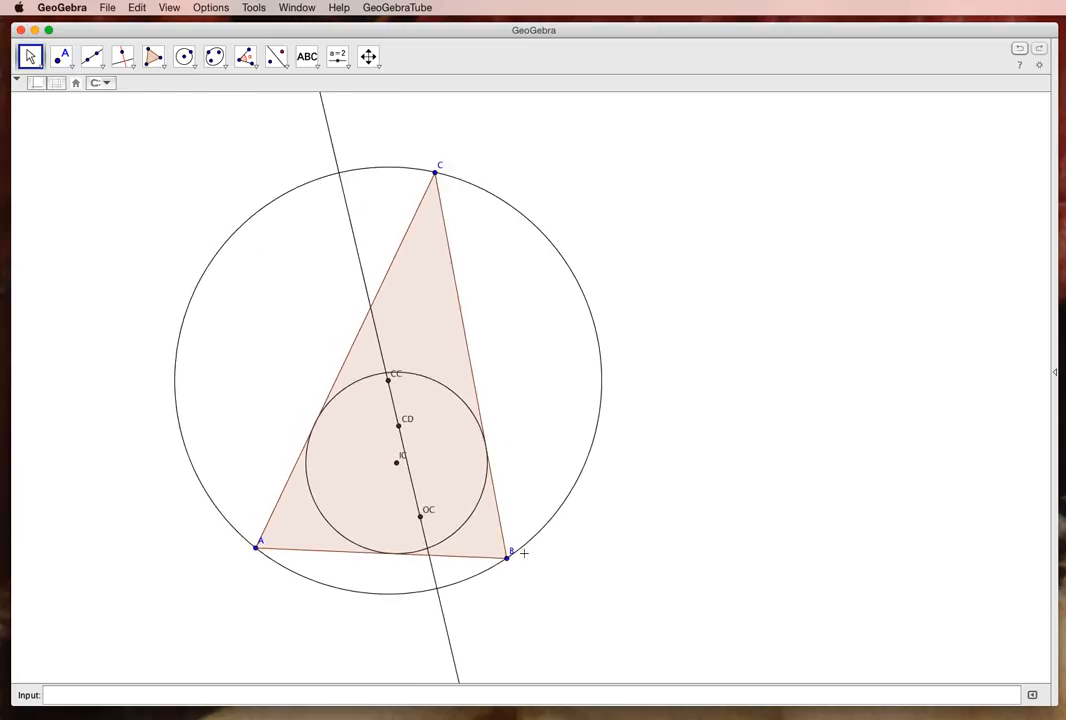
{"action": "left_click_drag", "start_coordinate": [507, 561], "coordinate": [567, 536]}
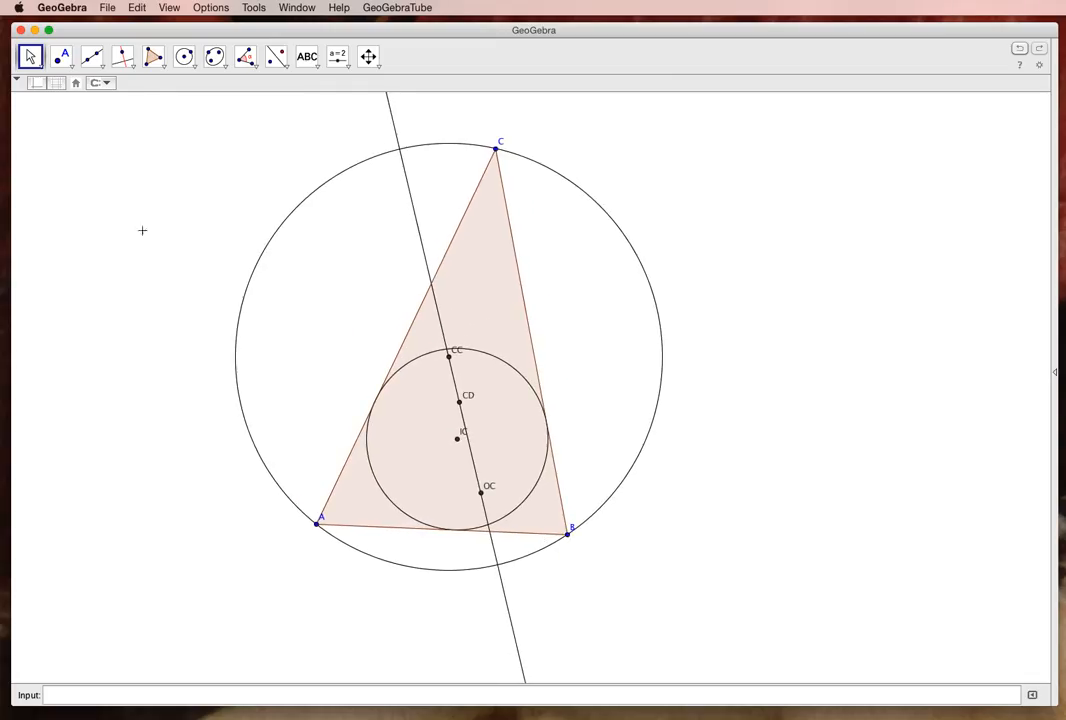
Step: Reshape the triangle by moving vertices A and B farther apart and shifting vertex C toward A's side
{"action": "left_click", "coordinate": [61, 56]}
{"action": "left_click", "coordinate": [30, 56]}
{"action": "mouse_move", "coordinate": [495, 149]}
{"action": "left_mouse_down"}
{"action": "mouse_move", "coordinate": [390, 166]}
{"action": "mouse_move", "coordinate": [383, 193]}
{"action": "mouse_move", "coordinate": [509, 147]}
{"action": "left_mouse_up"}
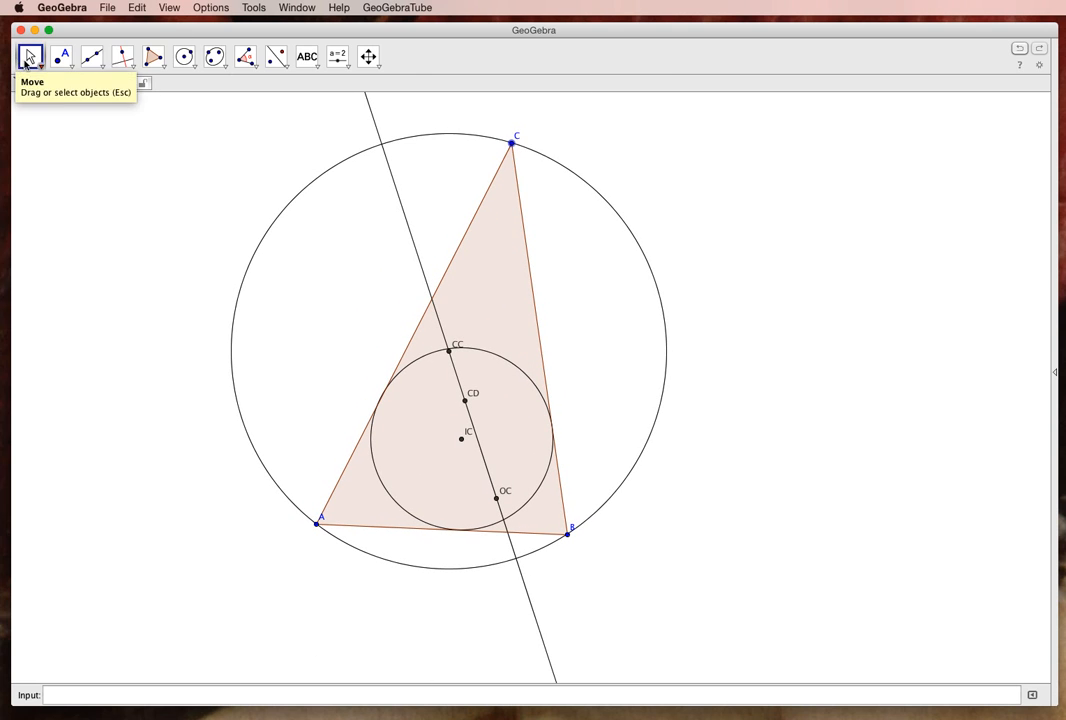
{"action": "left_click", "coordinate": [28, 58]}
{"action": "left_click_drag", "start_coordinate": [316, 524], "coordinate": [263, 529]}
{"action": "left_click_drag", "start_coordinate": [570, 541], "coordinate": [642, 541]}
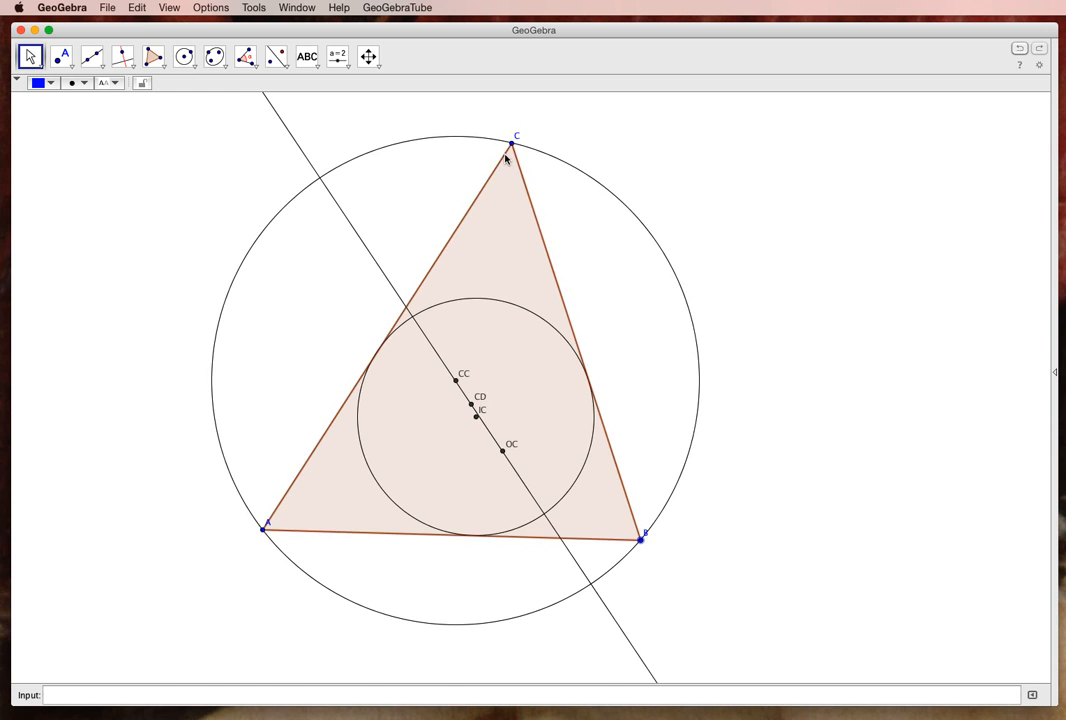
{"action": "left_click_drag", "start_coordinate": [510, 147], "coordinate": [392, 152]}
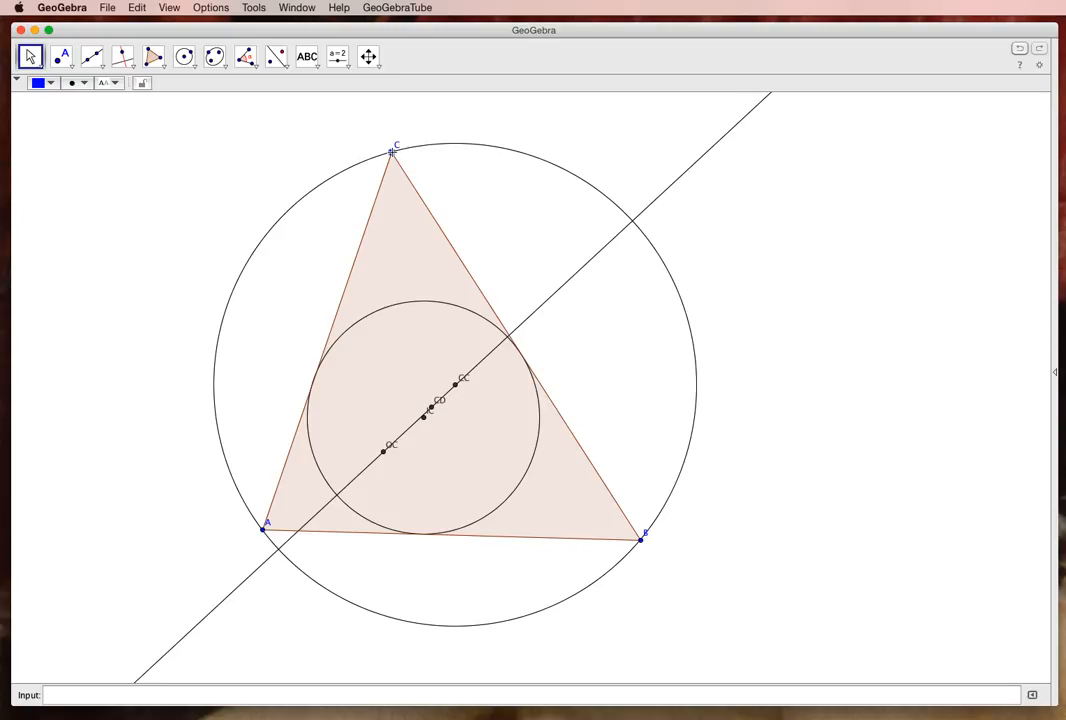
Step: Switch to Safari and bring the Vimeo channel page Films by Bruce and Katharine Cornwell fully into view
{"action": "key", "text": "super+Tab"}
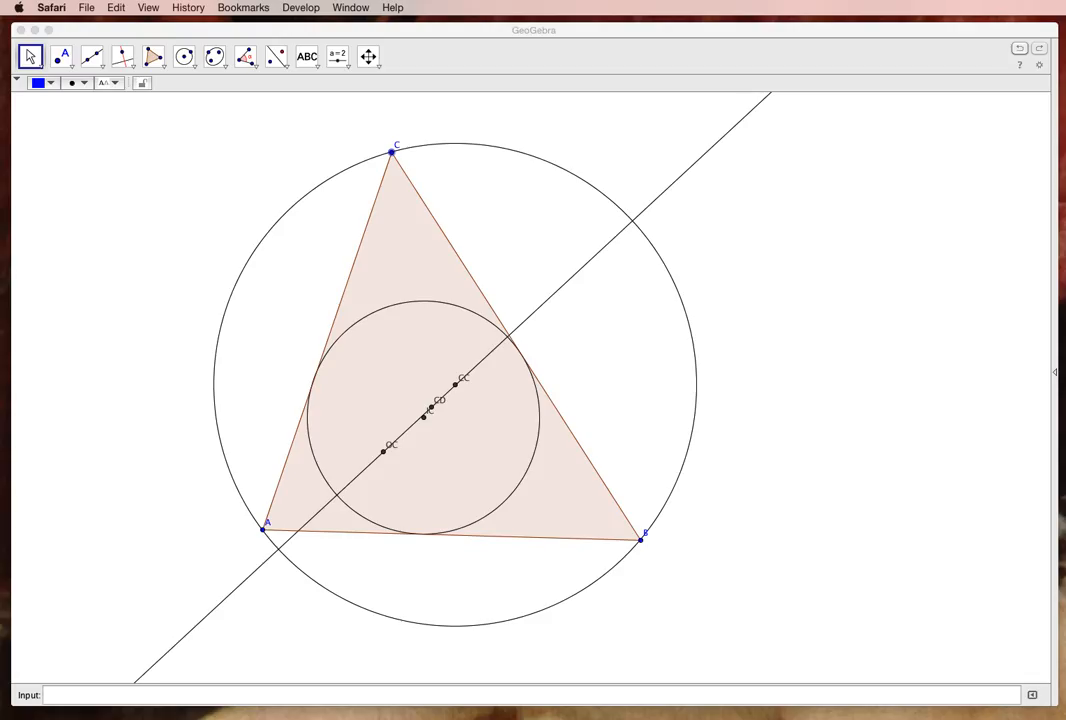
{"action": "left_click_drag", "start_coordinate": [1065, 92], "coordinate": [274, 45]}
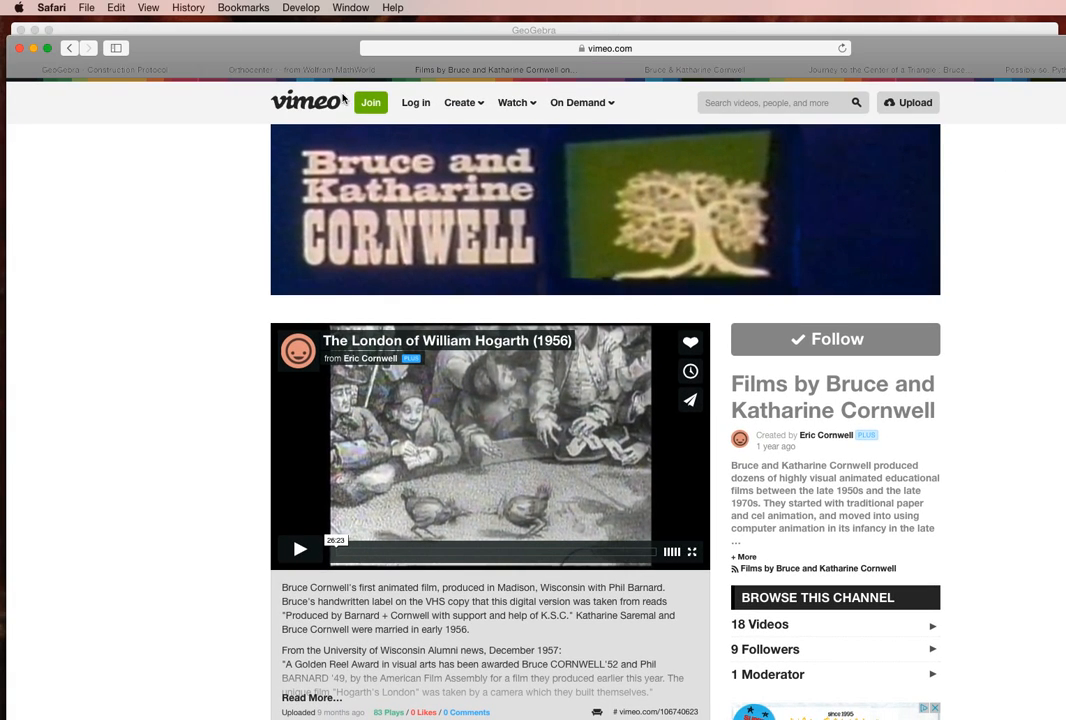
{"action": "scroll", "coordinate": [854, 277], "scroll_direction": "up", "scroll_amount": 3}
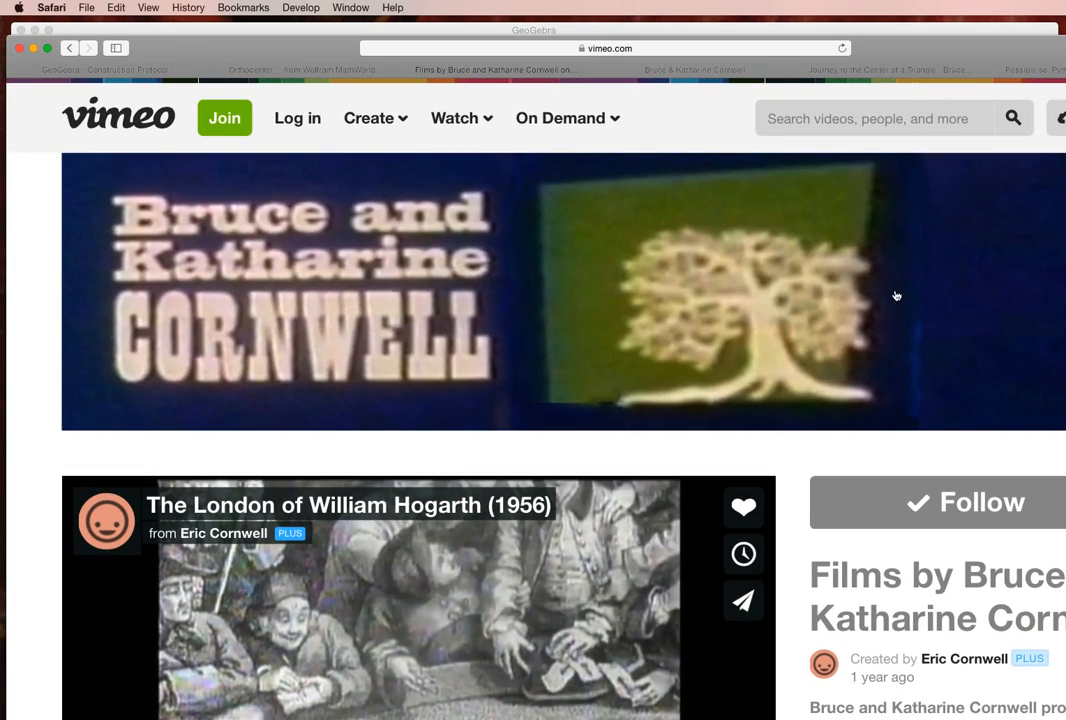
{"action": "scroll", "coordinate": [895, 297], "scroll_direction": "down", "scroll_amount": 3}
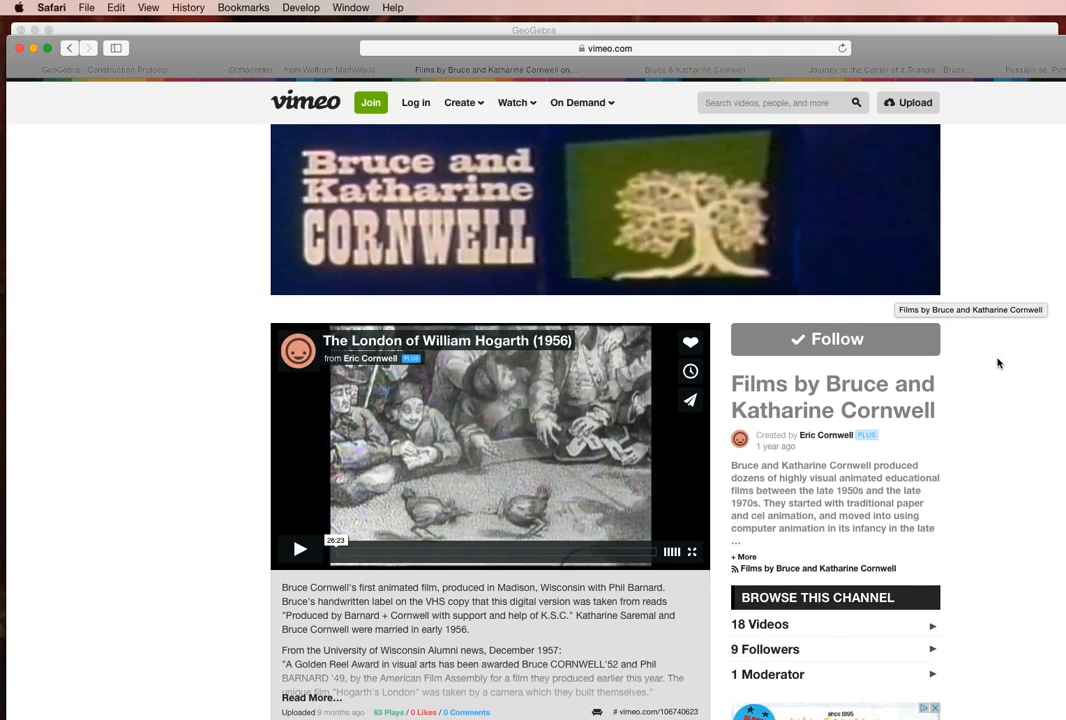
Step: Look through the films listed on the first page of the Vimeo channel
{"action": "scroll", "coordinate": [997, 363], "scroll_direction": "down", "scroll_amount": 5}
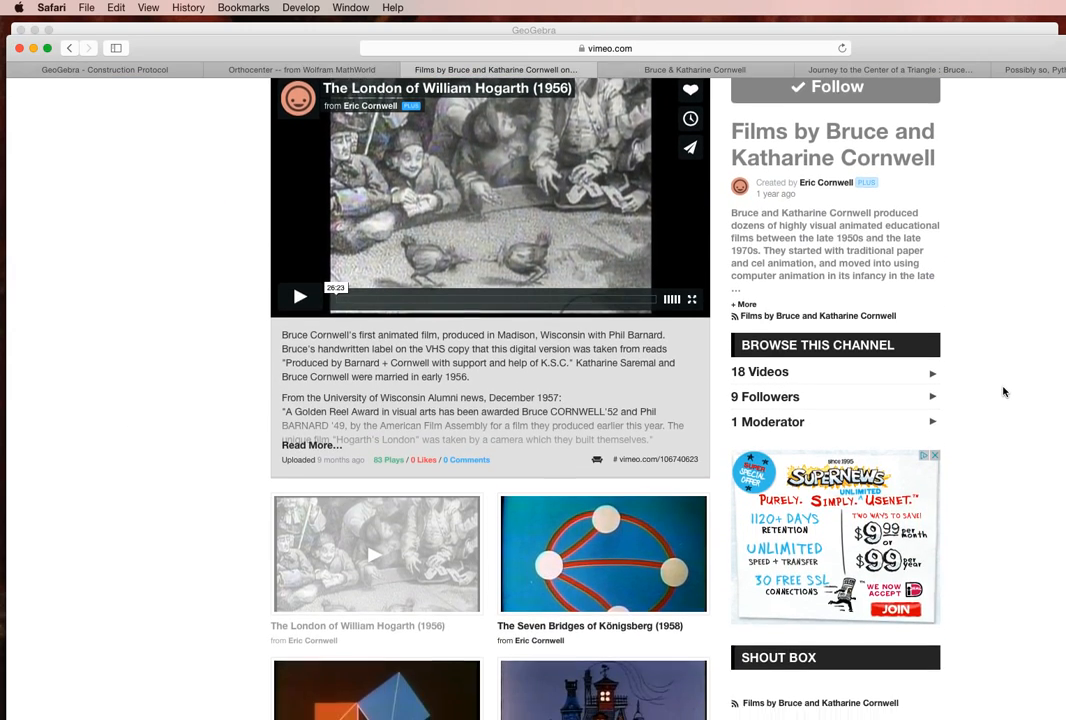
{"action": "scroll", "coordinate": [1004, 392], "scroll_direction": "down", "scroll_amount": 8}
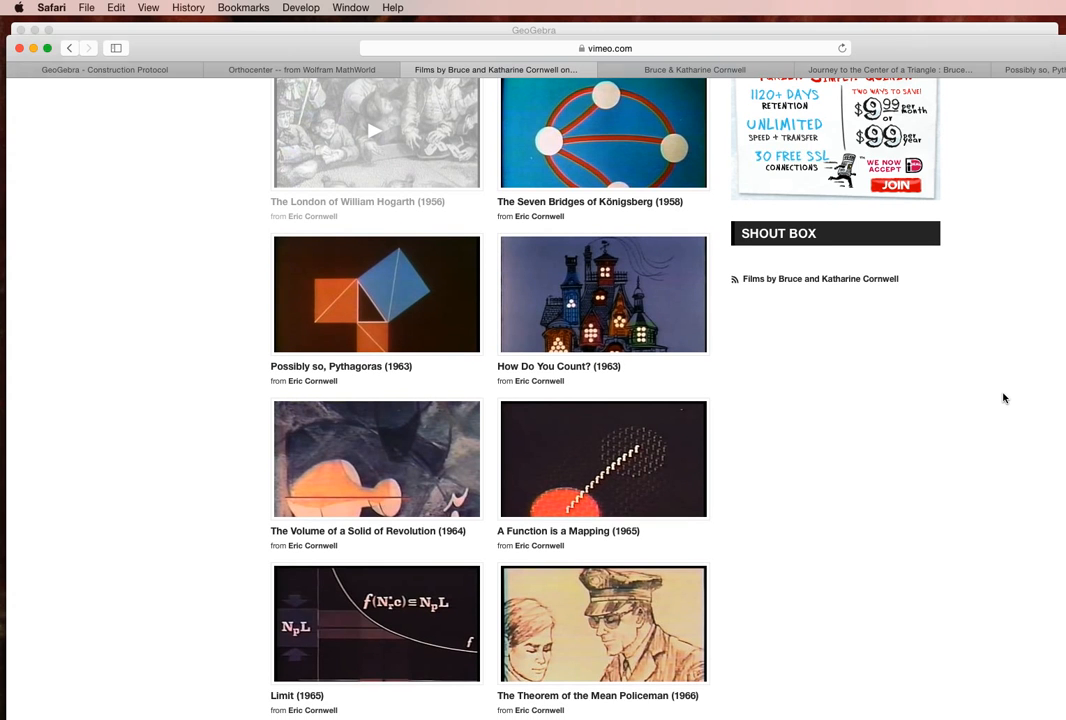
{"action": "scroll", "coordinate": [1004, 398], "scroll_direction": "down", "scroll_amount": 2}
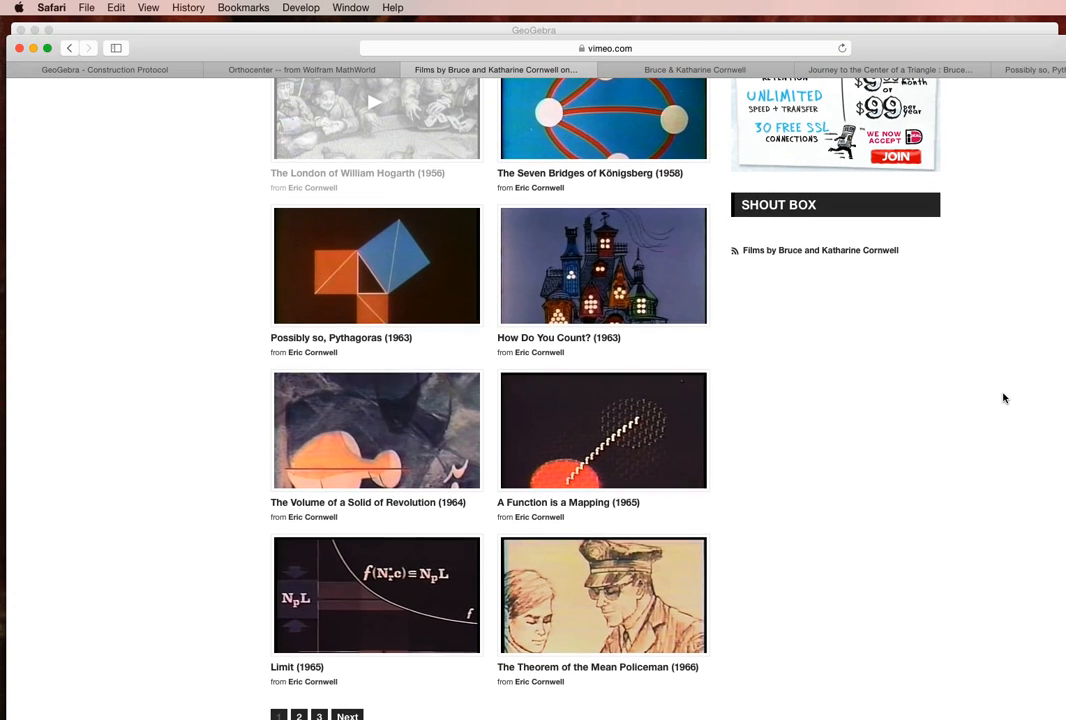
{"action": "scroll", "coordinate": [1004, 398], "scroll_direction": "down", "scroll_amount": 1}
{"action": "scroll", "coordinate": [1004, 398], "scroll_direction": "up", "scroll_amount": 3}
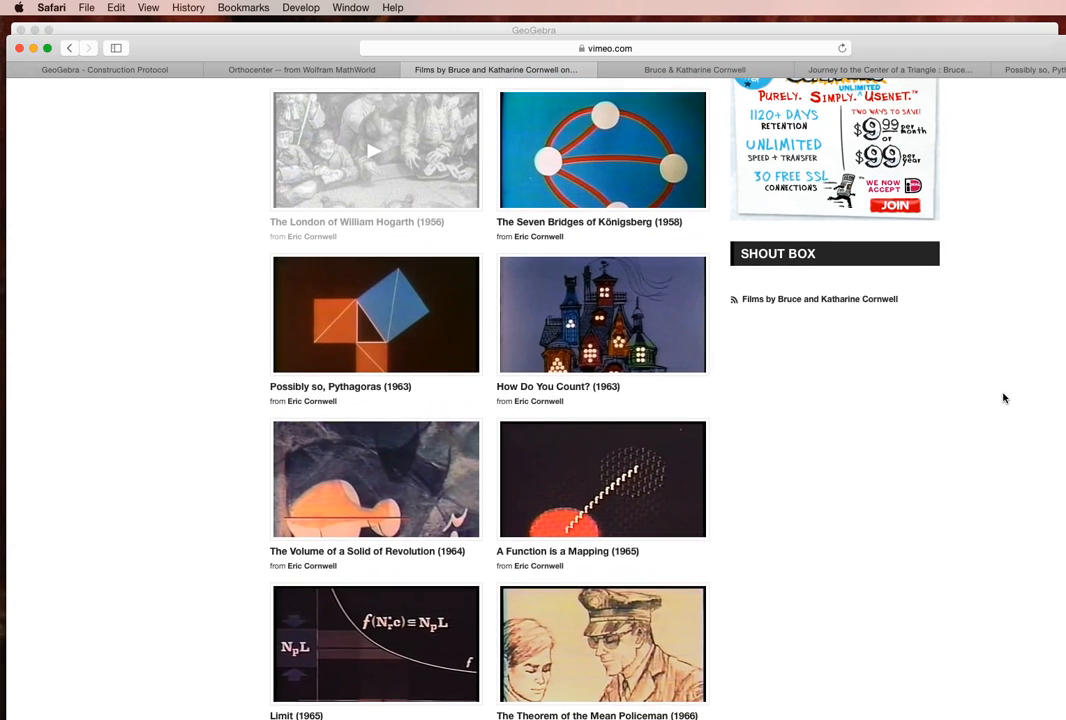
{"action": "scroll", "coordinate": [1004, 398], "scroll_direction": "down", "scroll_amount": 1}
{"action": "scroll", "coordinate": [1004, 398], "scroll_direction": "up", "scroll_amount": 4}
{"action": "scroll", "coordinate": [1004, 398], "scroll_direction": "up", "scroll_amount": 5}
{"action": "scroll", "coordinate": [1004, 398], "scroll_direction": "down", "scroll_amount": 9}
{"action": "scroll", "coordinate": [1004, 398], "scroll_direction": "down", "scroll_amount": 1}
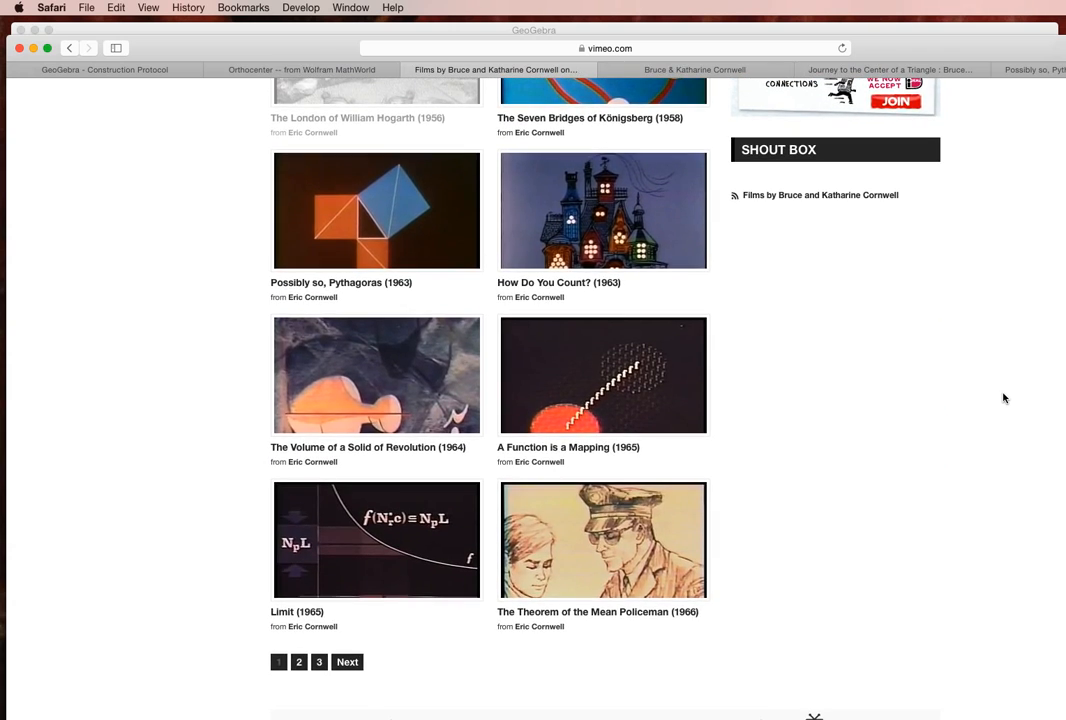
Step: Find the film Journey to the Center of a Triangle (1976) on the channel's next page and view that page's full address
{"action": "left_click", "coordinate": [345, 666]}
{"action": "scroll", "coordinate": [430, 478], "scroll_direction": "up", "scroll_amount": 5}
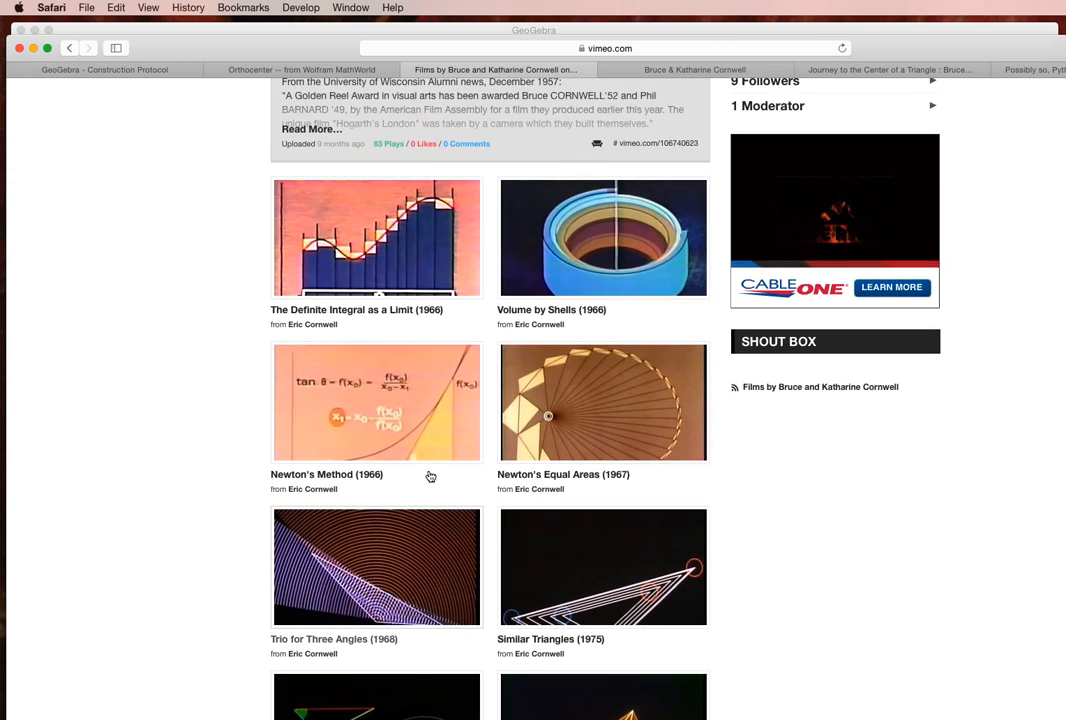
{"action": "scroll", "coordinate": [430, 477], "scroll_direction": "down", "scroll_amount": 5}
{"action": "scroll", "coordinate": [430, 476], "scroll_direction": "down", "scroll_amount": 2}
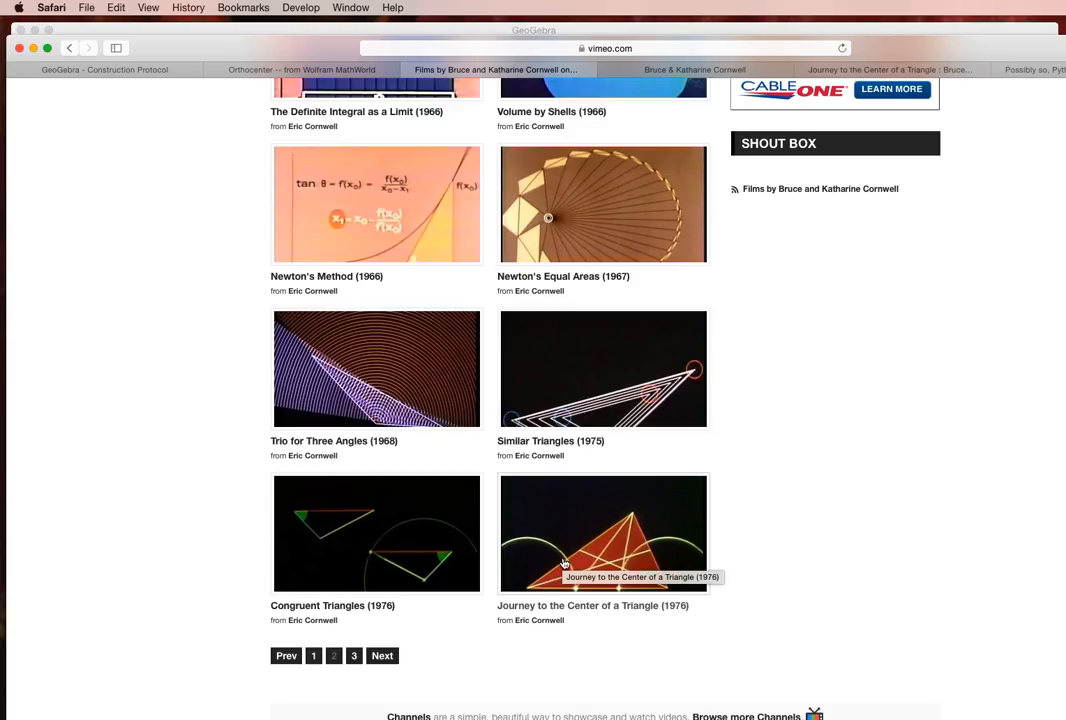
{"action": "left_click", "coordinate": [672, 48]}
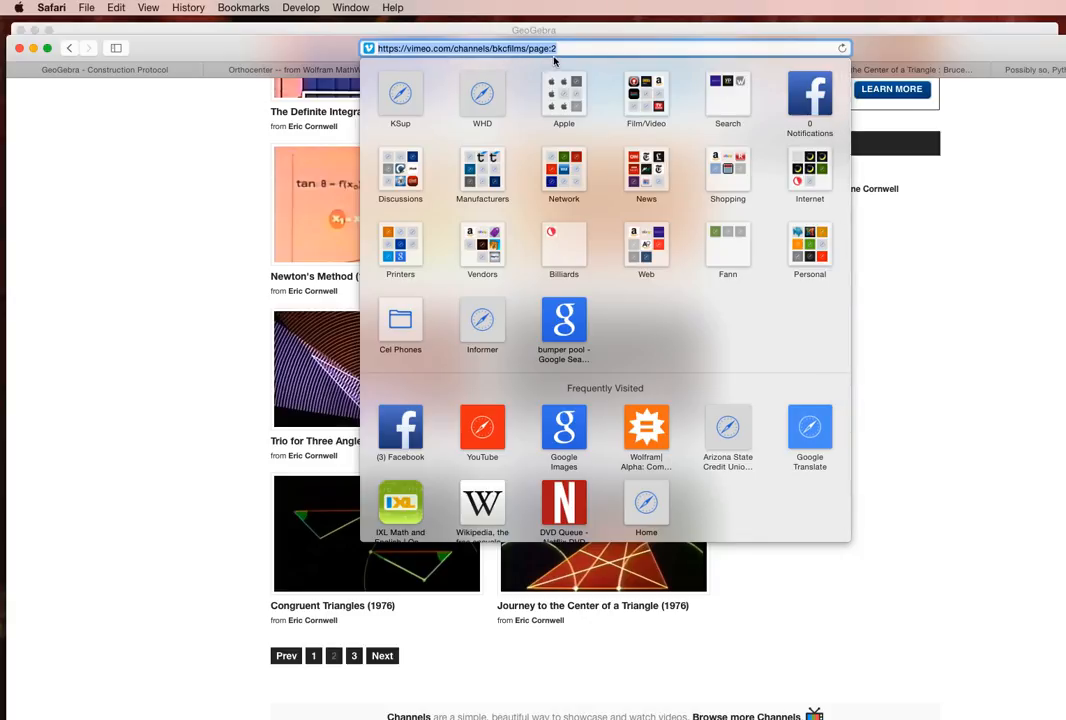
{"action": "left_click", "coordinate": [797, 589]}
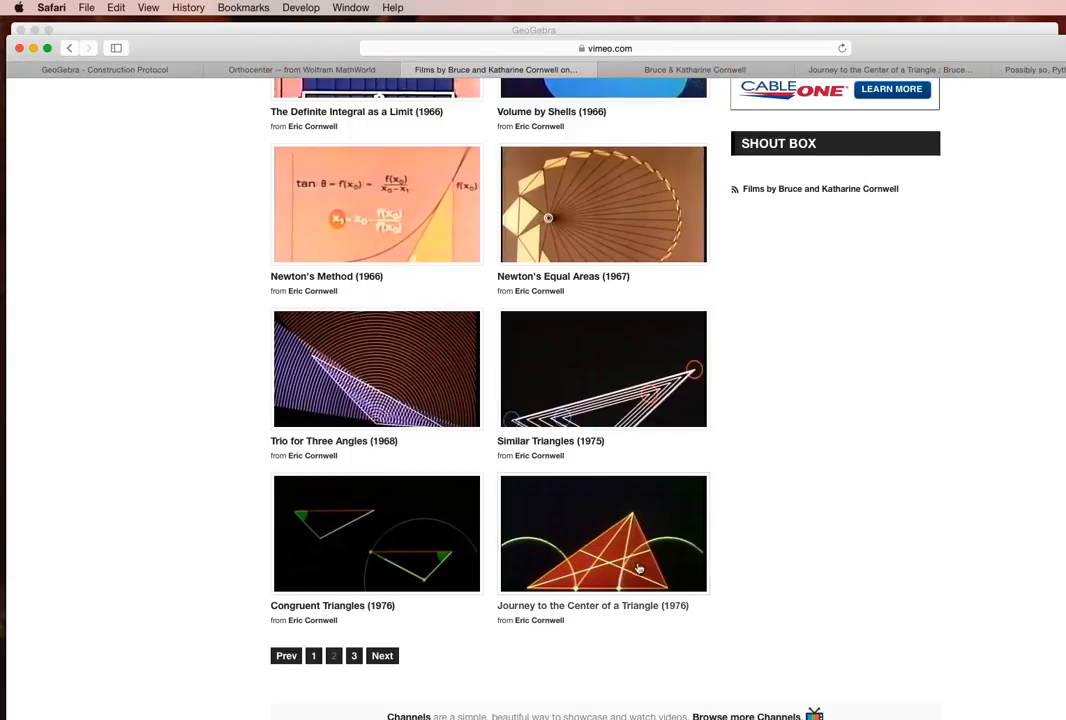